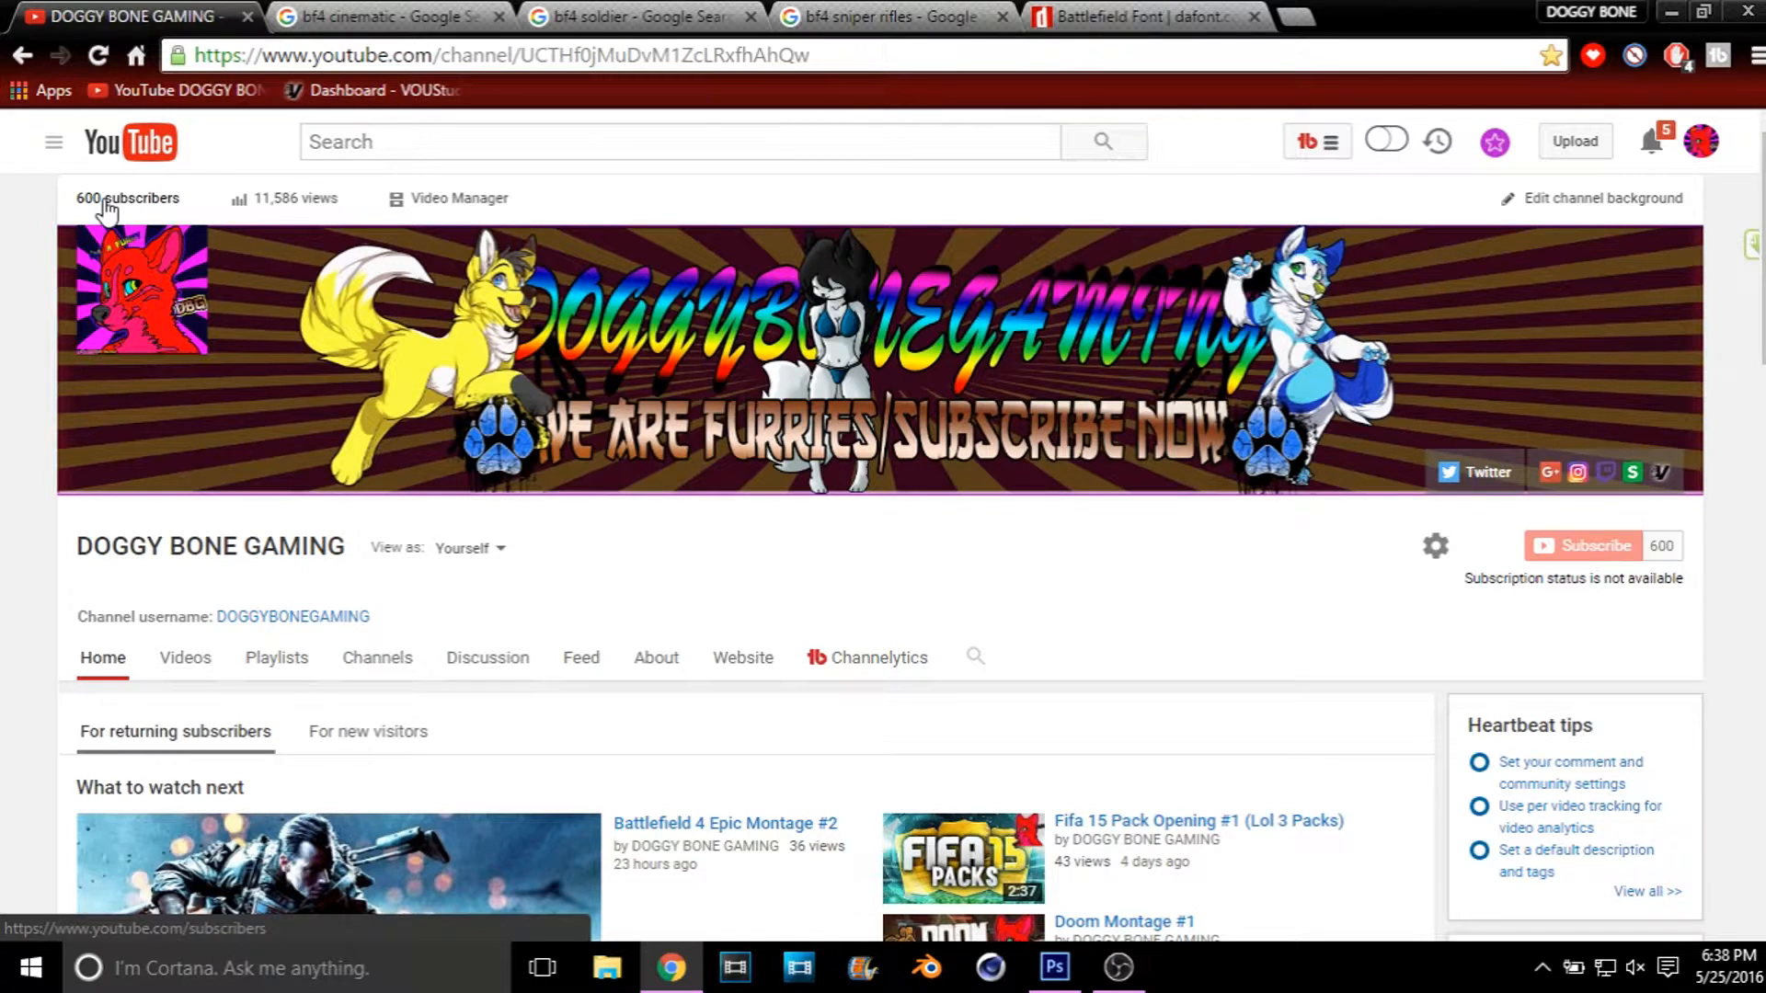
# Step: Look through the Google image results for bf4 cinematic, bf4 soldier and bf4 sniper rifles as thumbnail source material
pyautogui.click(328, 10)
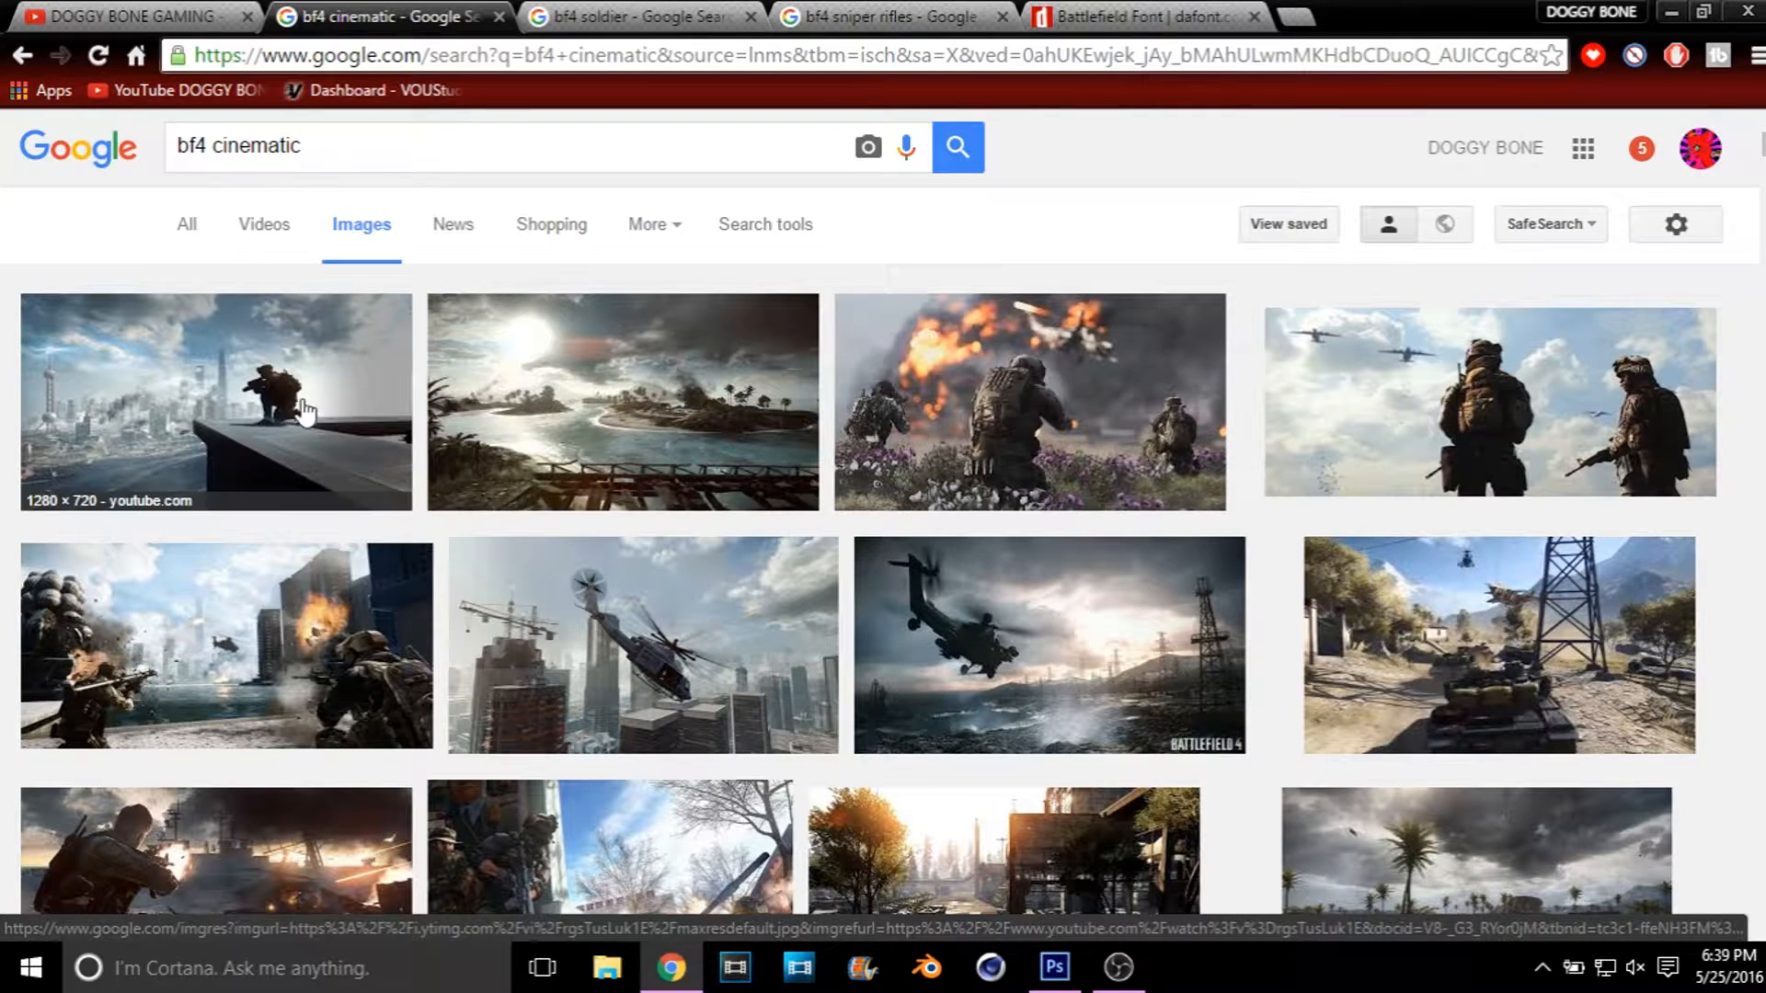
pyautogui.click(672, 14)
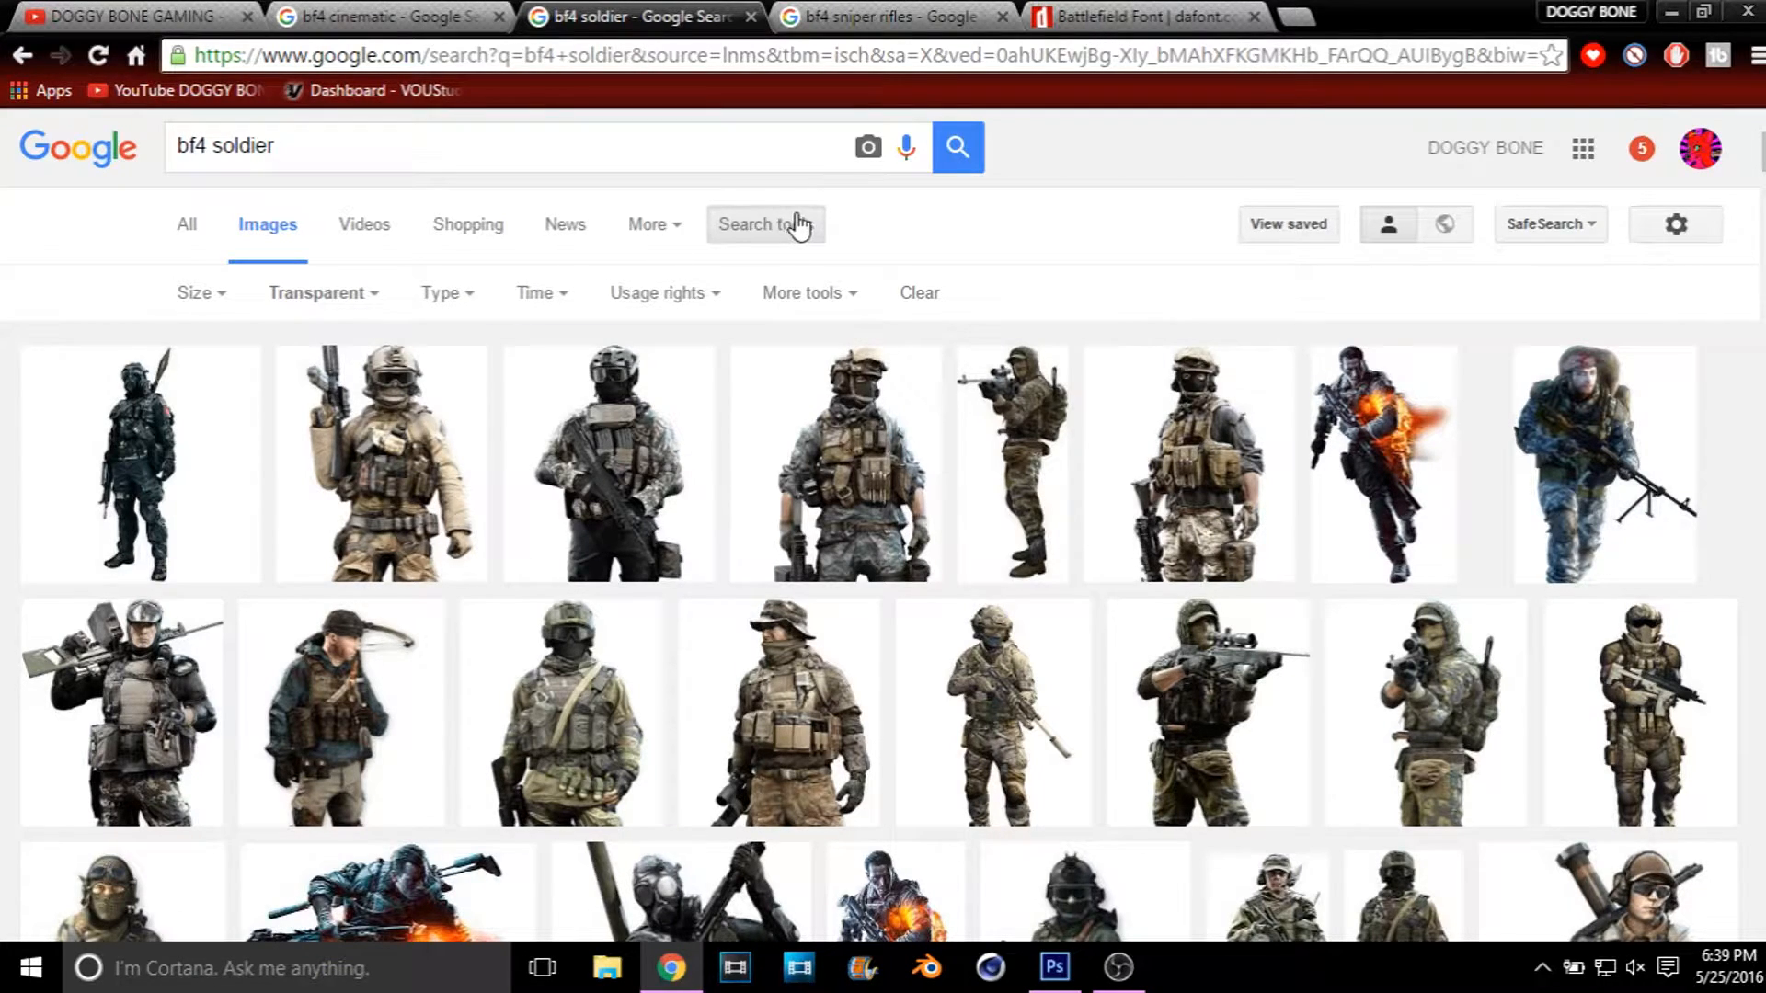
pyautogui.click(188, 437)
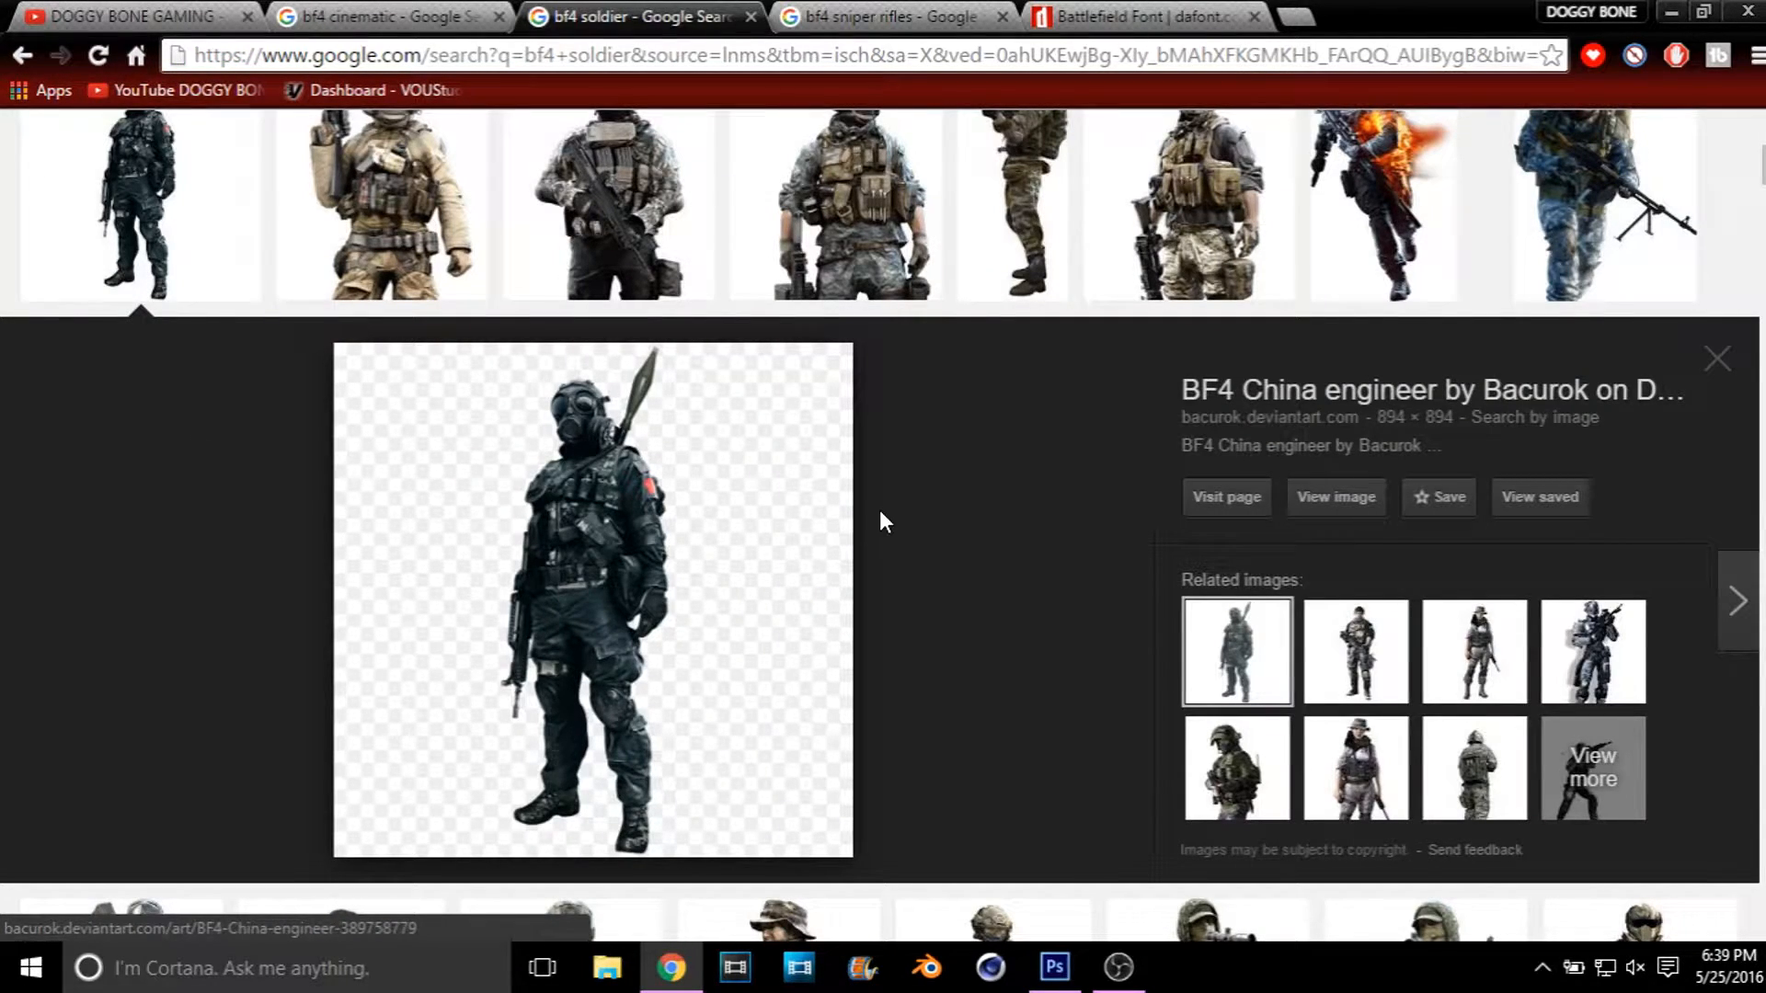
pyautogui.click(1733, 358)
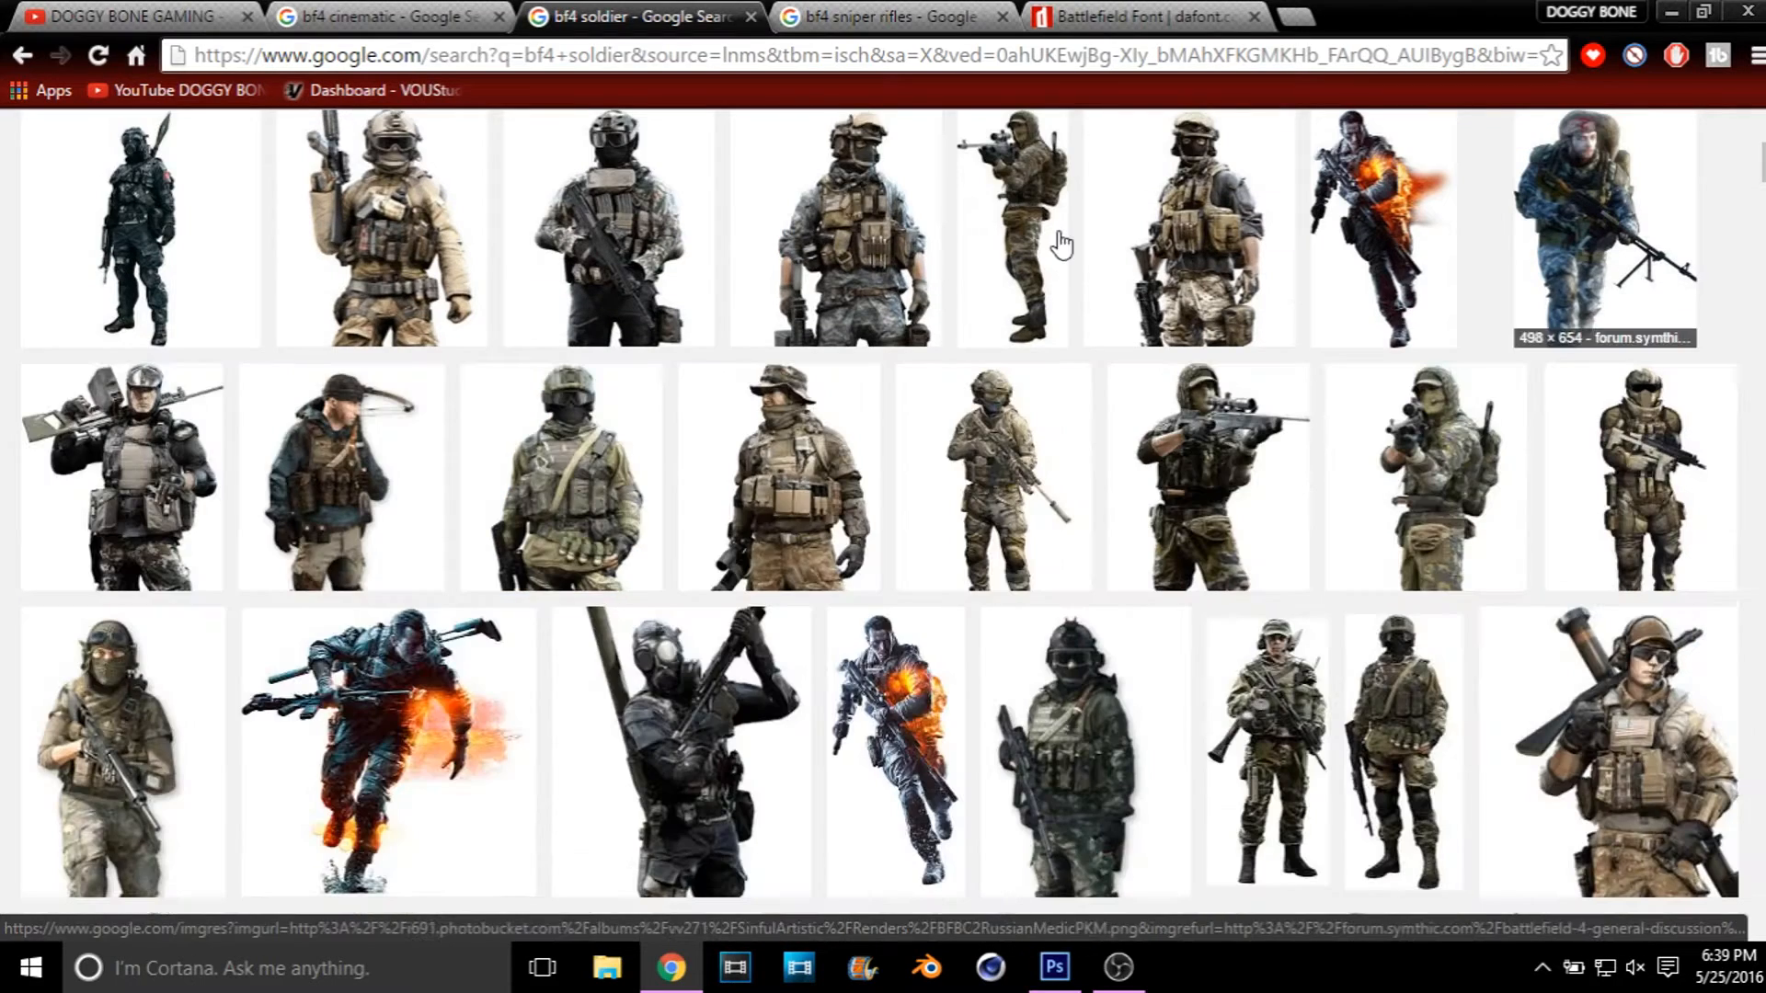
pyautogui.click(913, 9)
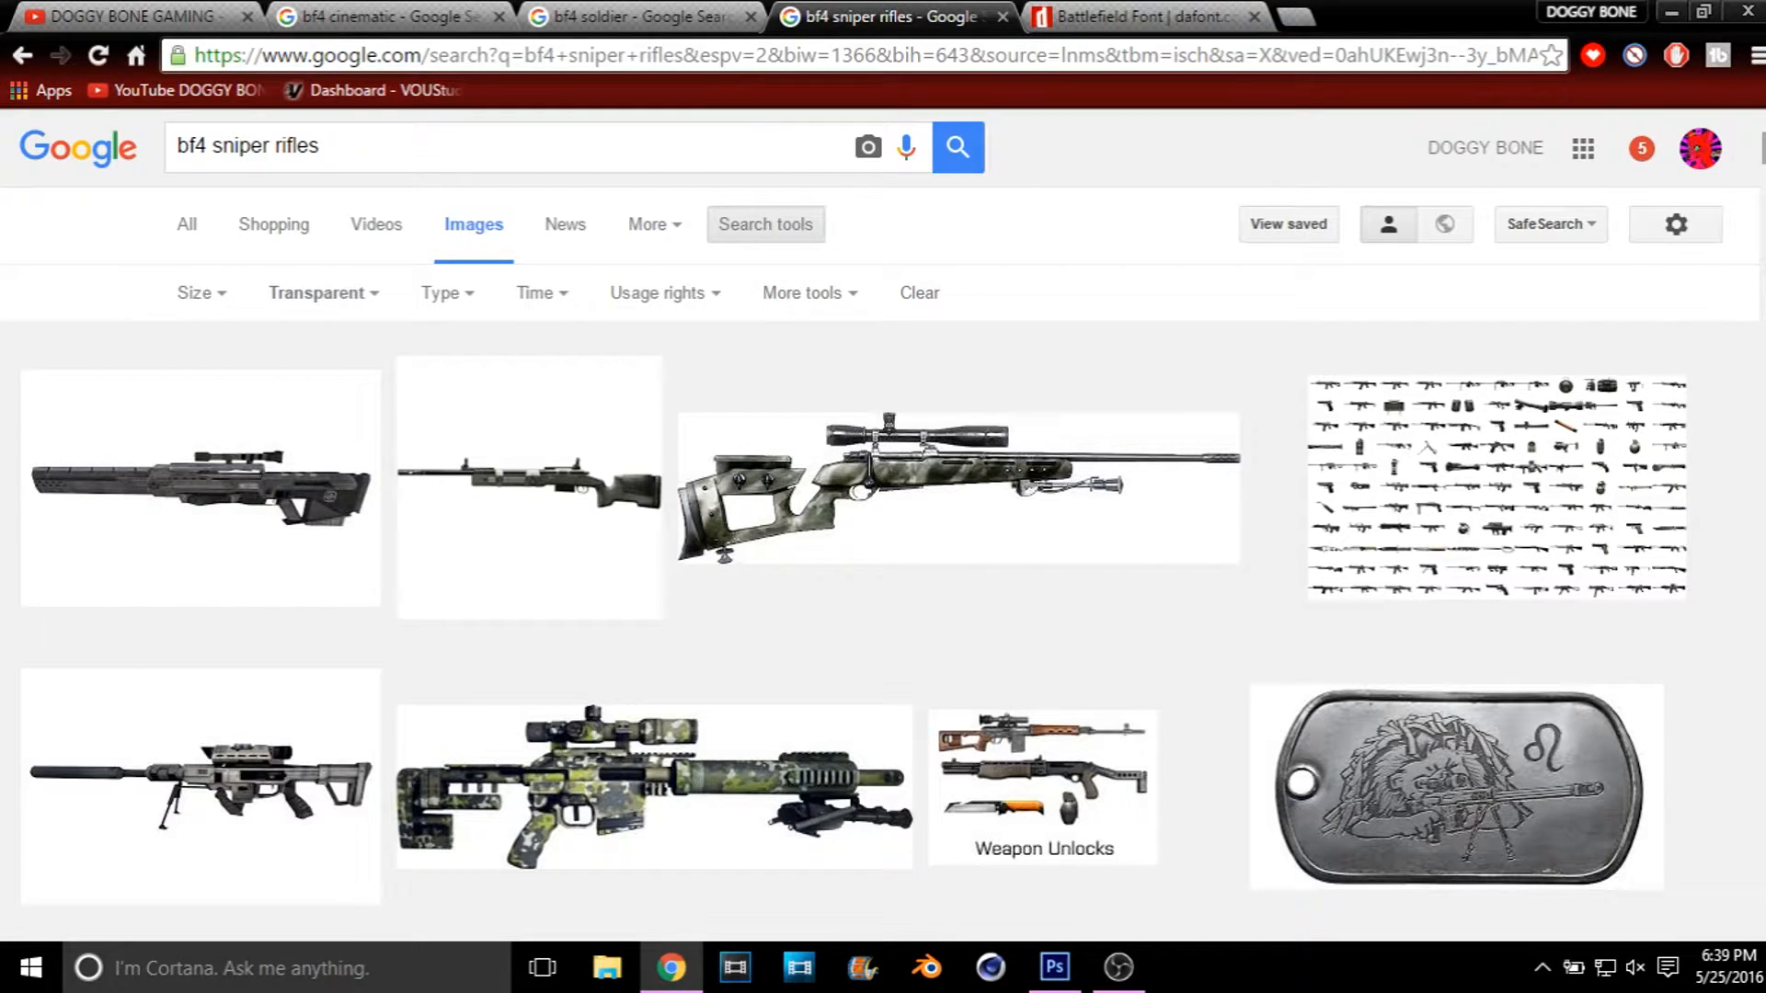
pyautogui.scroll(-10, 883, 524)
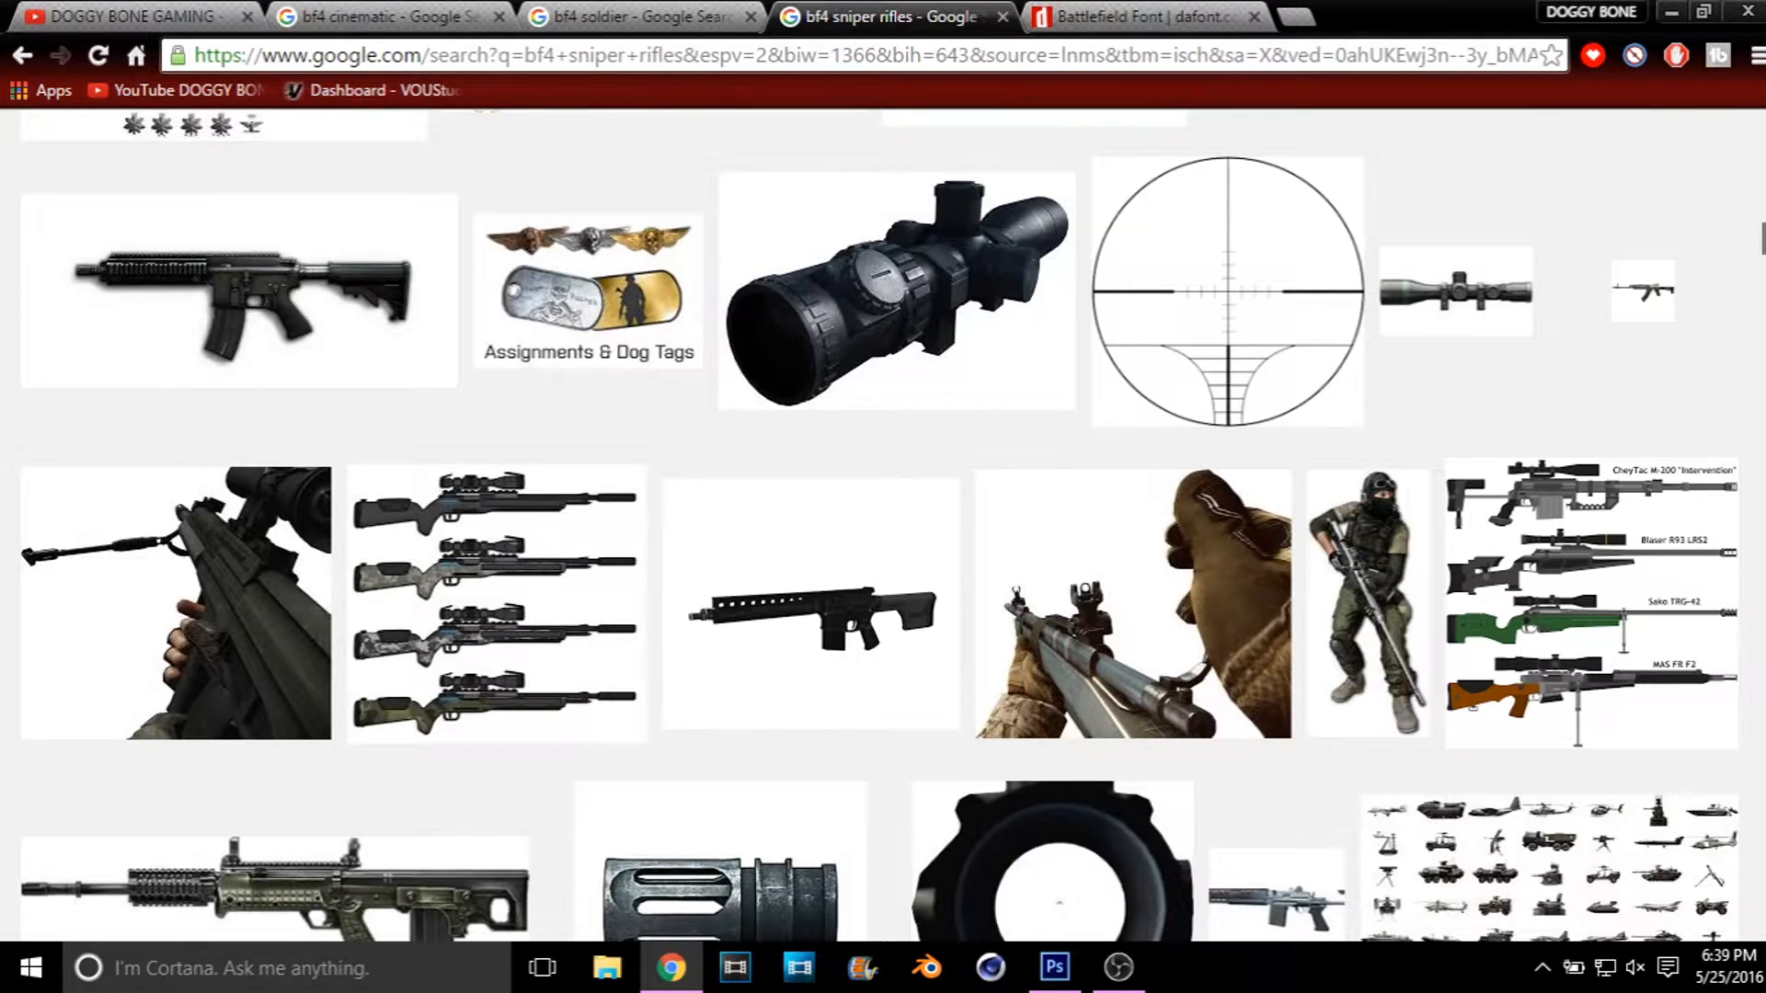
pyautogui.scroll(4, 883, 525)
pyautogui.scroll(6, 883, 525)
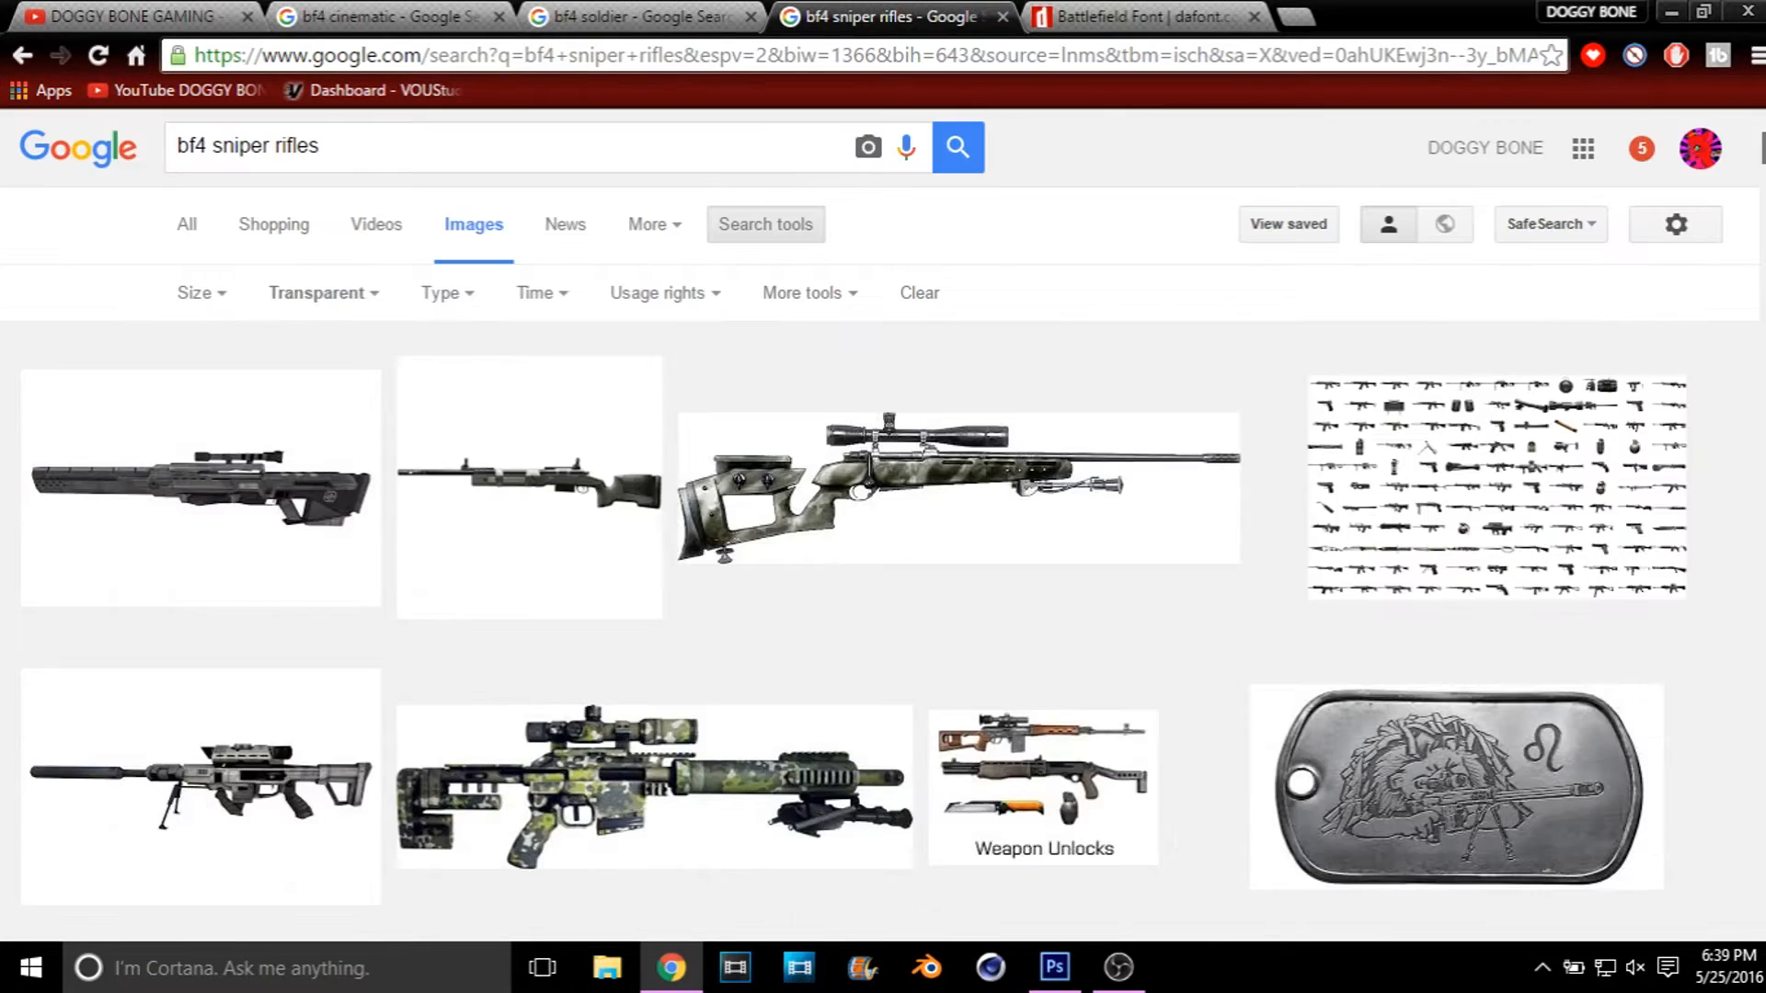
# Step: Examine the Battlefield font's style variants on its dafont.com page
pyautogui.click(1111, 13)
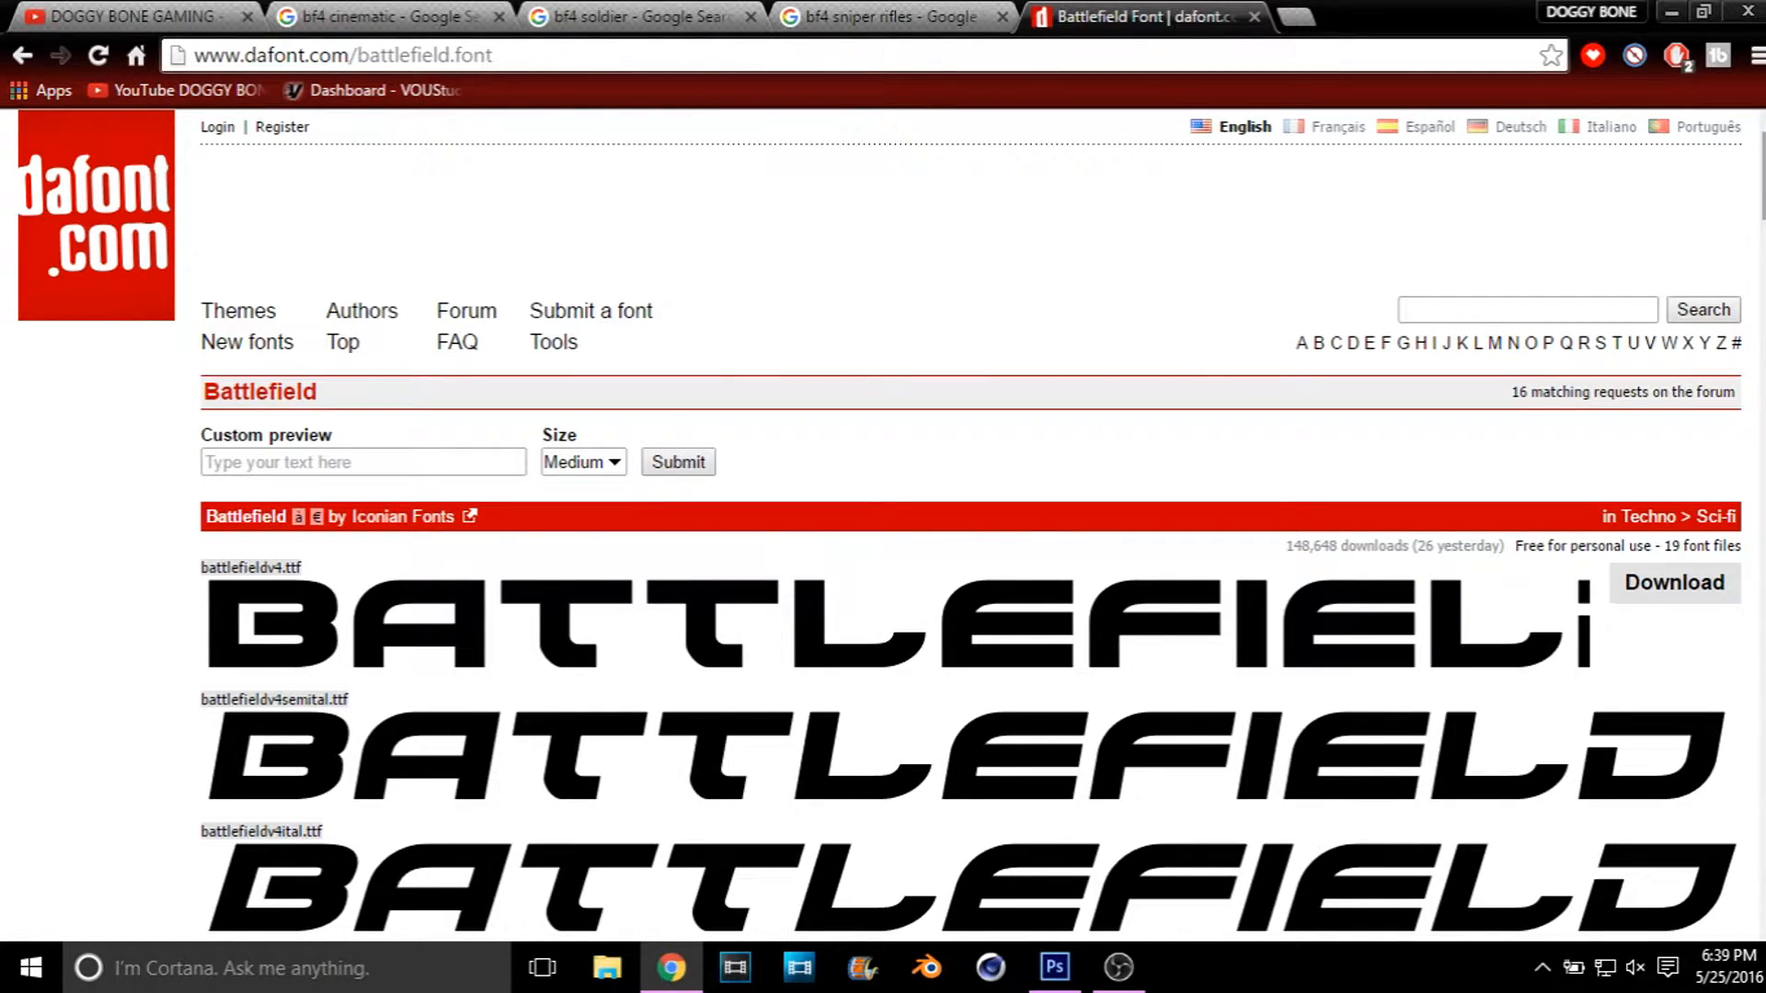
pyautogui.scroll(-3, 883, 531)
pyautogui.scroll(-5, 883, 525)
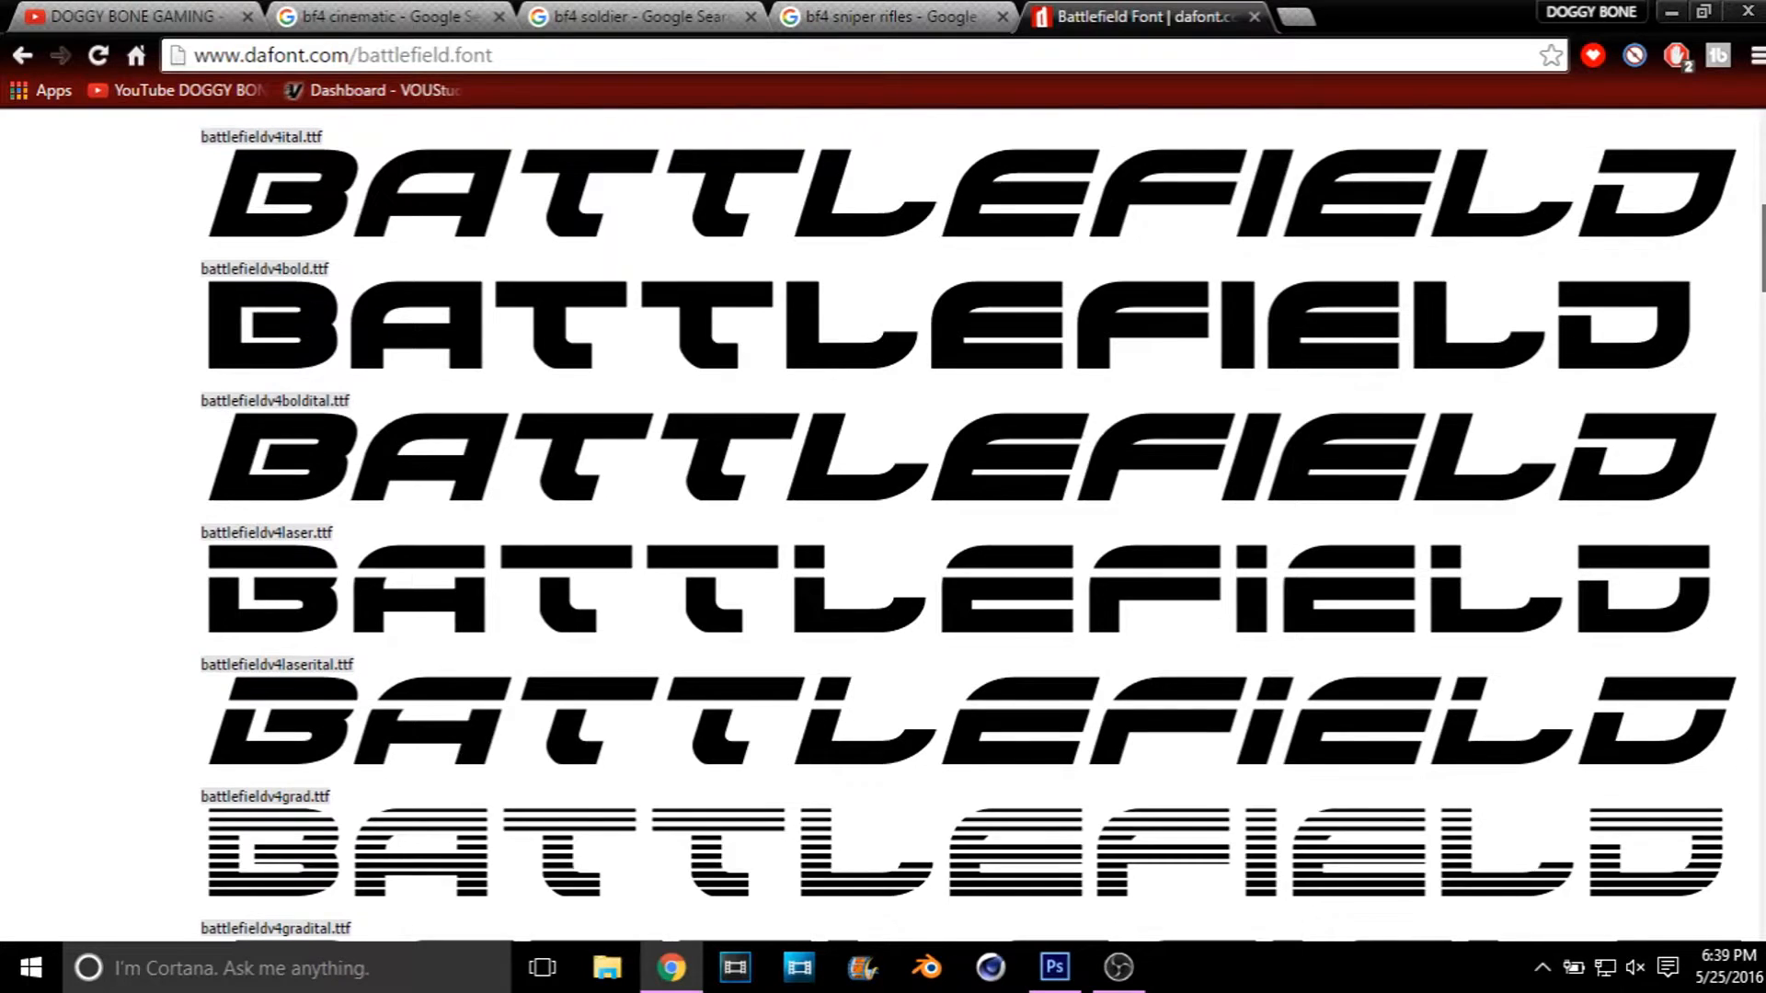
pyautogui.scroll(-5, 884, 525)
pyautogui.scroll(-9, 883, 524)
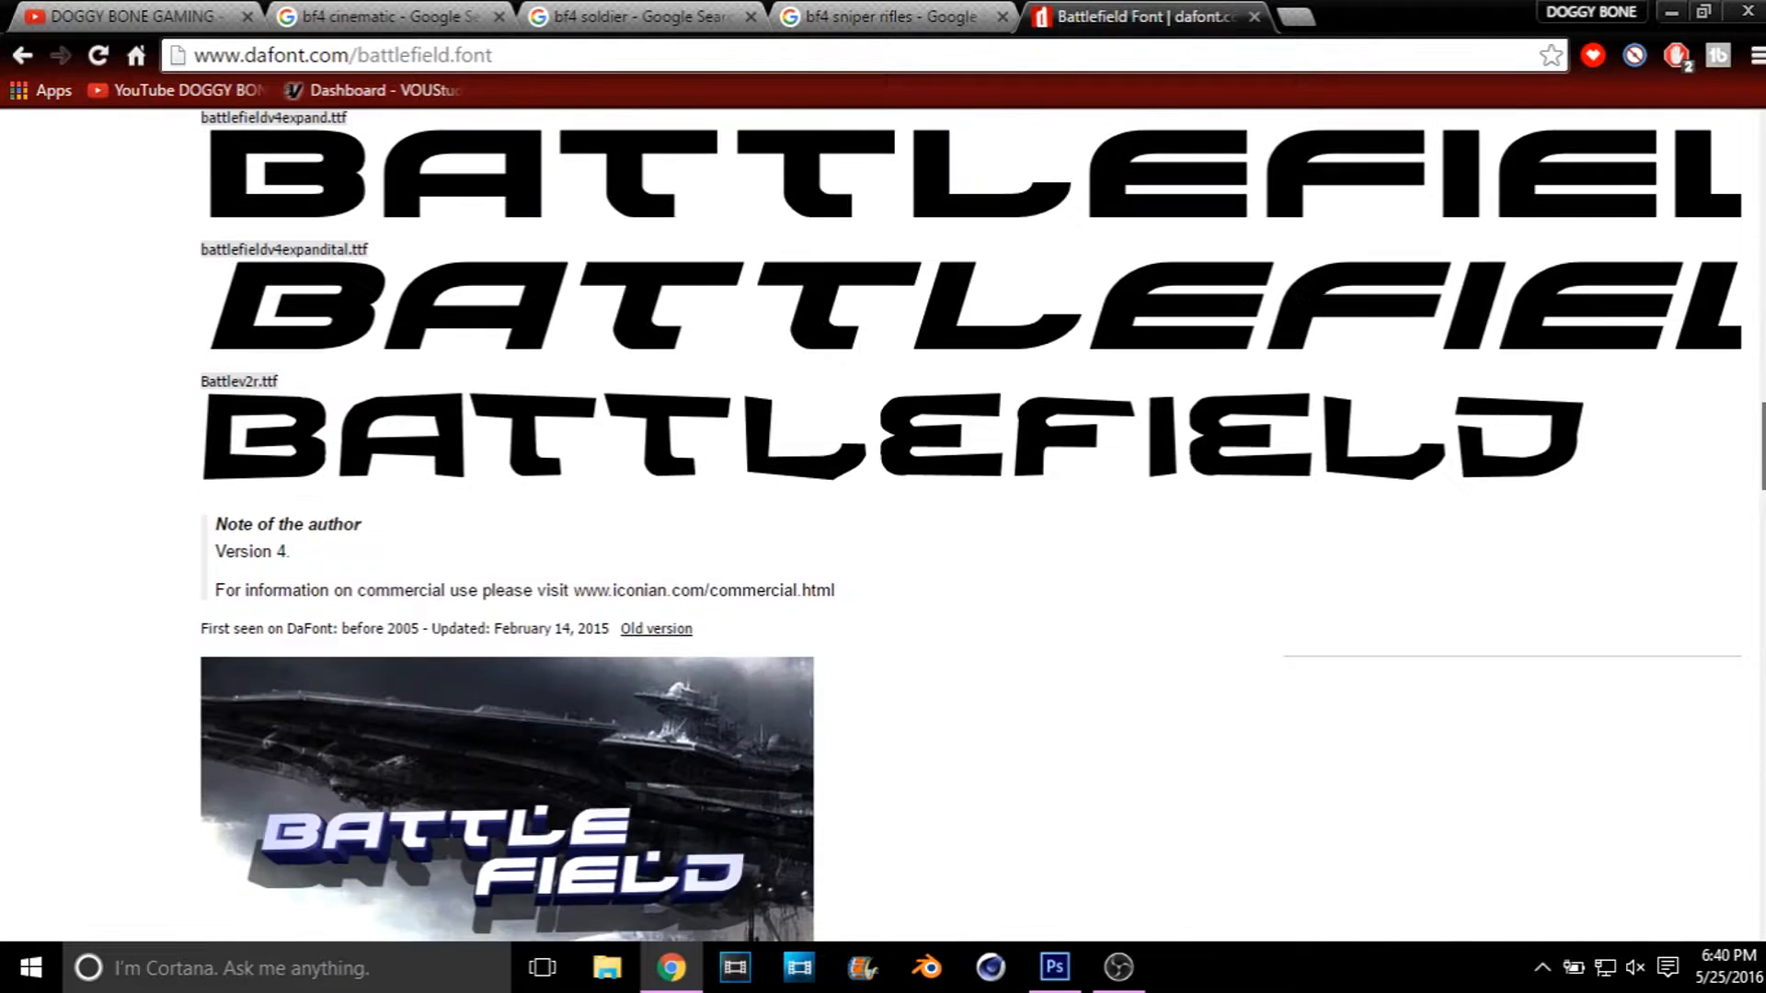
pyautogui.scroll(7, 883, 524)
pyautogui.scroll(20, 884, 525)
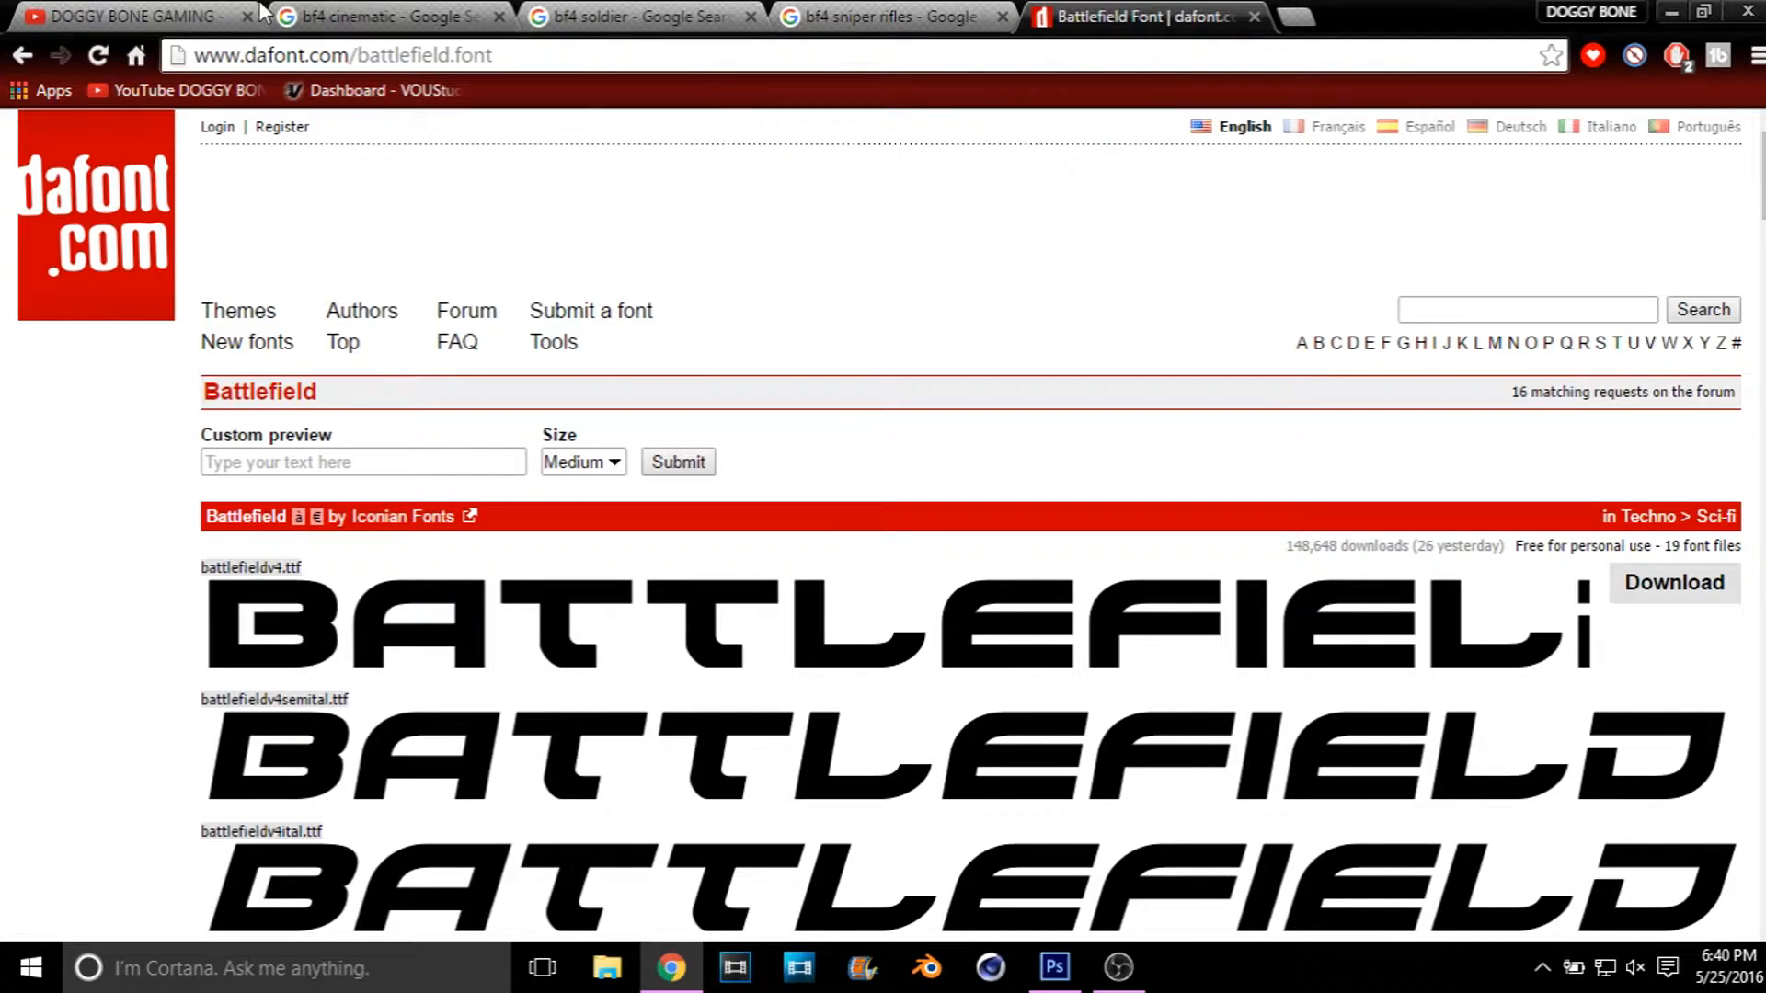
# Step: Switch to Photoshop and copy the soldier from ru-recon-e71bed12.png onto the shoreline of the maxresdefault.jpg background
pyautogui.click(153, 11)
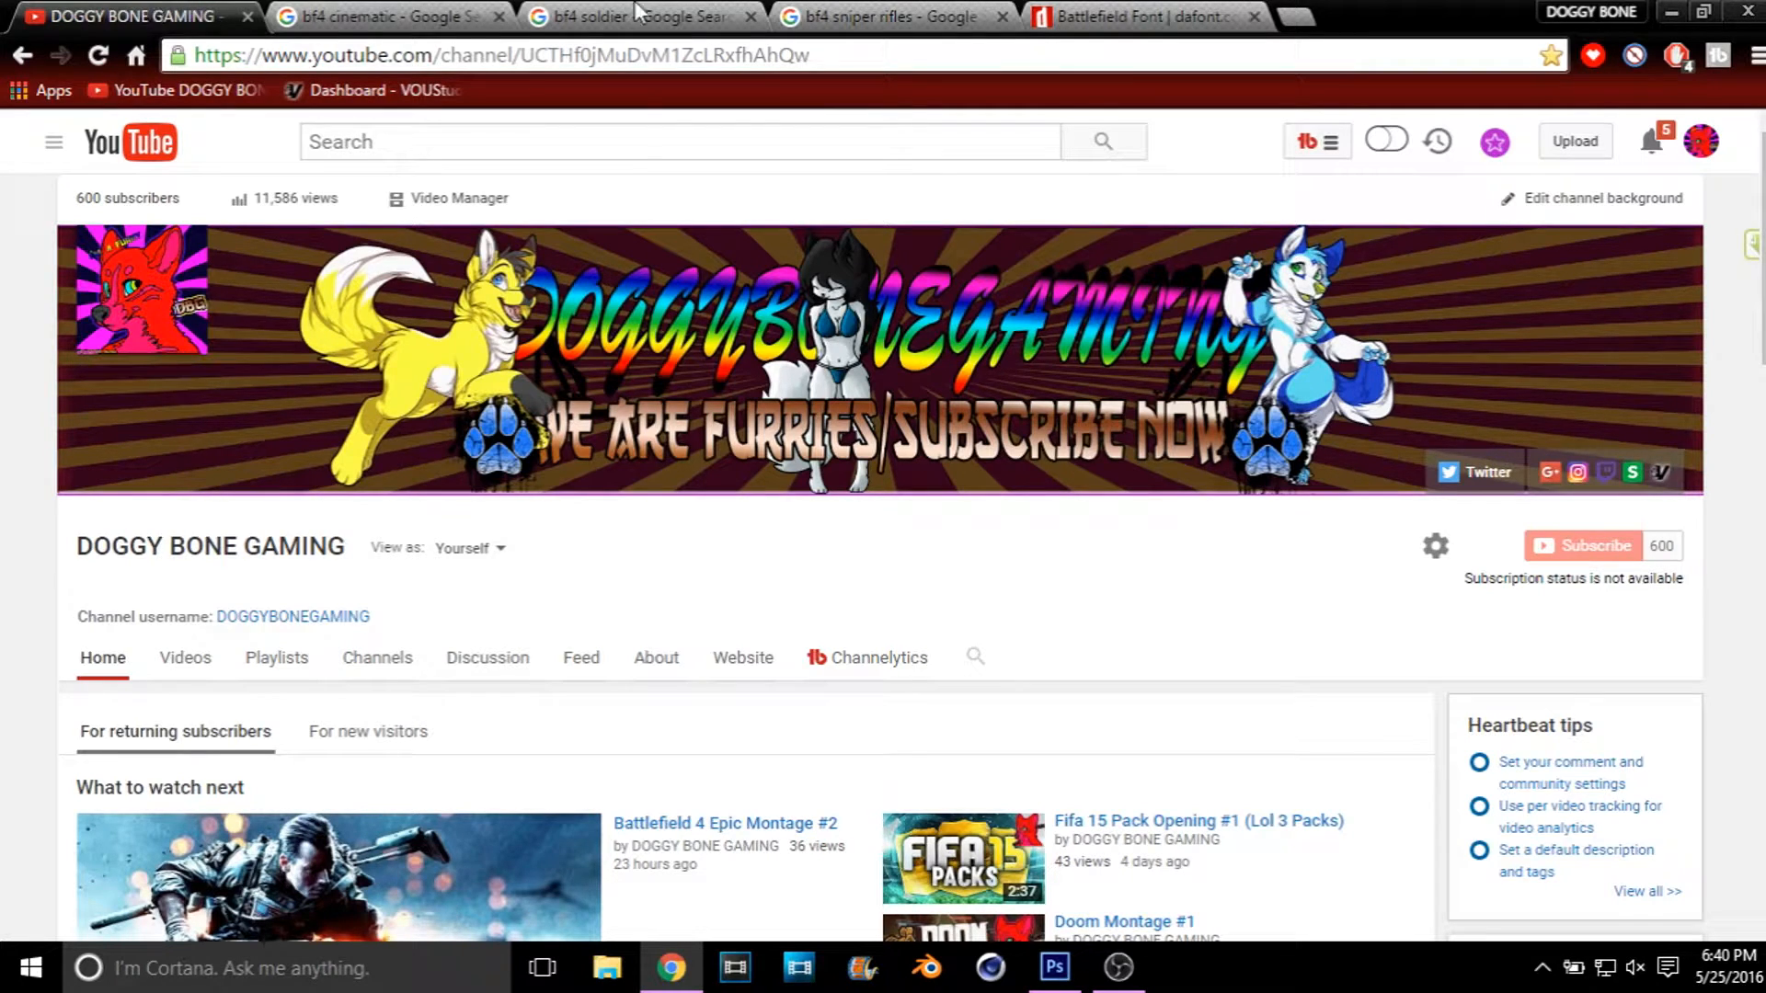
pyautogui.click(1668, 11)
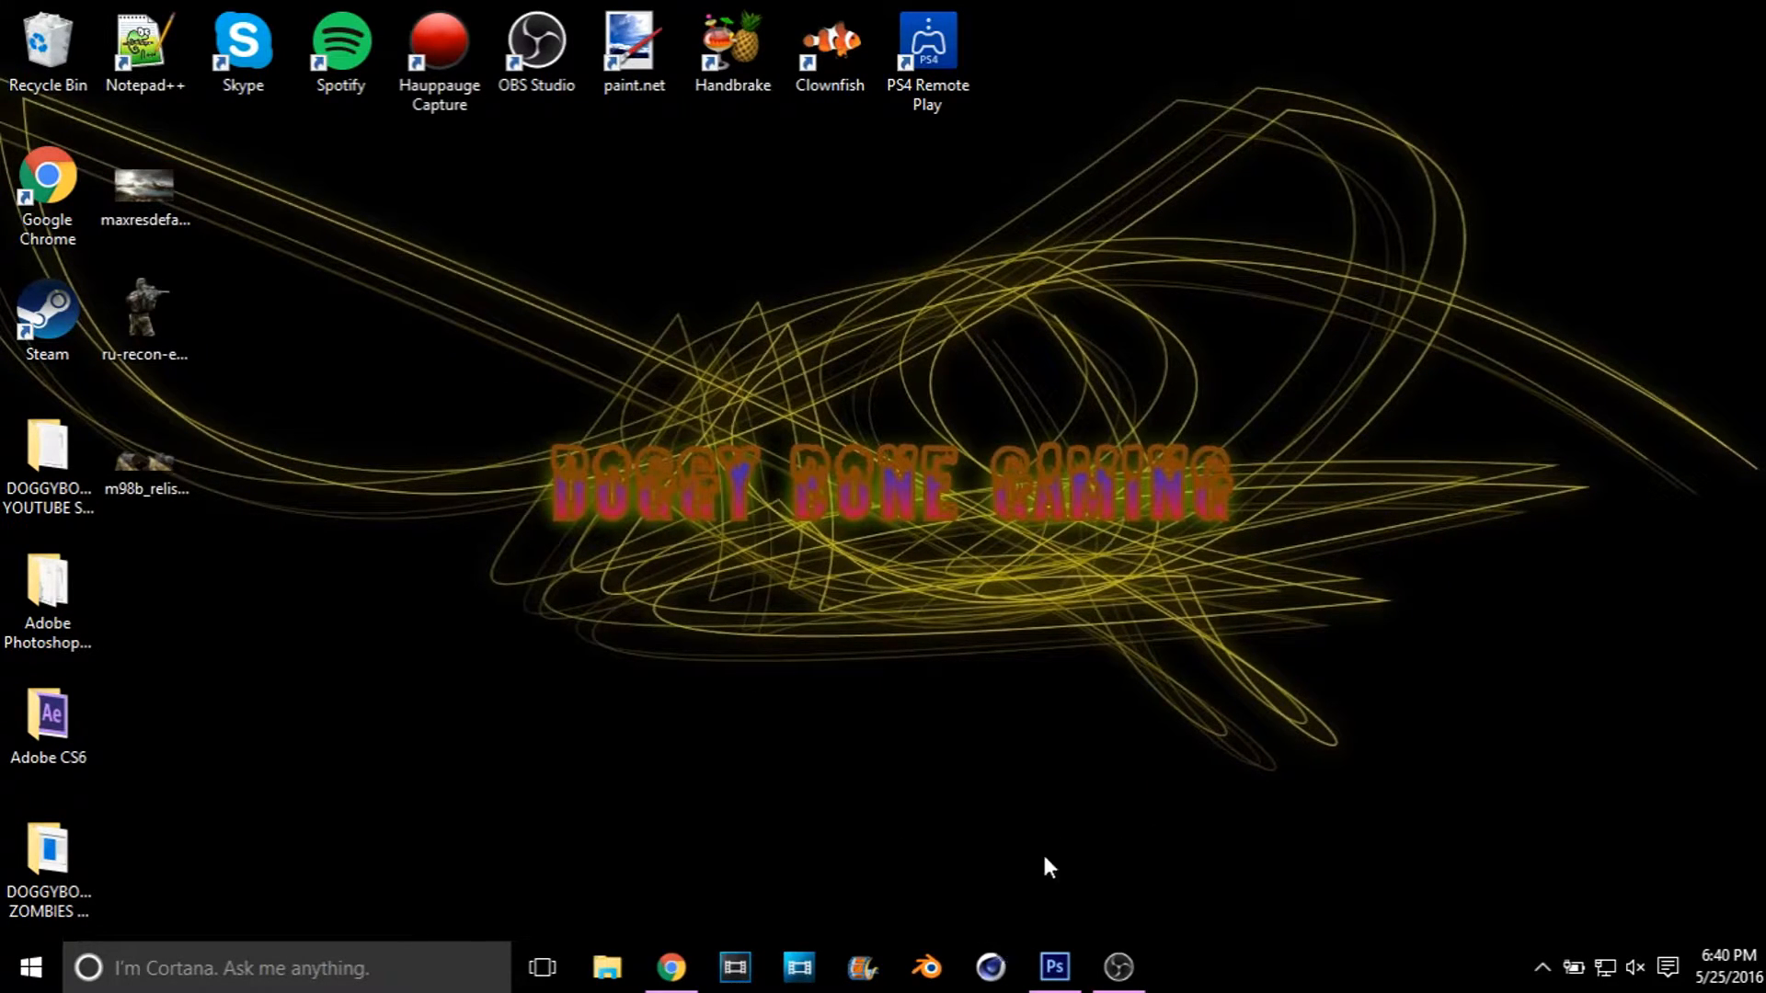
pyautogui.click(1054, 967)
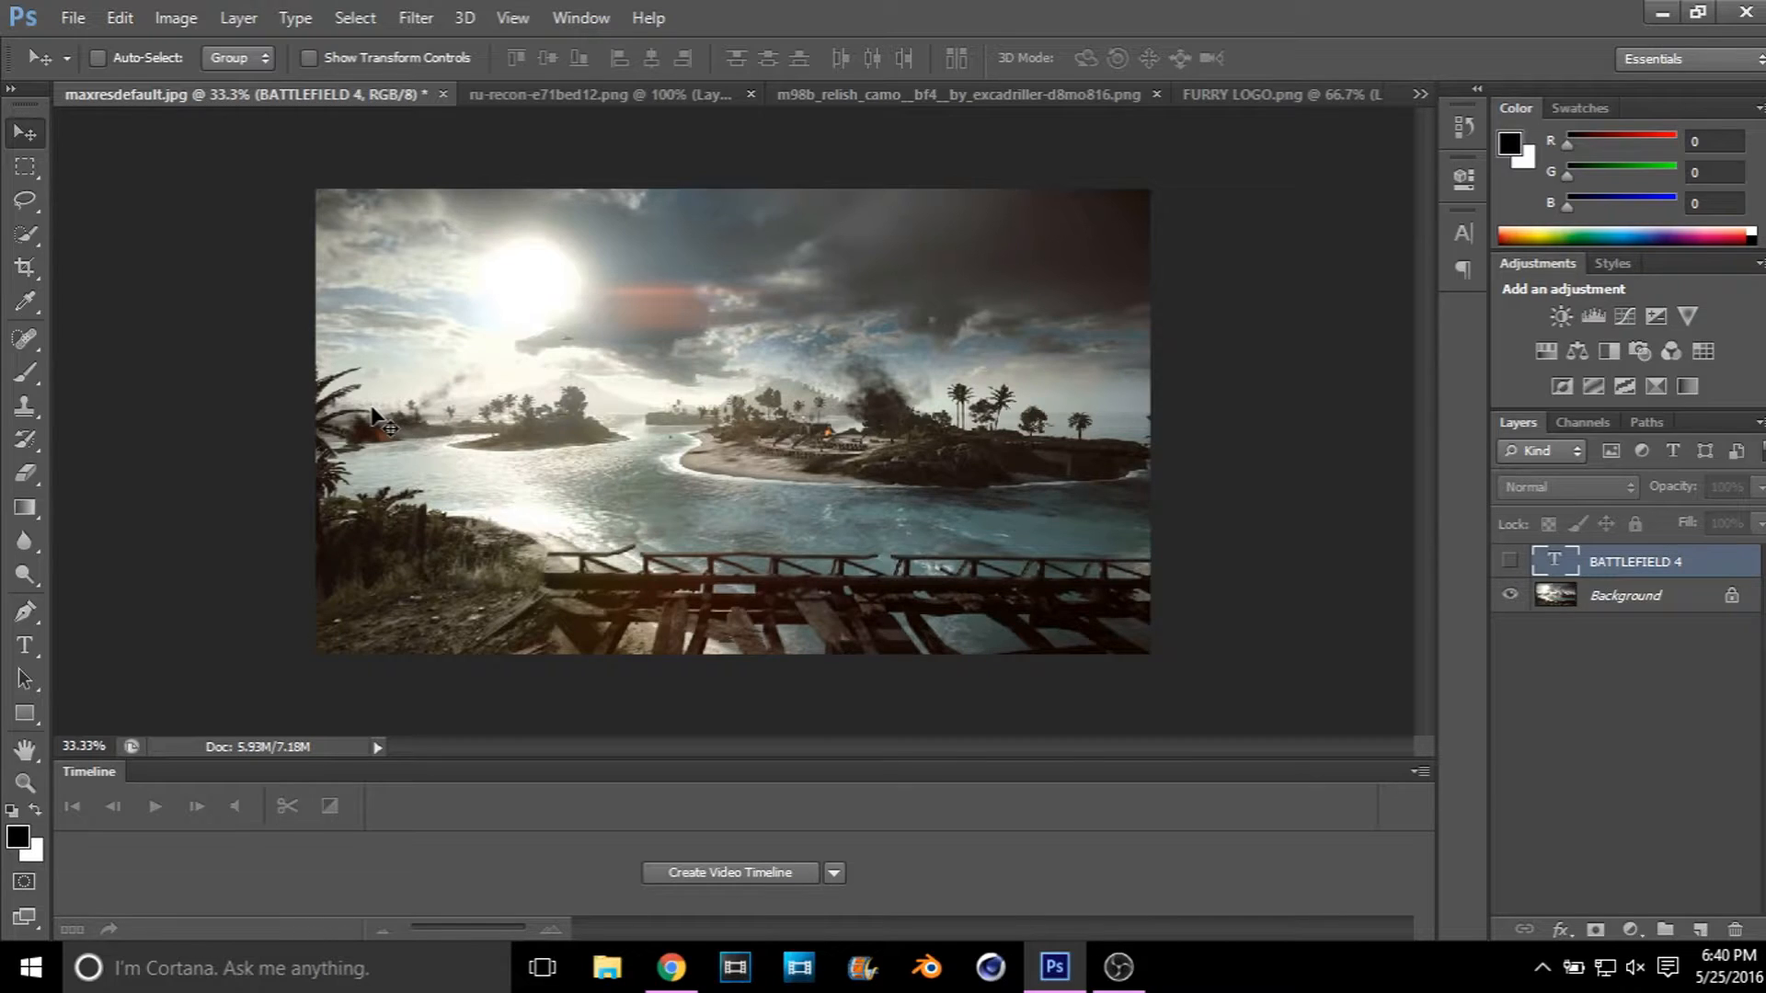
pyautogui.click(561, 95)
pyautogui.moveTo(713, 381); pyautogui.dragTo(439, 458)
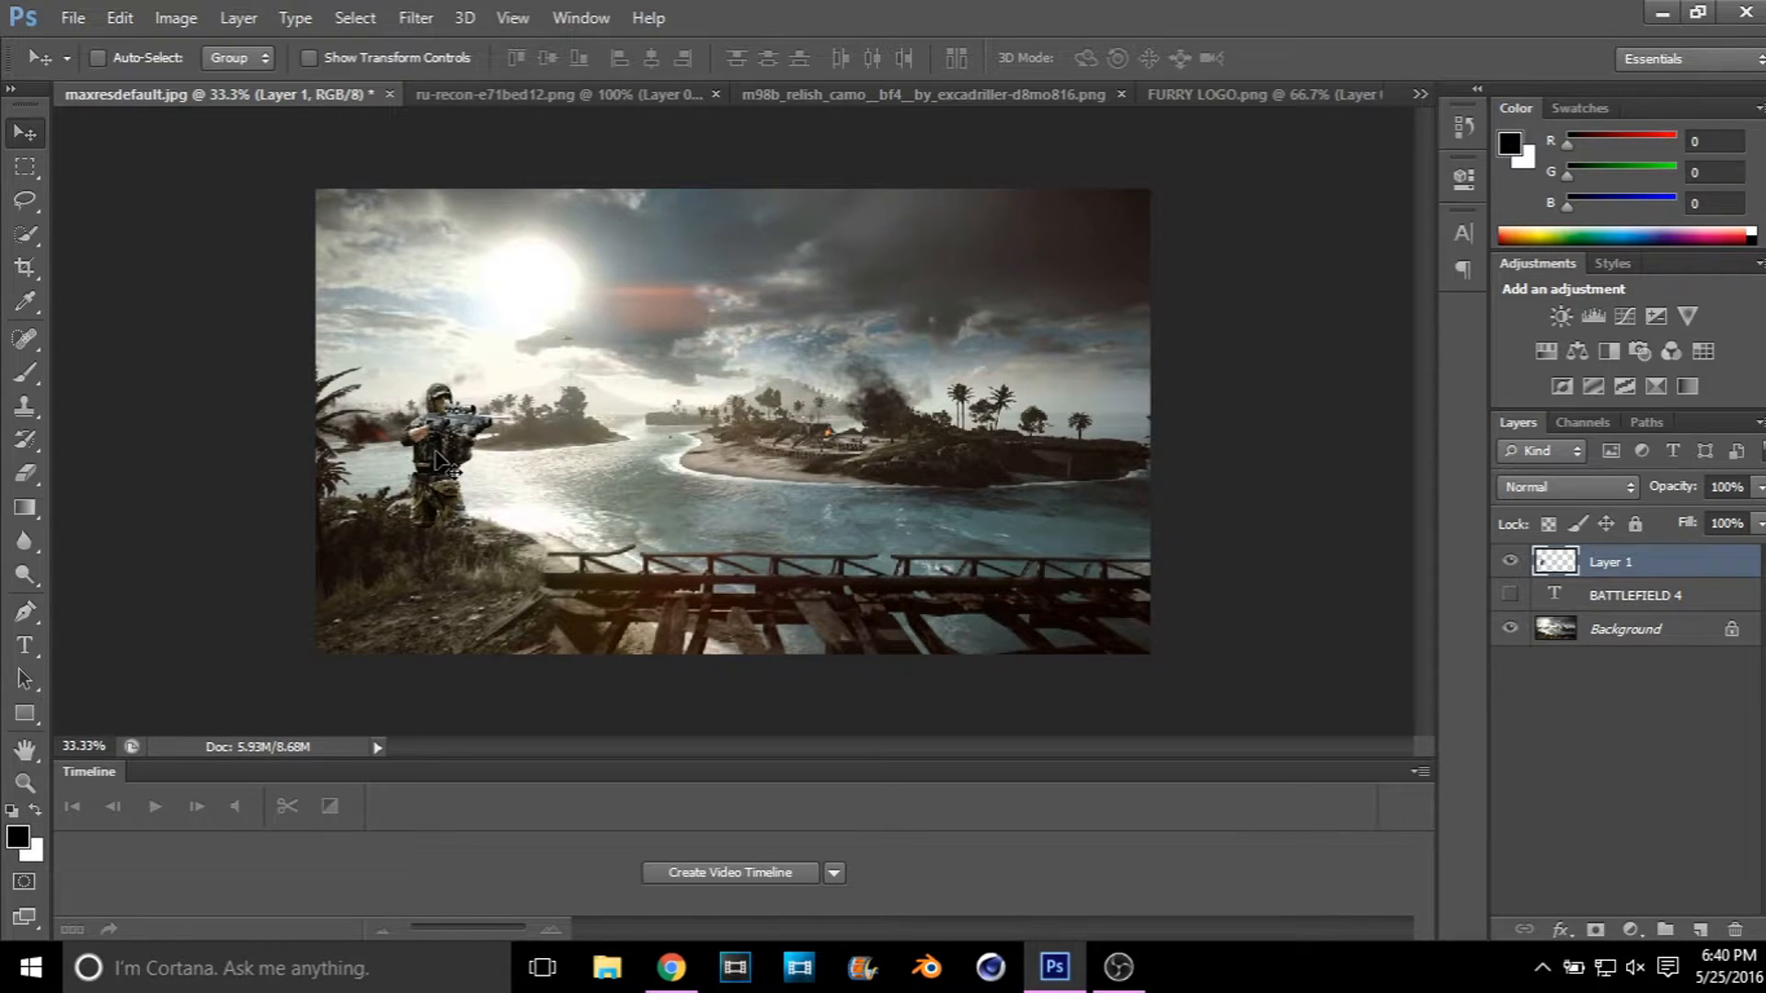
# Step: Scale the soldier to about 283% and fit him into the lower-left corner of the background image
pyautogui.hotkey('ctrl', 't')
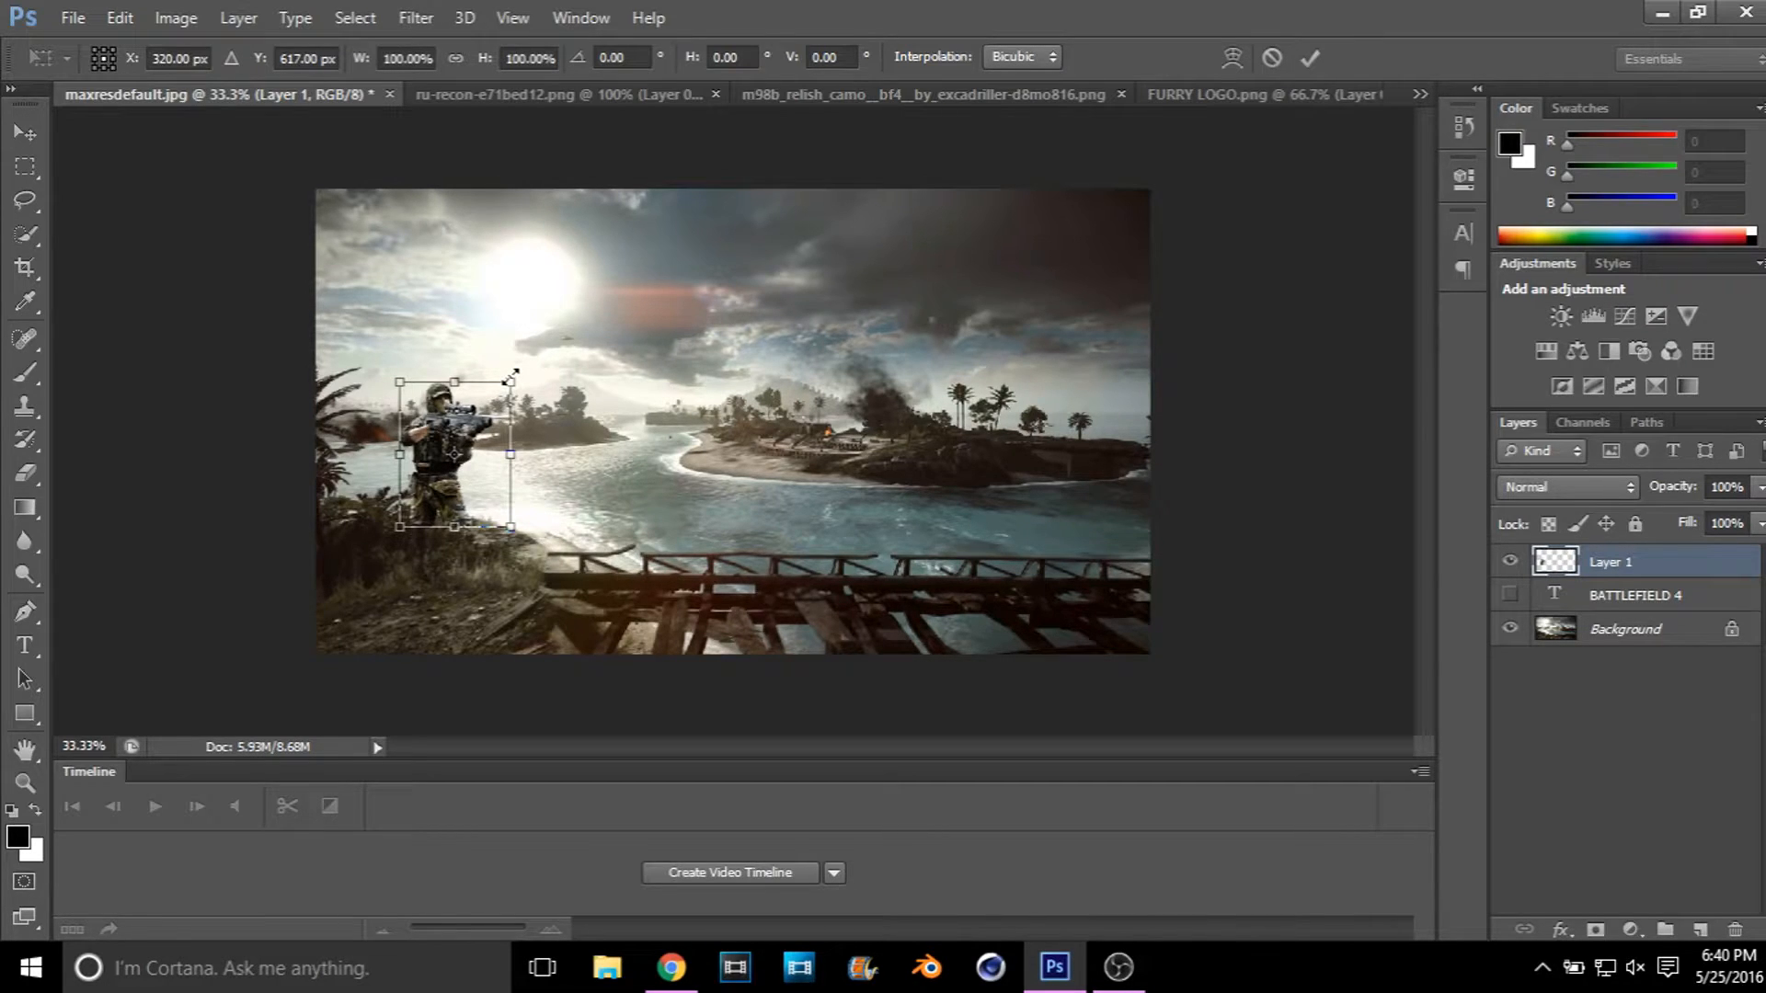
pyautogui.moveTo(513, 374); pyautogui.dragTo(797, 213)
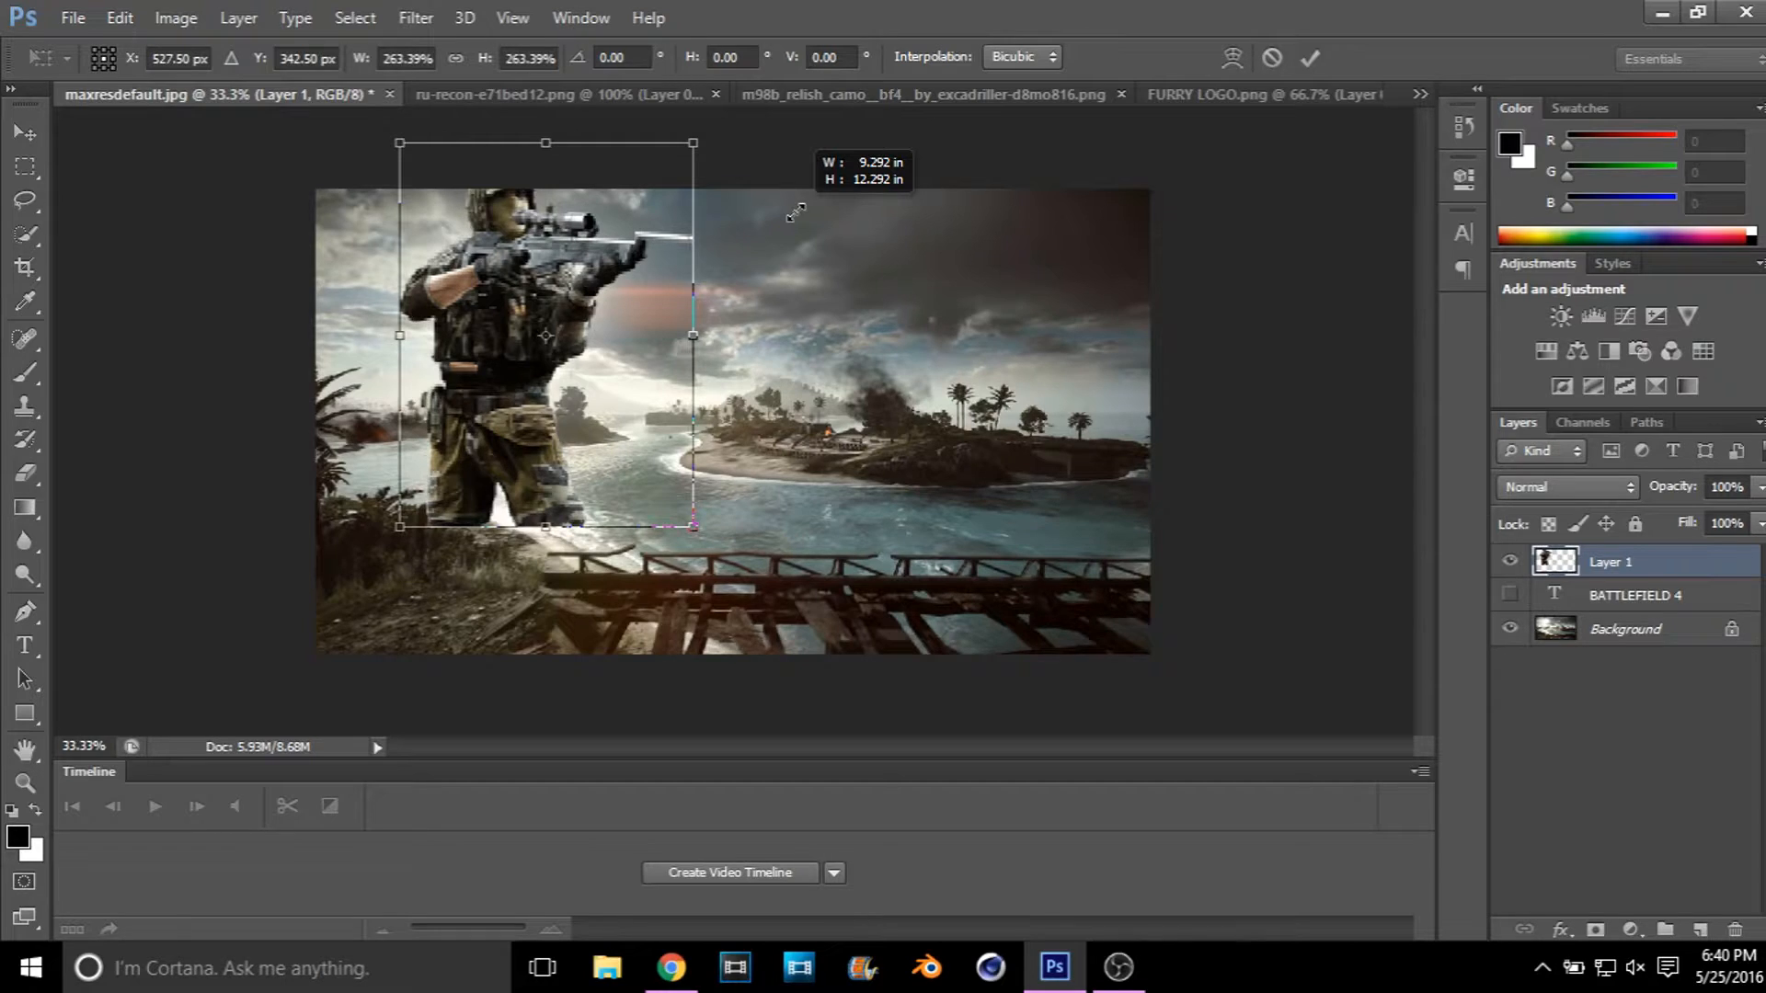
pyautogui.moveTo(565, 278); pyautogui.dragTo(483, 402)
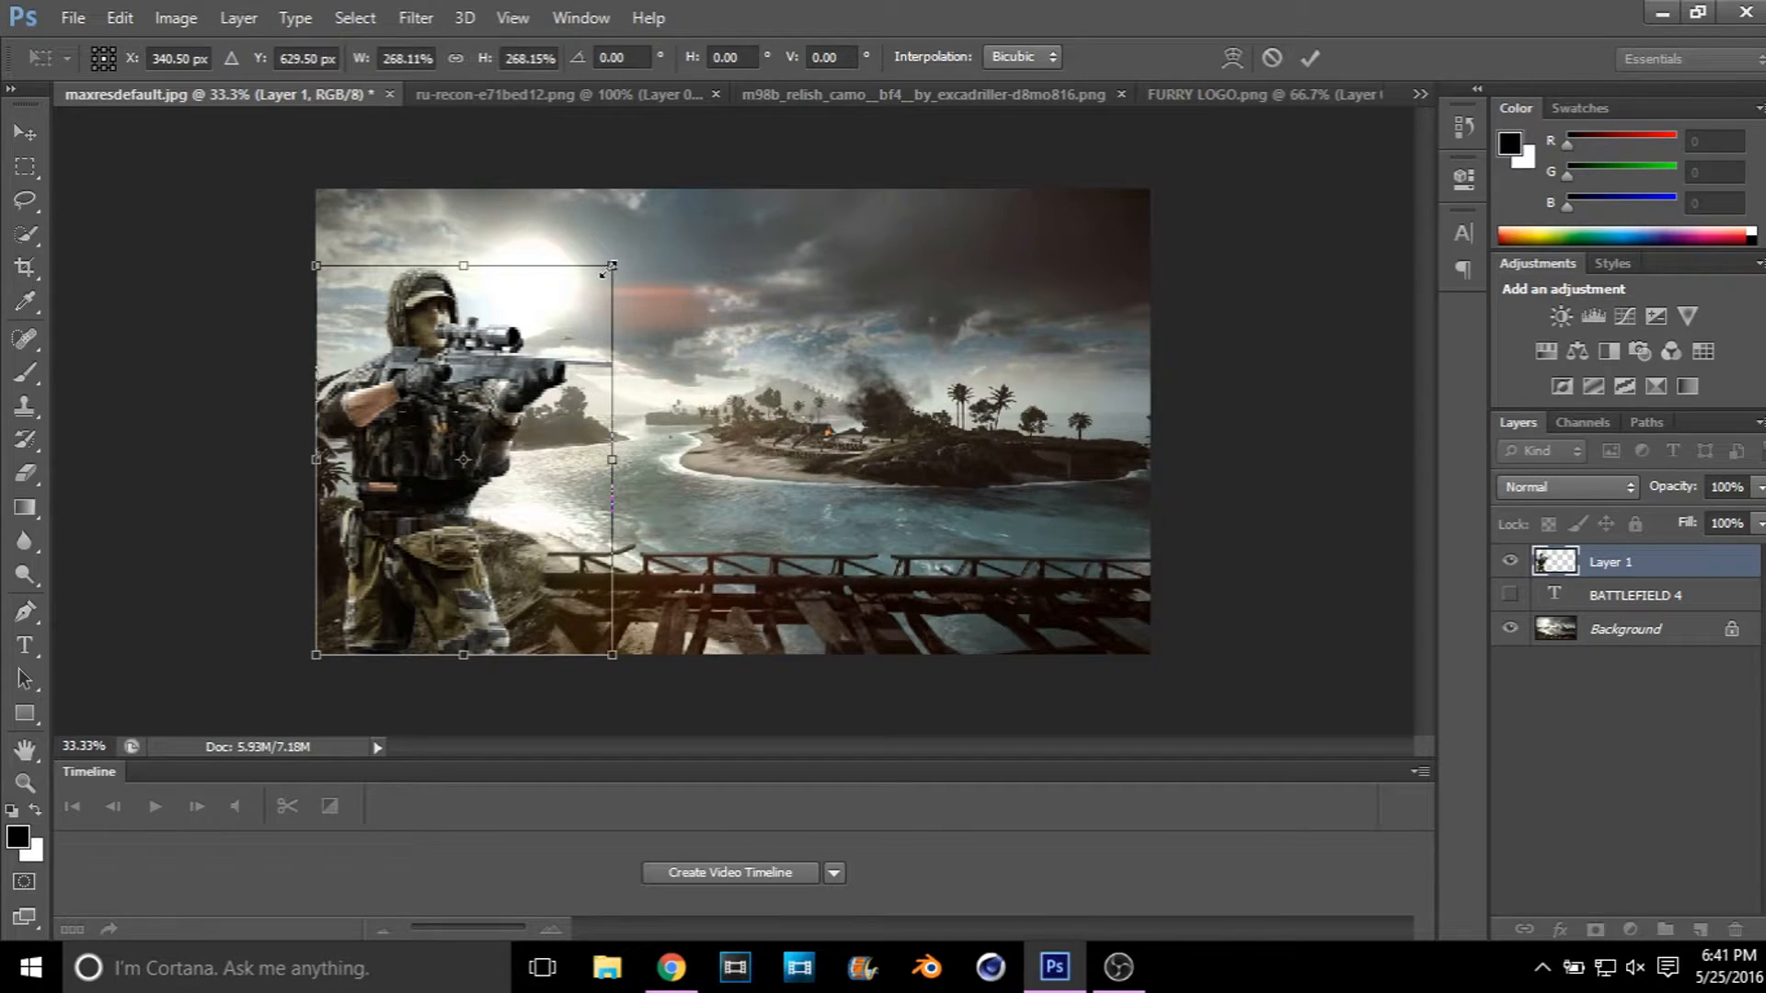
pyautogui.moveTo(607, 269); pyautogui.dragTo(626, 246)
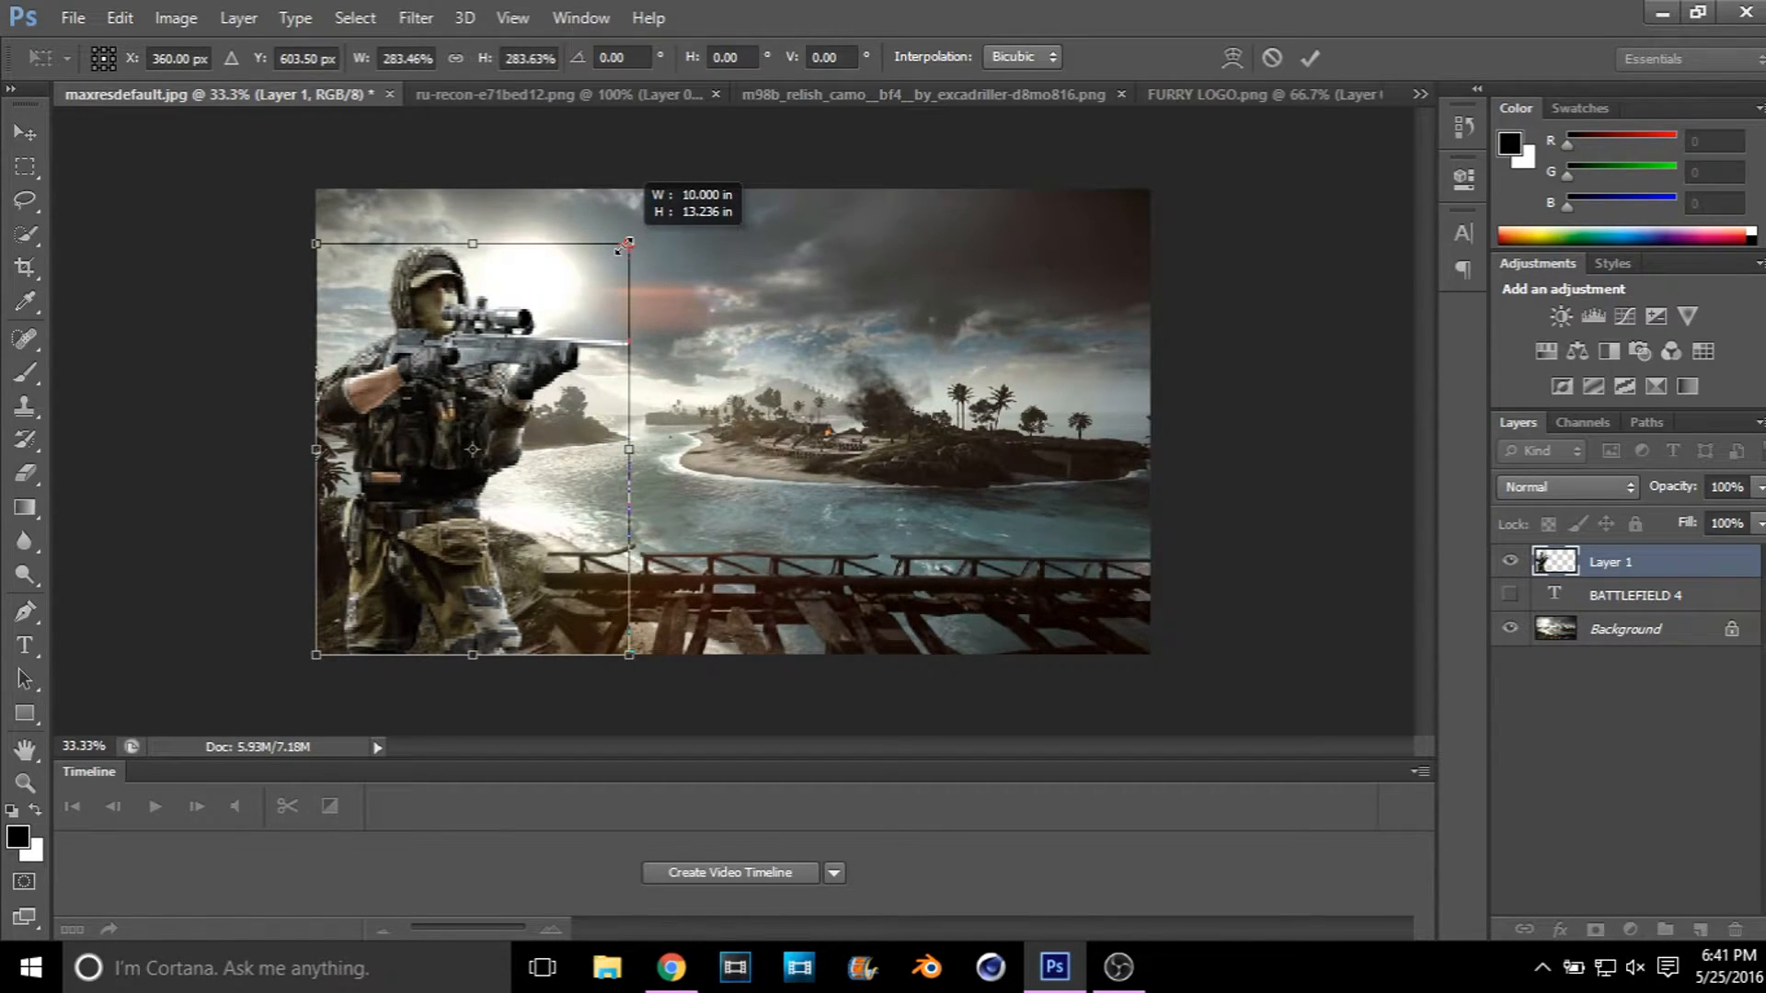
pyautogui.click(26, 132)
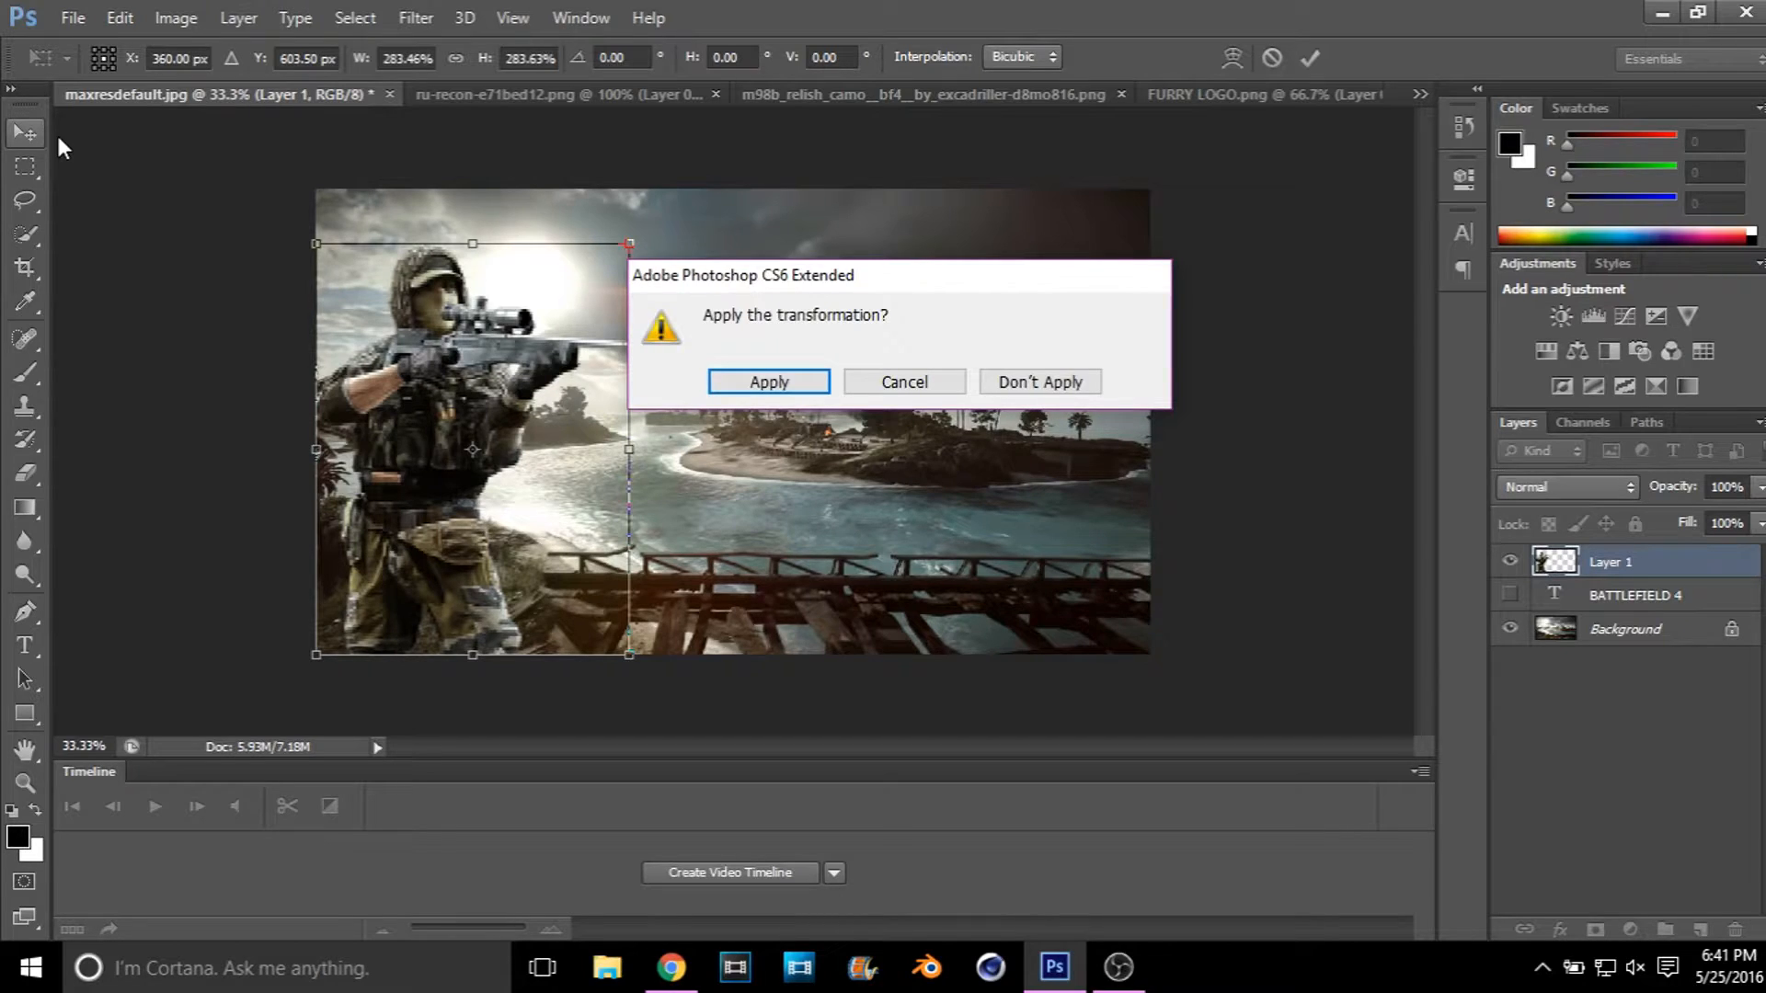
pyautogui.press('Return')
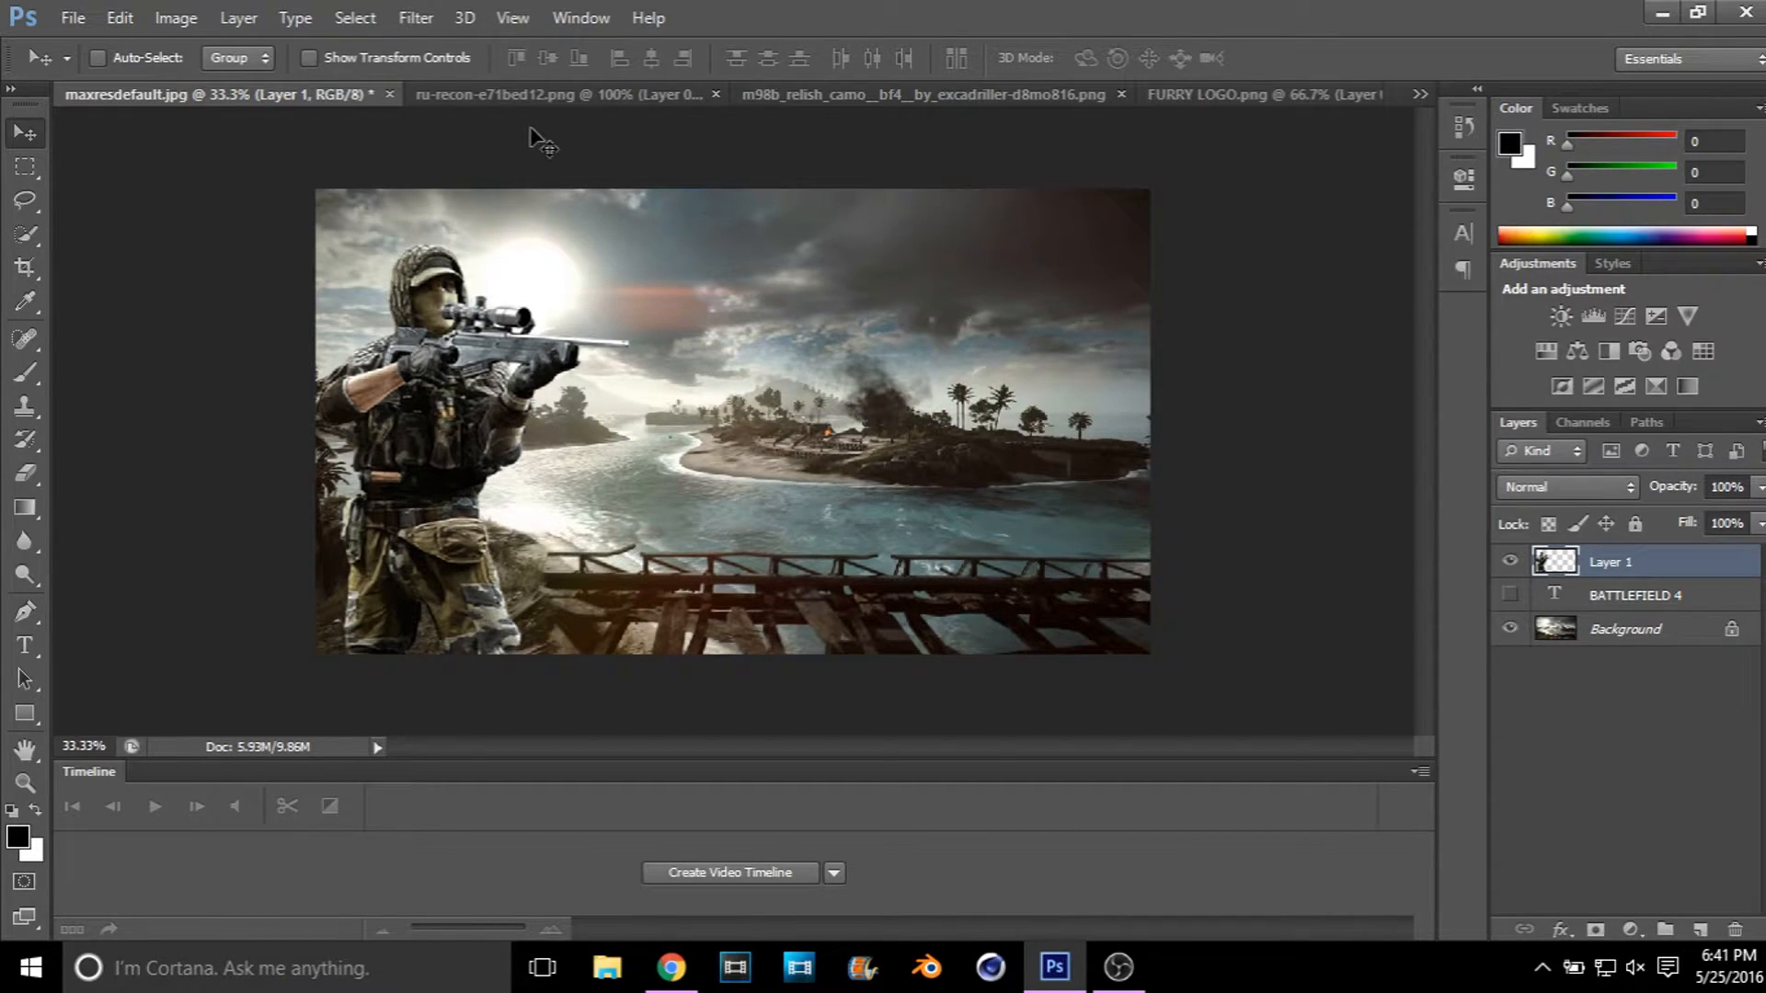
# Step: Close the soldier source image and erase the right-hand rifle in the m98b_relish_camo image with the Eraser
pyautogui.click(549, 97)
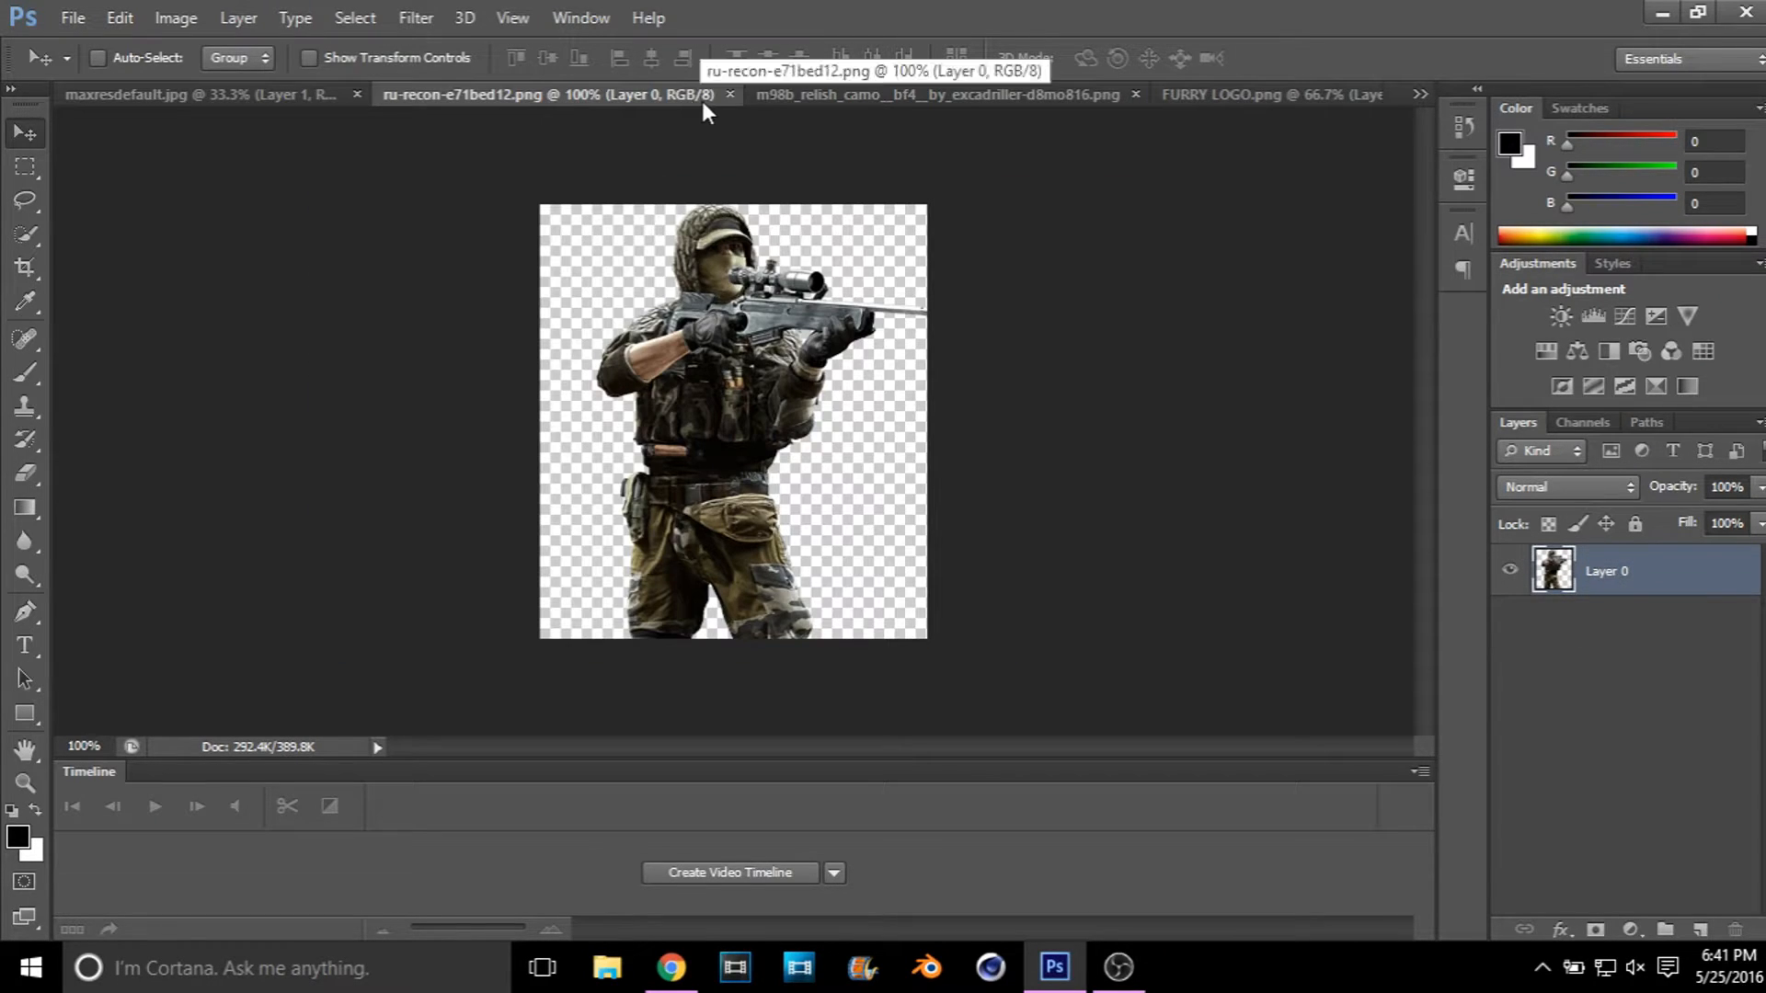
pyautogui.click(729, 95)
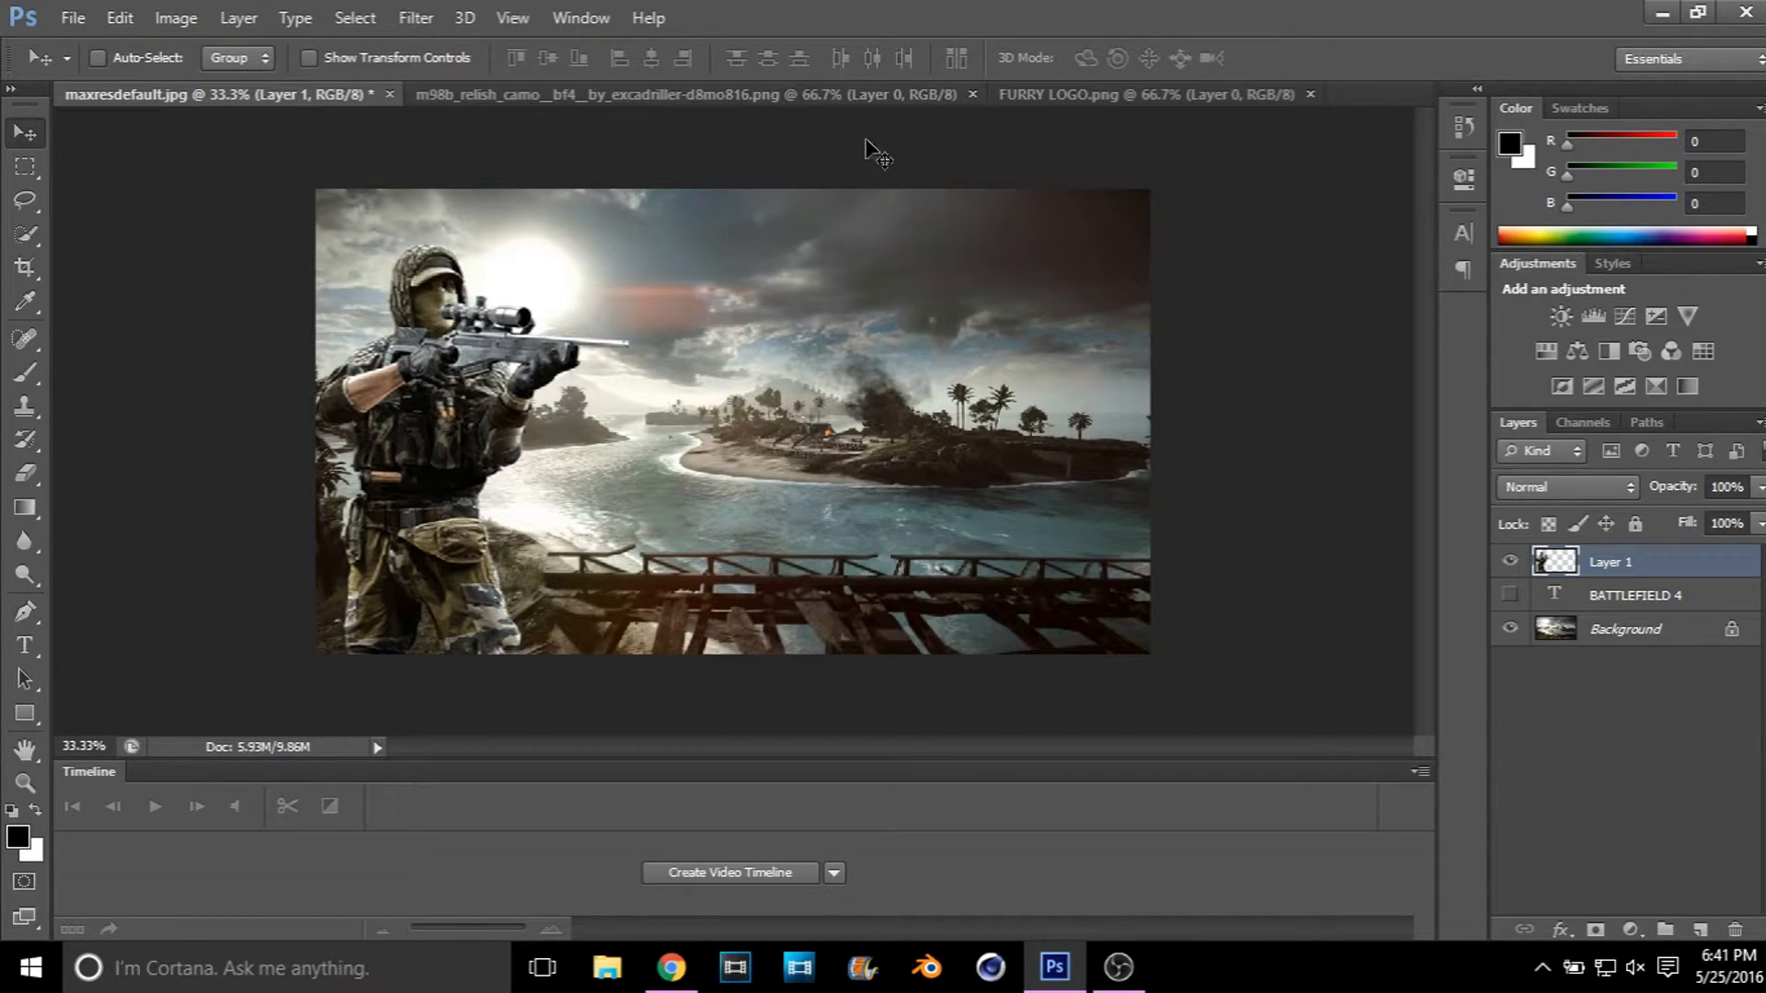
pyautogui.click(716, 102)
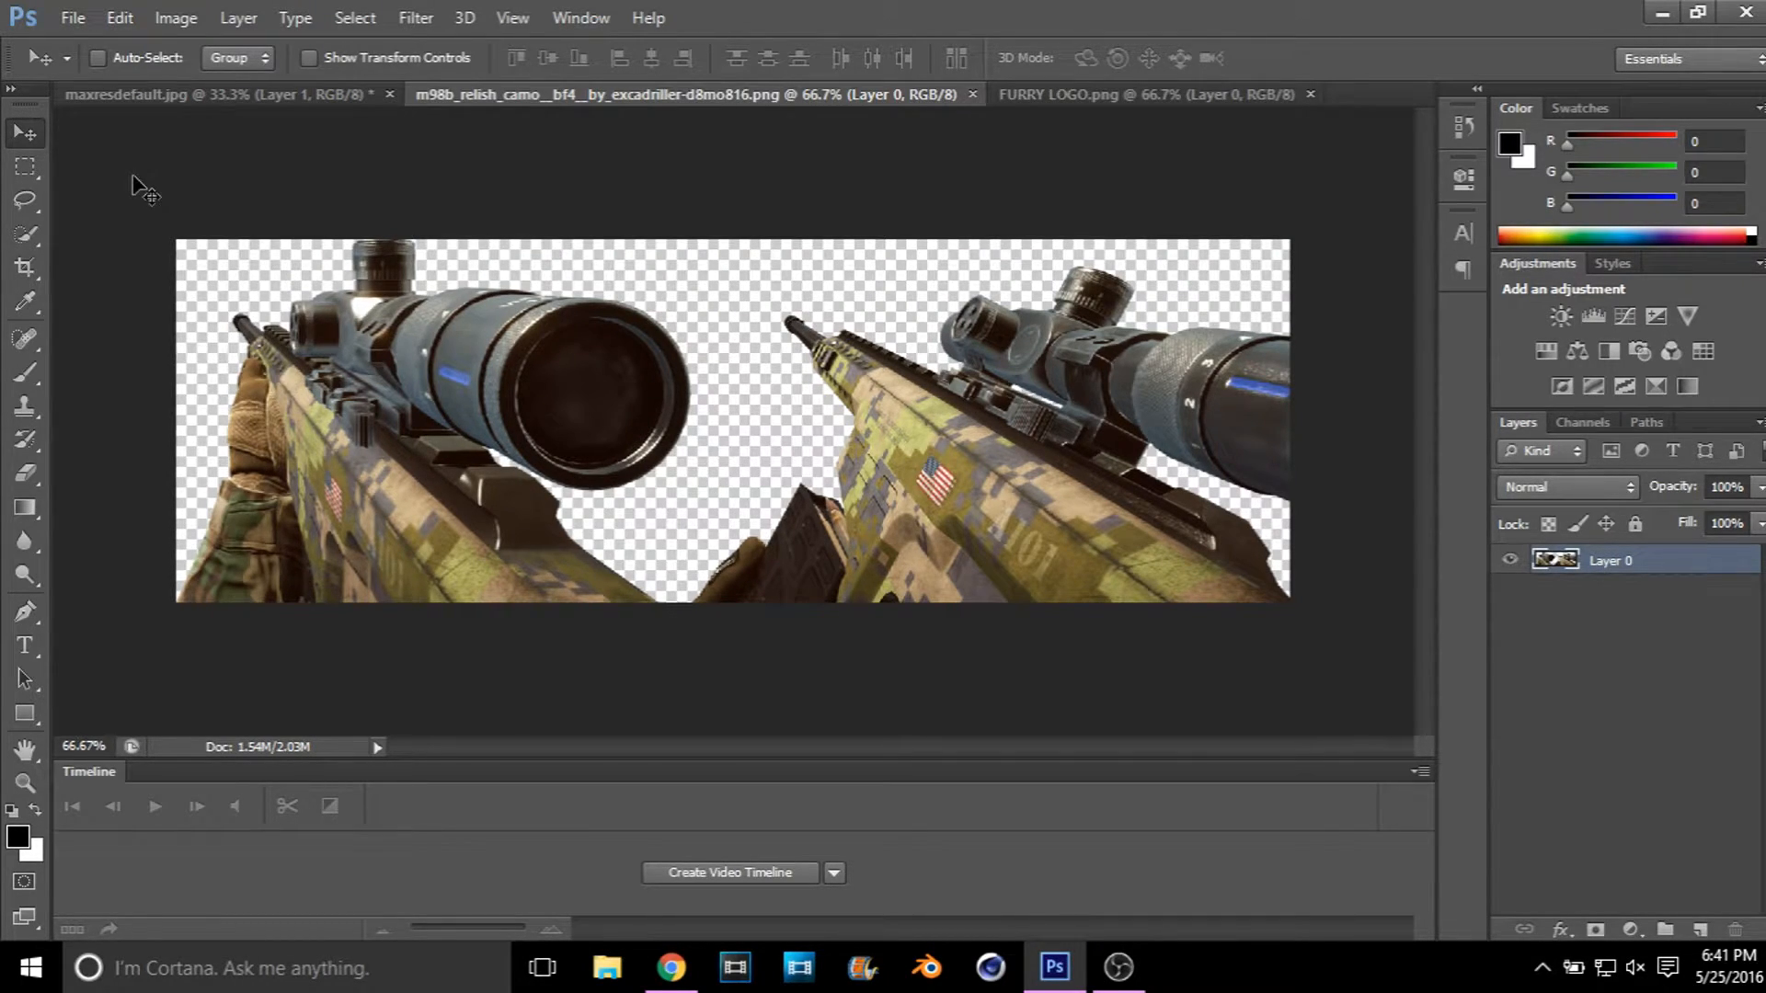
pyautogui.click(37, 477)
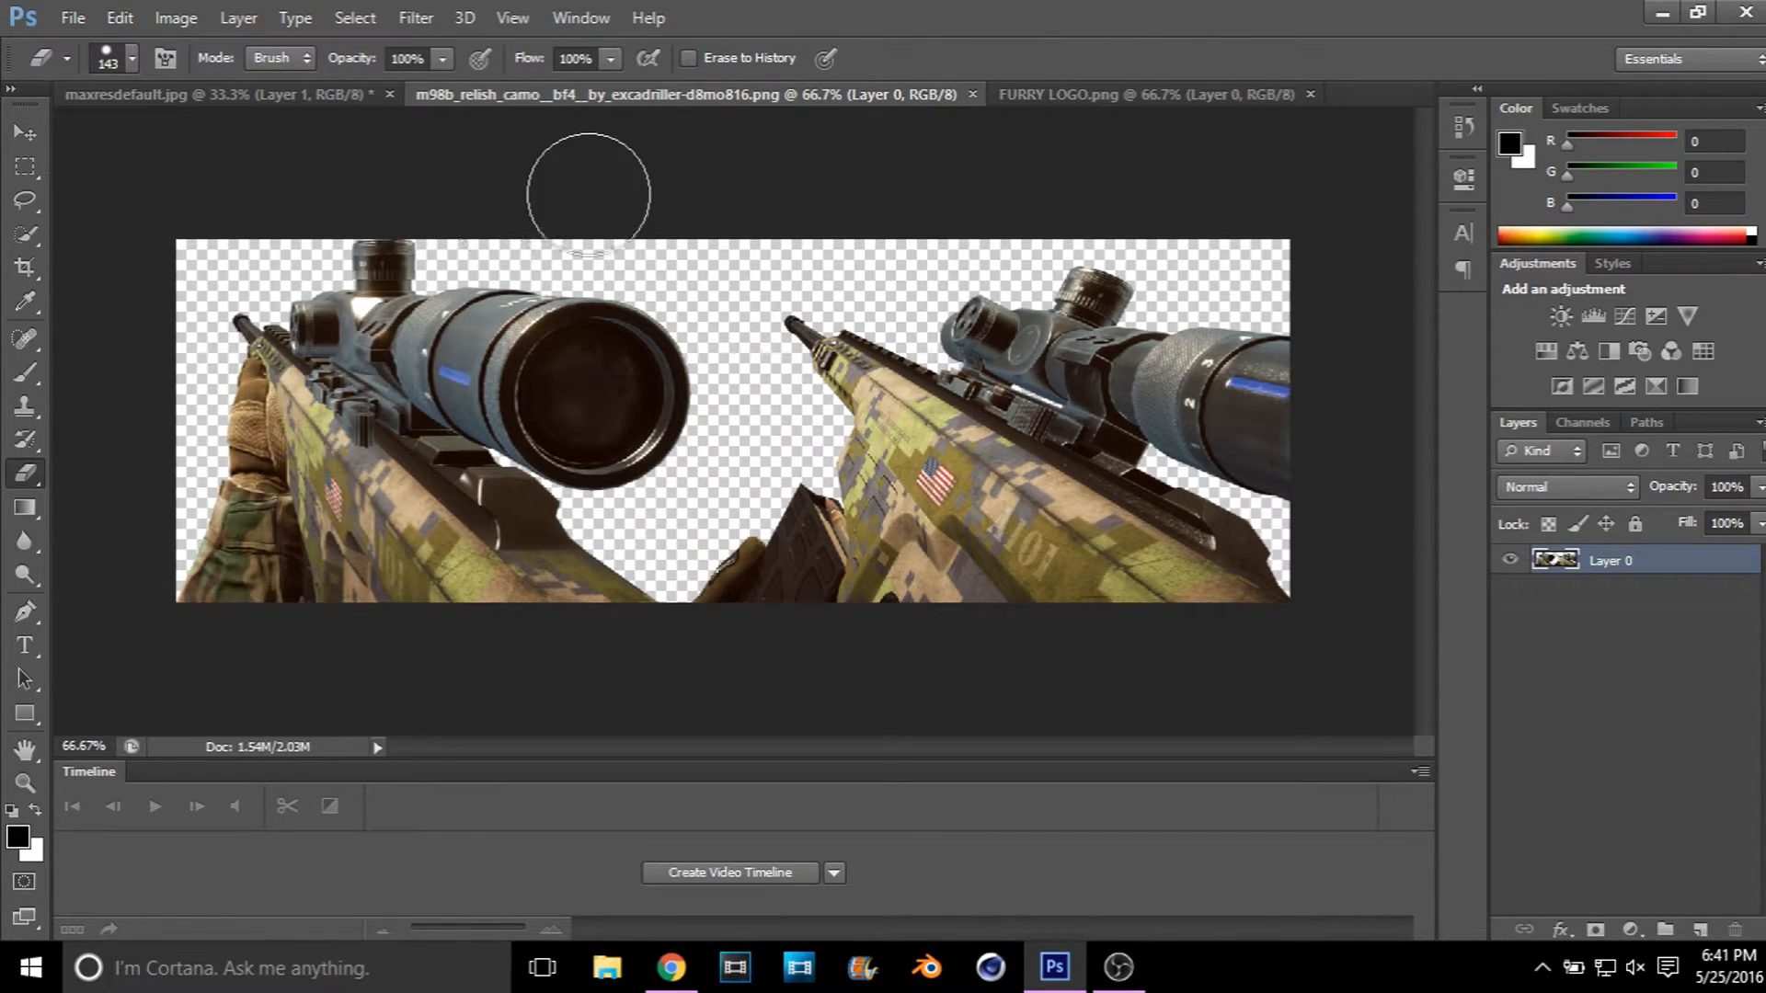
pyautogui.moveTo(840, 345)
pyautogui.mouseDown()
pyautogui.moveTo(1097, 308)
pyautogui.moveTo(1041, 440)
pyautogui.moveTo(970, 381)
pyautogui.moveTo(1313, 409)
pyautogui.moveTo(1323, 617)
pyautogui.moveTo(1299, 701)
pyautogui.moveTo(1006, 589)
pyautogui.moveTo(973, 538)
pyautogui.moveTo(905, 629)
pyautogui.moveTo(833, 490)
pyautogui.moveTo(756, 561)
pyautogui.moveTo(756, 650)
pyautogui.moveTo(737, 245)
pyautogui.mouseUp()
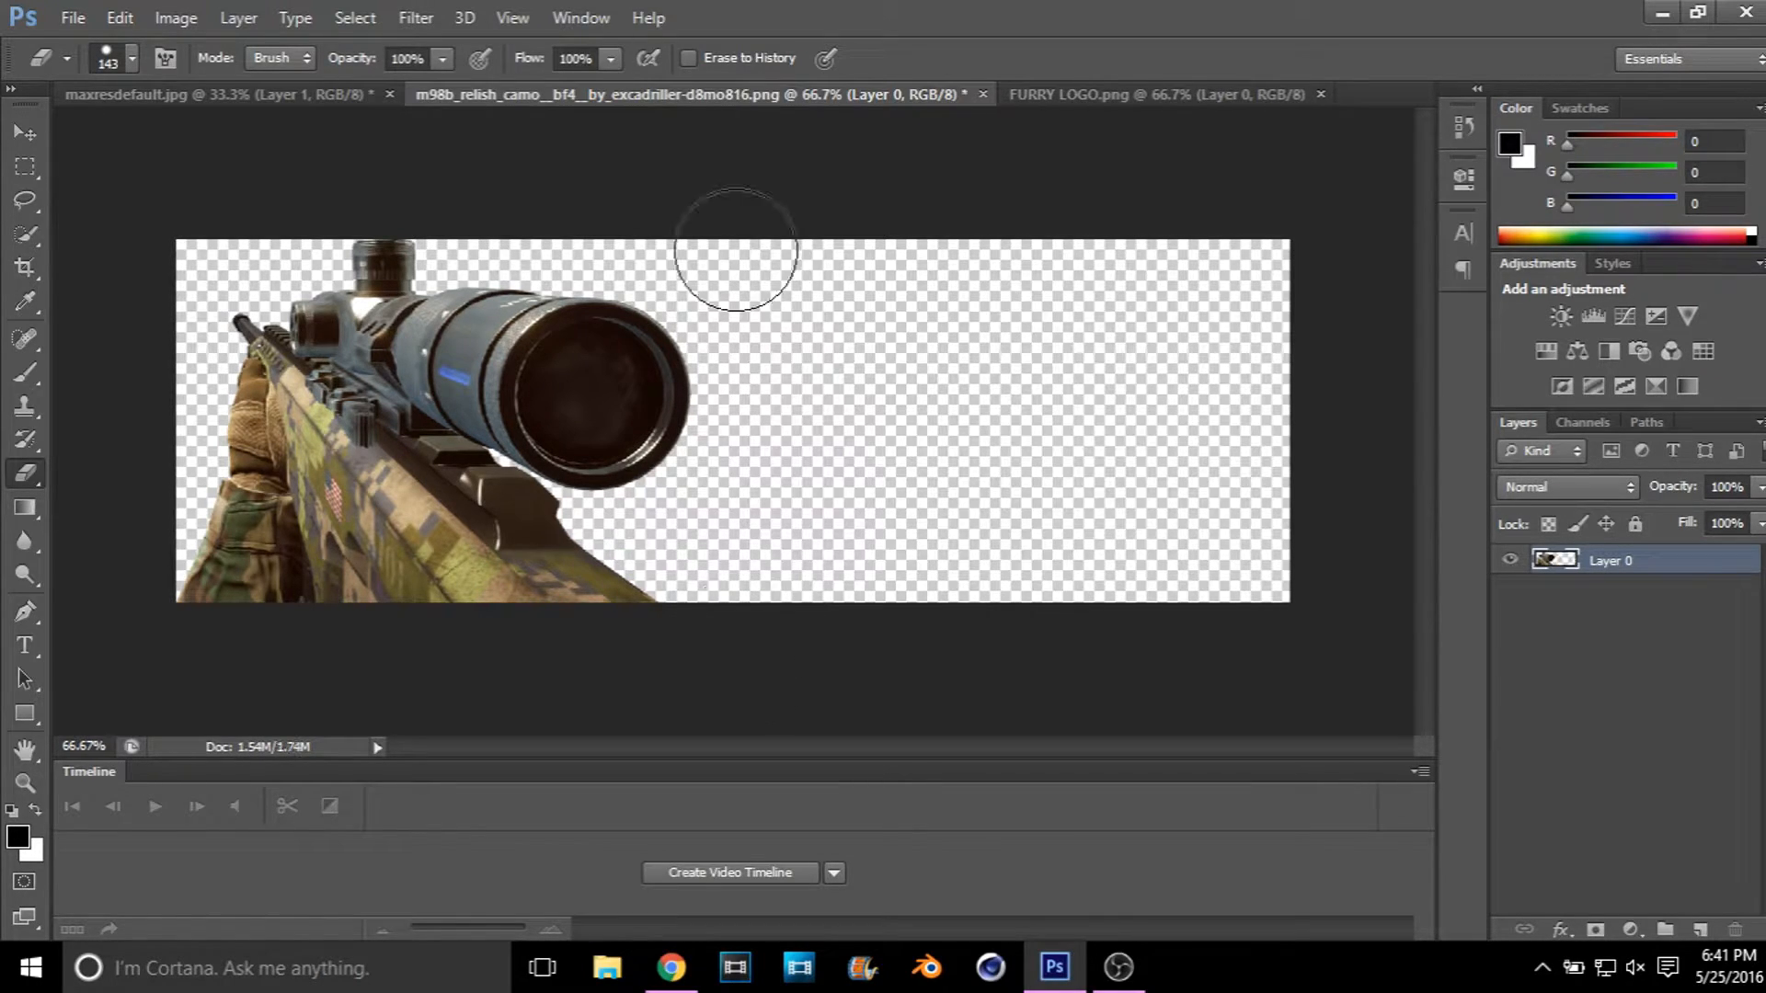
# Step: Copy the remaining rifle into maxresdefault.jpg, scaled to about 147% and fitted into the image's lower-right corner
pyautogui.press('v')
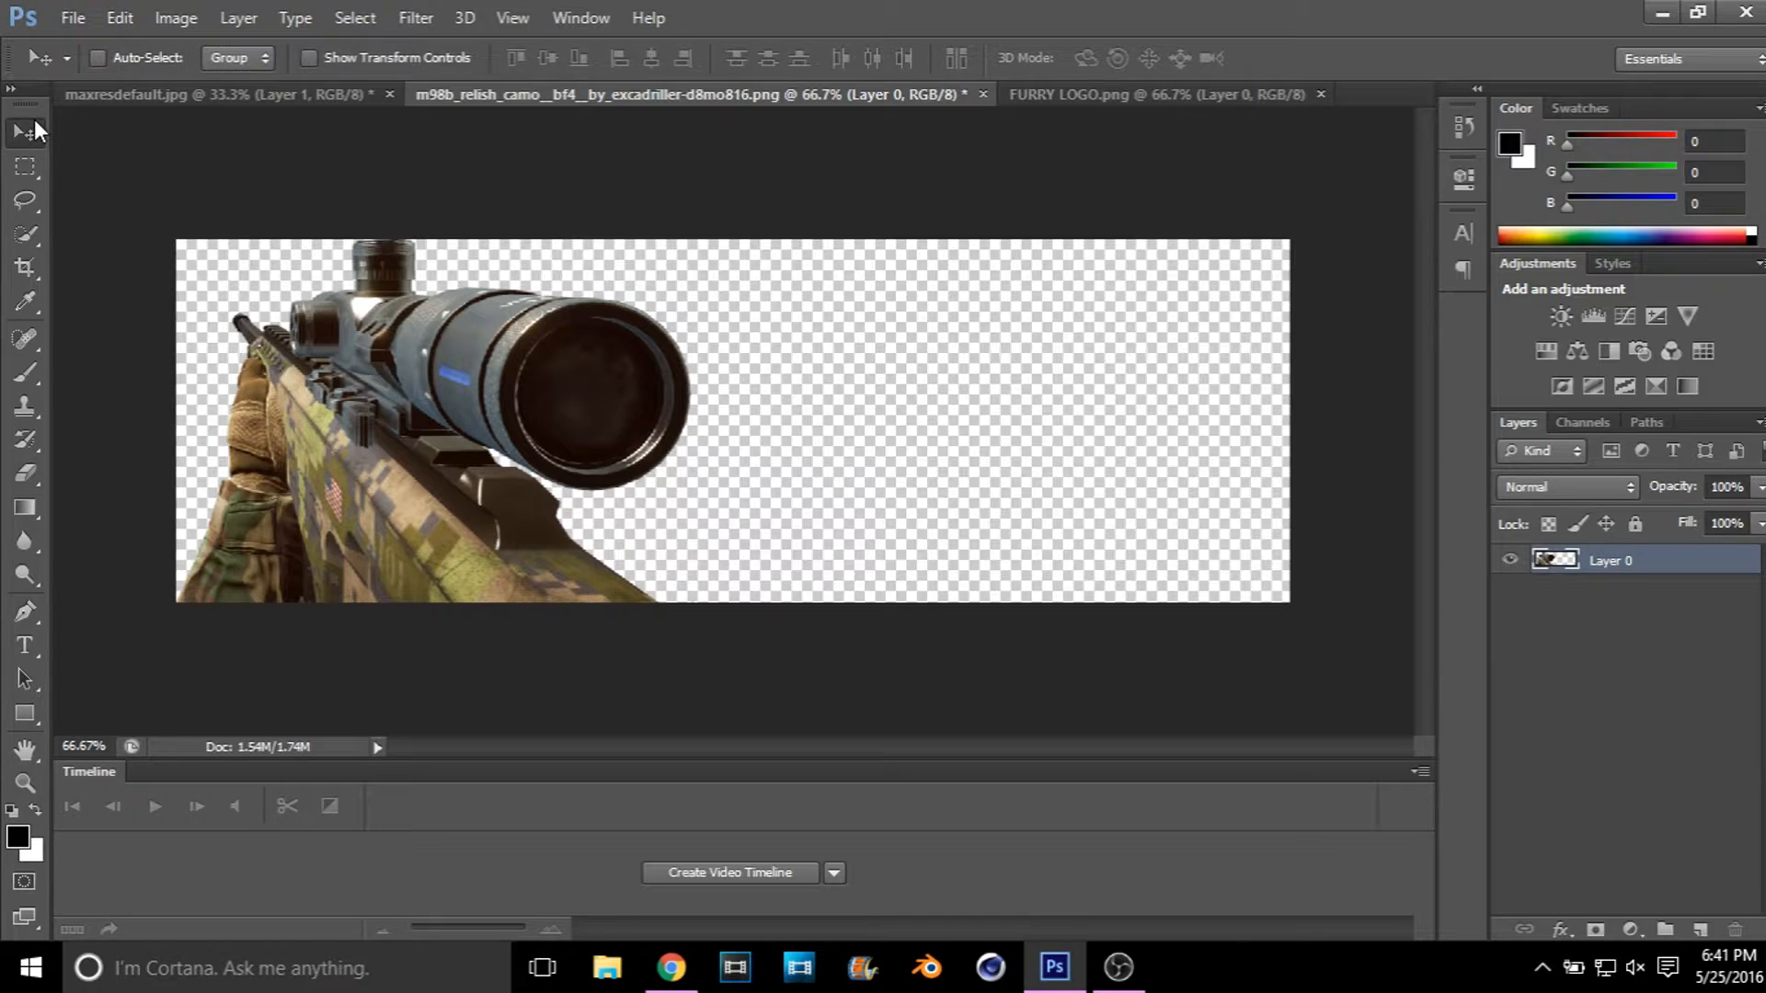
pyautogui.moveTo(364, 391); pyautogui.dragTo(838, 503)
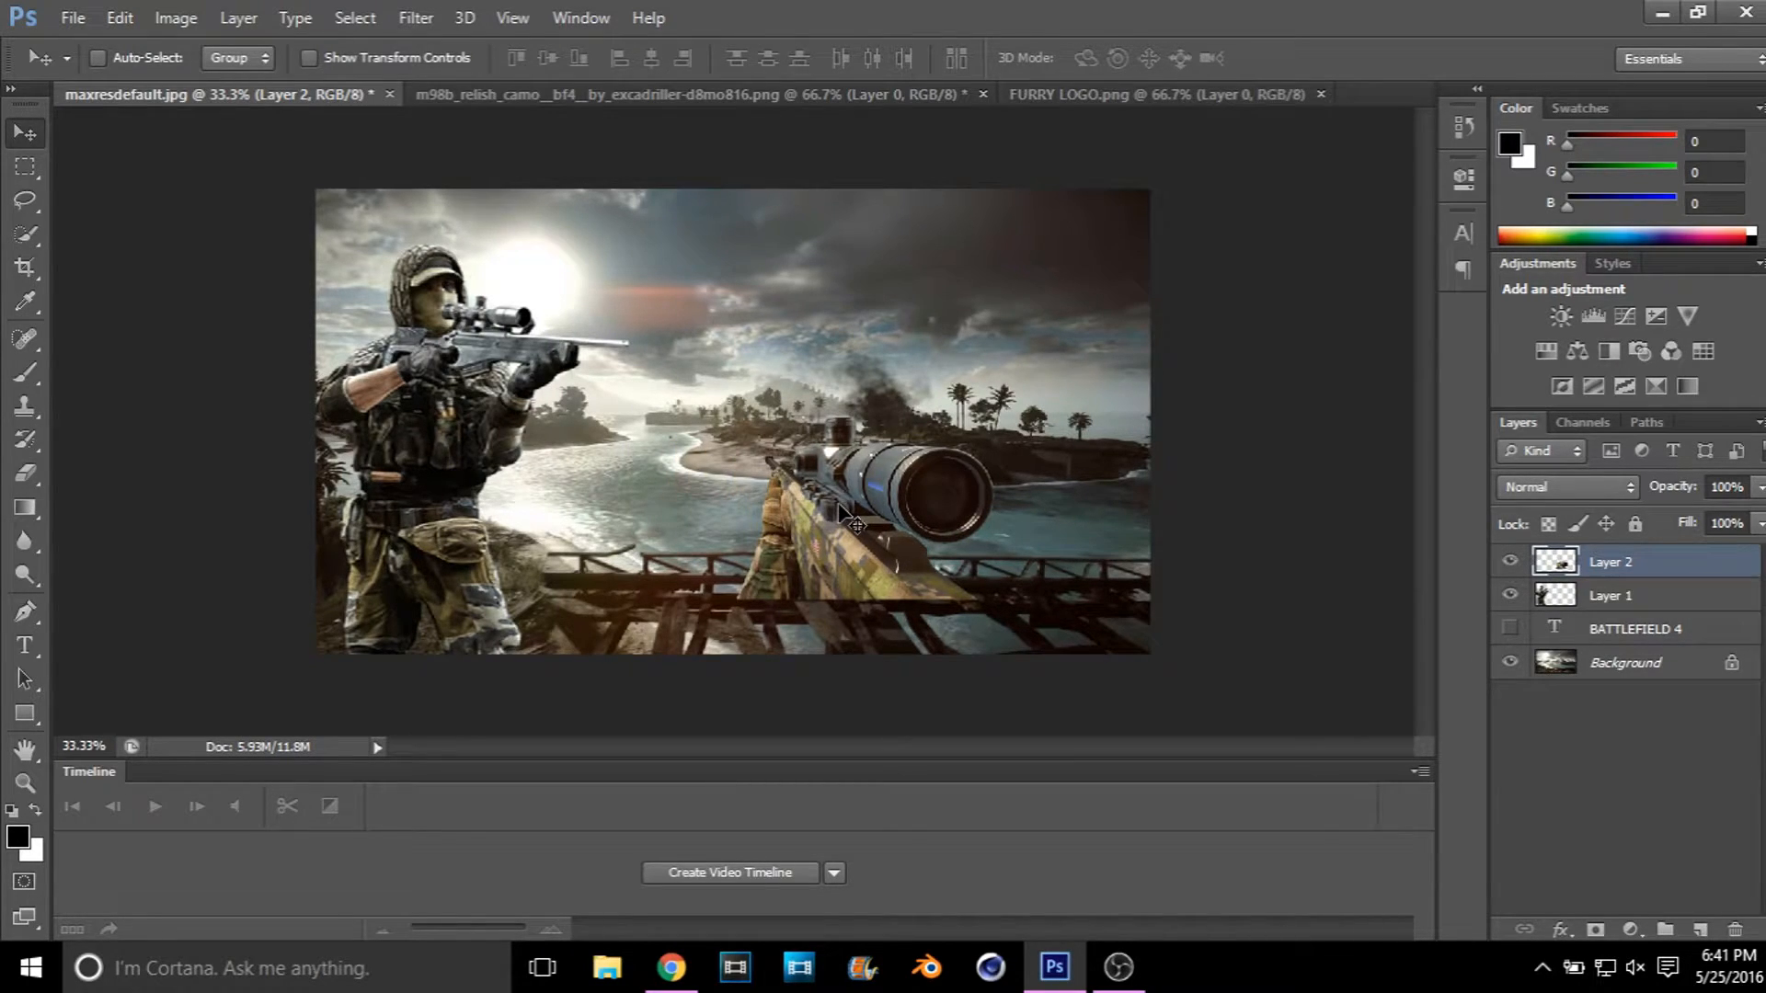
pyautogui.hotkey('ctrl', 't')
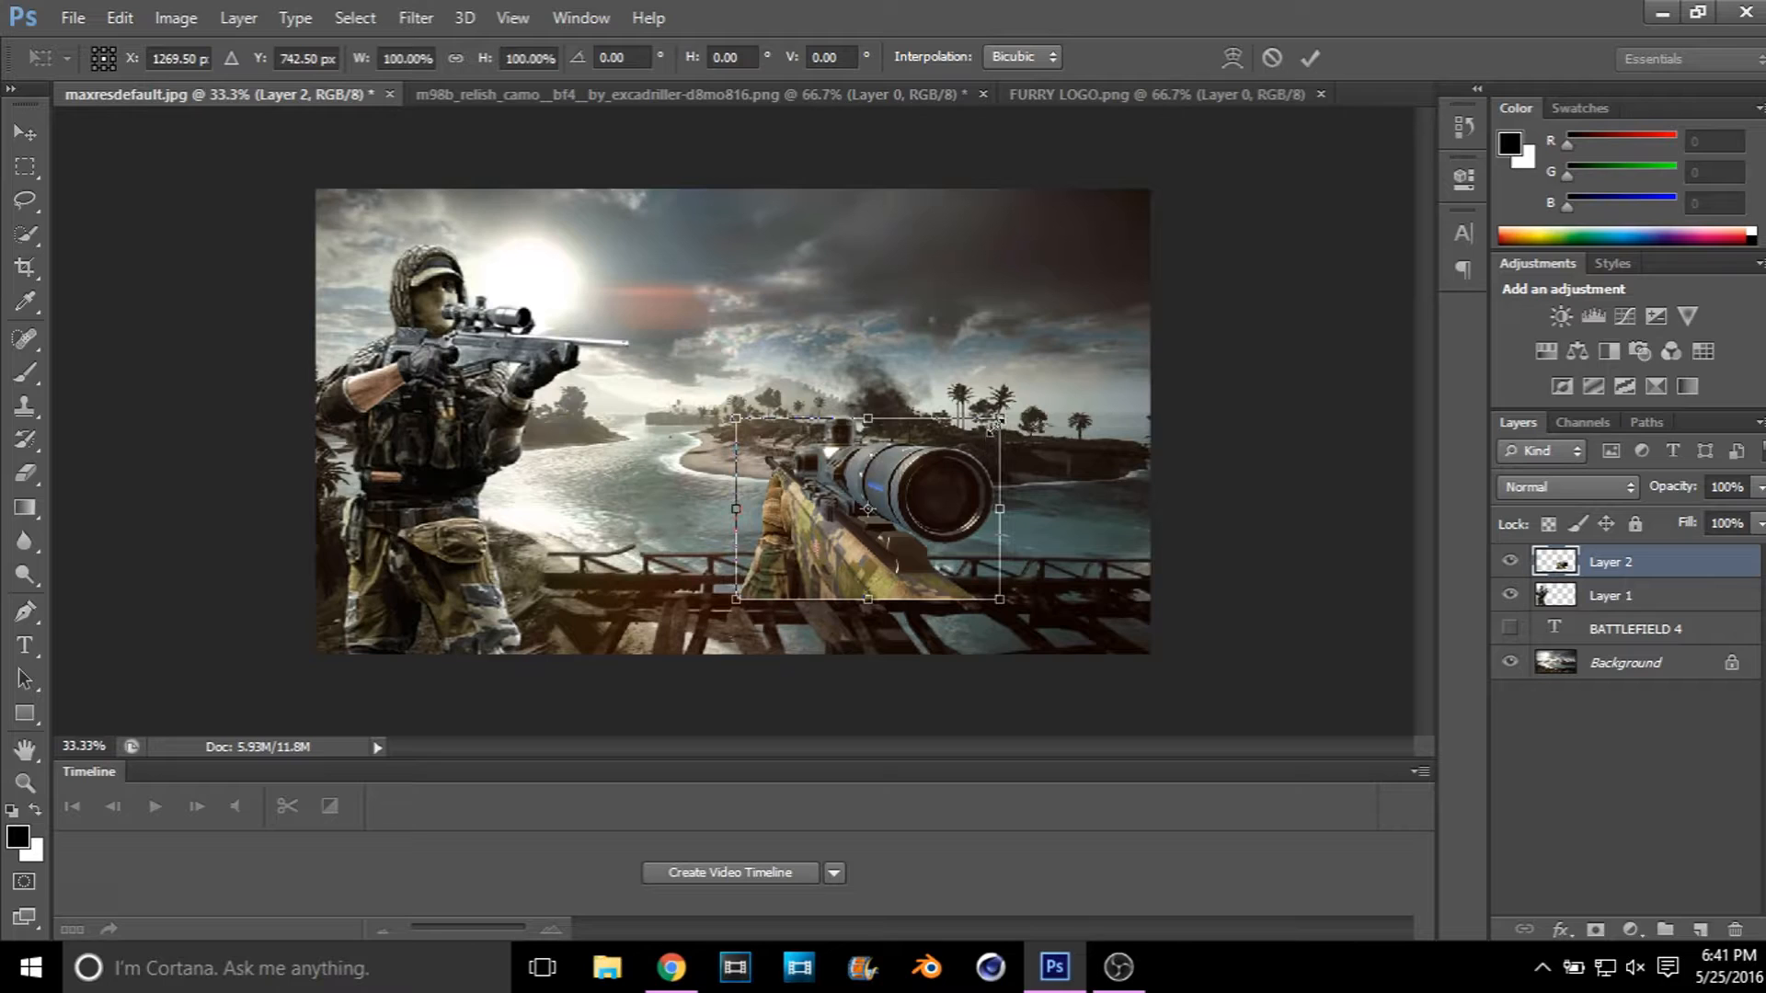
pyautogui.moveTo(999, 417); pyautogui.dragTo(1110, 312)
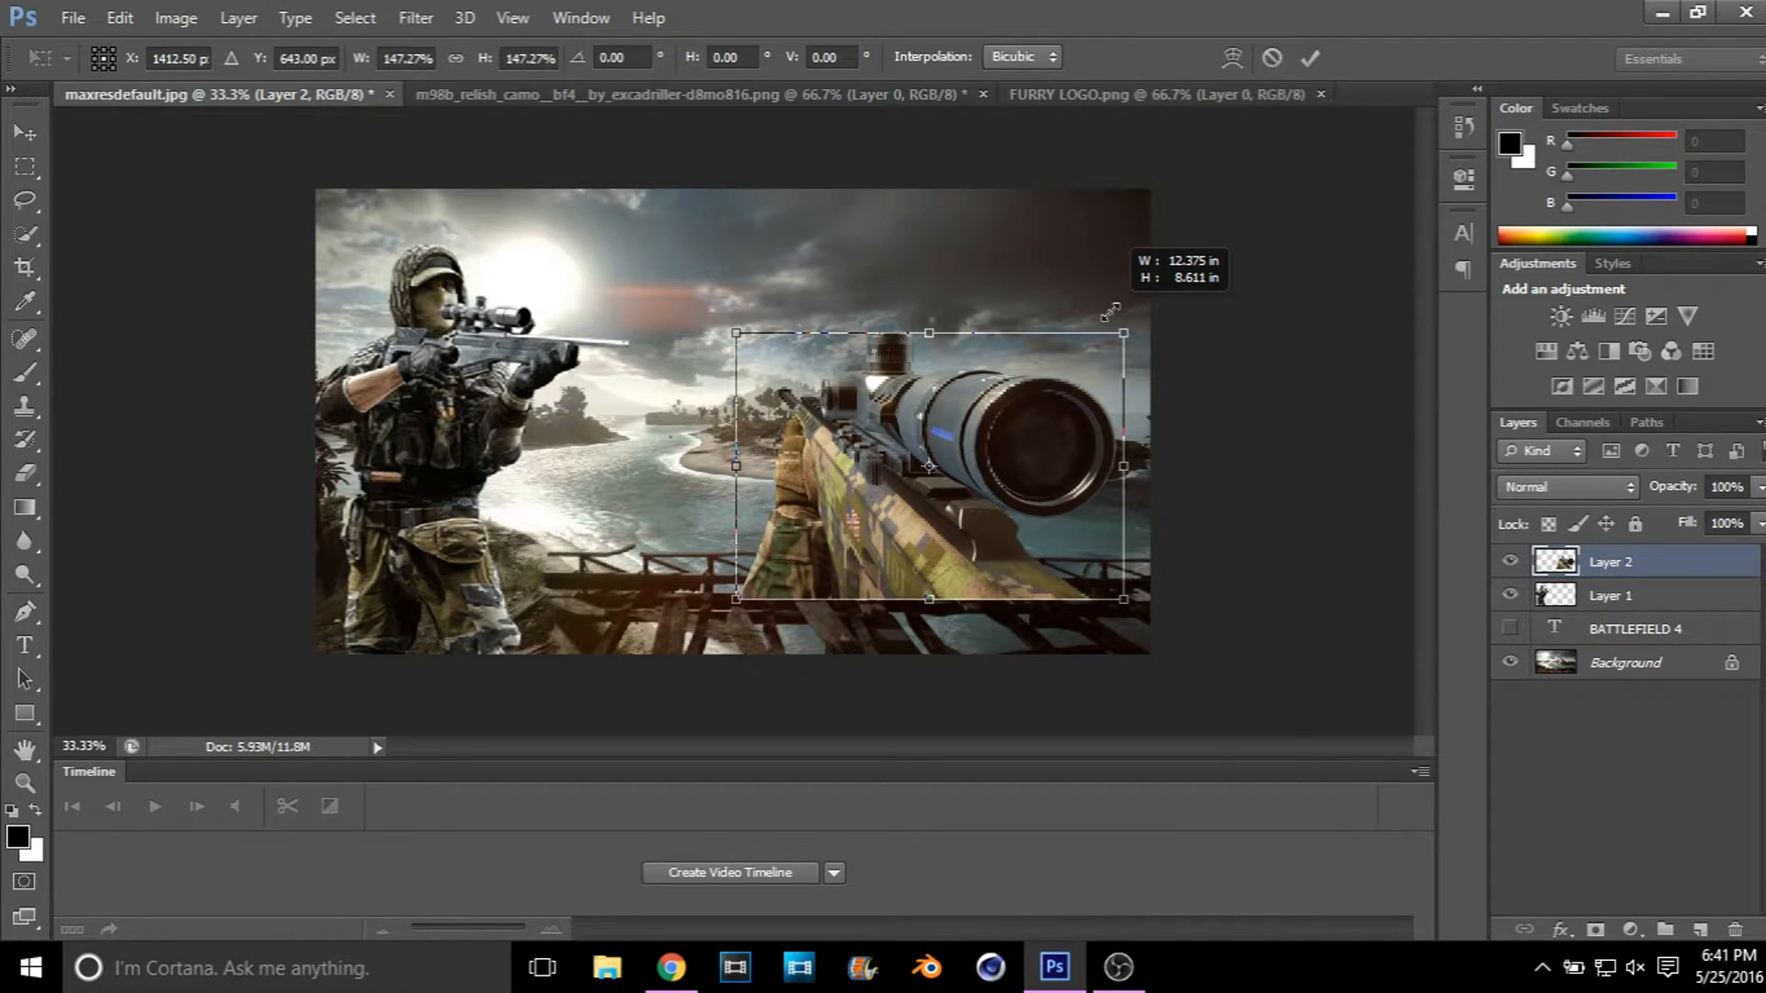
pyautogui.moveTo(978, 478); pyautogui.dragTo(1007, 534)
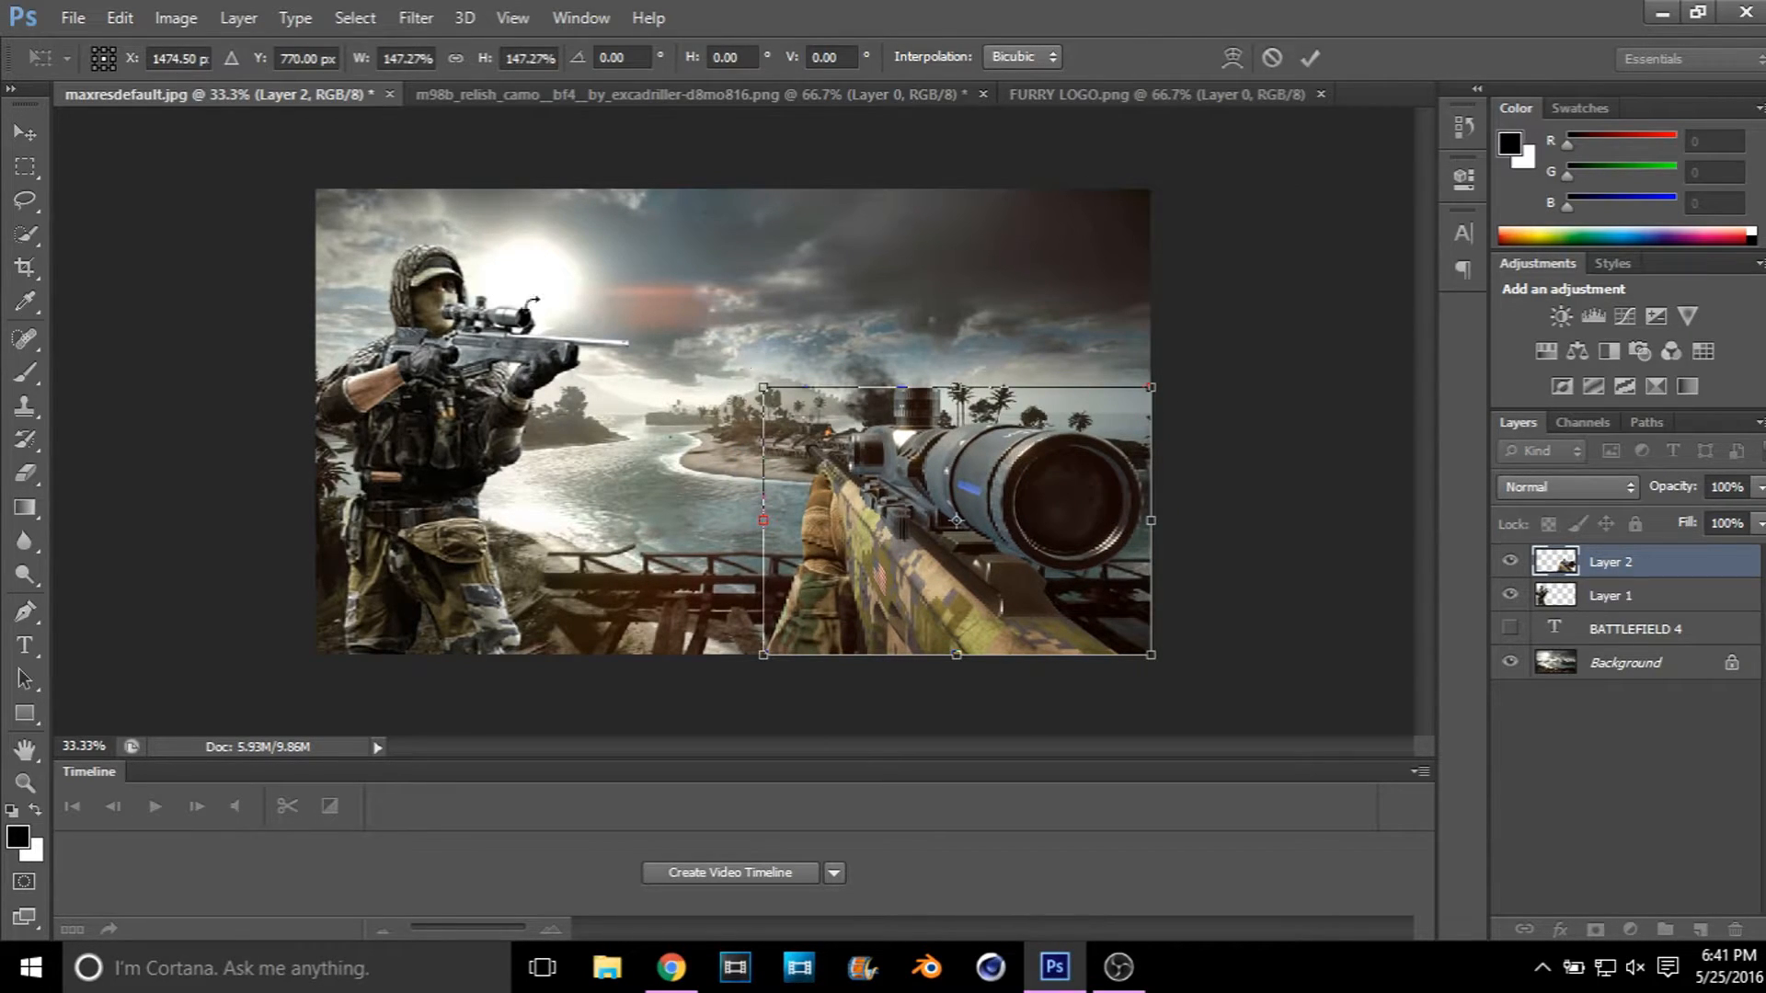
pyautogui.click(30, 137)
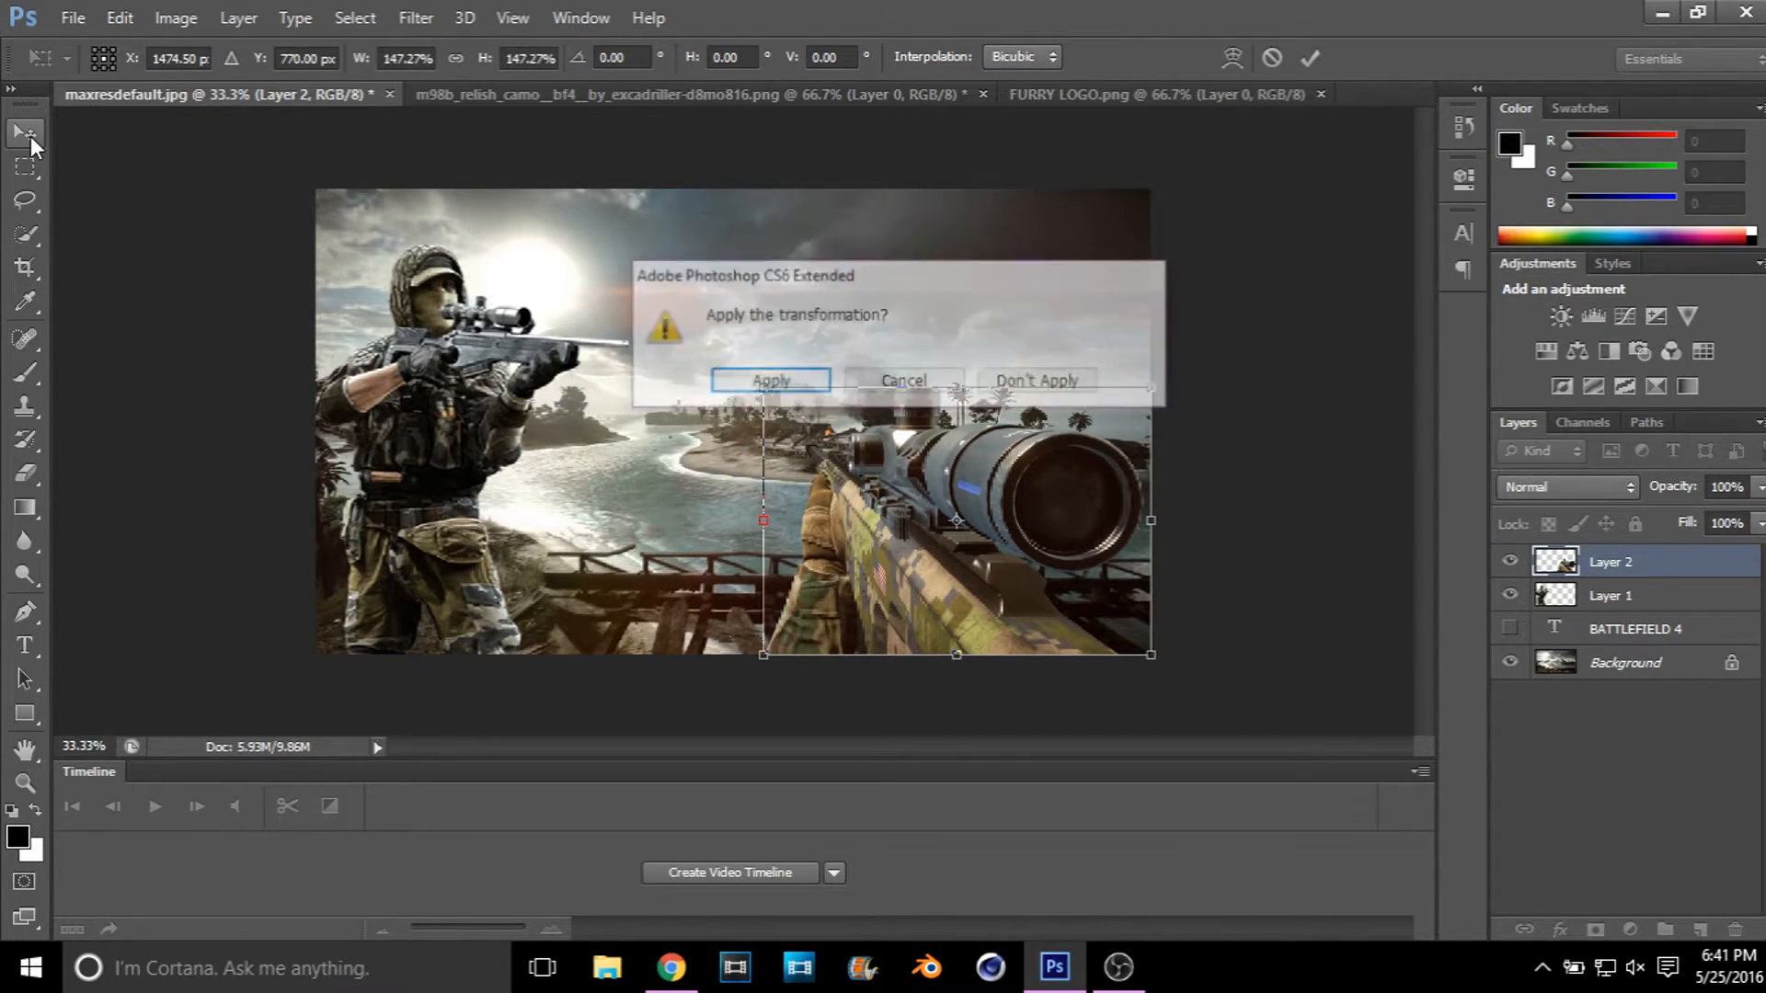
pyautogui.click(731, 378)
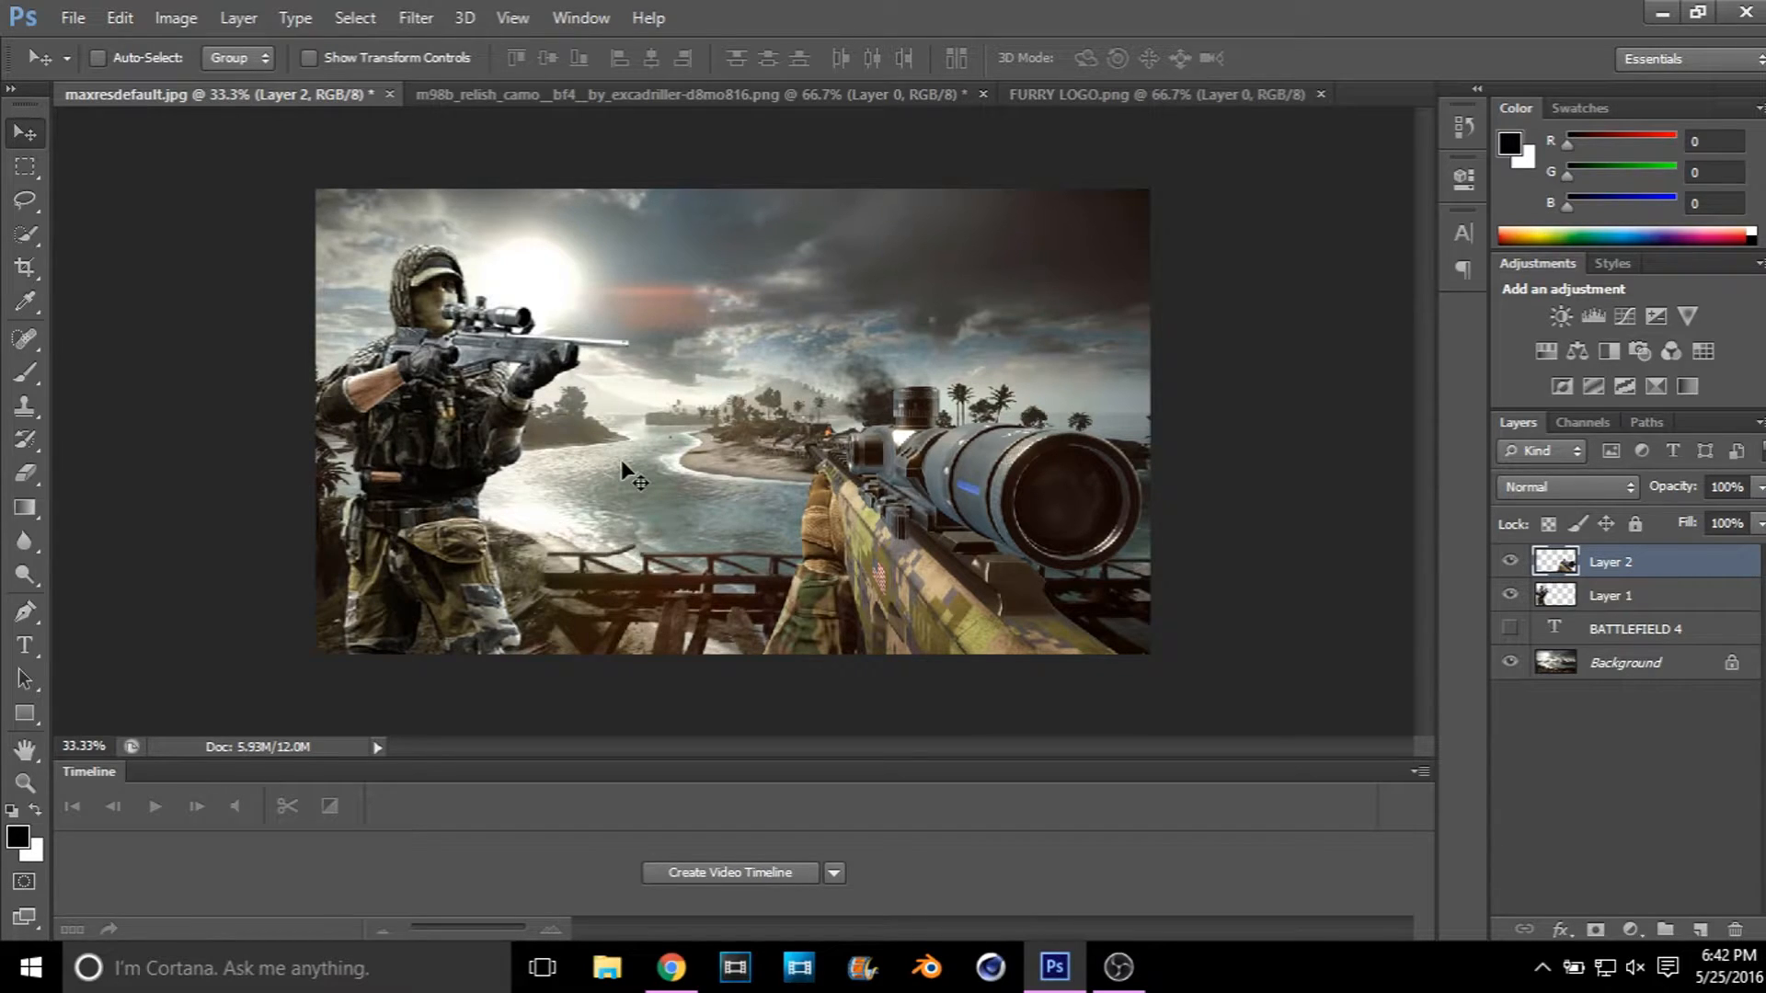
# Step: Add a Bevel & Emboss effect to the rifle layer and compare the rifle with and without it
pyautogui.doubleClick(1750, 569)
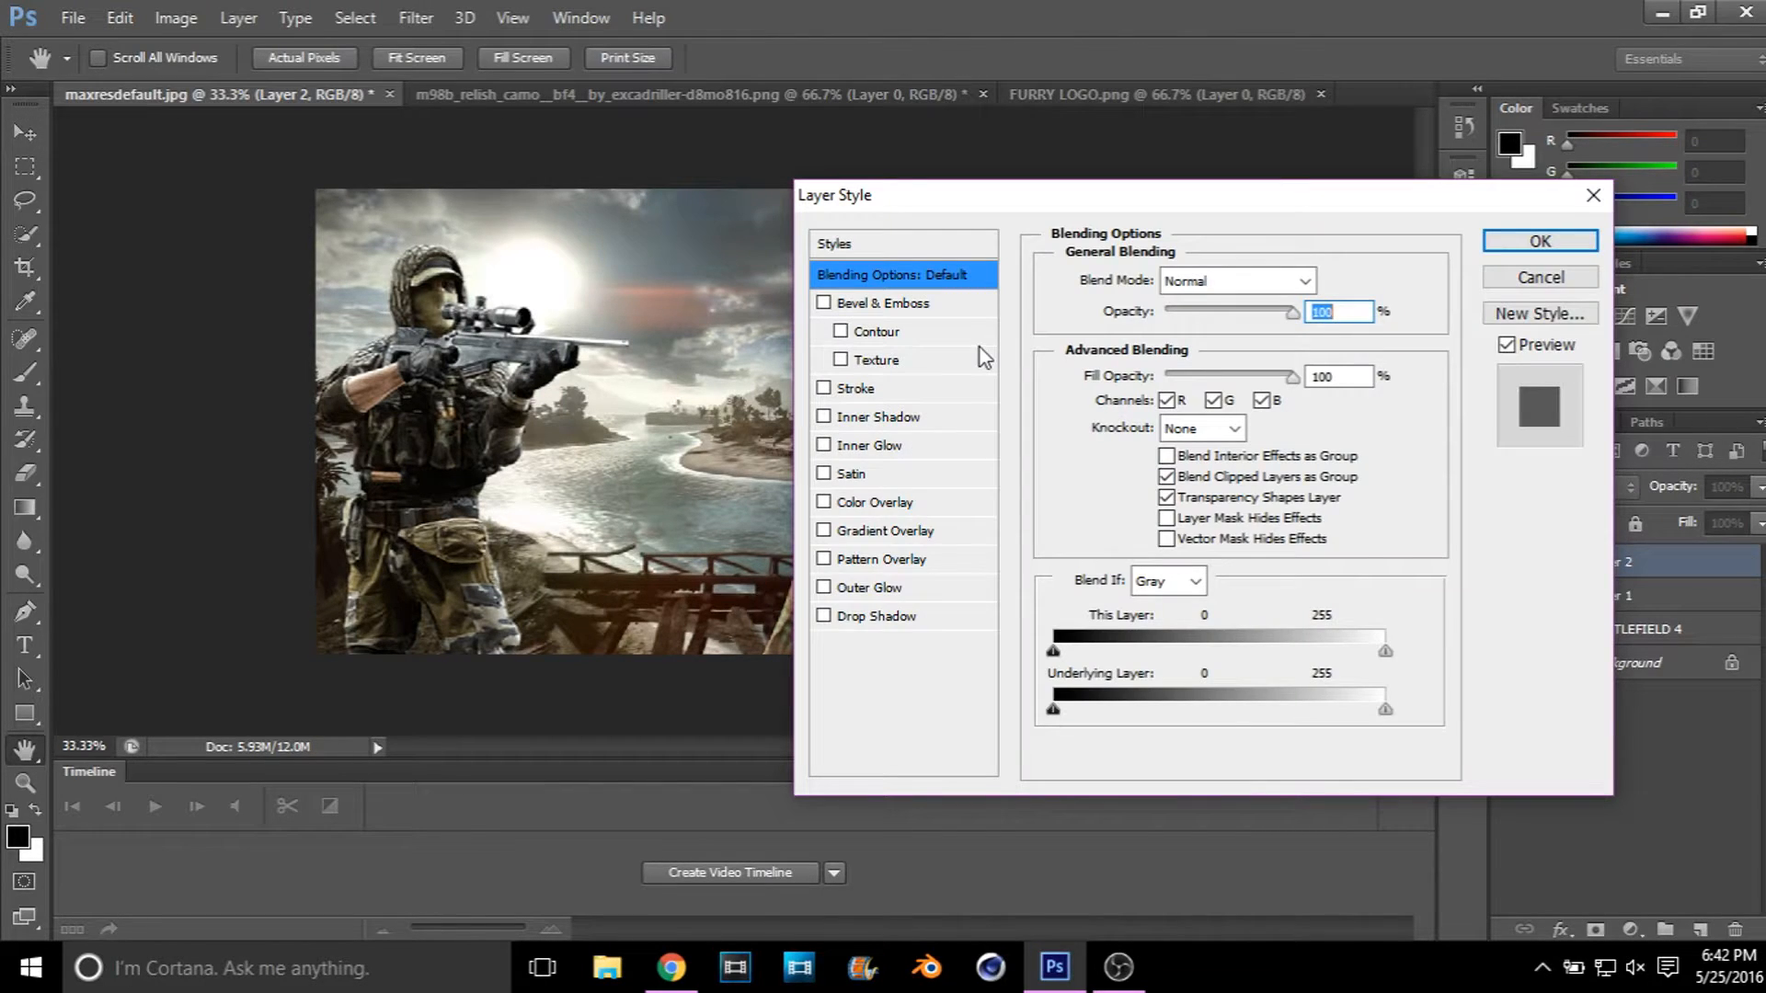
pyautogui.click(825, 303)
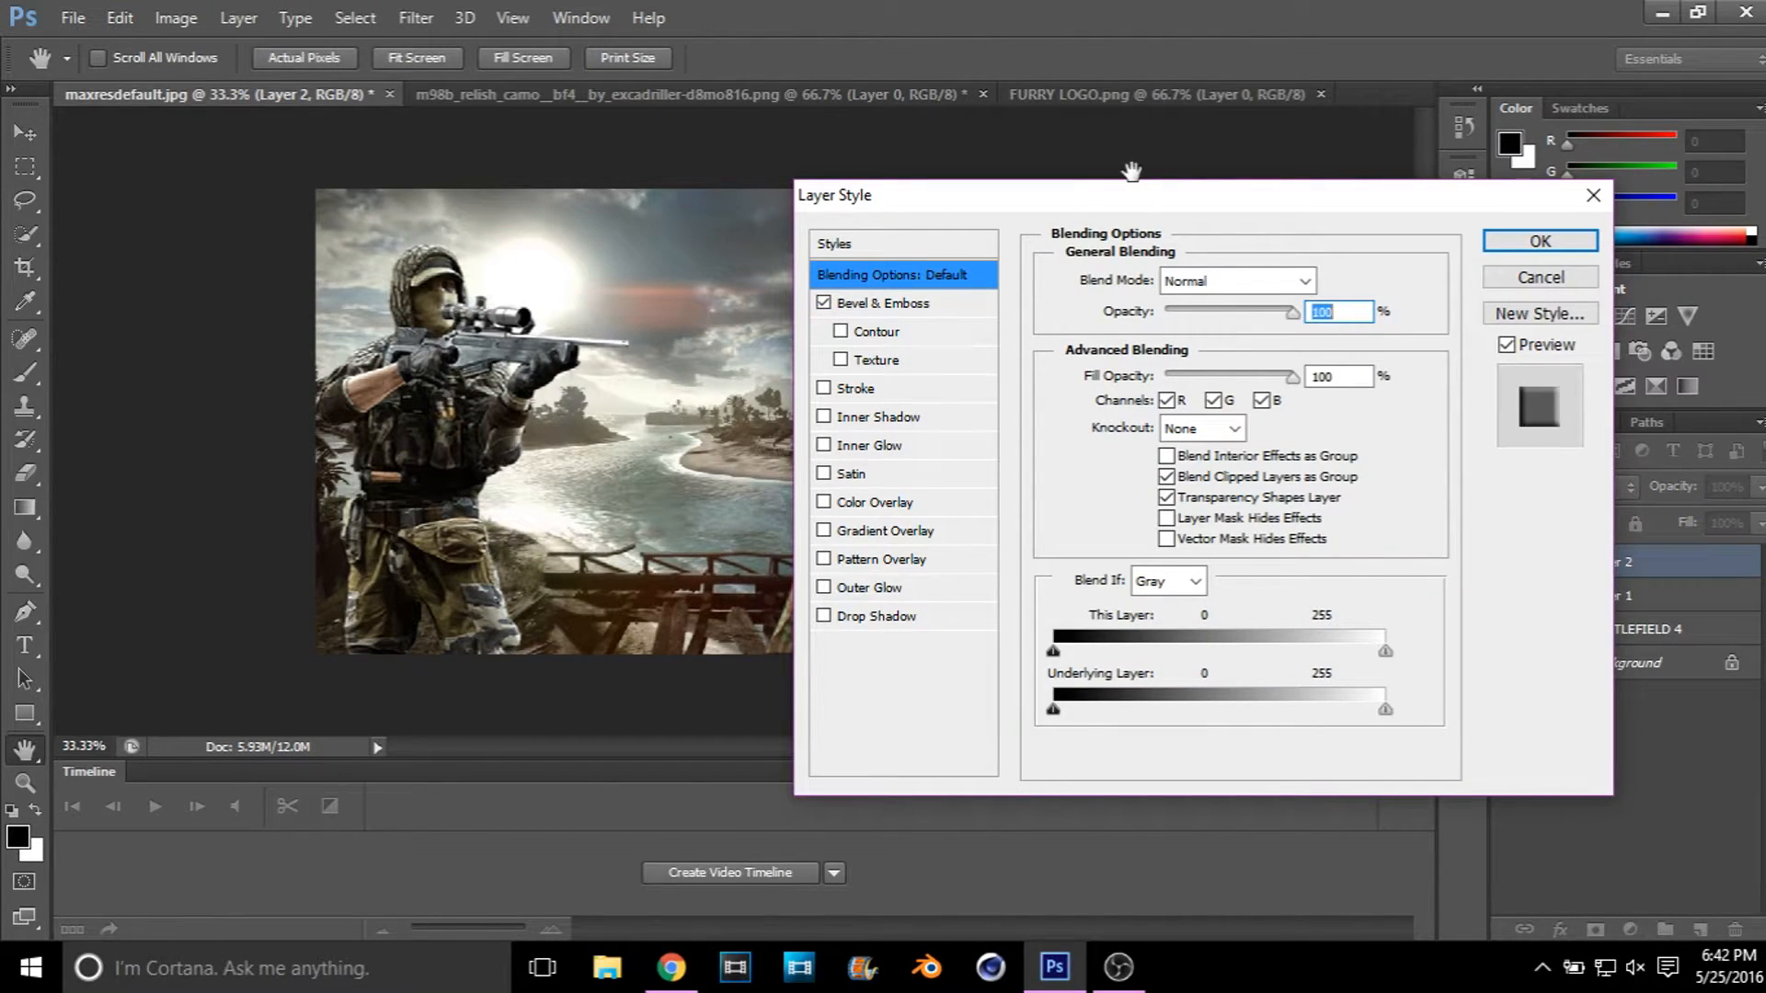
pyautogui.moveTo(1122, 198); pyautogui.dragTo(1551, 138)
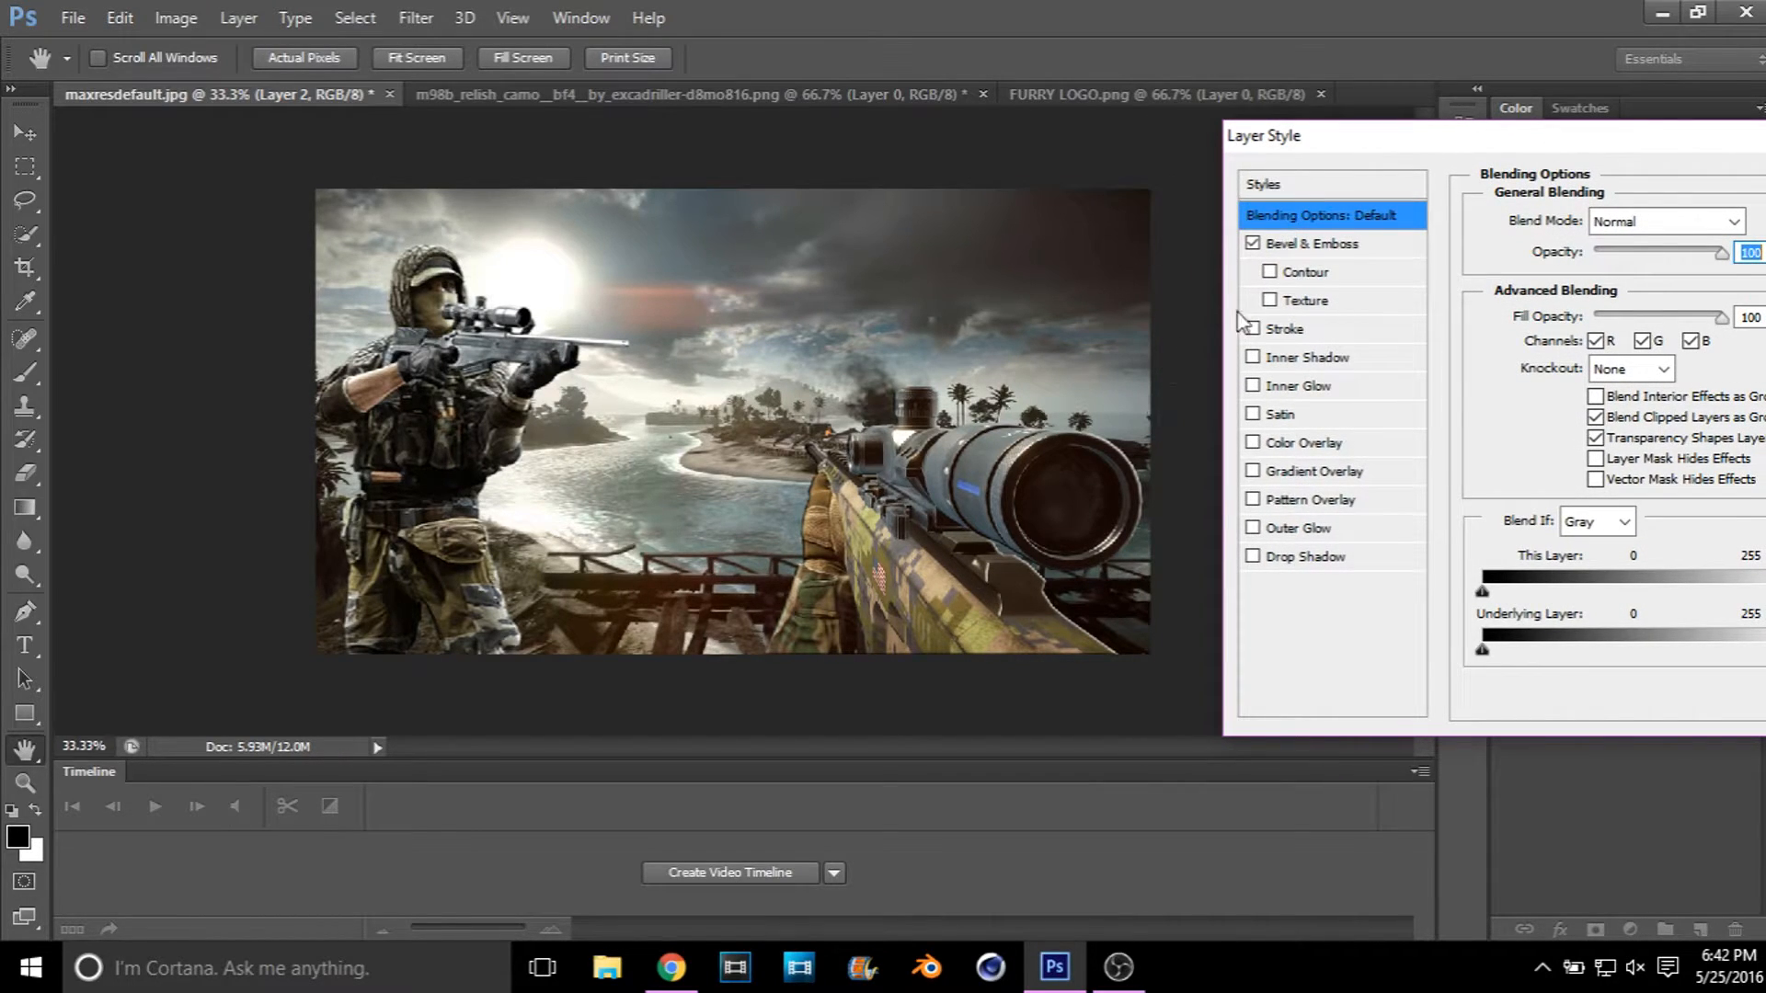
pyautogui.click(1253, 245)
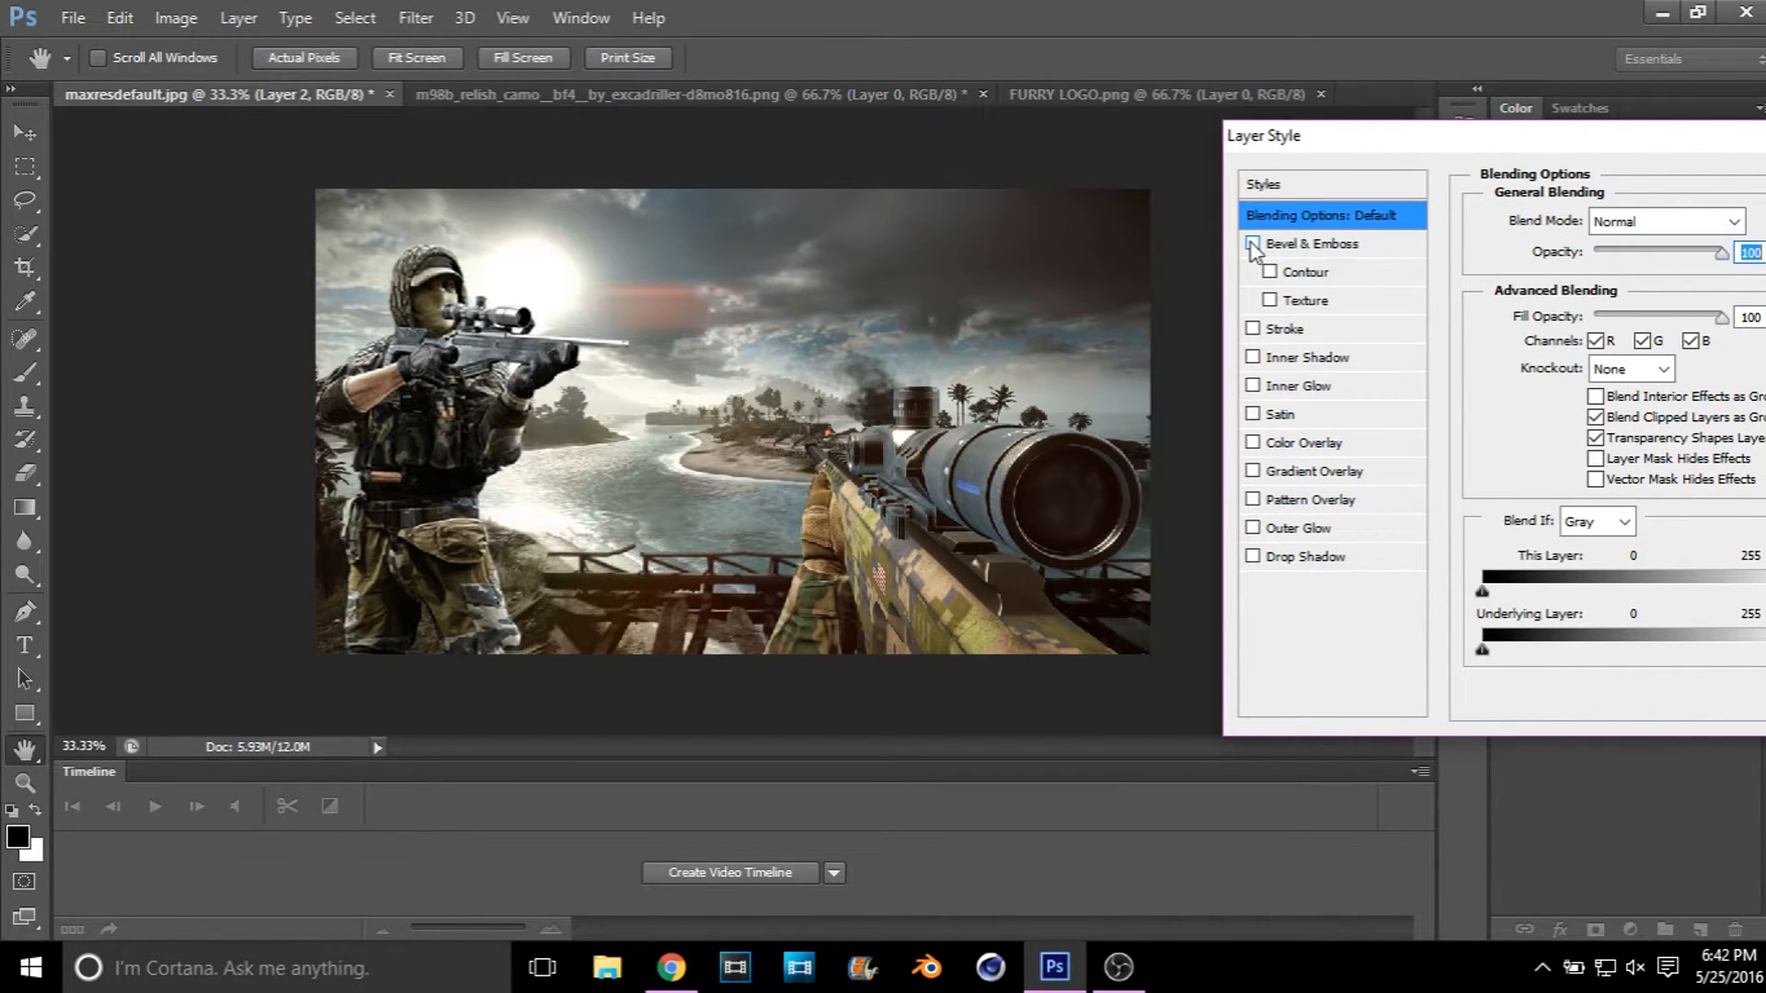
pyautogui.click(1253, 245)
pyautogui.click(1253, 244)
pyautogui.click(1253, 245)
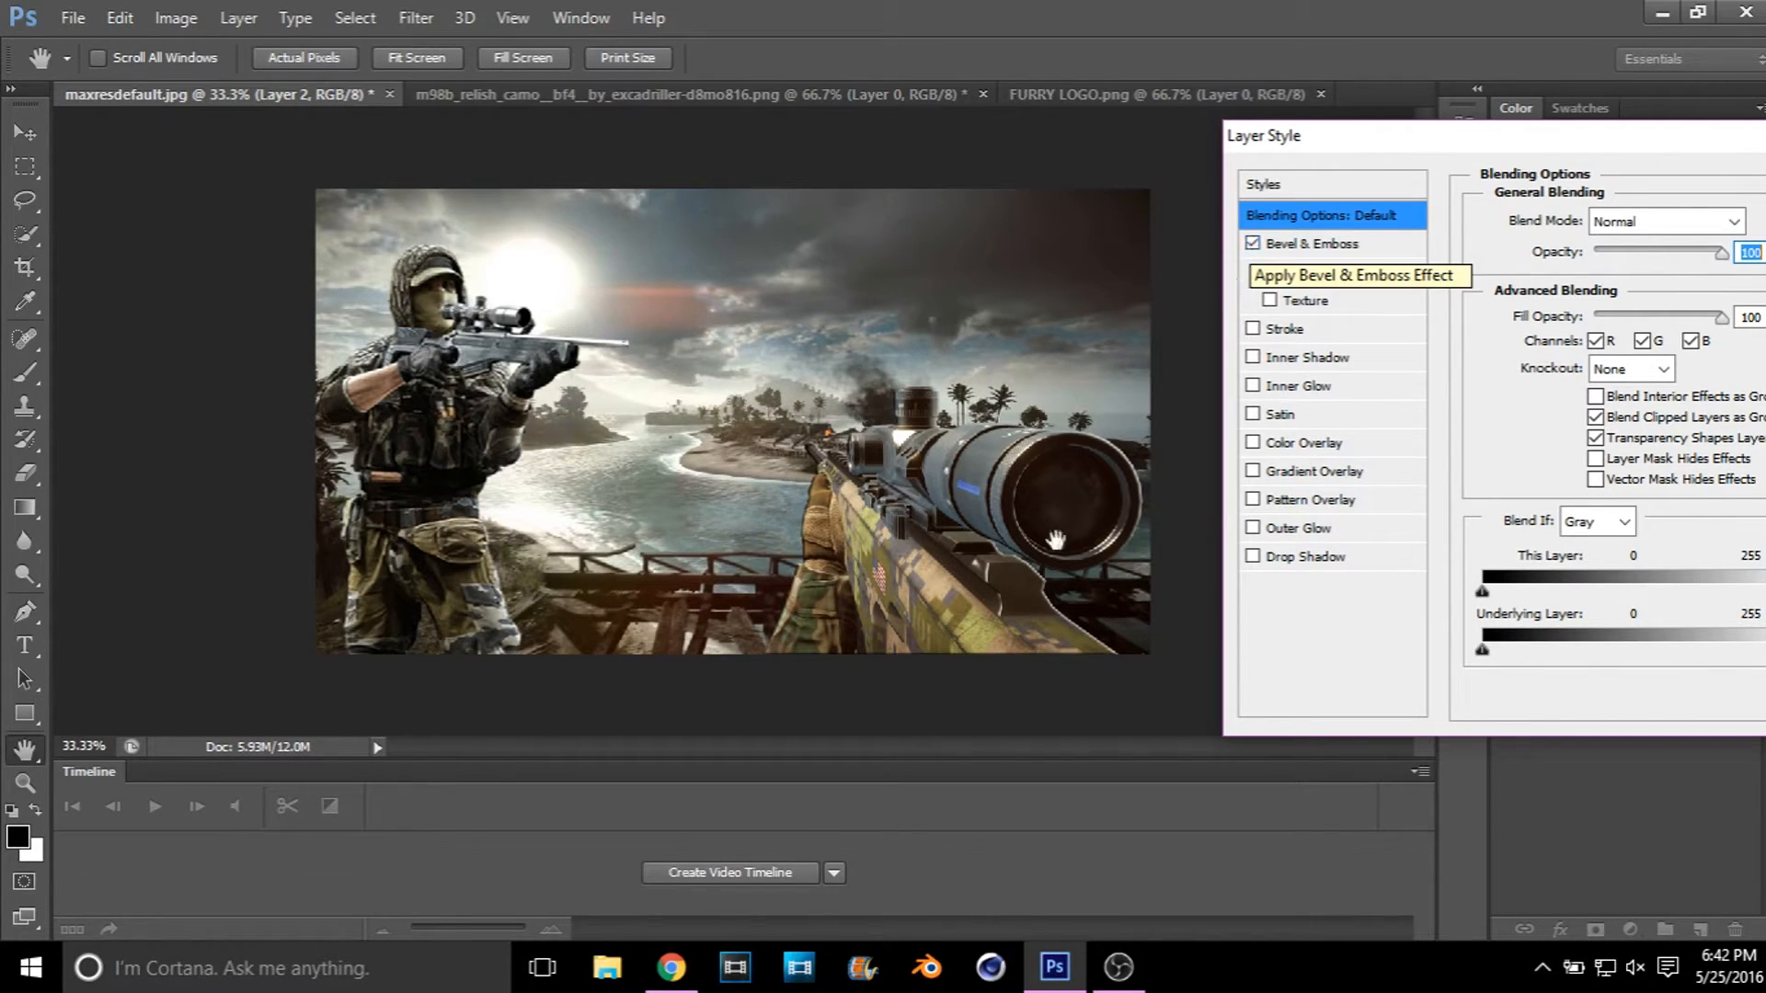
# Step: Add a black outside Stroke to the rifle, trying a size of 12 px before settling on 6 px
pyautogui.click(1253, 329)
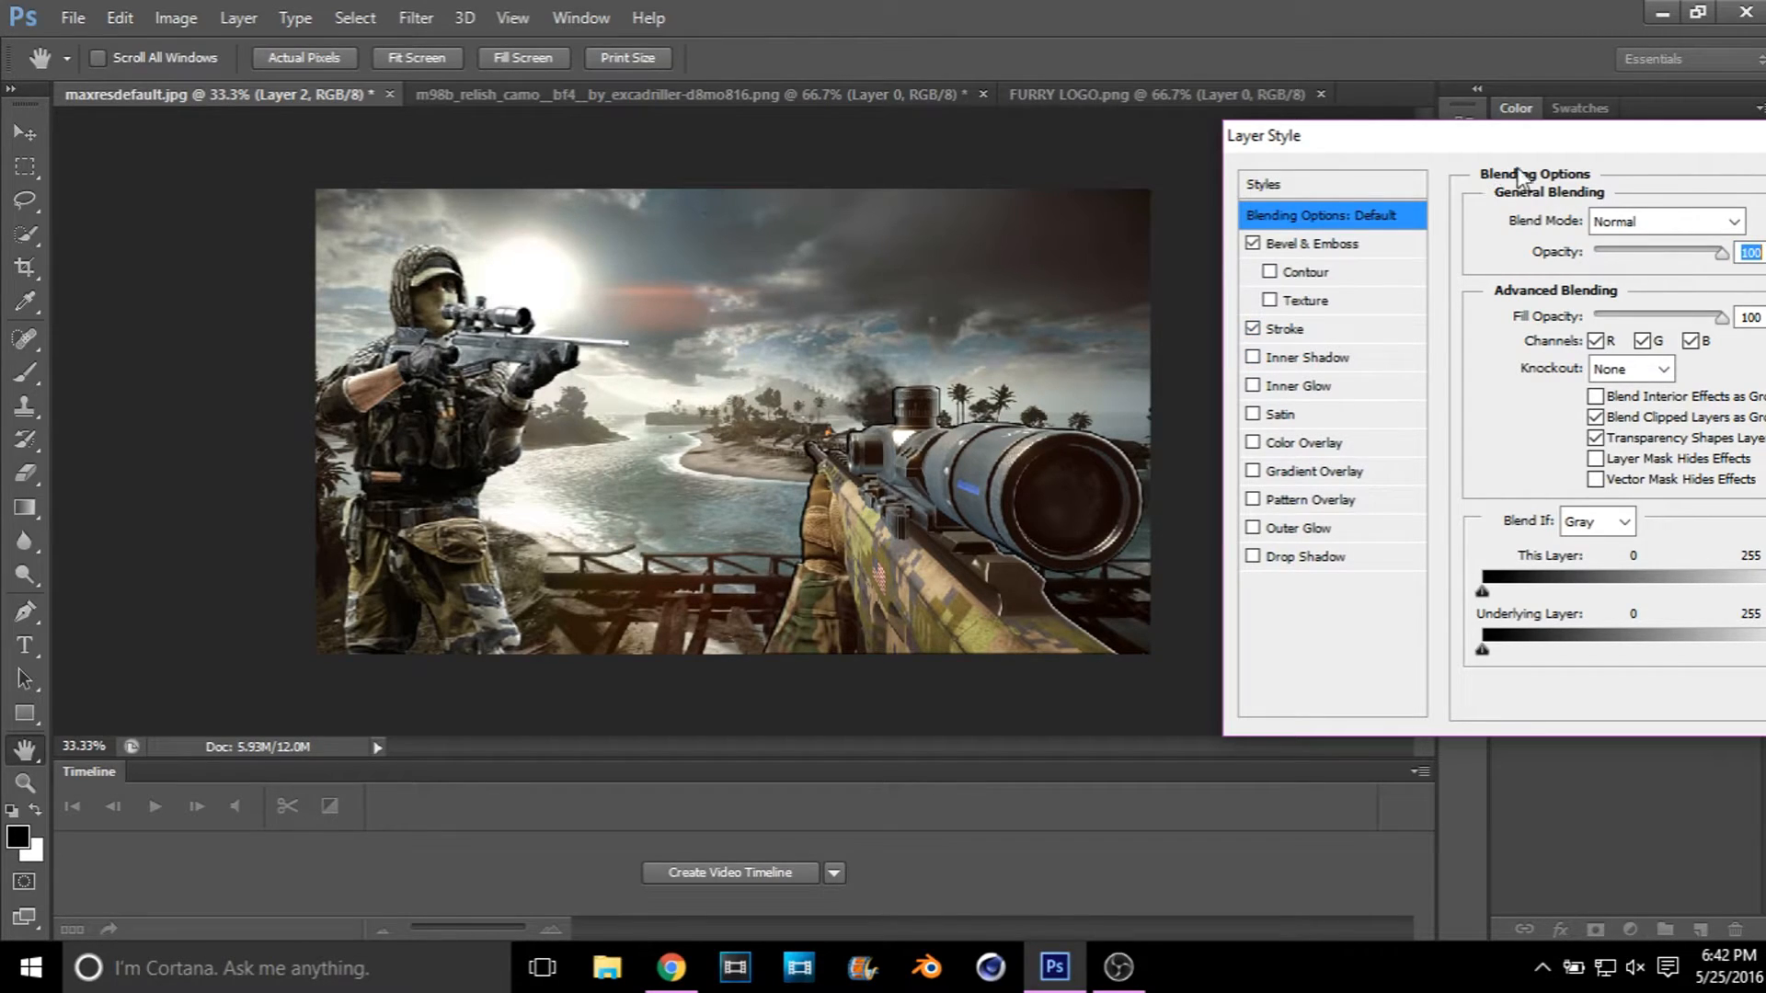
pyautogui.moveTo(1515, 144); pyautogui.dragTo(1377, 101)
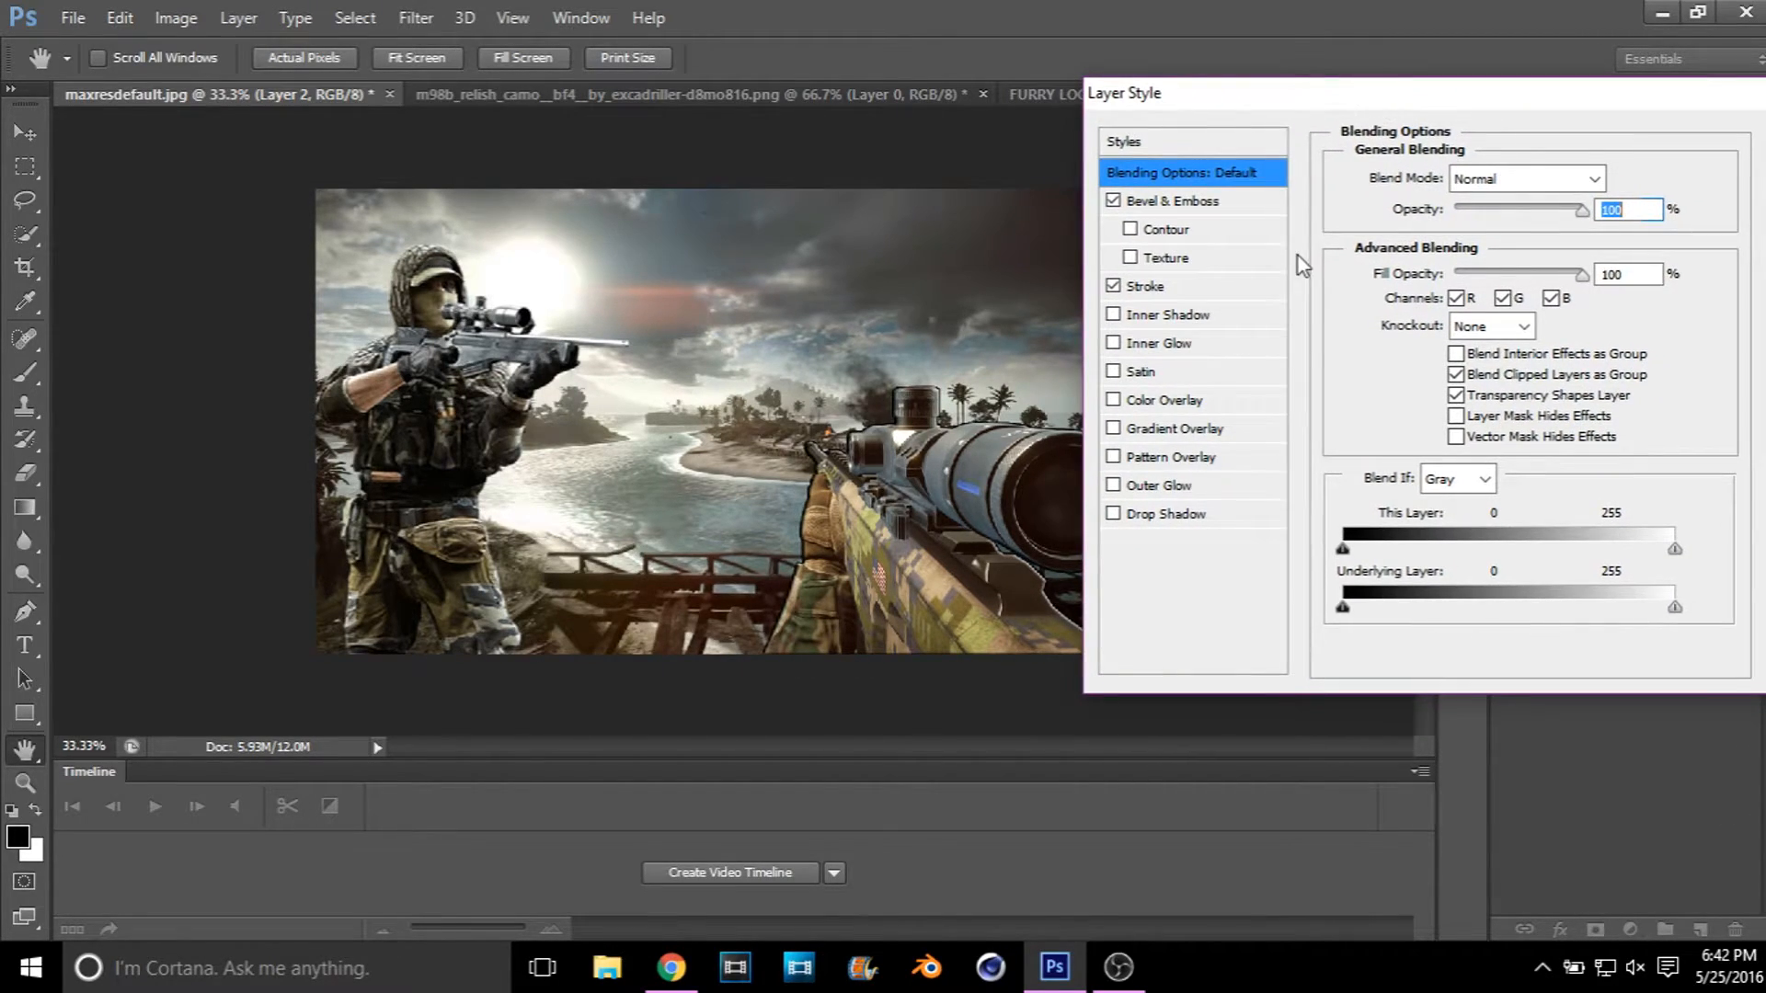
pyautogui.click(1267, 287)
pyautogui.click(1594, 175)
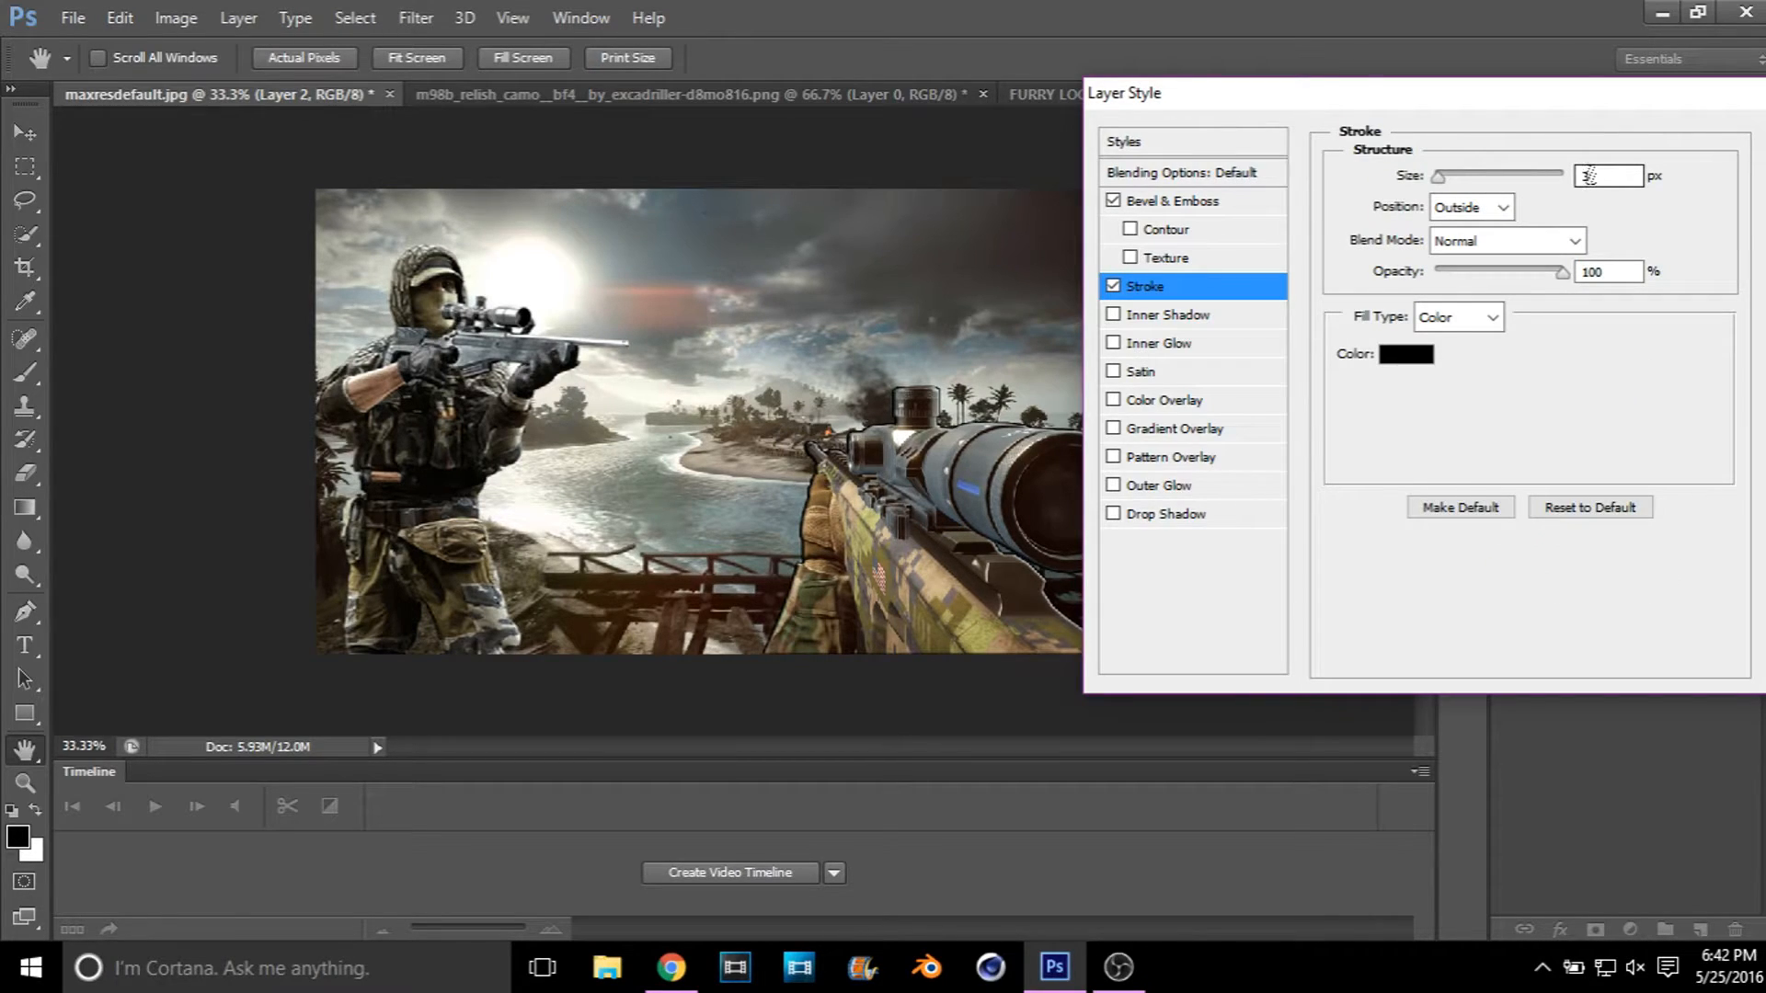
pyautogui.press('BackSpace')
pyautogui.write('12')
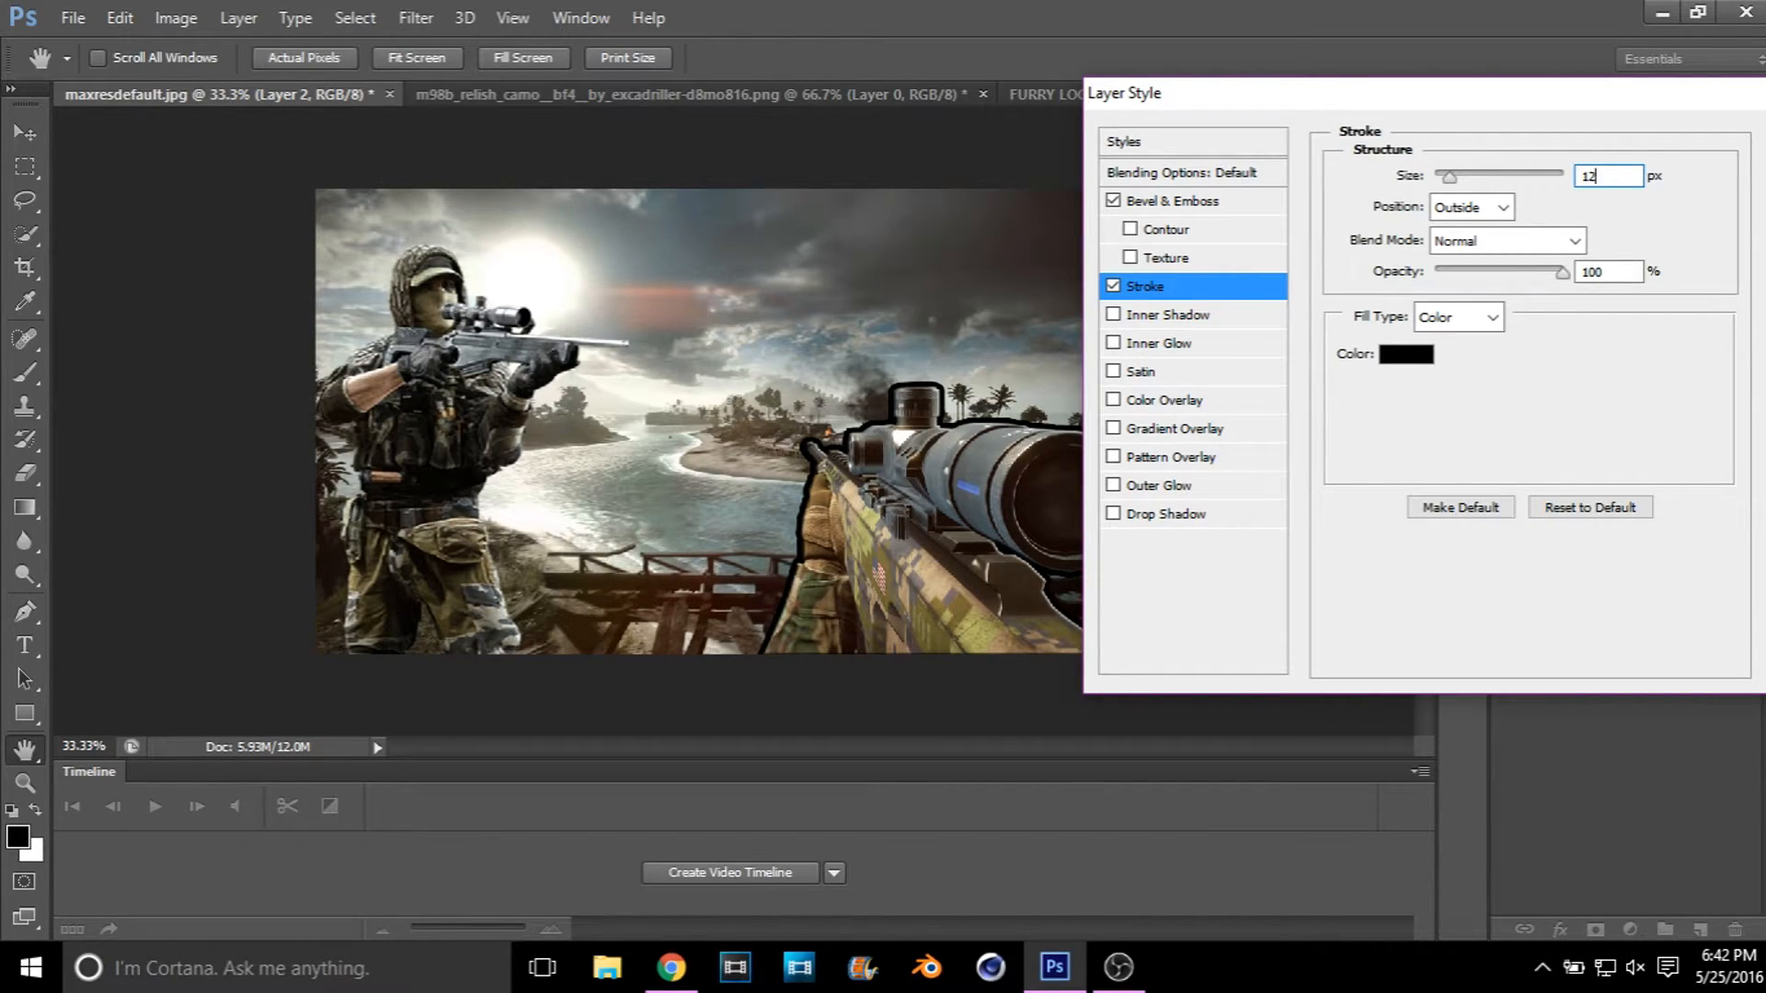
pyautogui.press('BackSpace')
pyautogui.press('BackSpace')
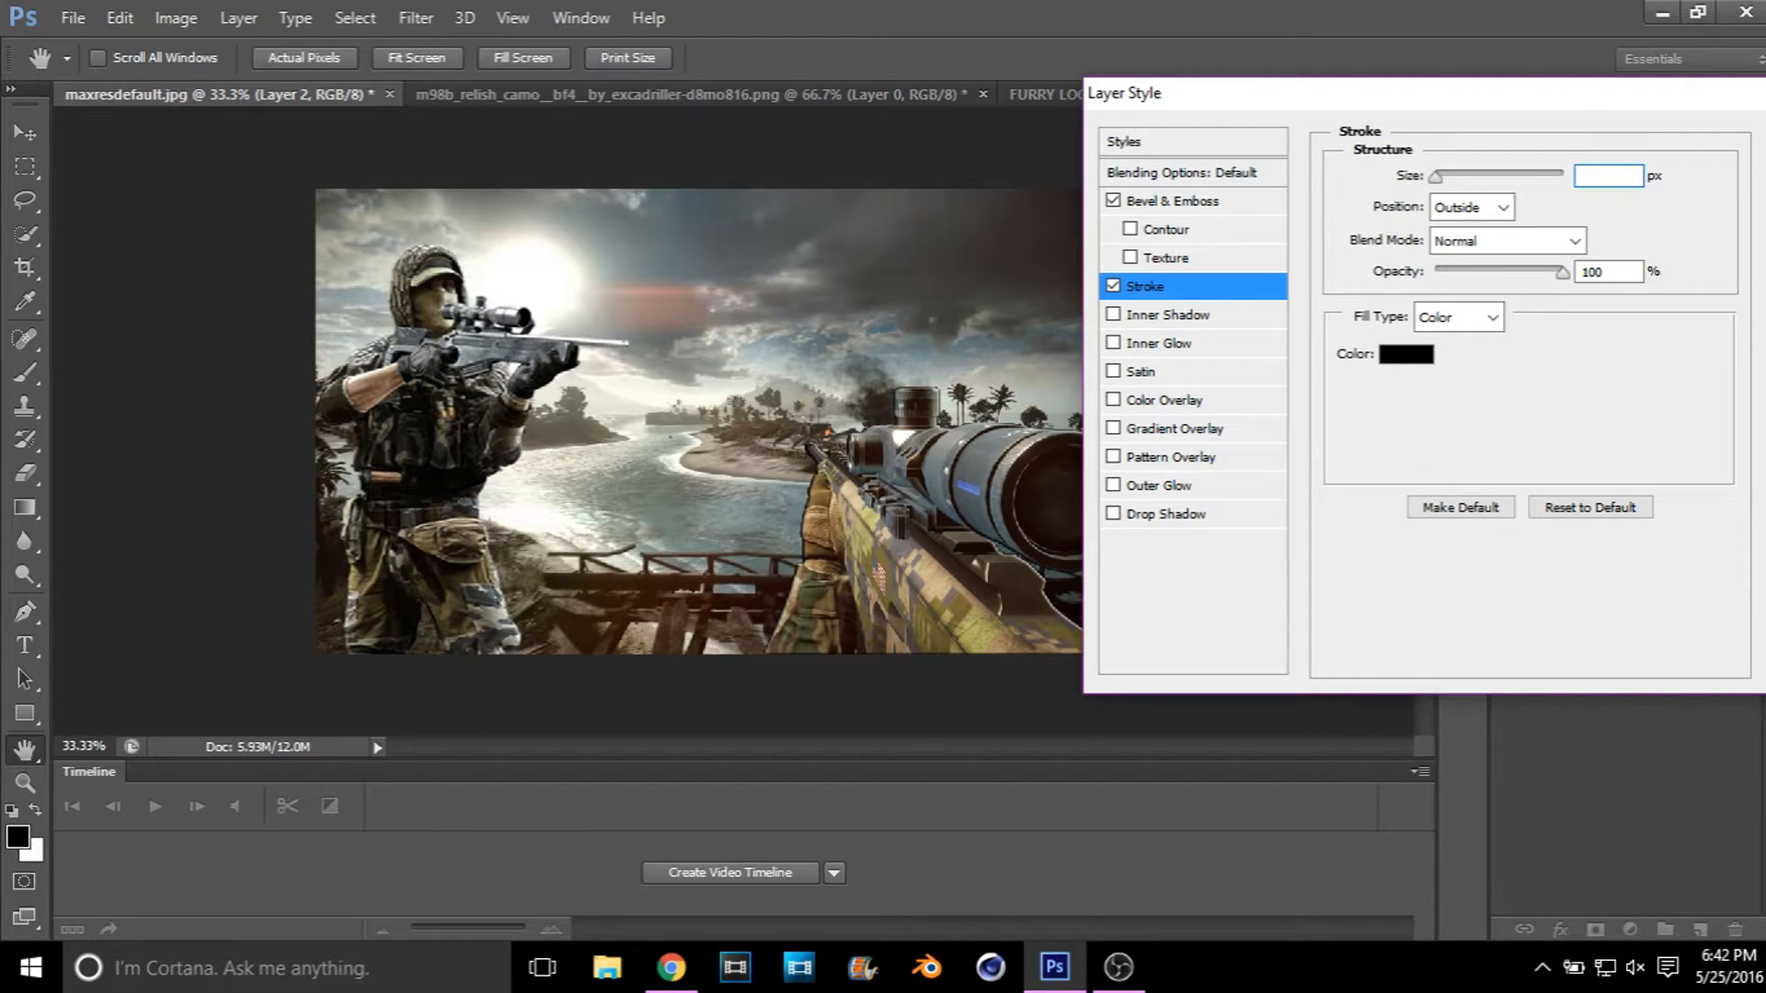
pyautogui.write('6')
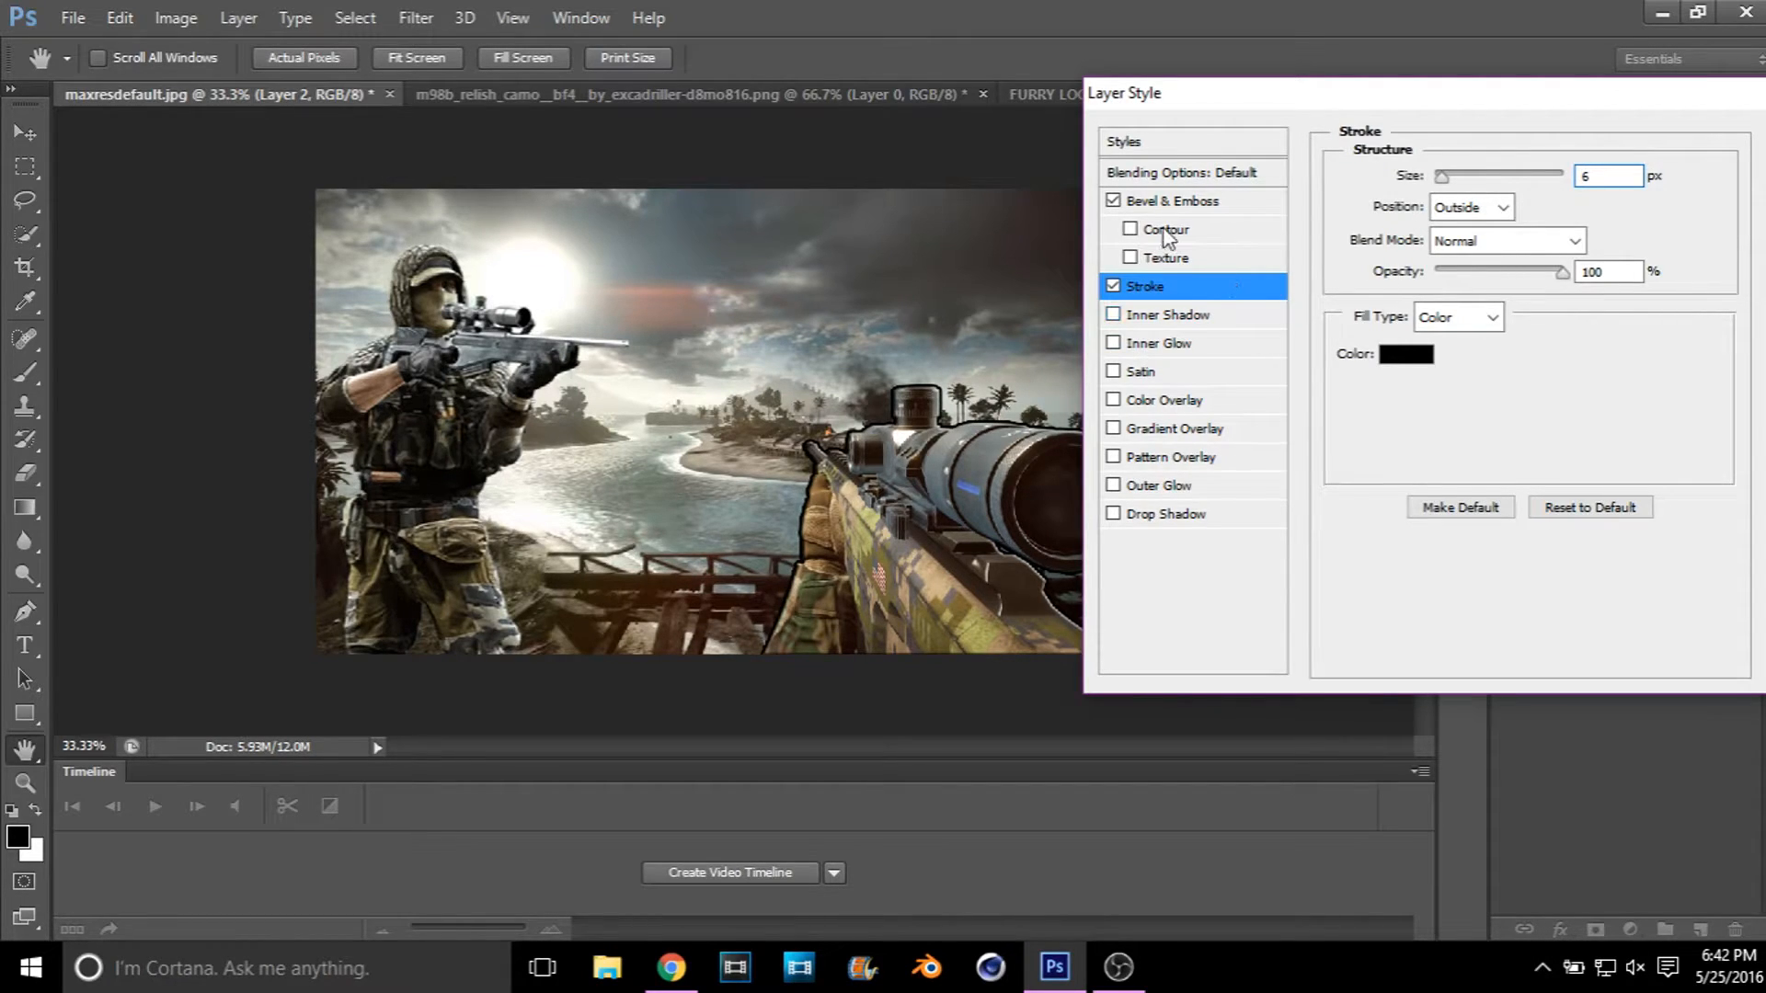
# Step: Enable the Contour option of the rifle's Bevel & Emboss effect and apply the layer style
pyautogui.click(1130, 227)
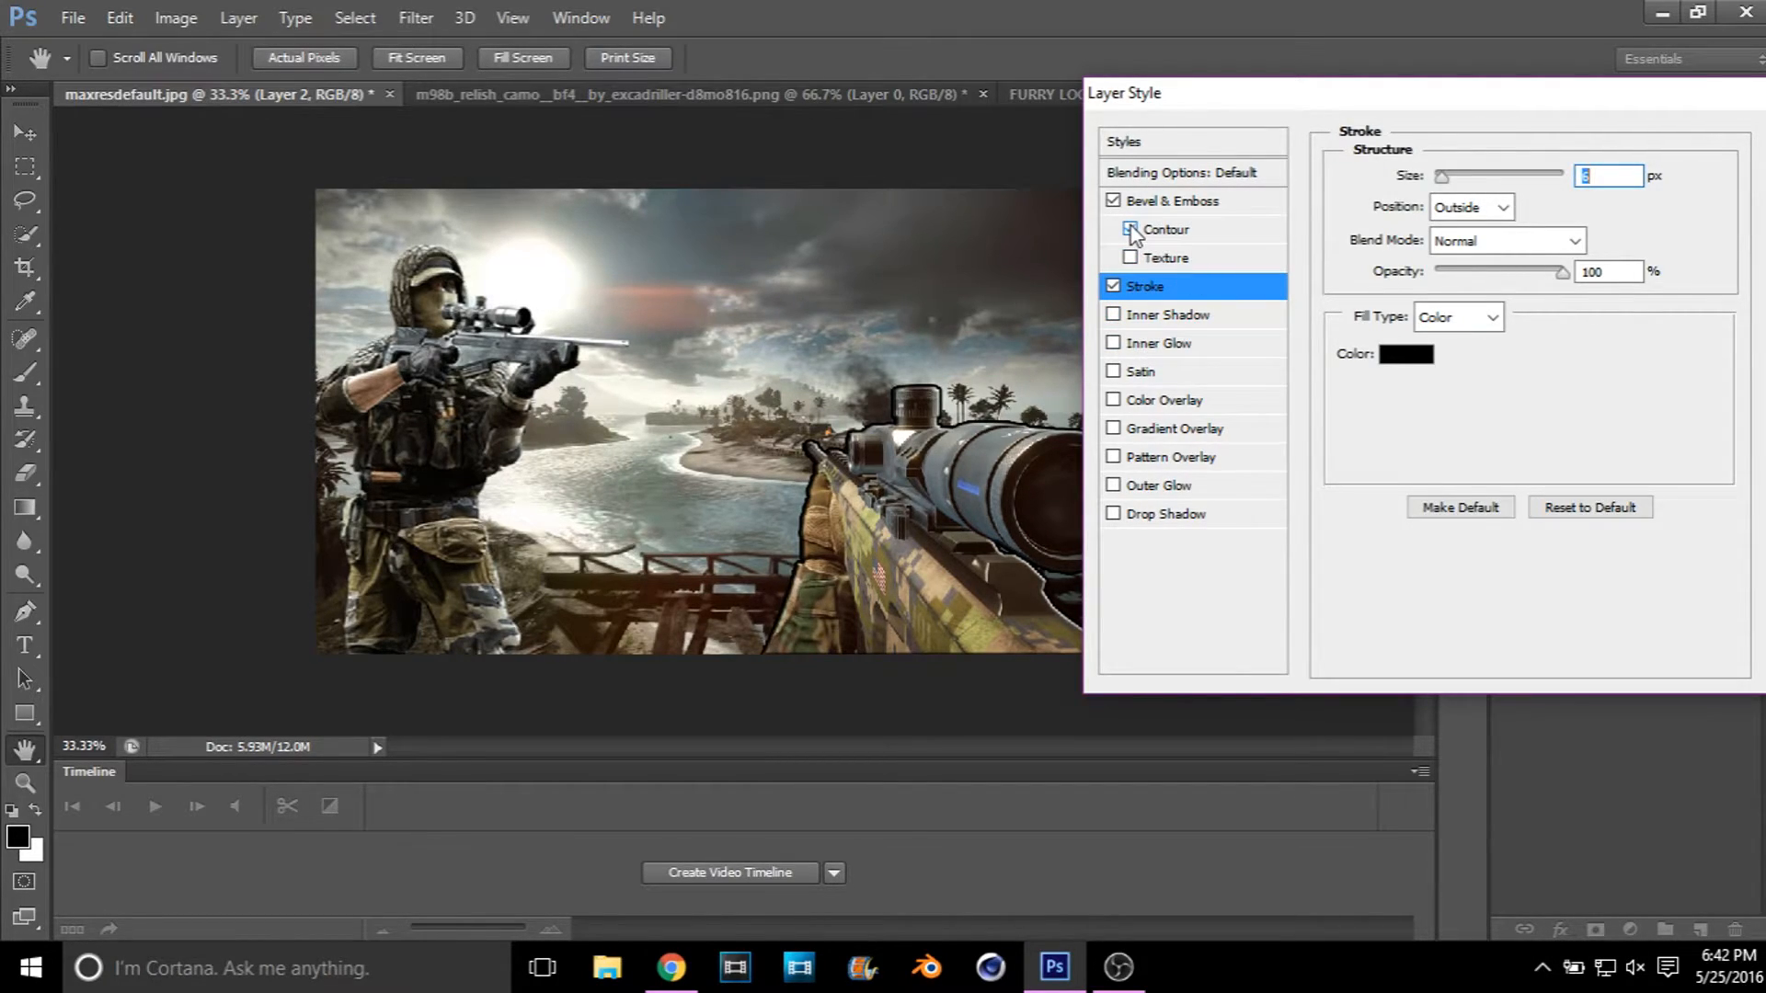
pyautogui.click(1130, 228)
pyautogui.click(1130, 229)
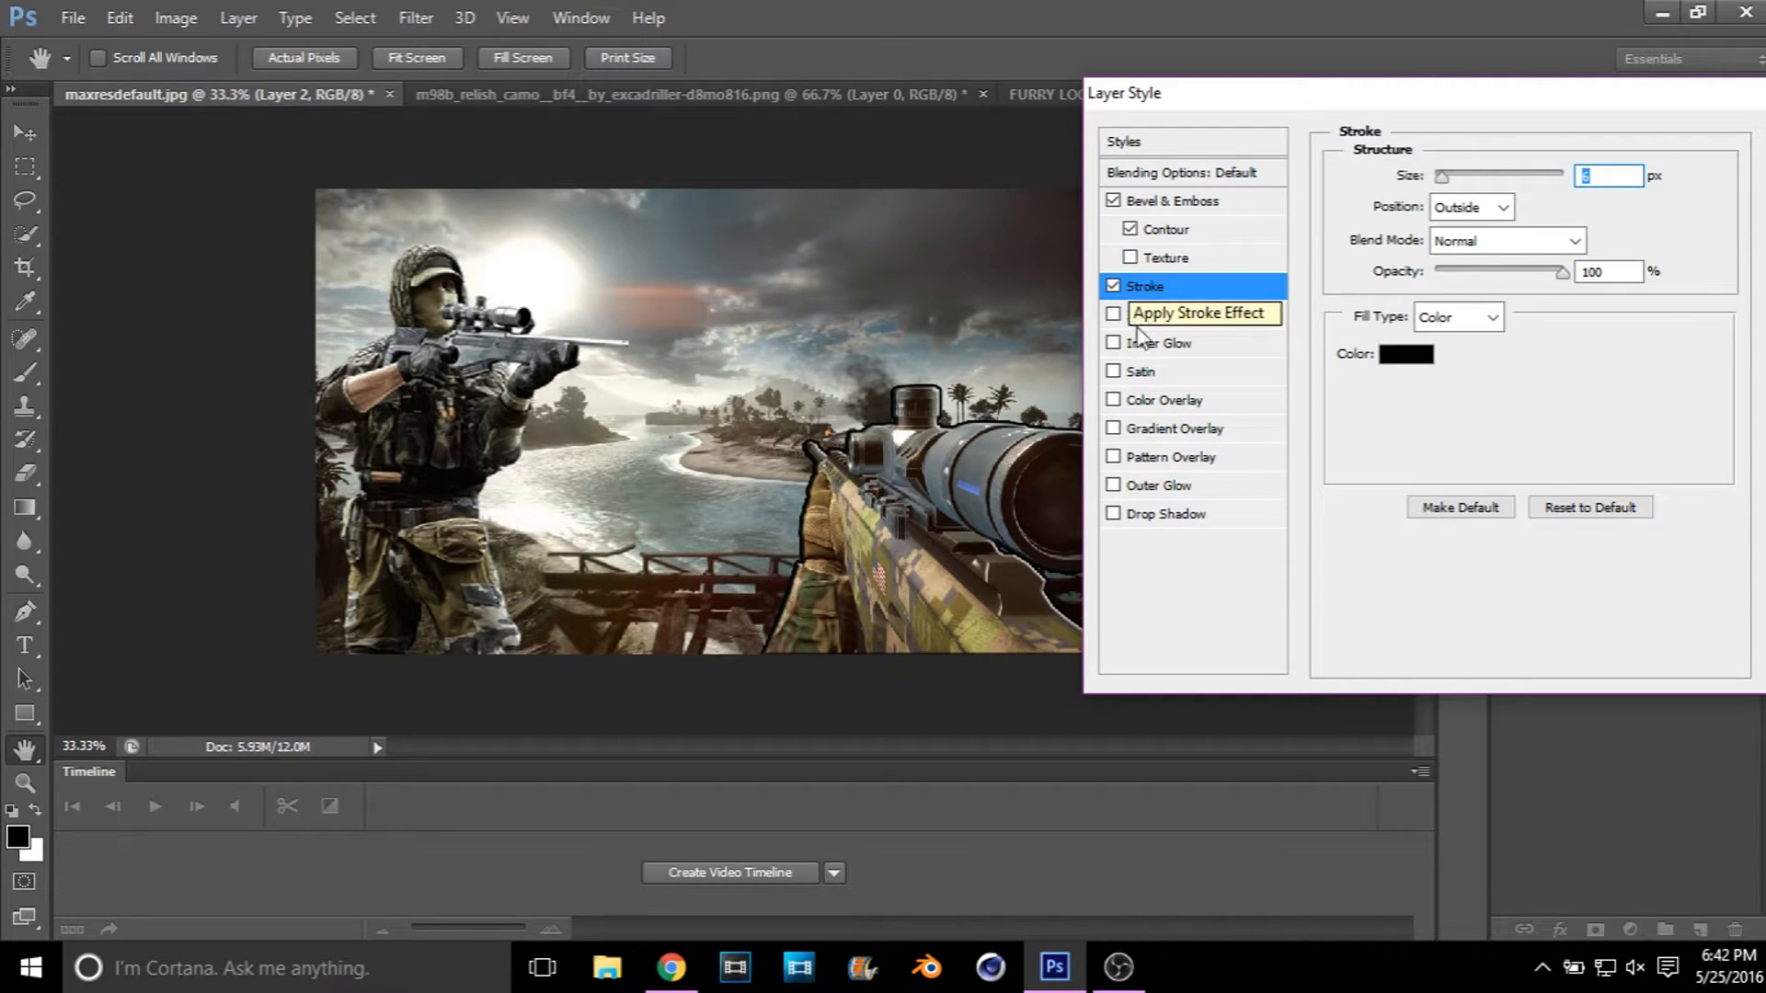
pyautogui.moveTo(1701, 109); pyautogui.dragTo(1561, 106)
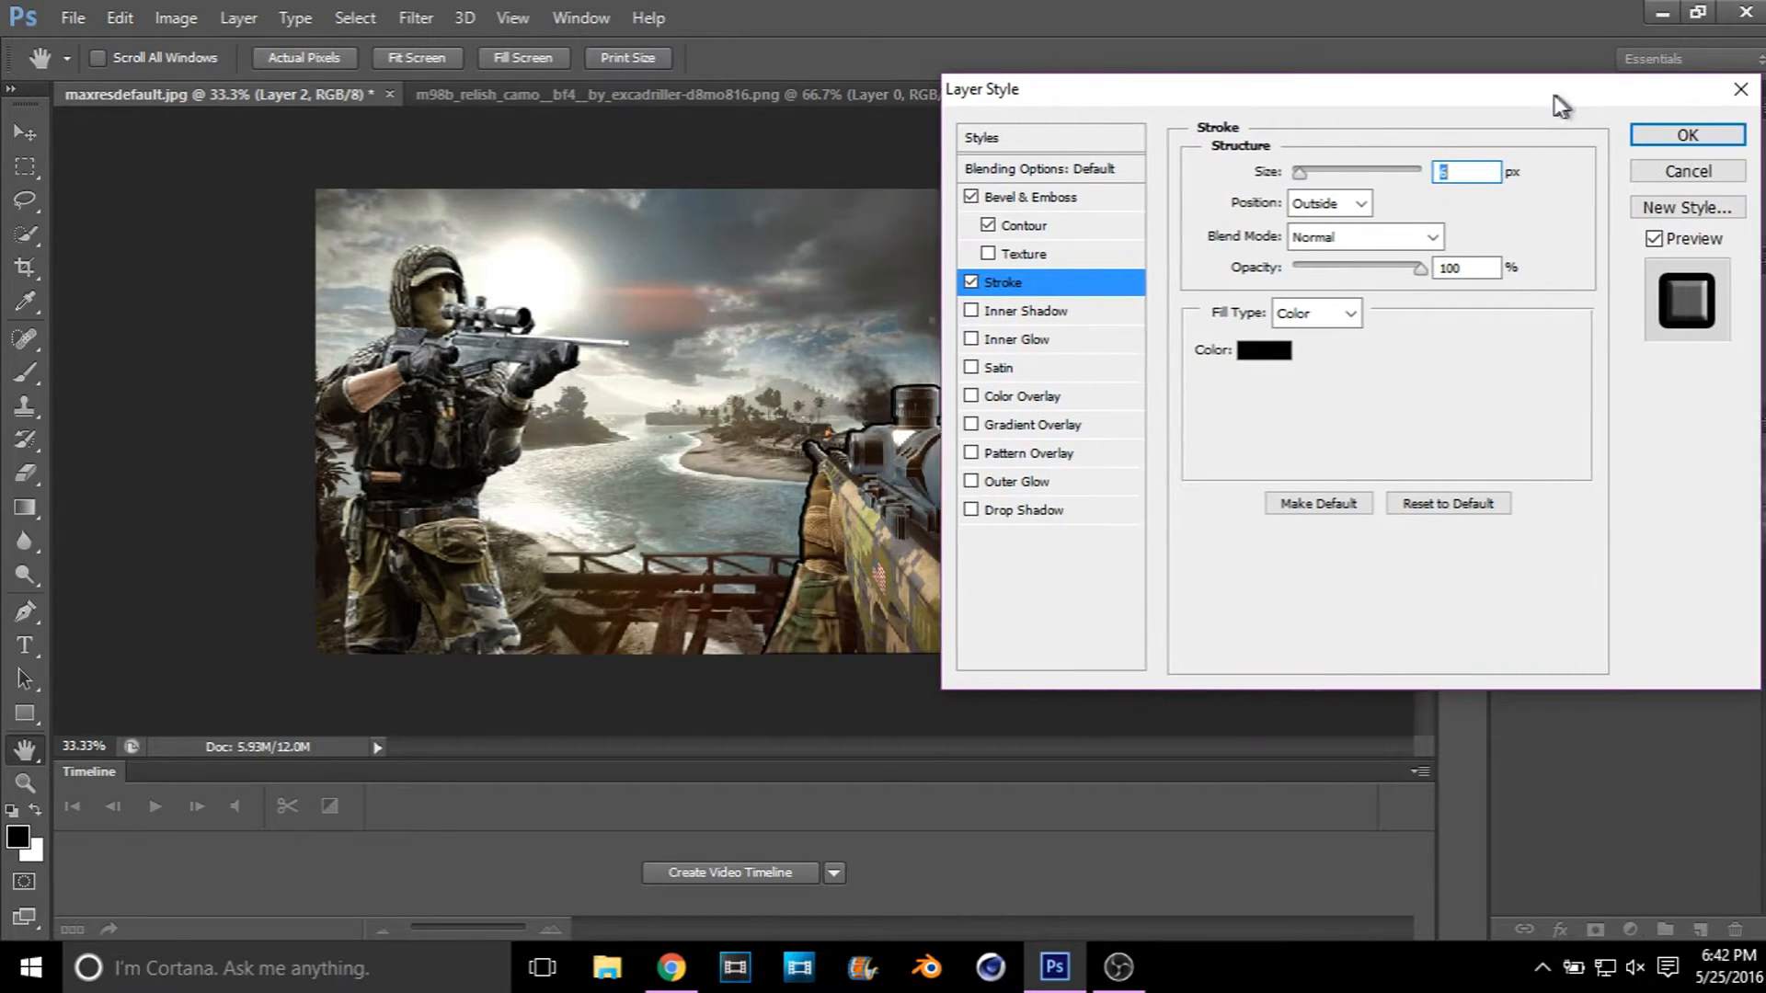
pyautogui.click(1646, 135)
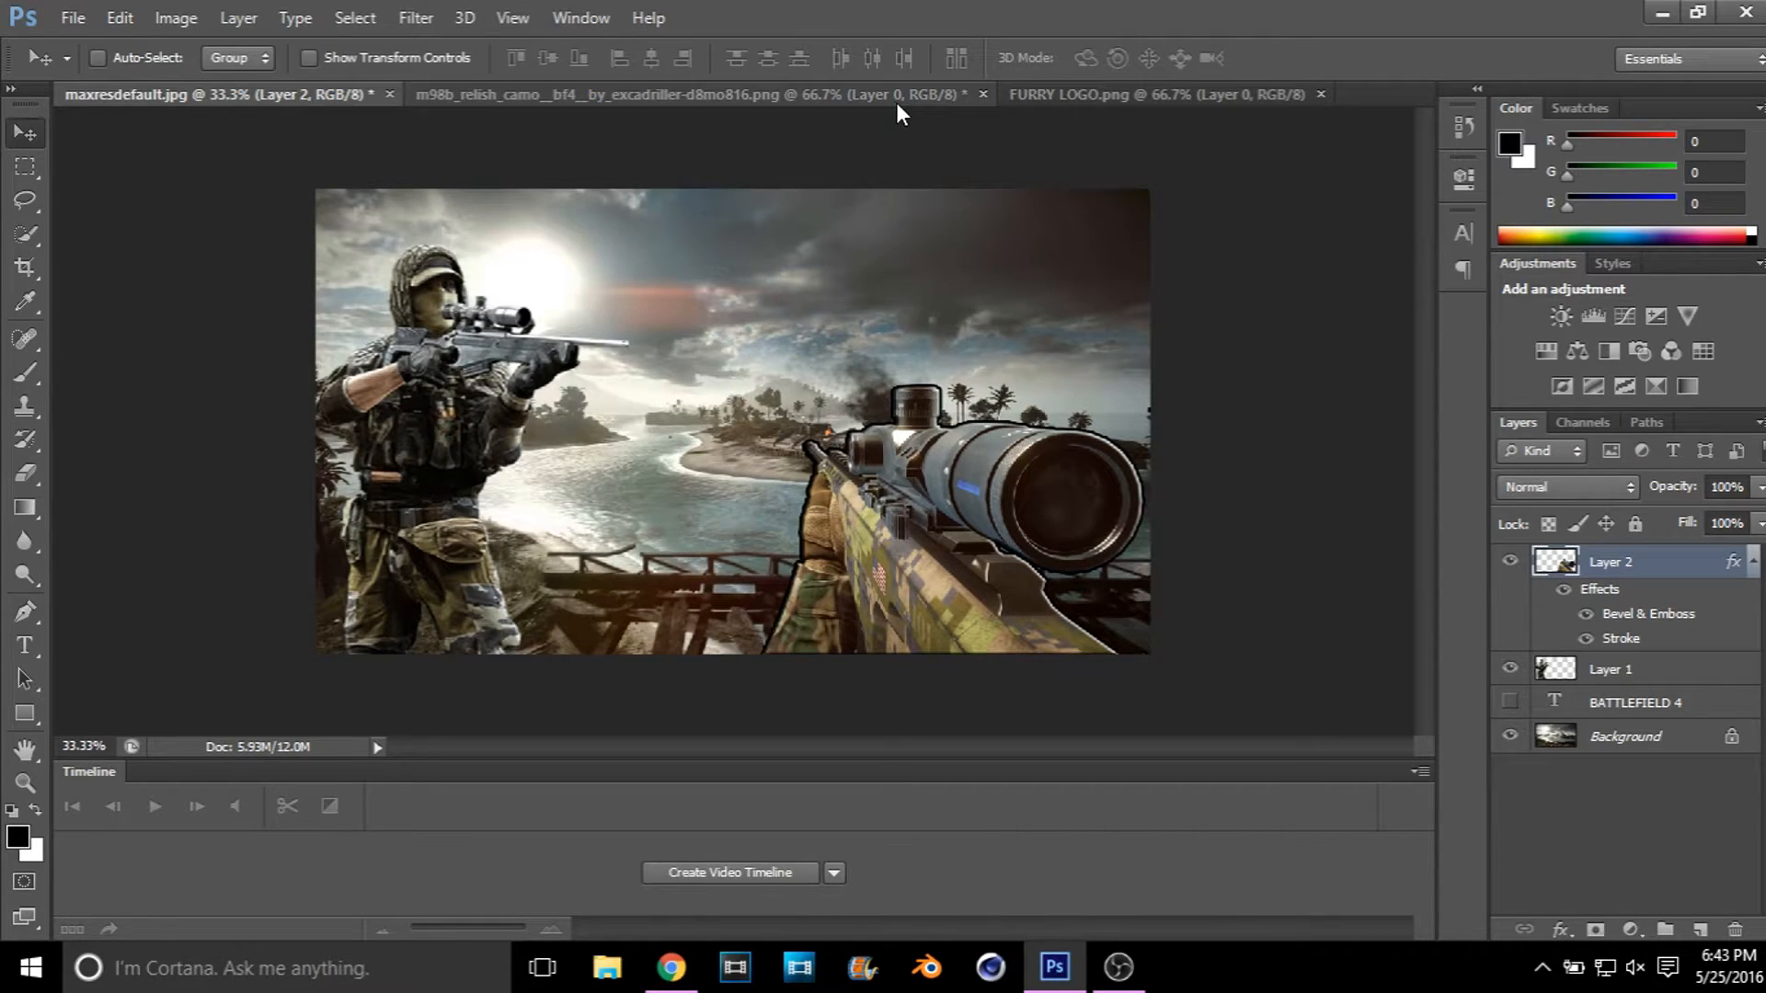
# Step: Close the rifle source image without saving and copy the fox logo from FURRY LOGO.png into maxresdefault.jpg
pyautogui.click(982, 94)
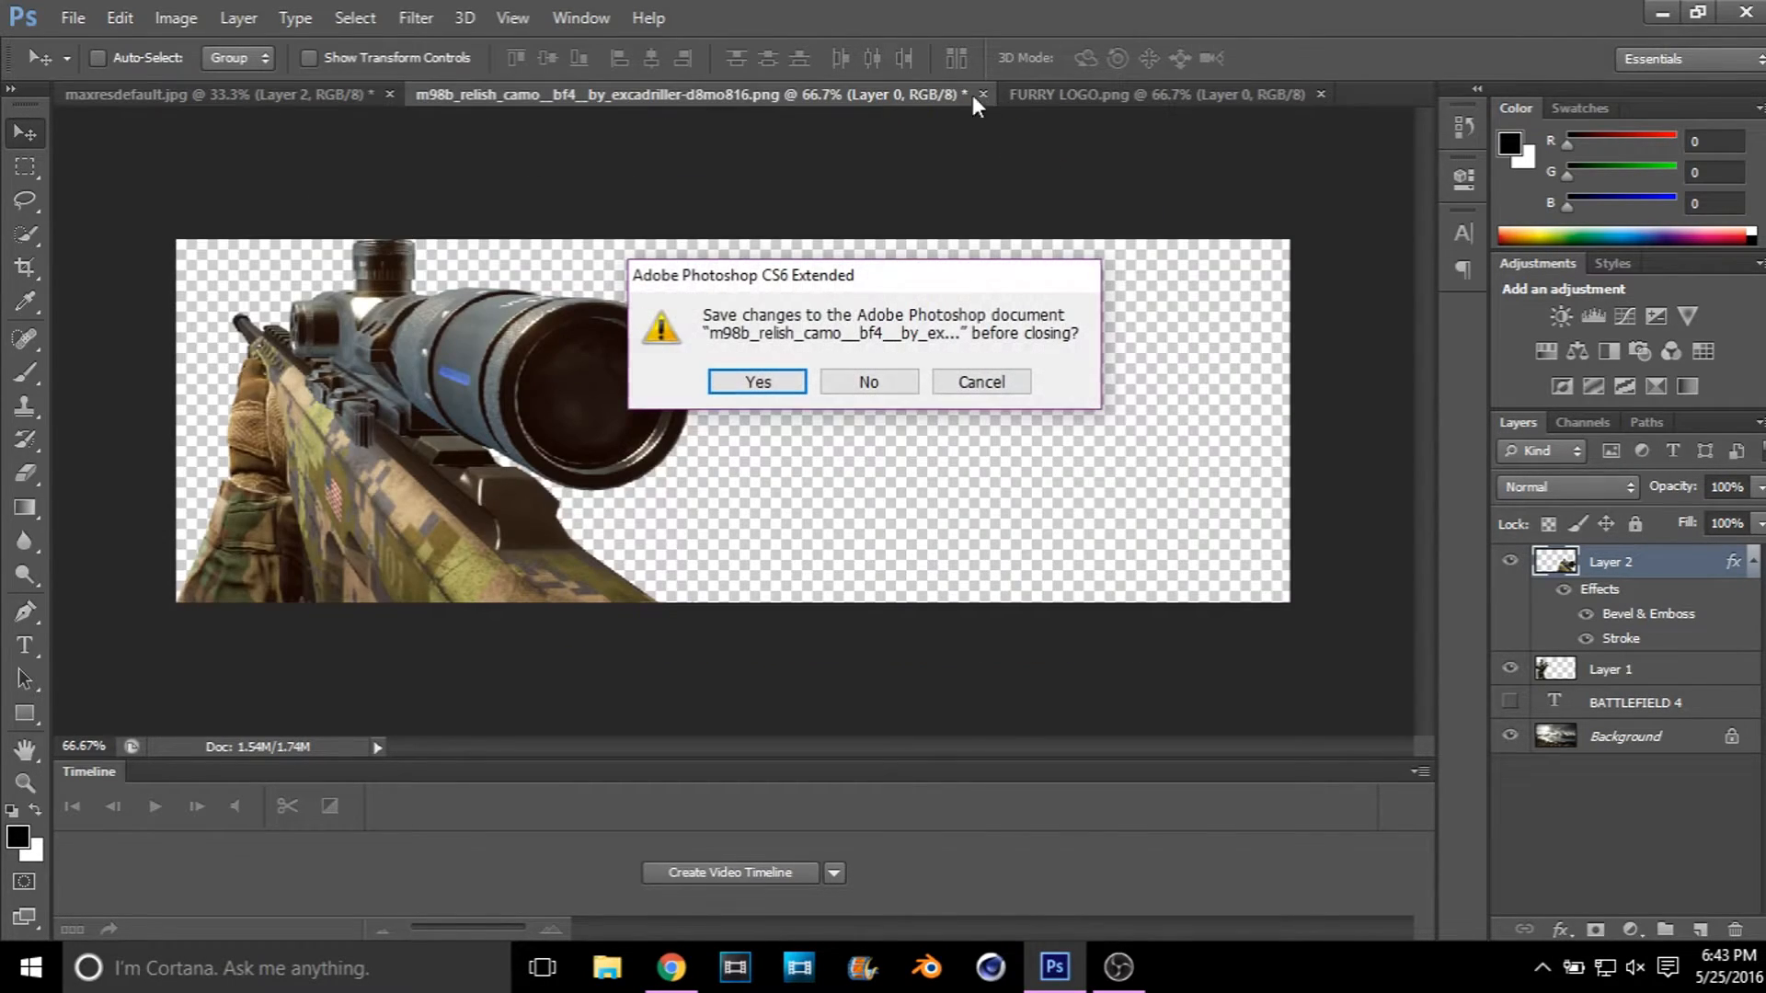
pyautogui.click(868, 379)
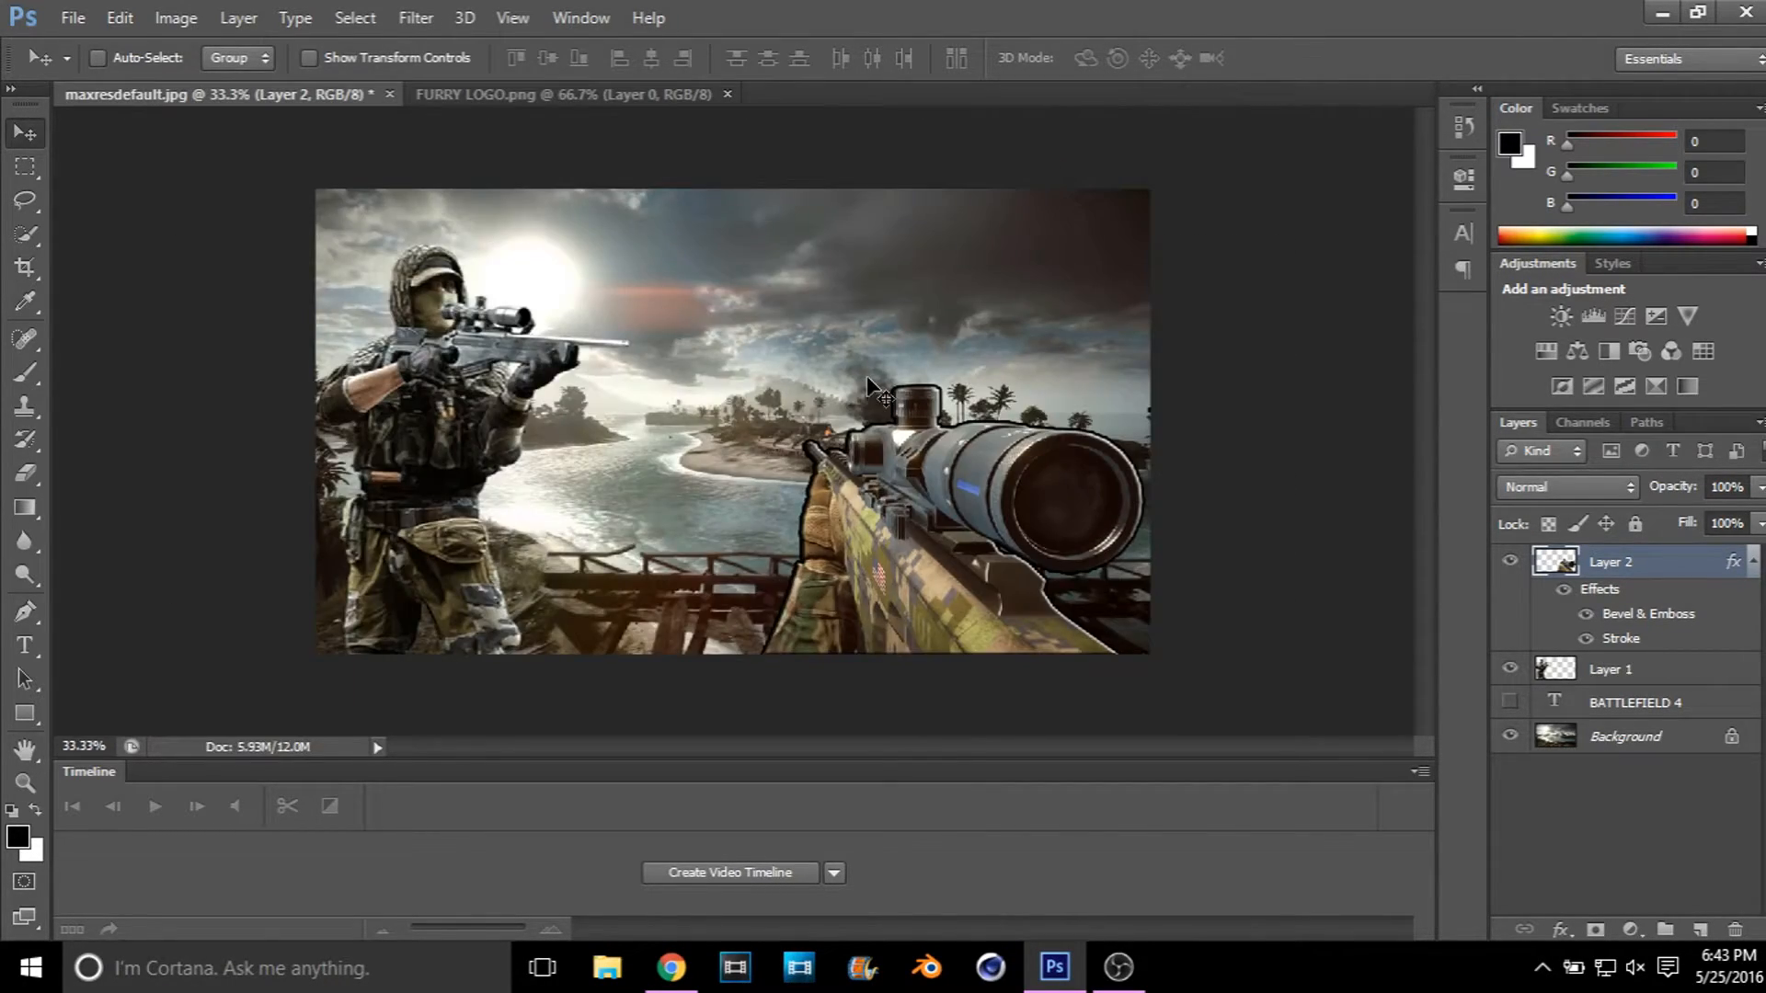
pyautogui.click(583, 92)
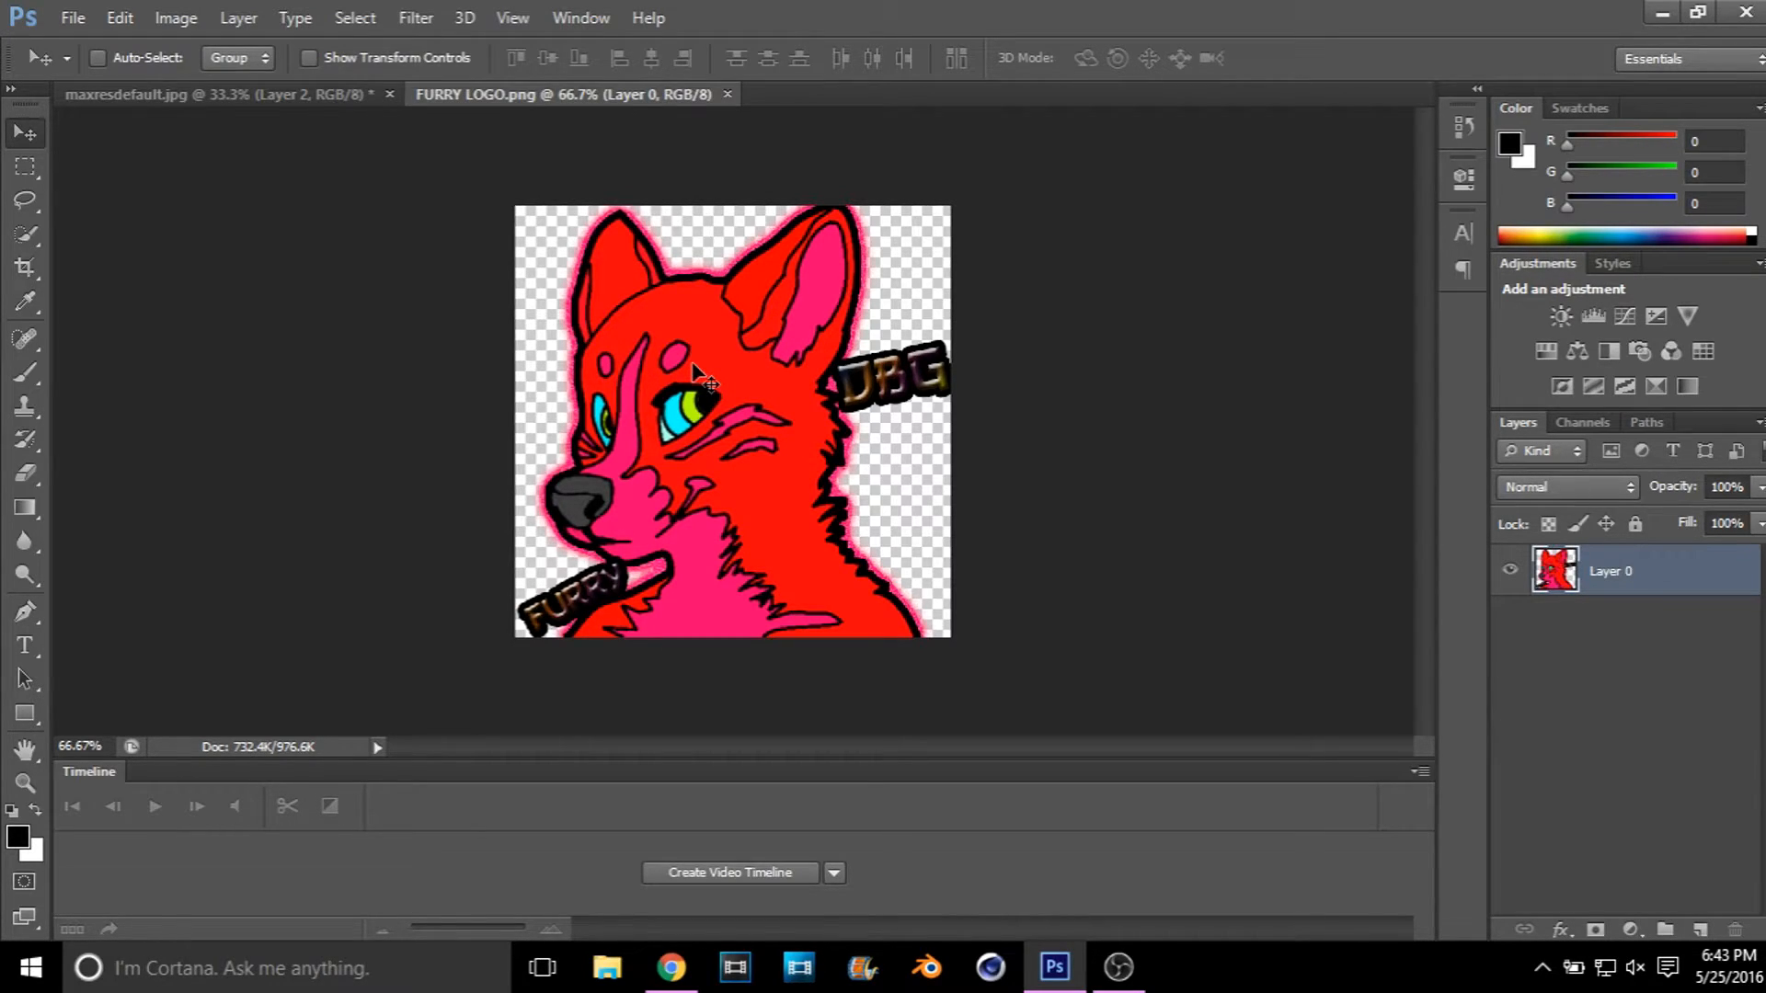
pyautogui.moveTo(693, 365); pyautogui.dragTo(732, 315)
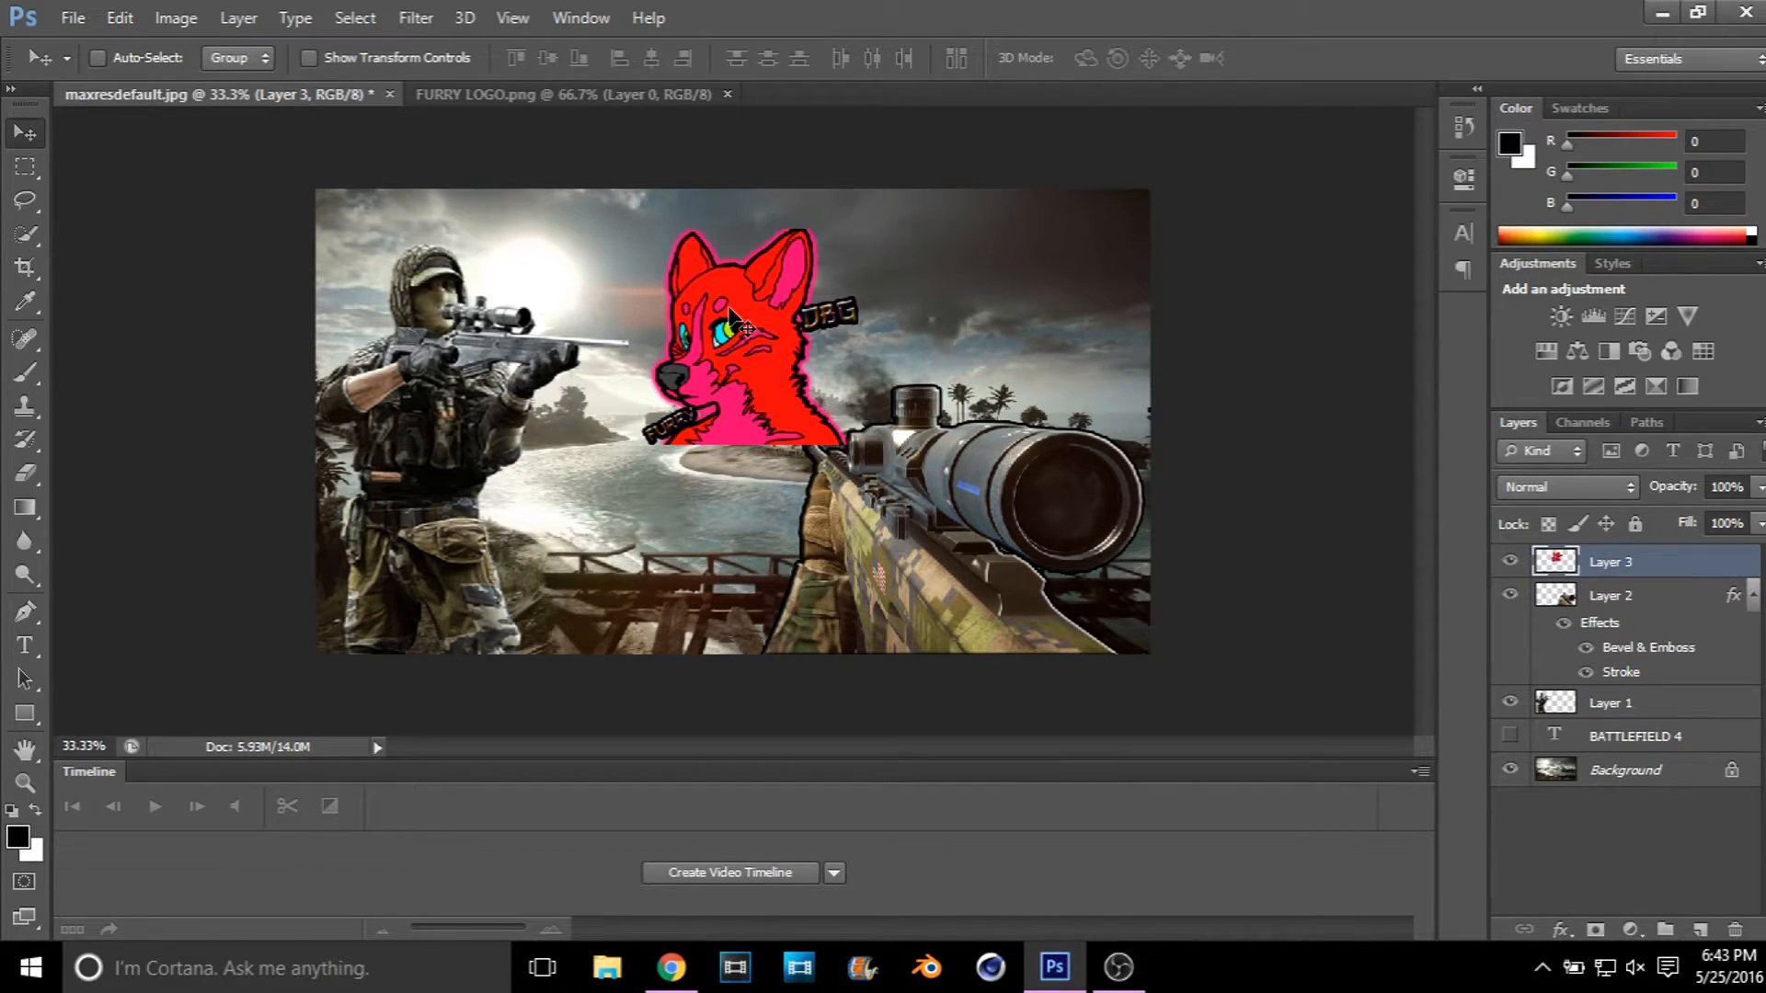
pyautogui.moveTo(731, 315); pyautogui.dragTo(692, 337)
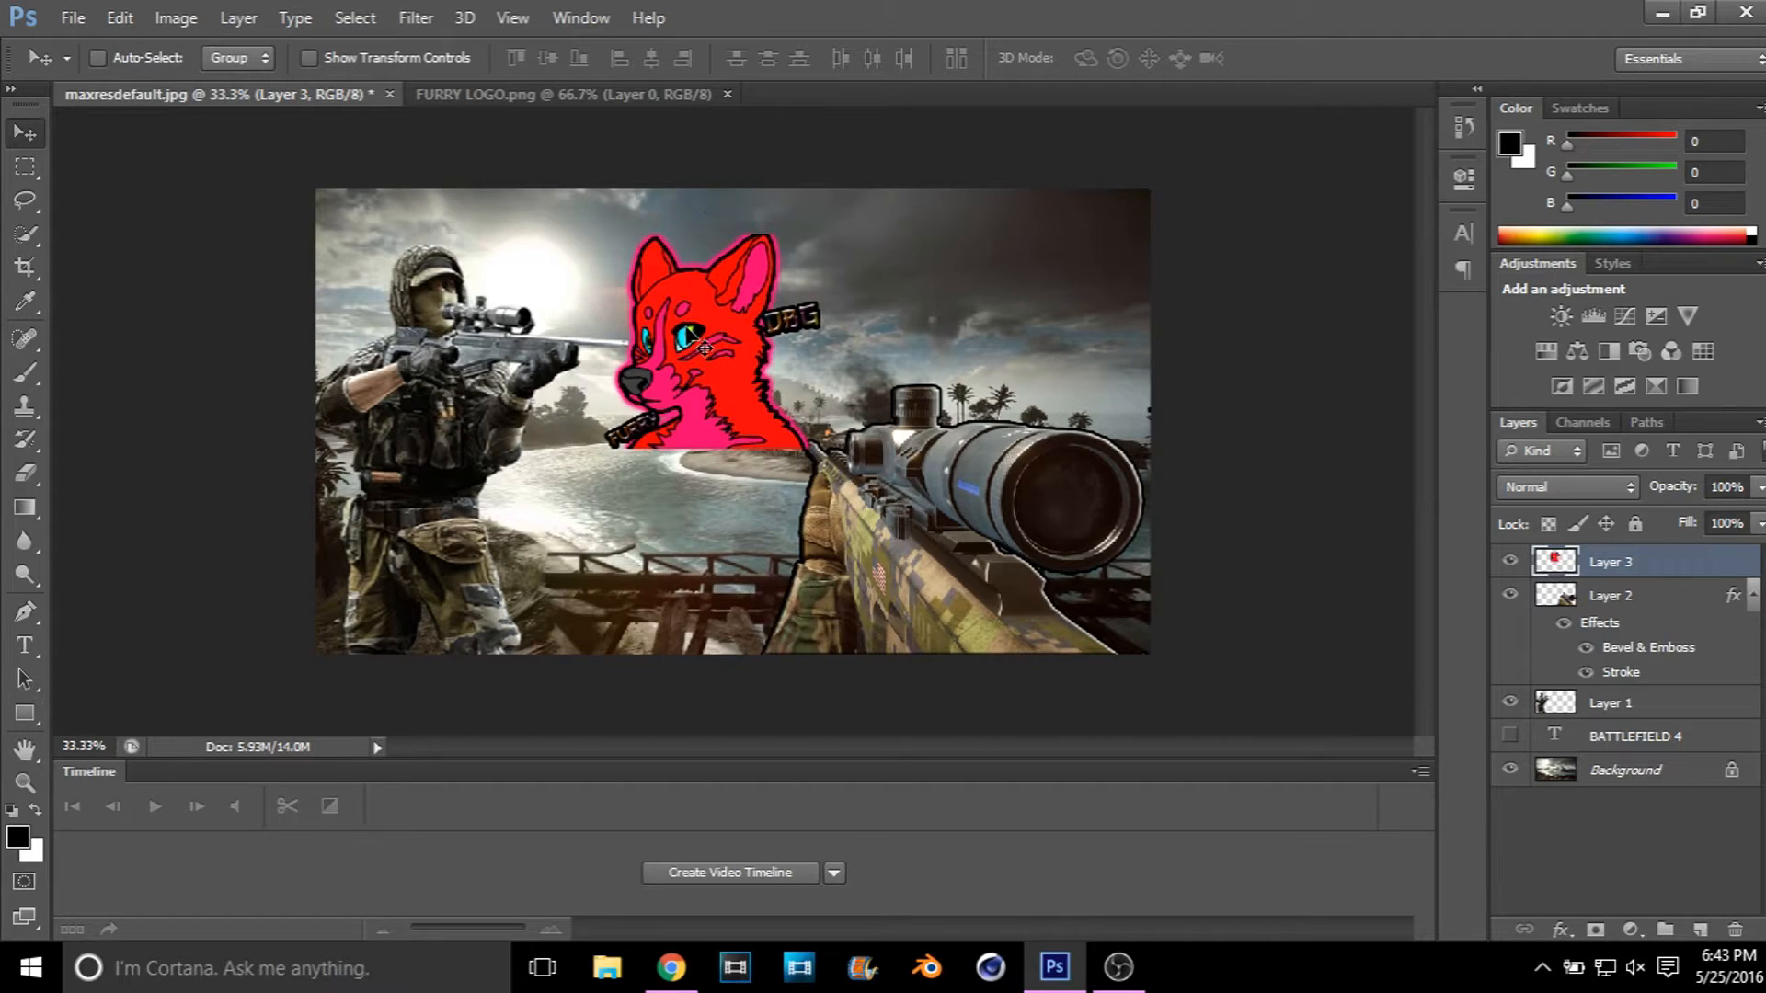
# Step: Scale the fox logo to about 70%, fit it into the background's upper-right corner, and close FURRY LOGO.png
pyautogui.hotkey('ctrl', 't')
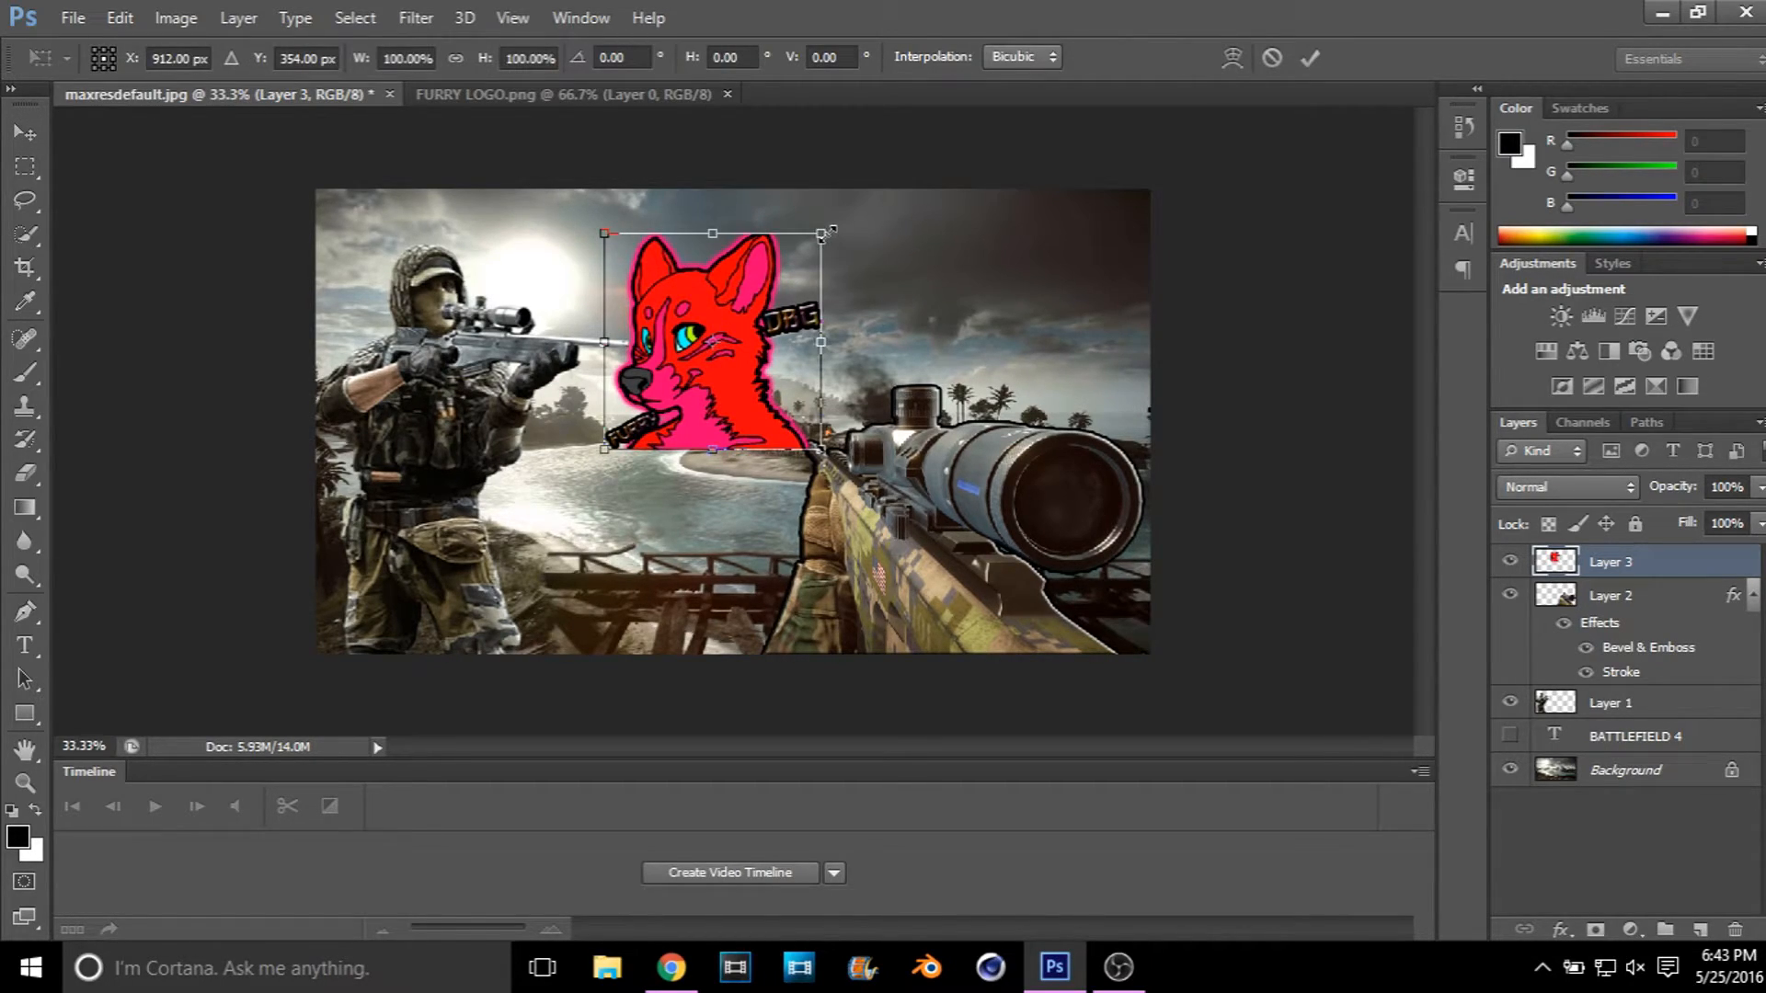
pyautogui.moveTo(825, 232); pyautogui.dragTo(1094, 238)
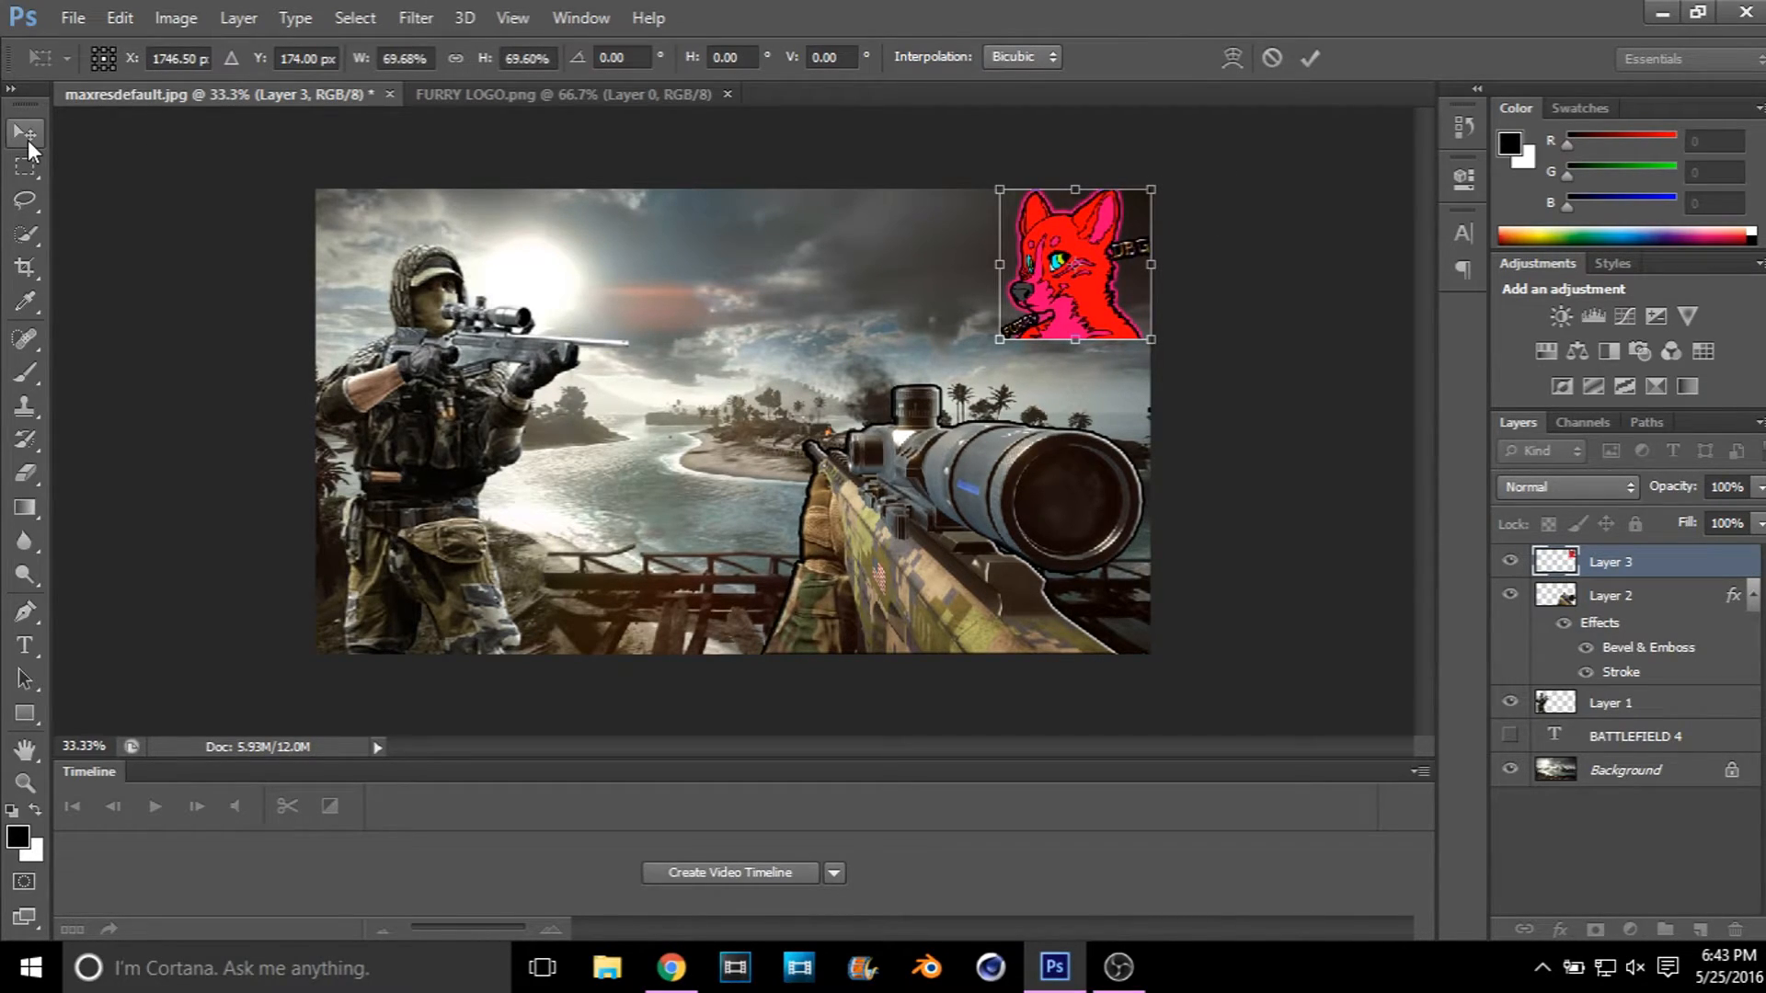
pyautogui.click(28, 138)
pyautogui.click(734, 382)
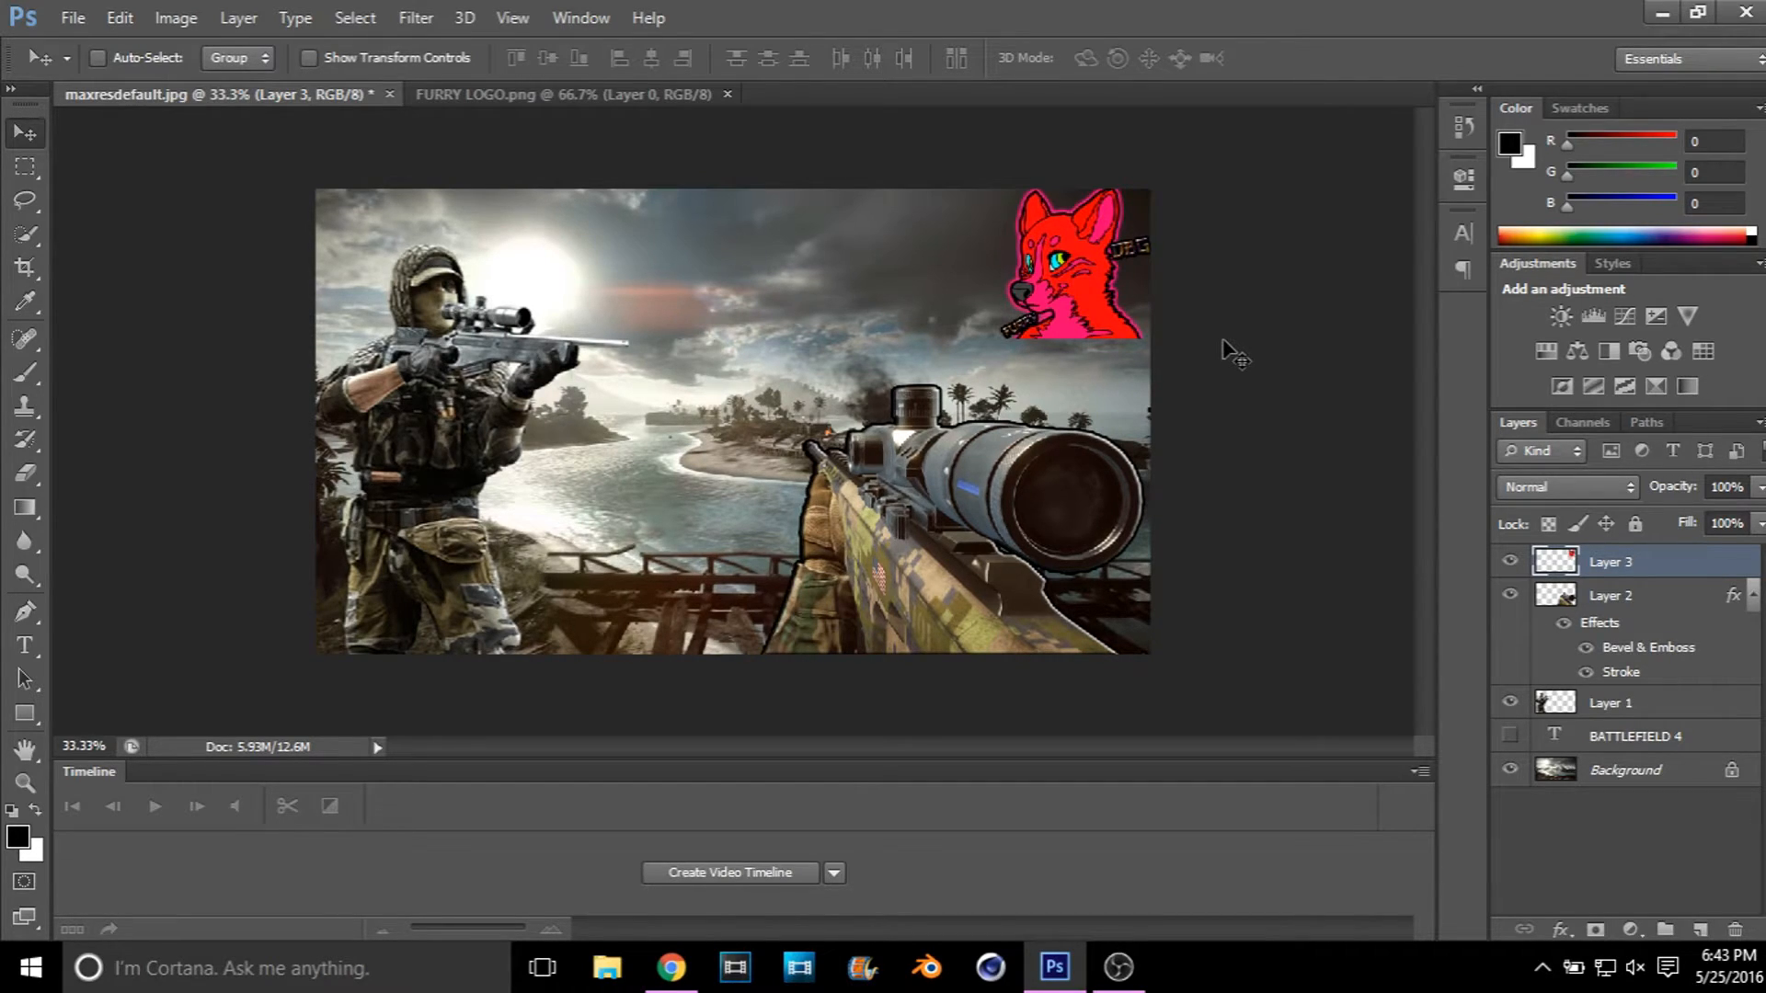
pyautogui.click(727, 95)
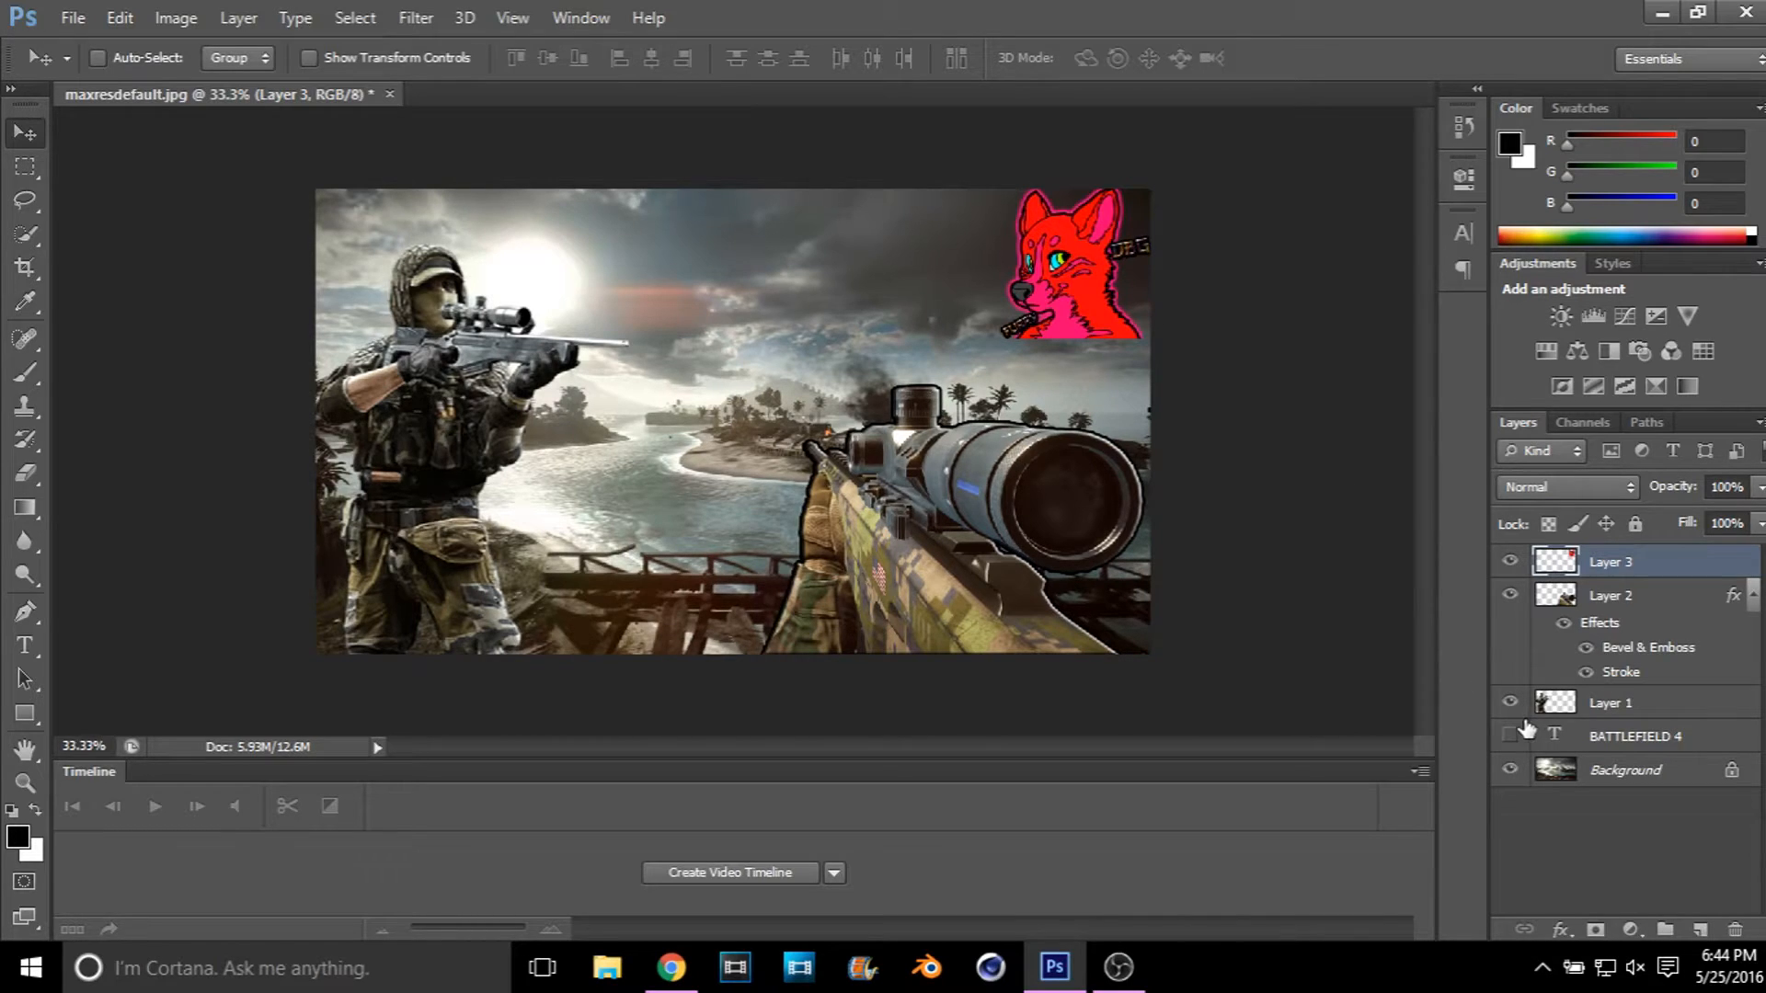
# Step: Show the BATTLEFIELD 4 text layer and move it above all other layers
pyautogui.click(1506, 736)
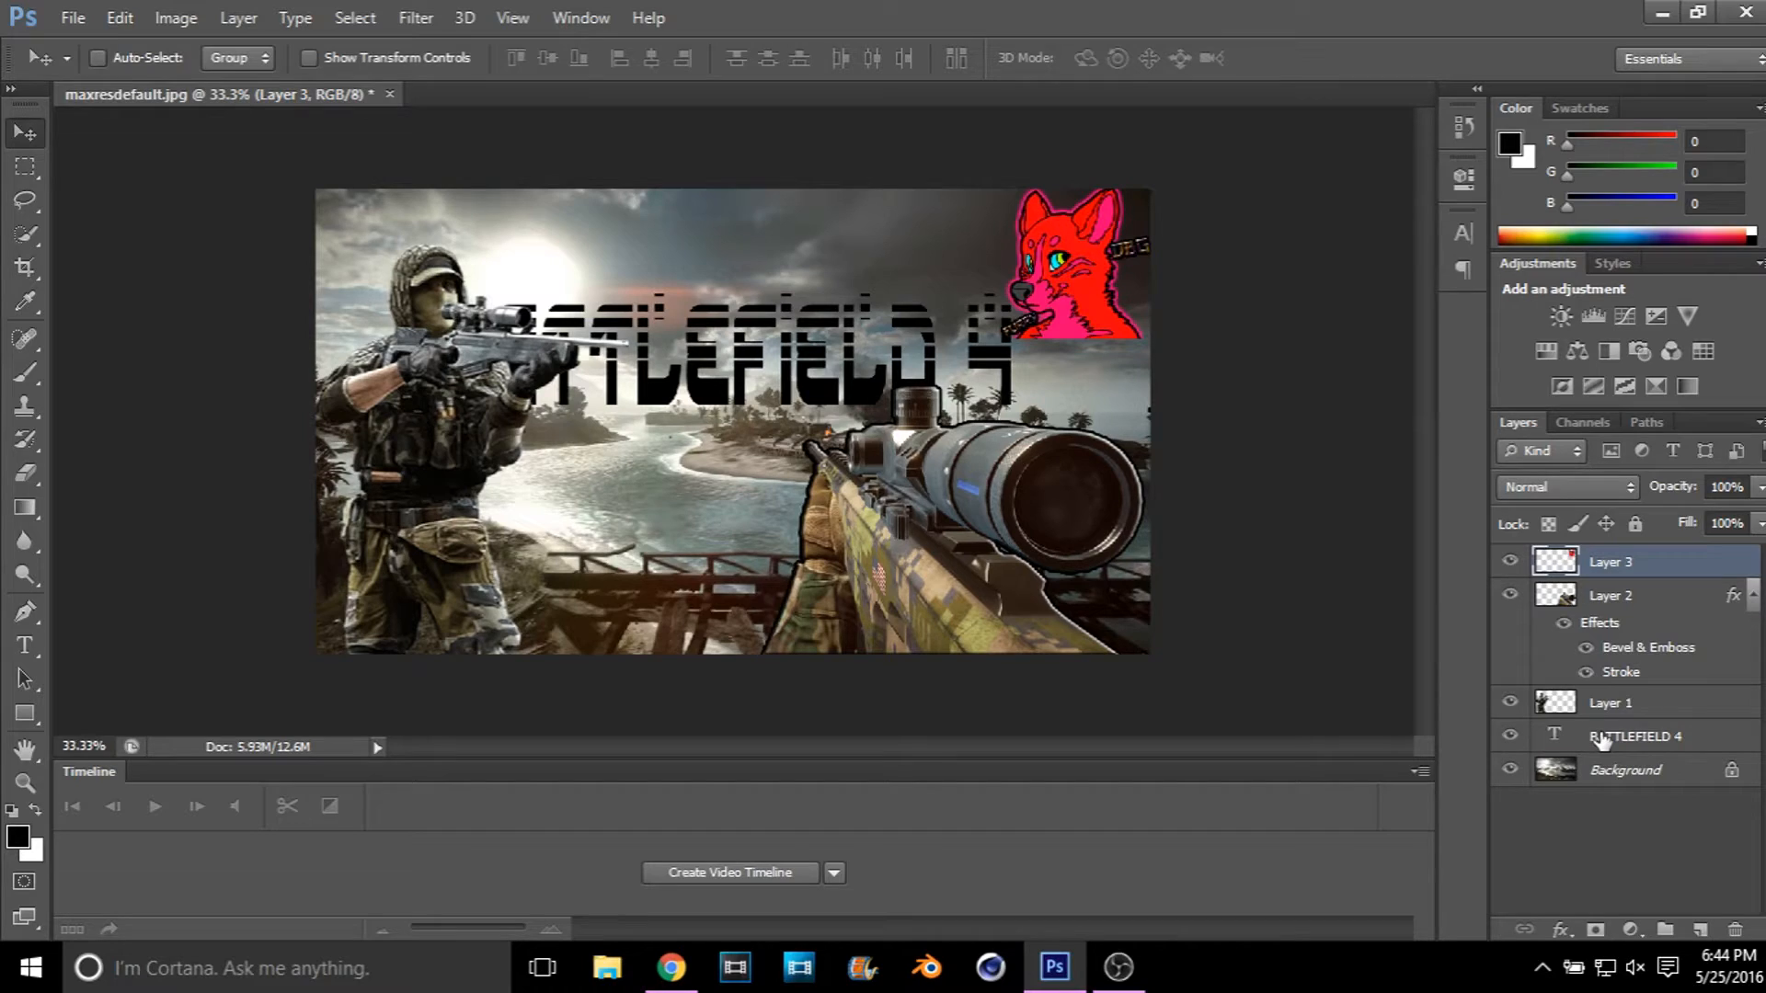
pyautogui.moveTo(1608, 736); pyautogui.dragTo(1610, 563)
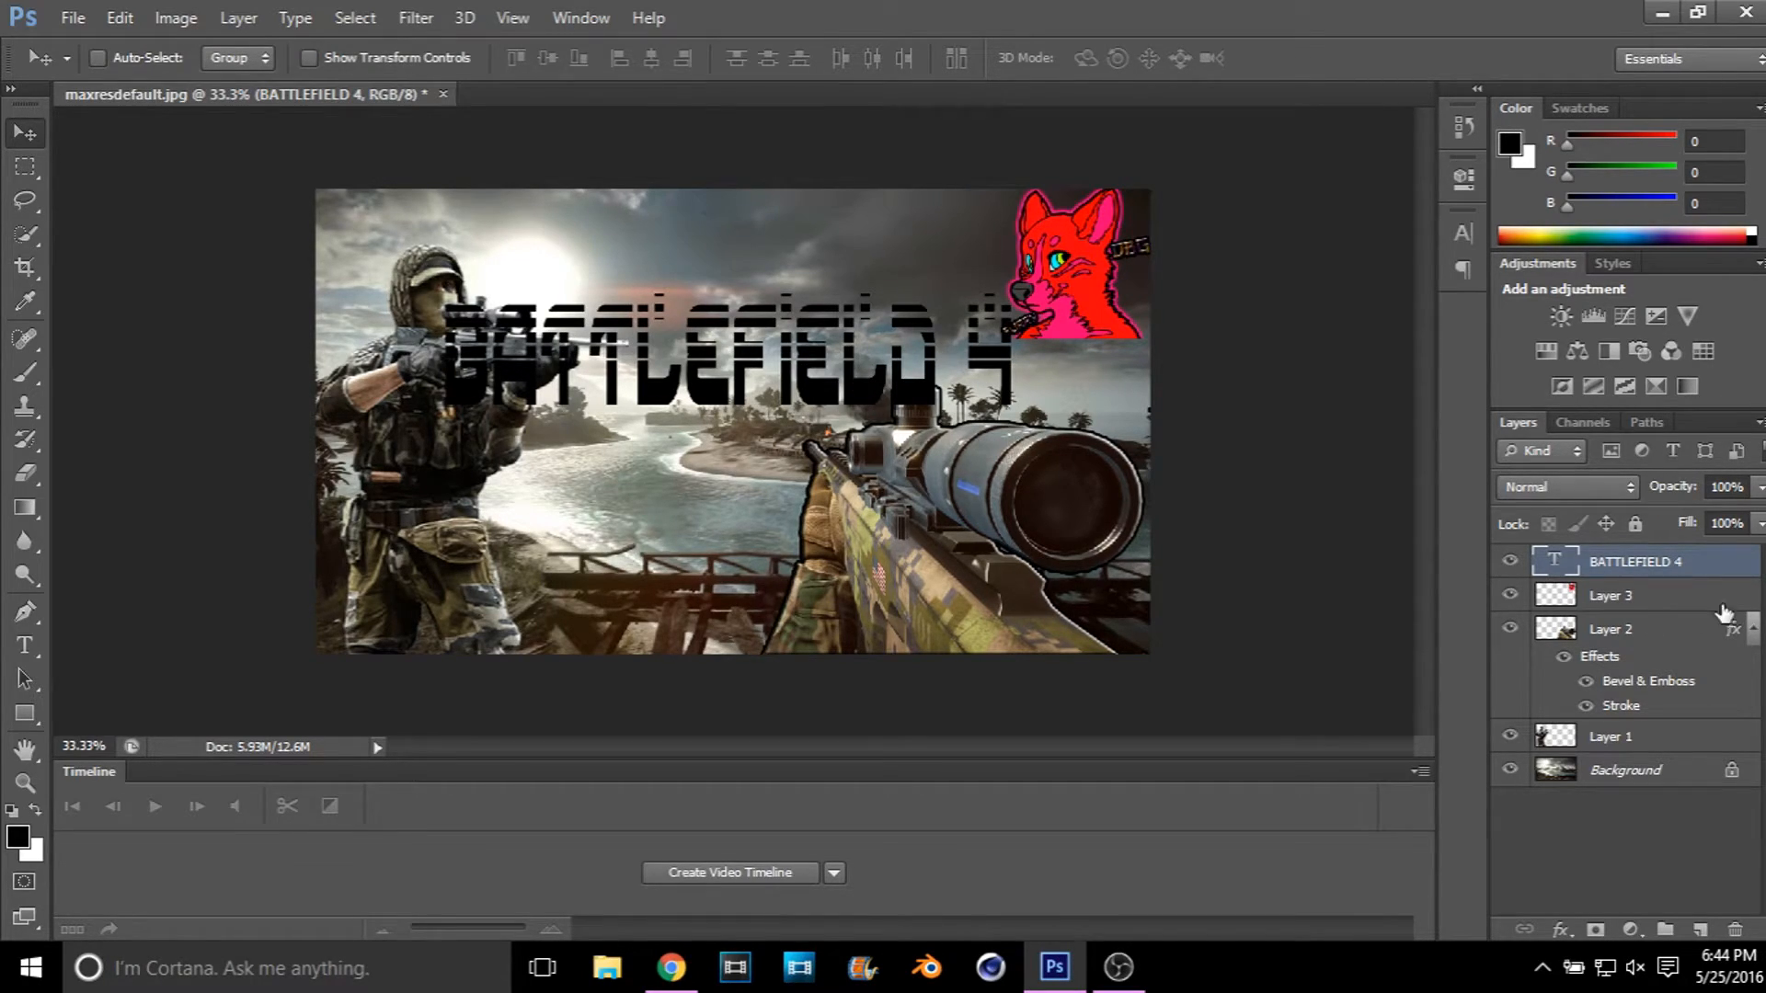
# Step: Add a black outside Stroke of 4 px to the BATTLEFIELD 4 text layer
pyautogui.doubleClick(1746, 563)
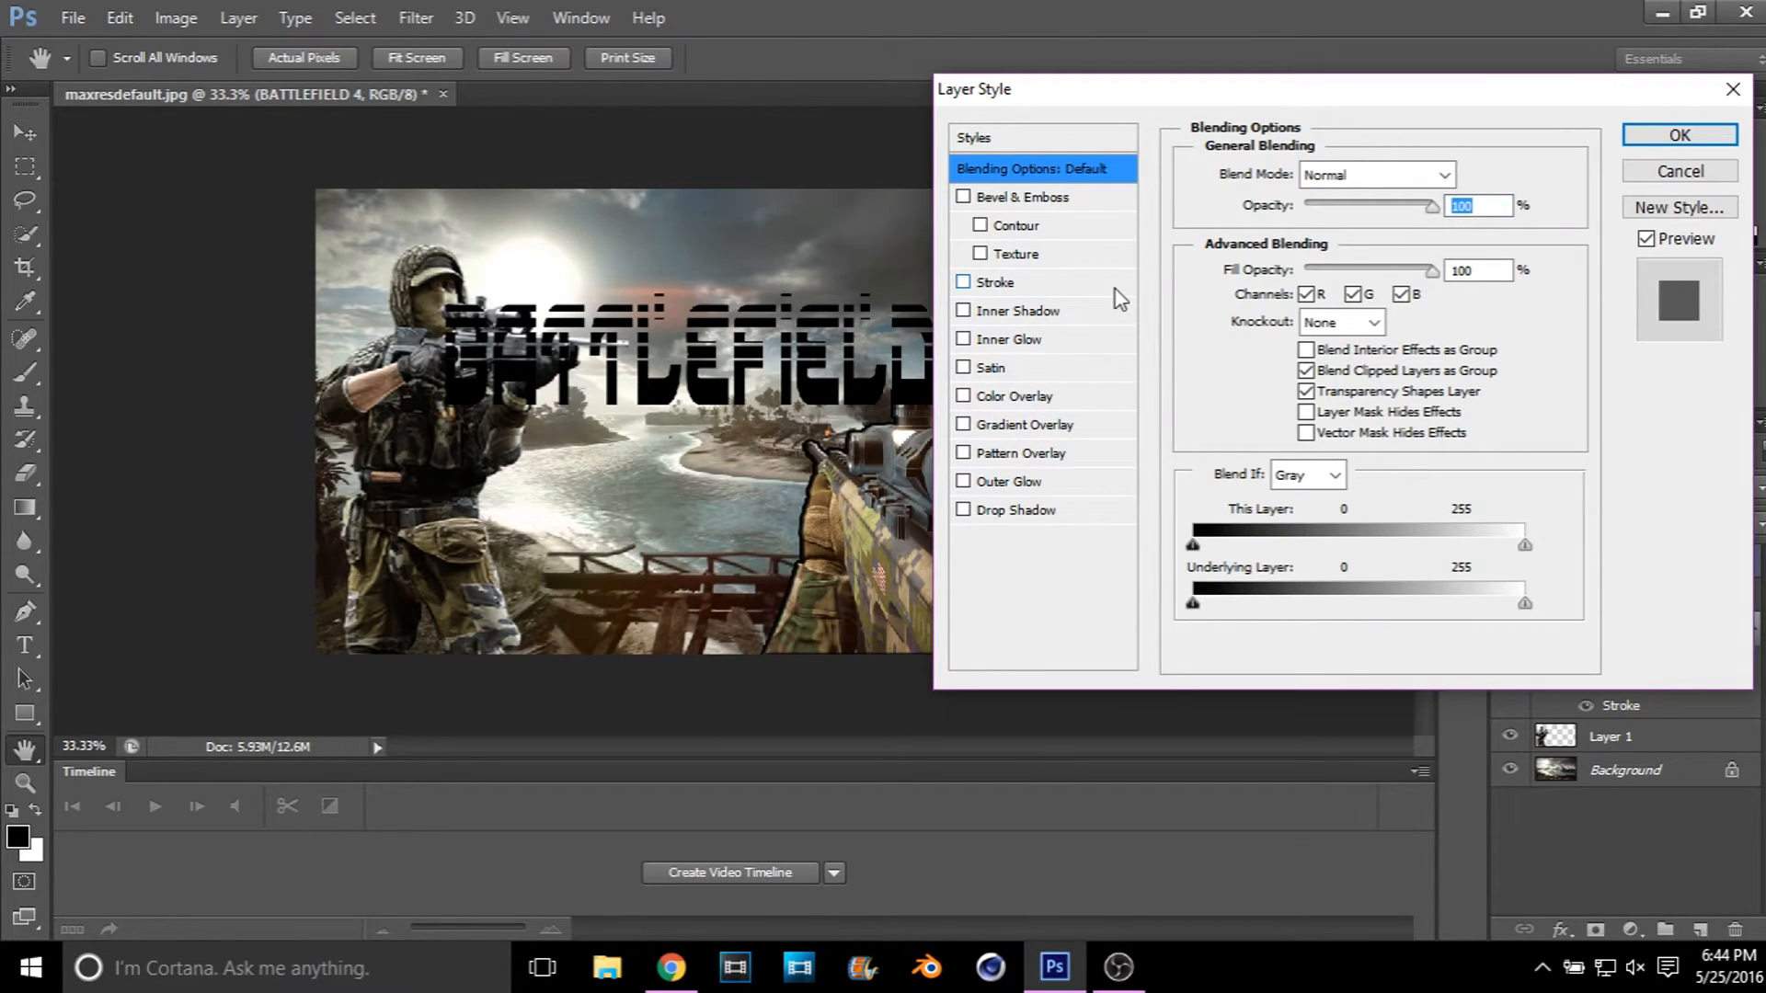
pyautogui.click(1115, 289)
pyautogui.click(1447, 173)
pyautogui.press('BackSpace')
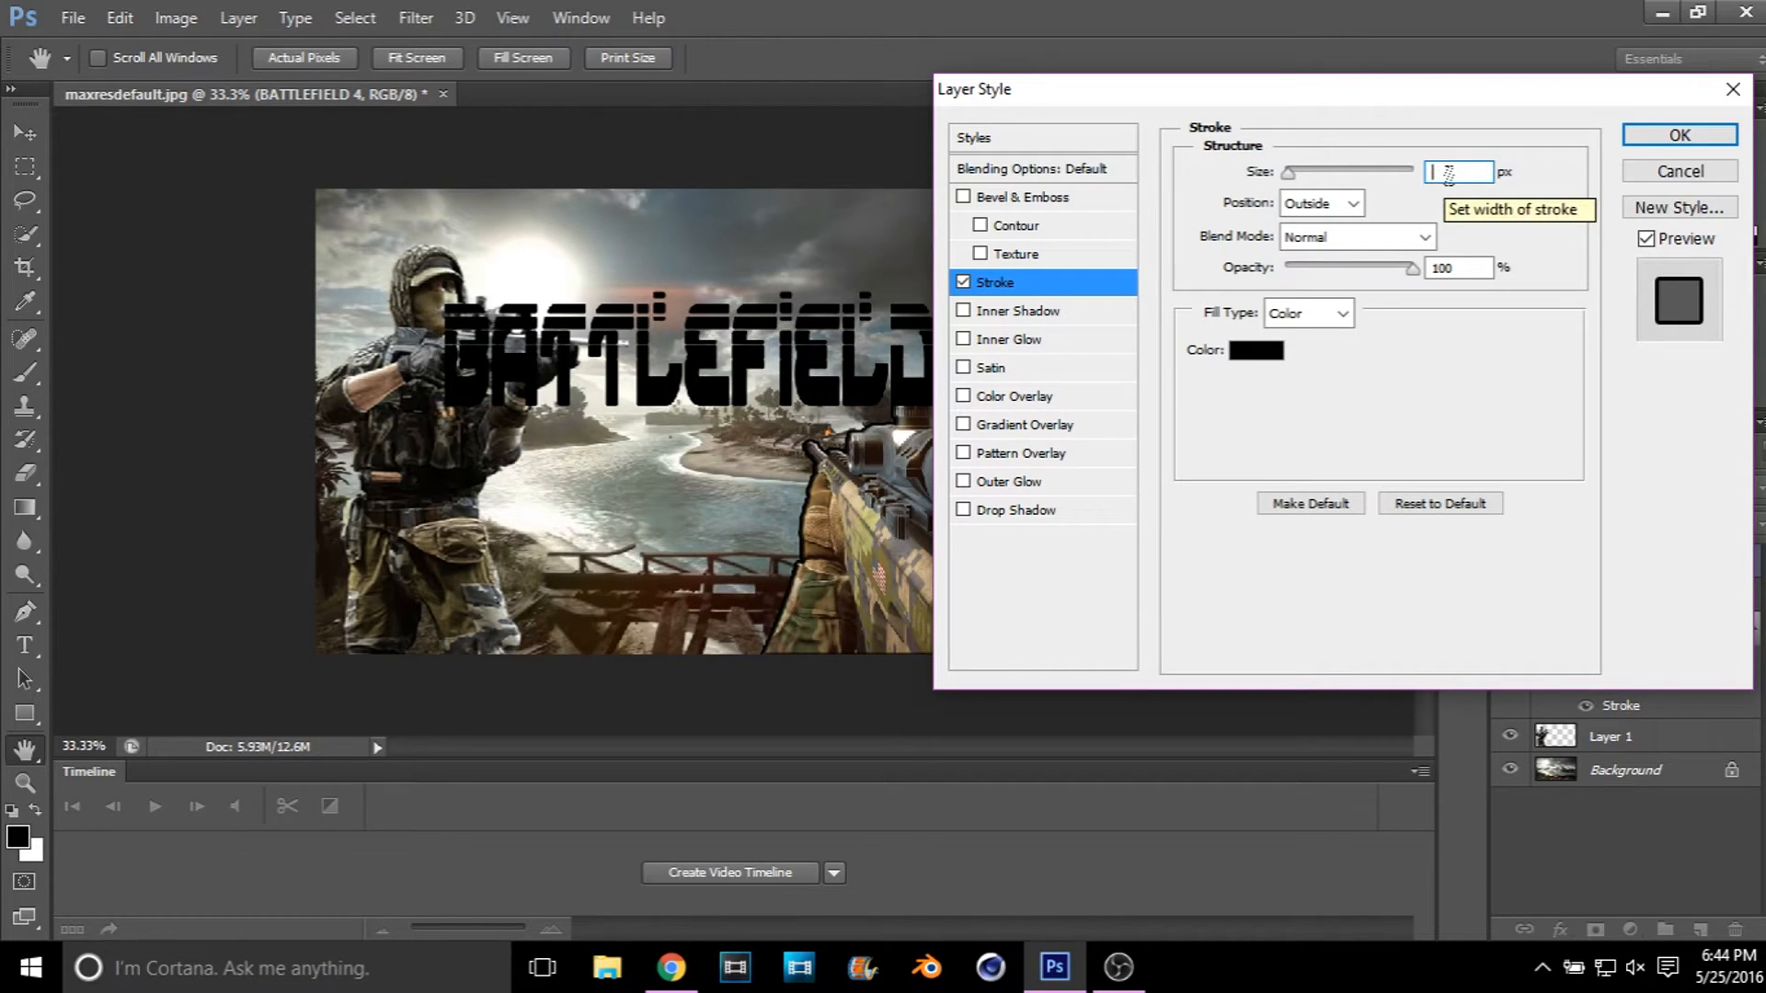
pyautogui.write('4')
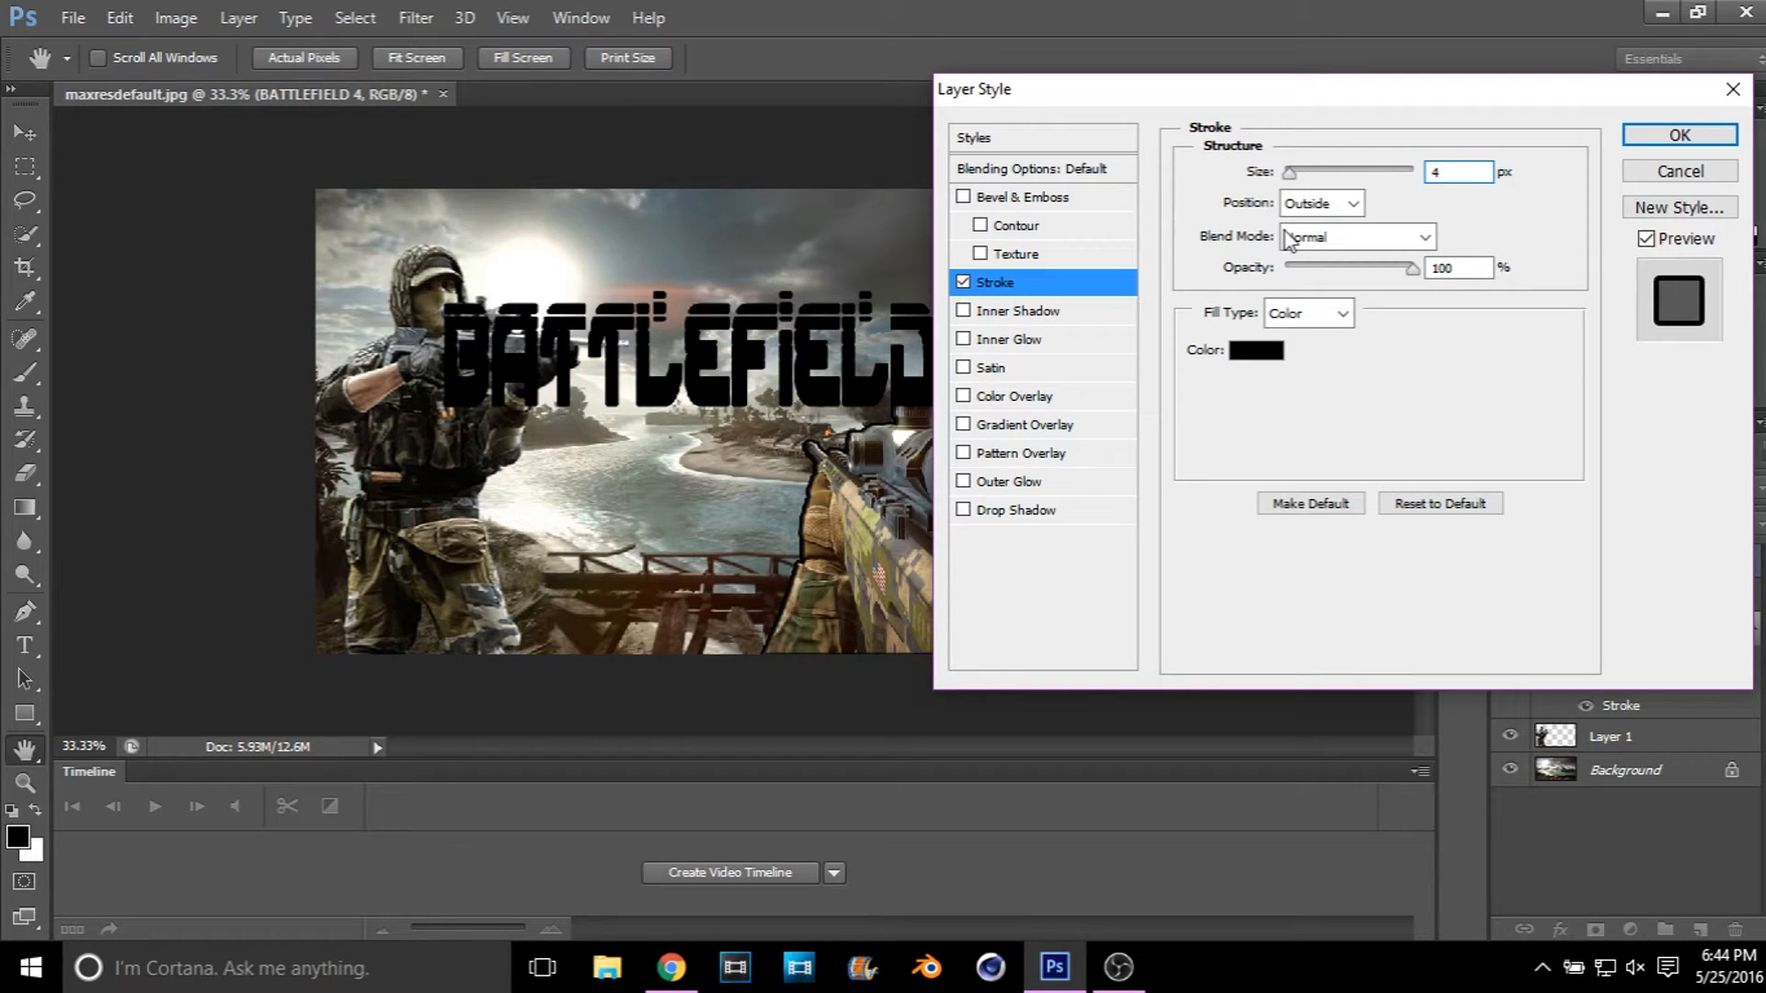
pyautogui.click(1129, 396)
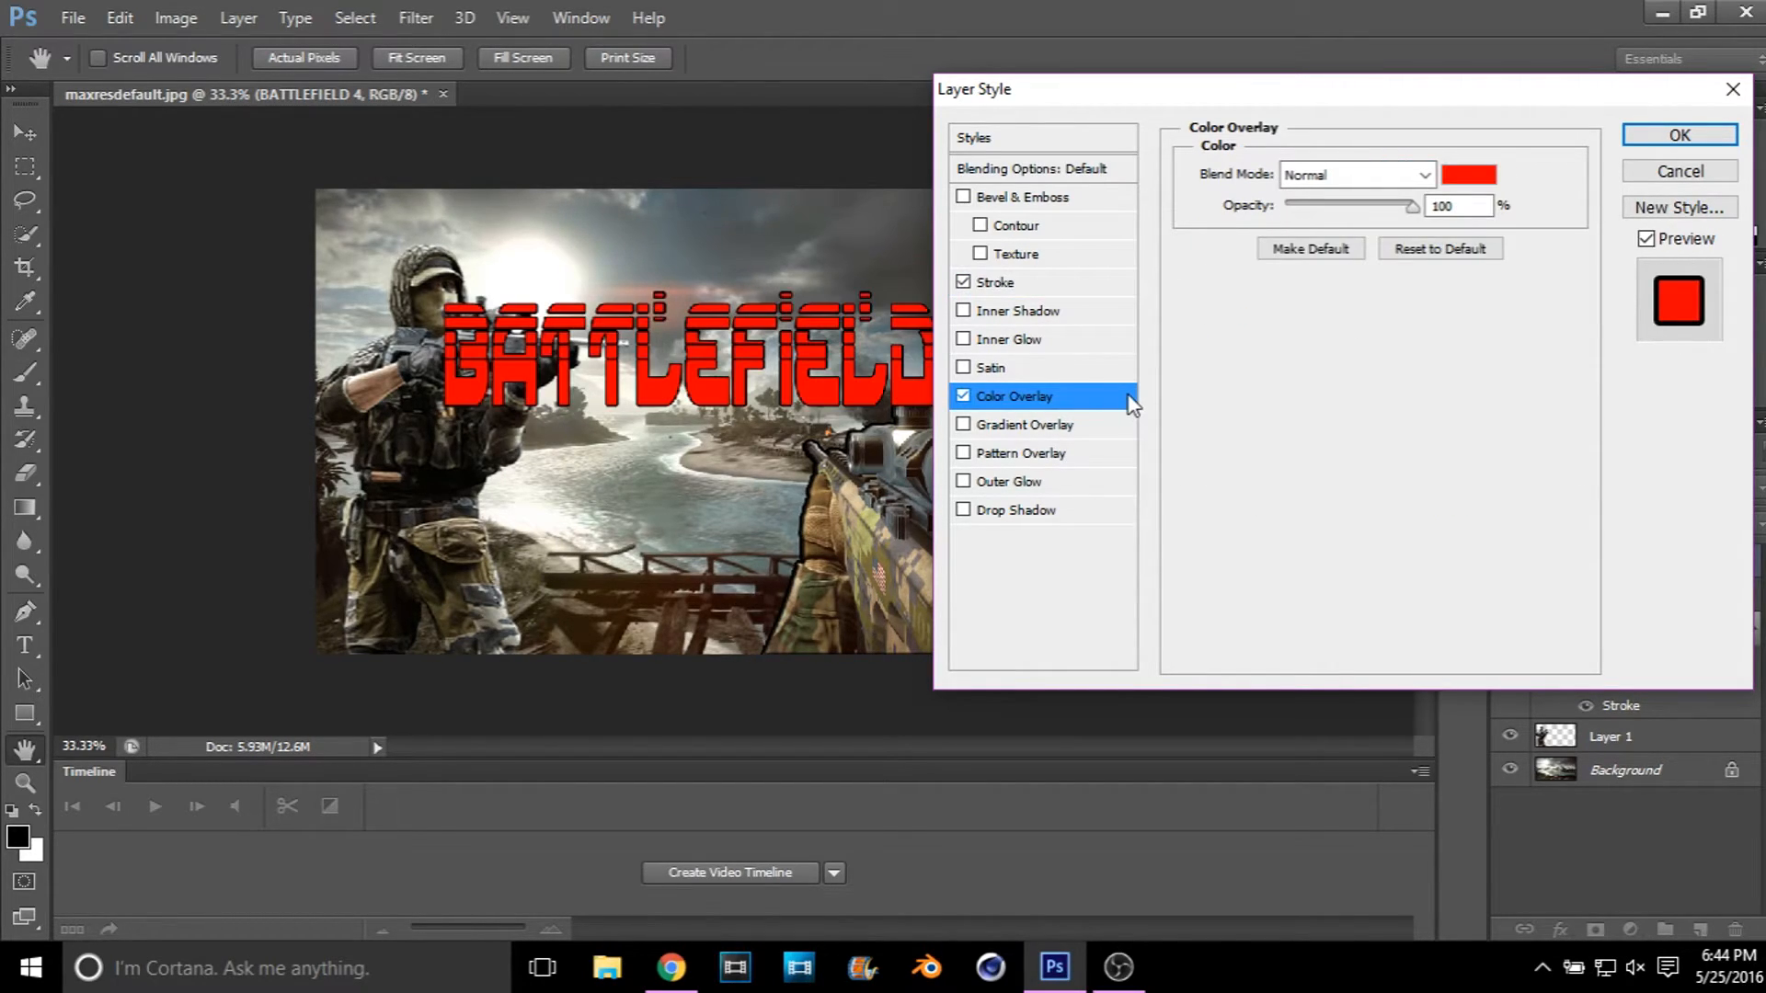
pyautogui.click(1481, 175)
pyautogui.moveTo(1176, 228); pyautogui.dragTo(1084, 229)
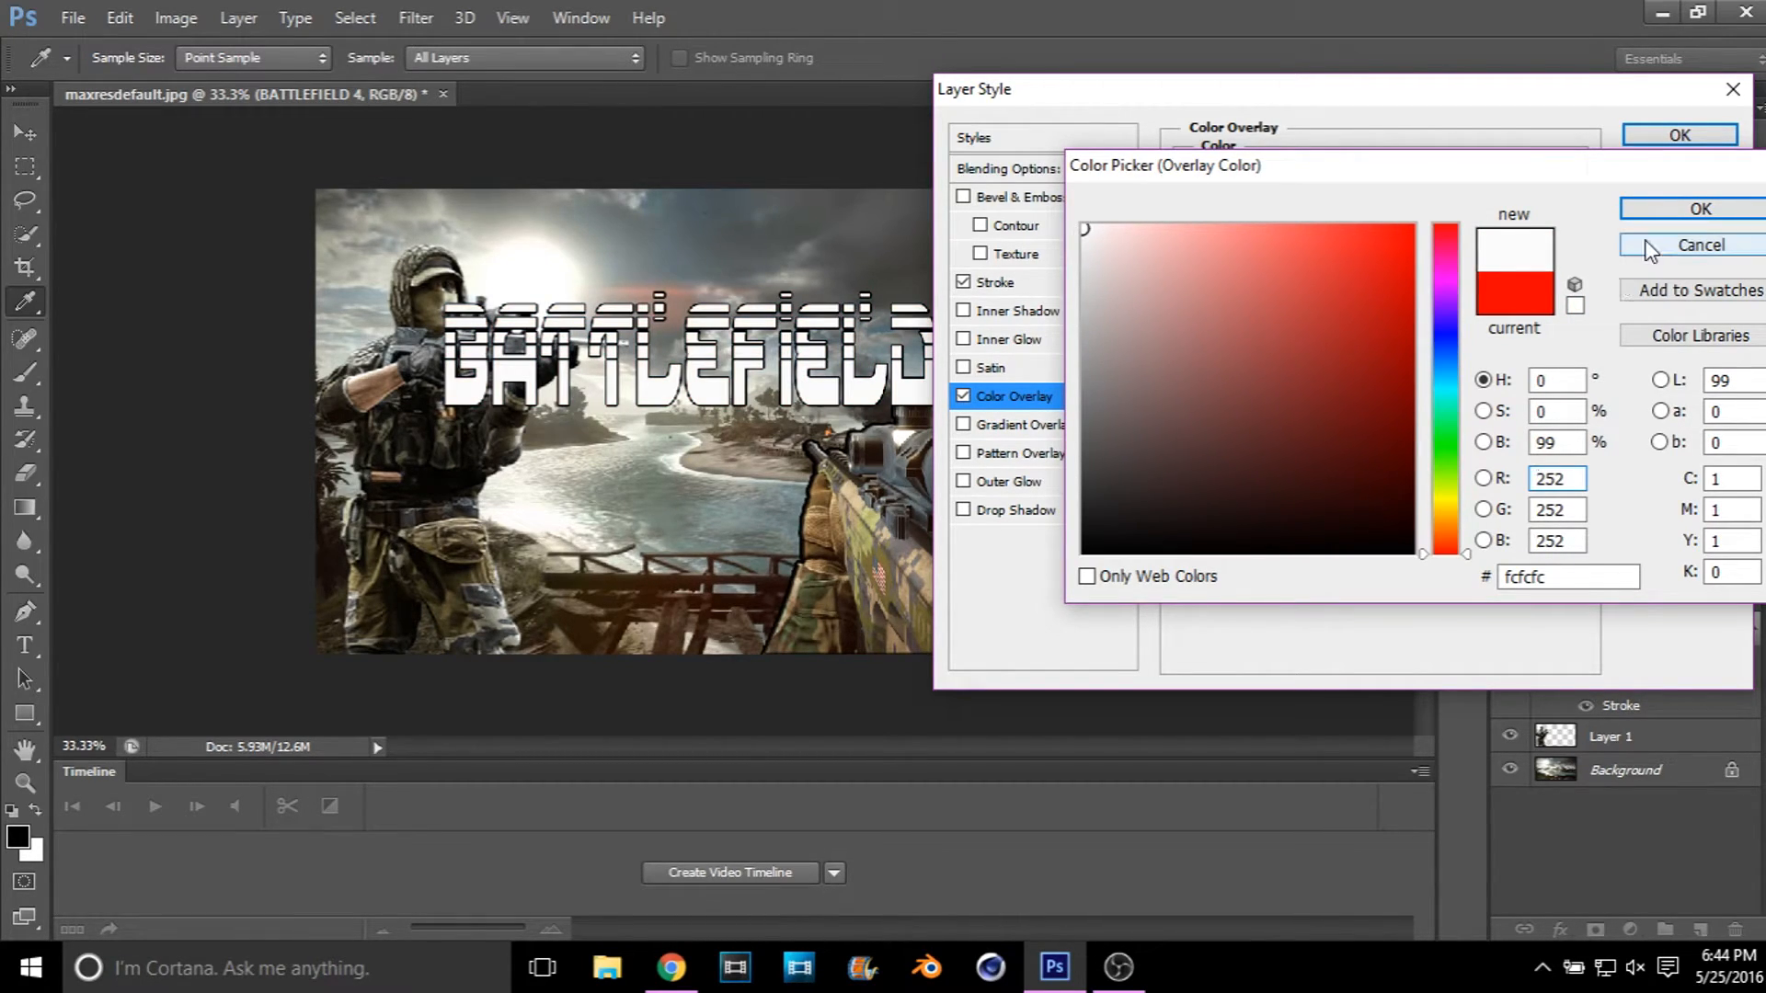
pyautogui.click(1656, 245)
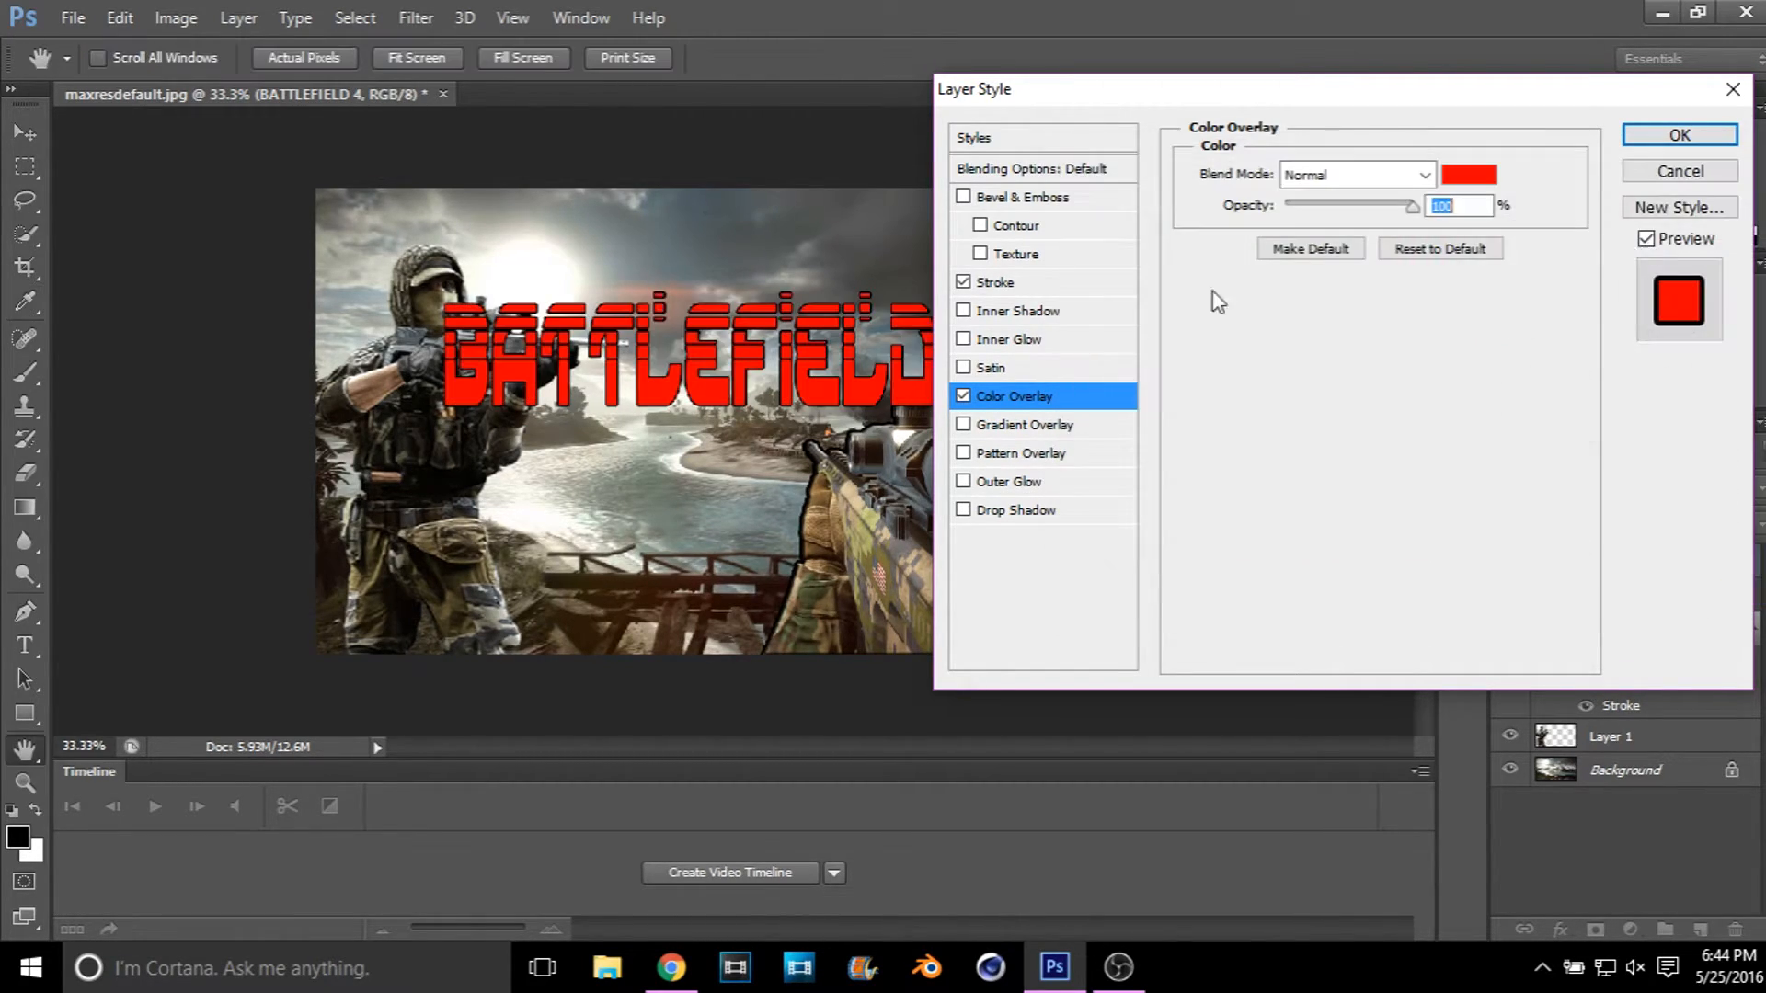
pyautogui.click(963, 398)
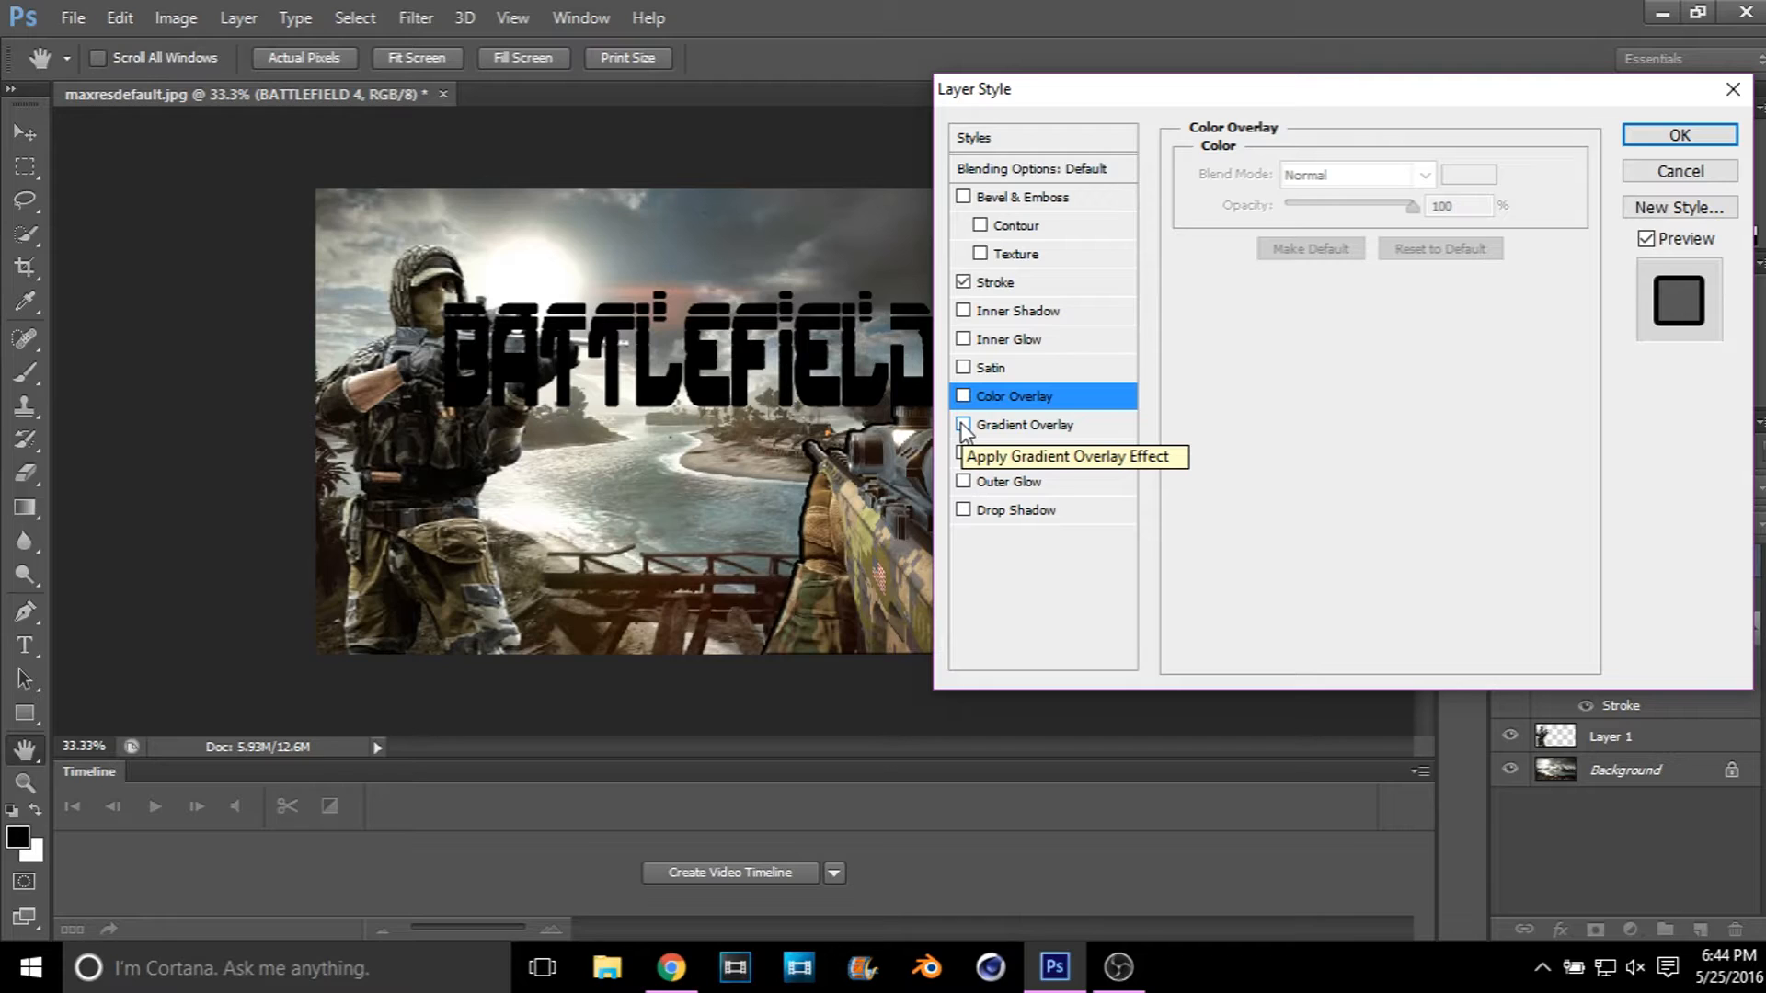
# Step: Add a Gradient Overlay to the BATTLEFIELD 4 text layer and lower its opacity to 10%
pyautogui.click(963, 426)
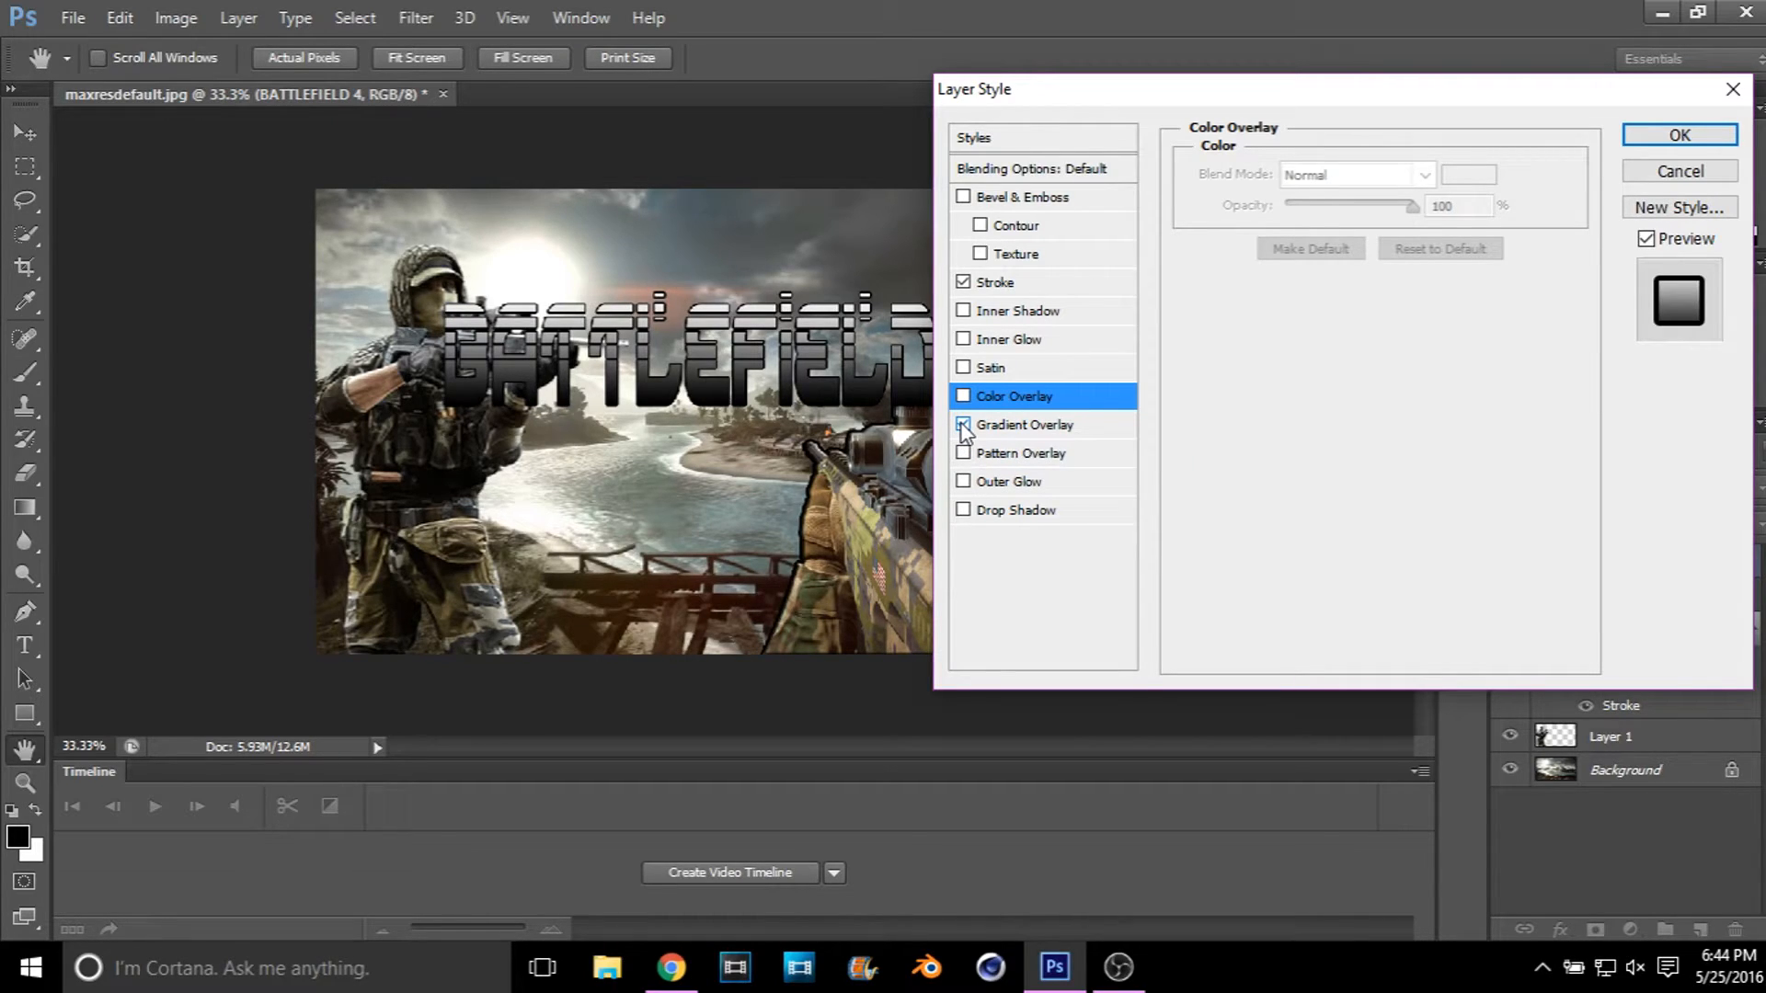
pyautogui.click(1130, 424)
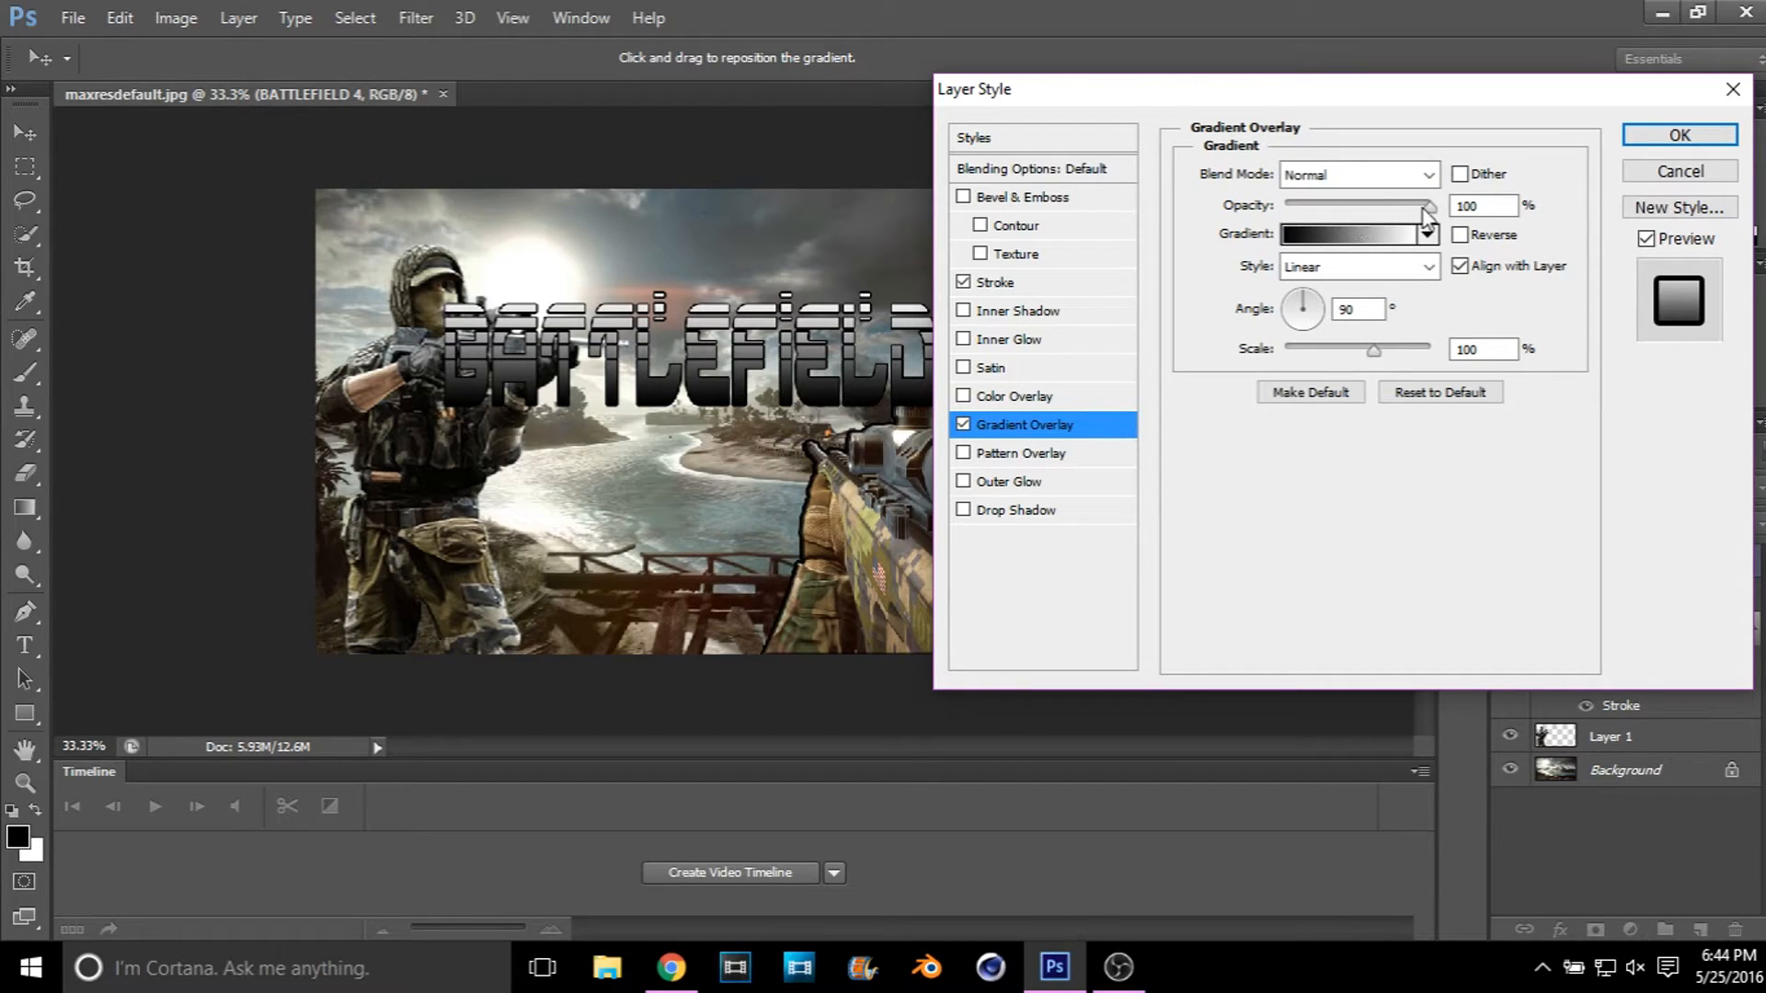
pyautogui.moveTo(1418, 209); pyautogui.dragTo(1299, 210)
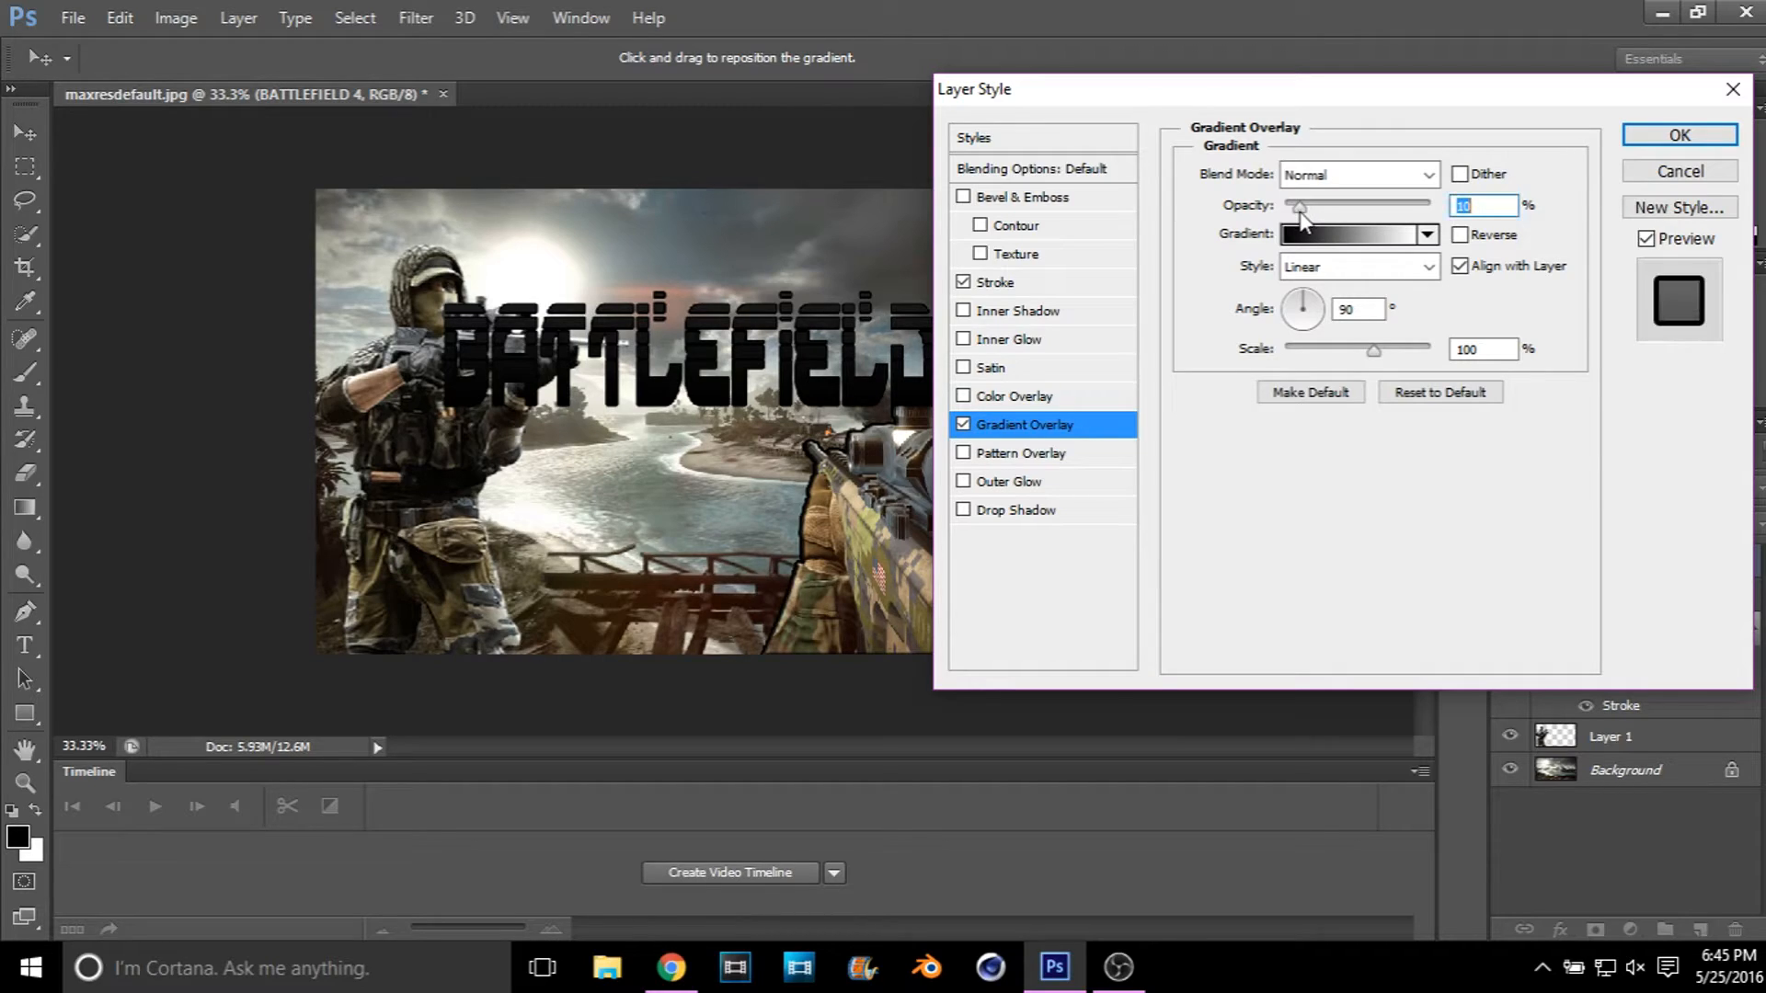
# Step: Try a light pink #fec9c9 Color Overlay on the BATTLEFIELD 4 text
pyautogui.click(1117, 399)
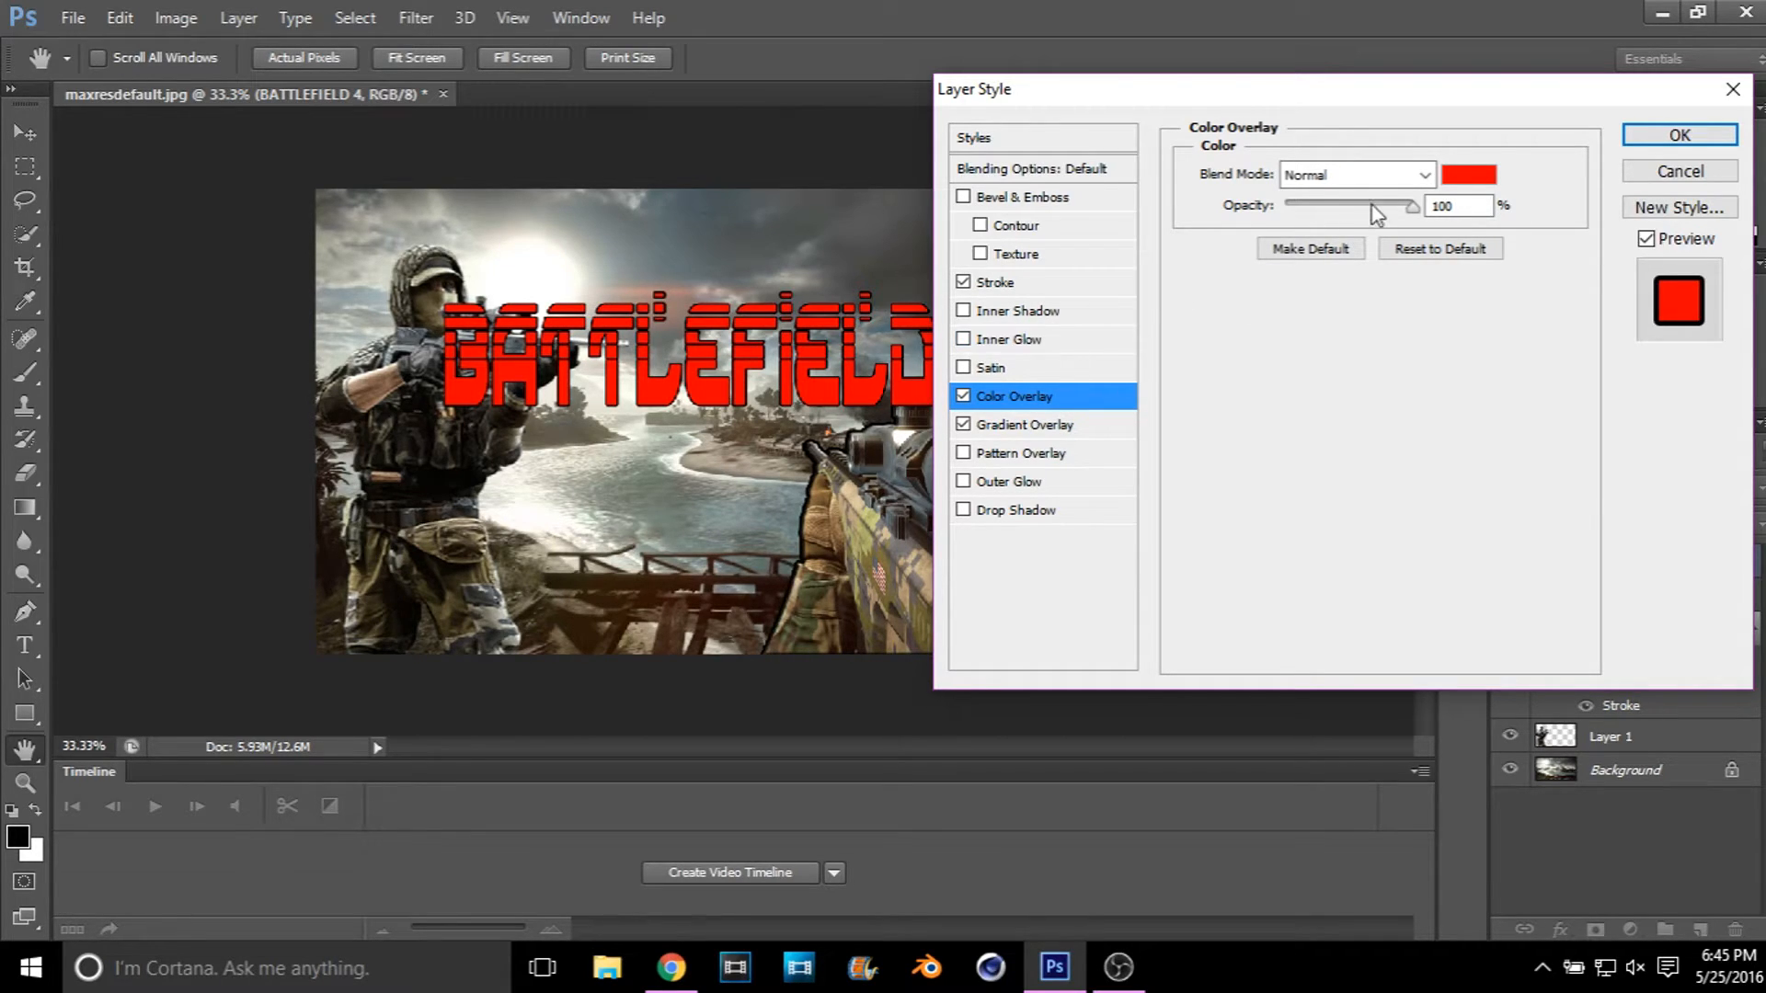
pyautogui.click(1470, 176)
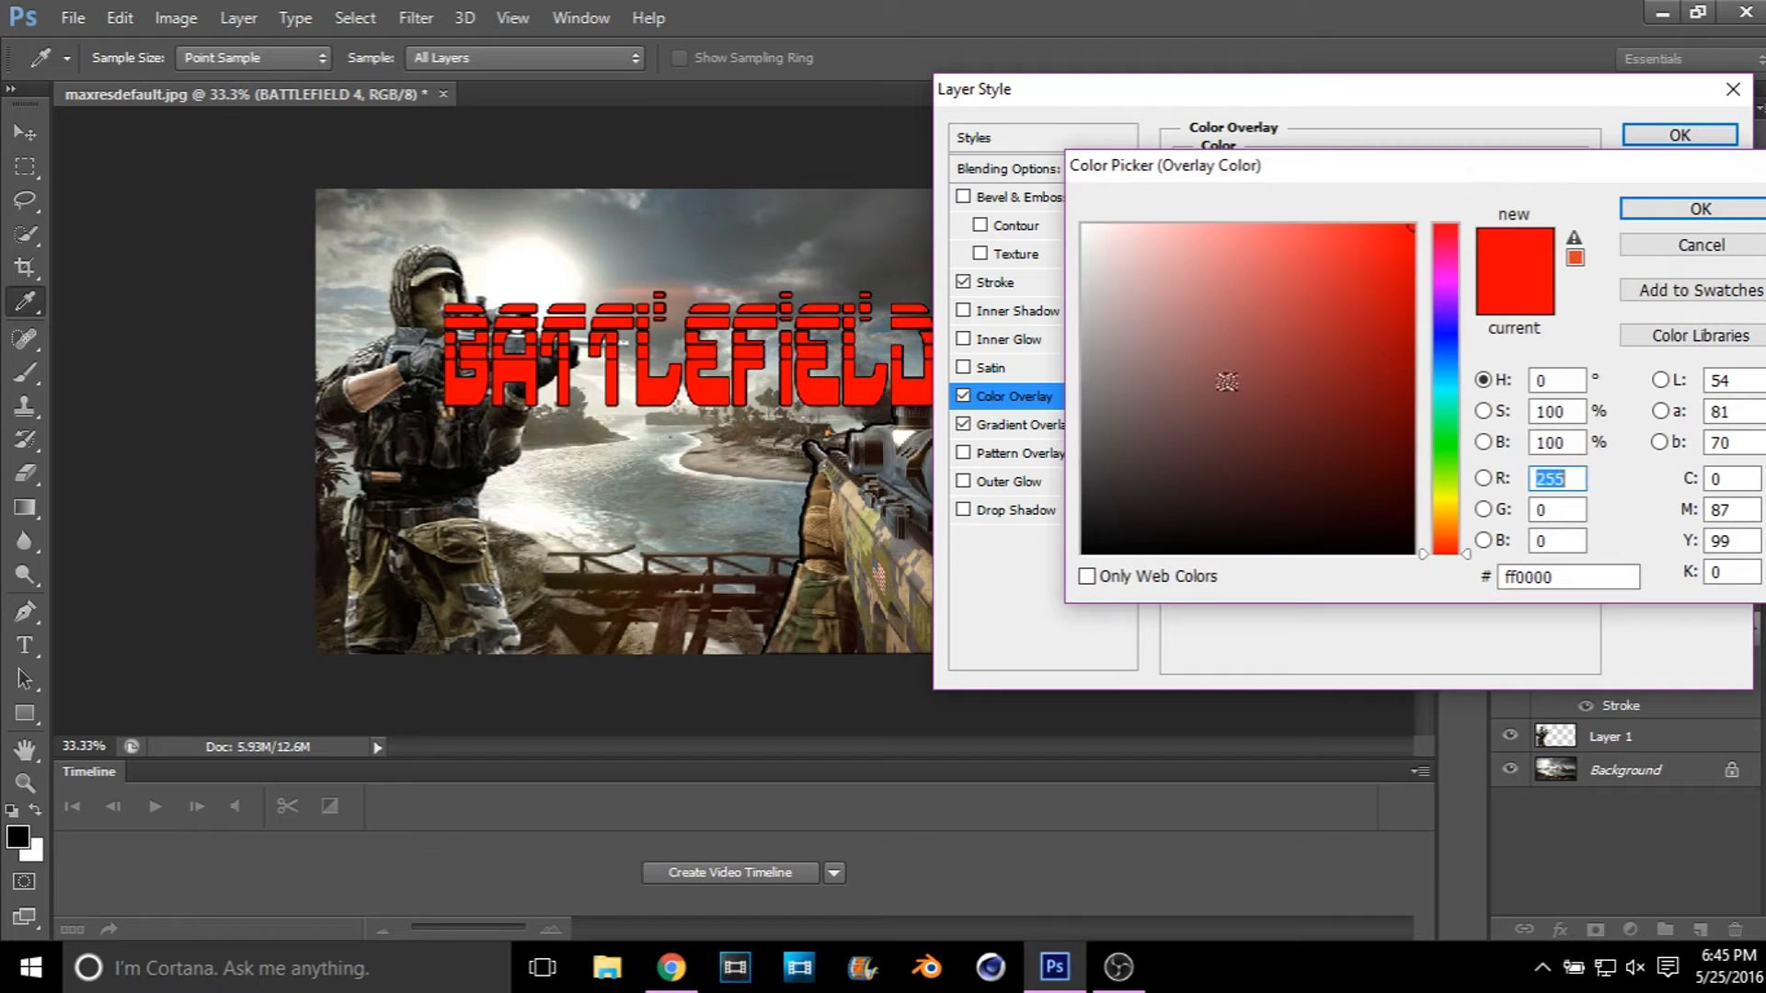
pyautogui.click(1151, 226)
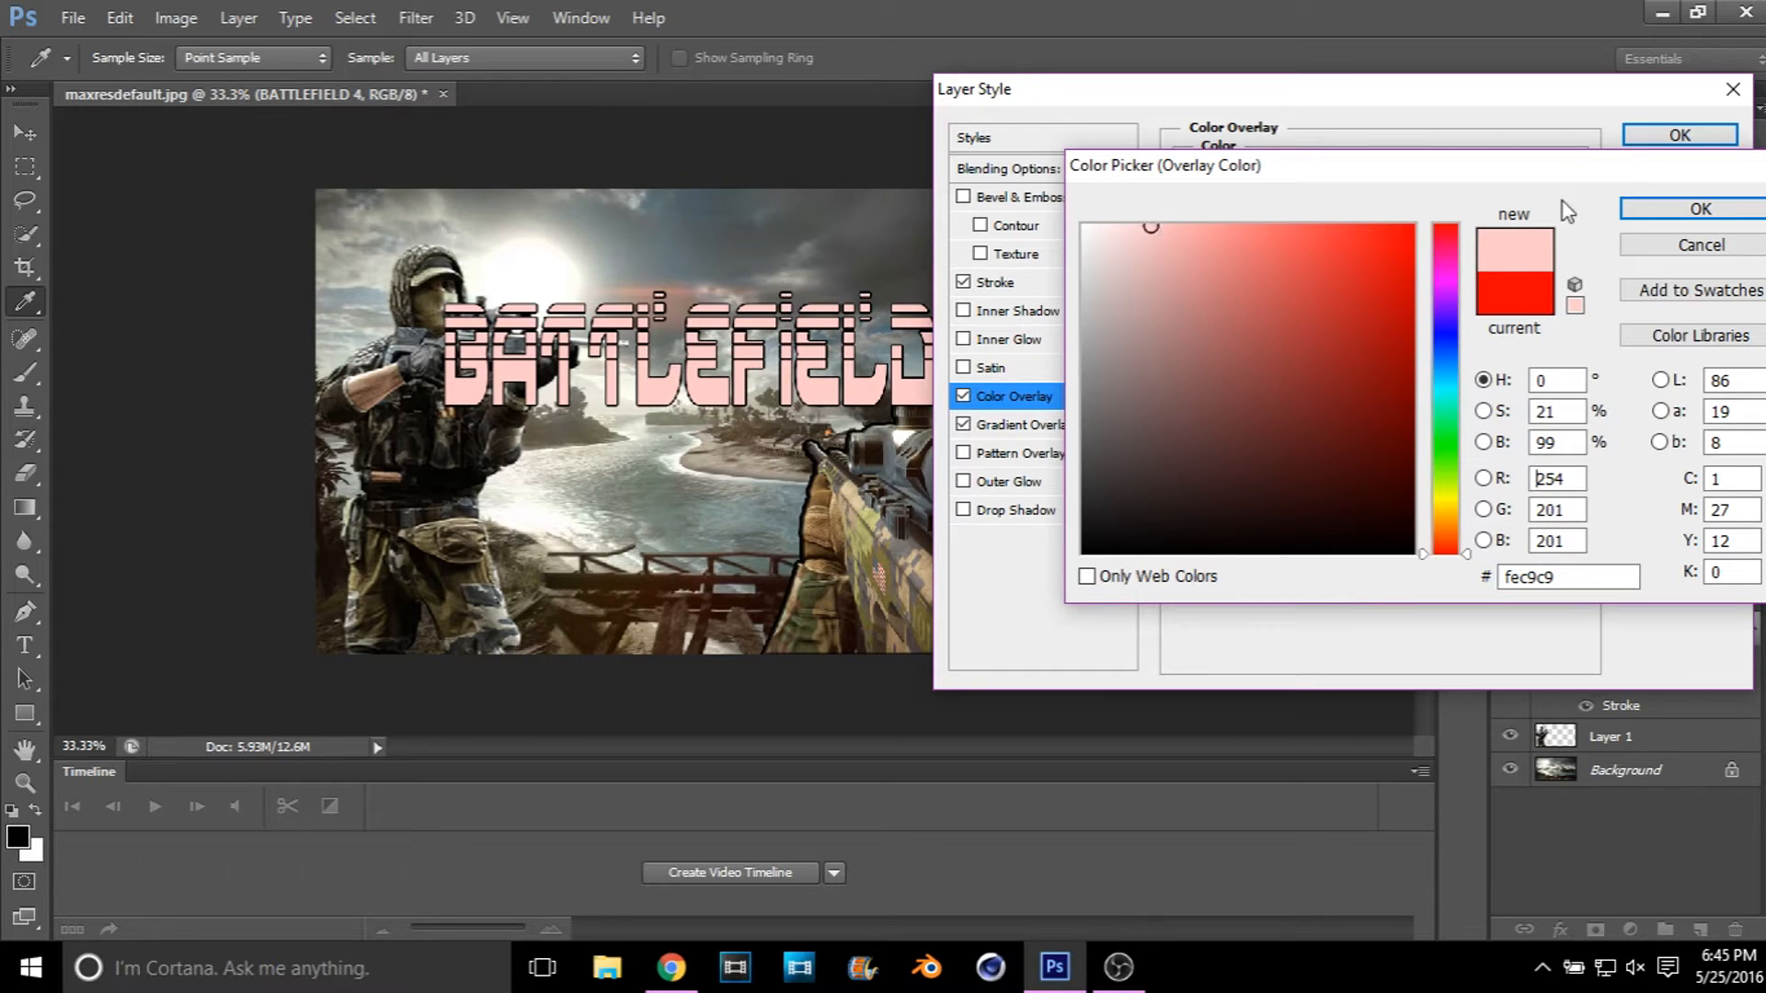
pyautogui.click(1645, 208)
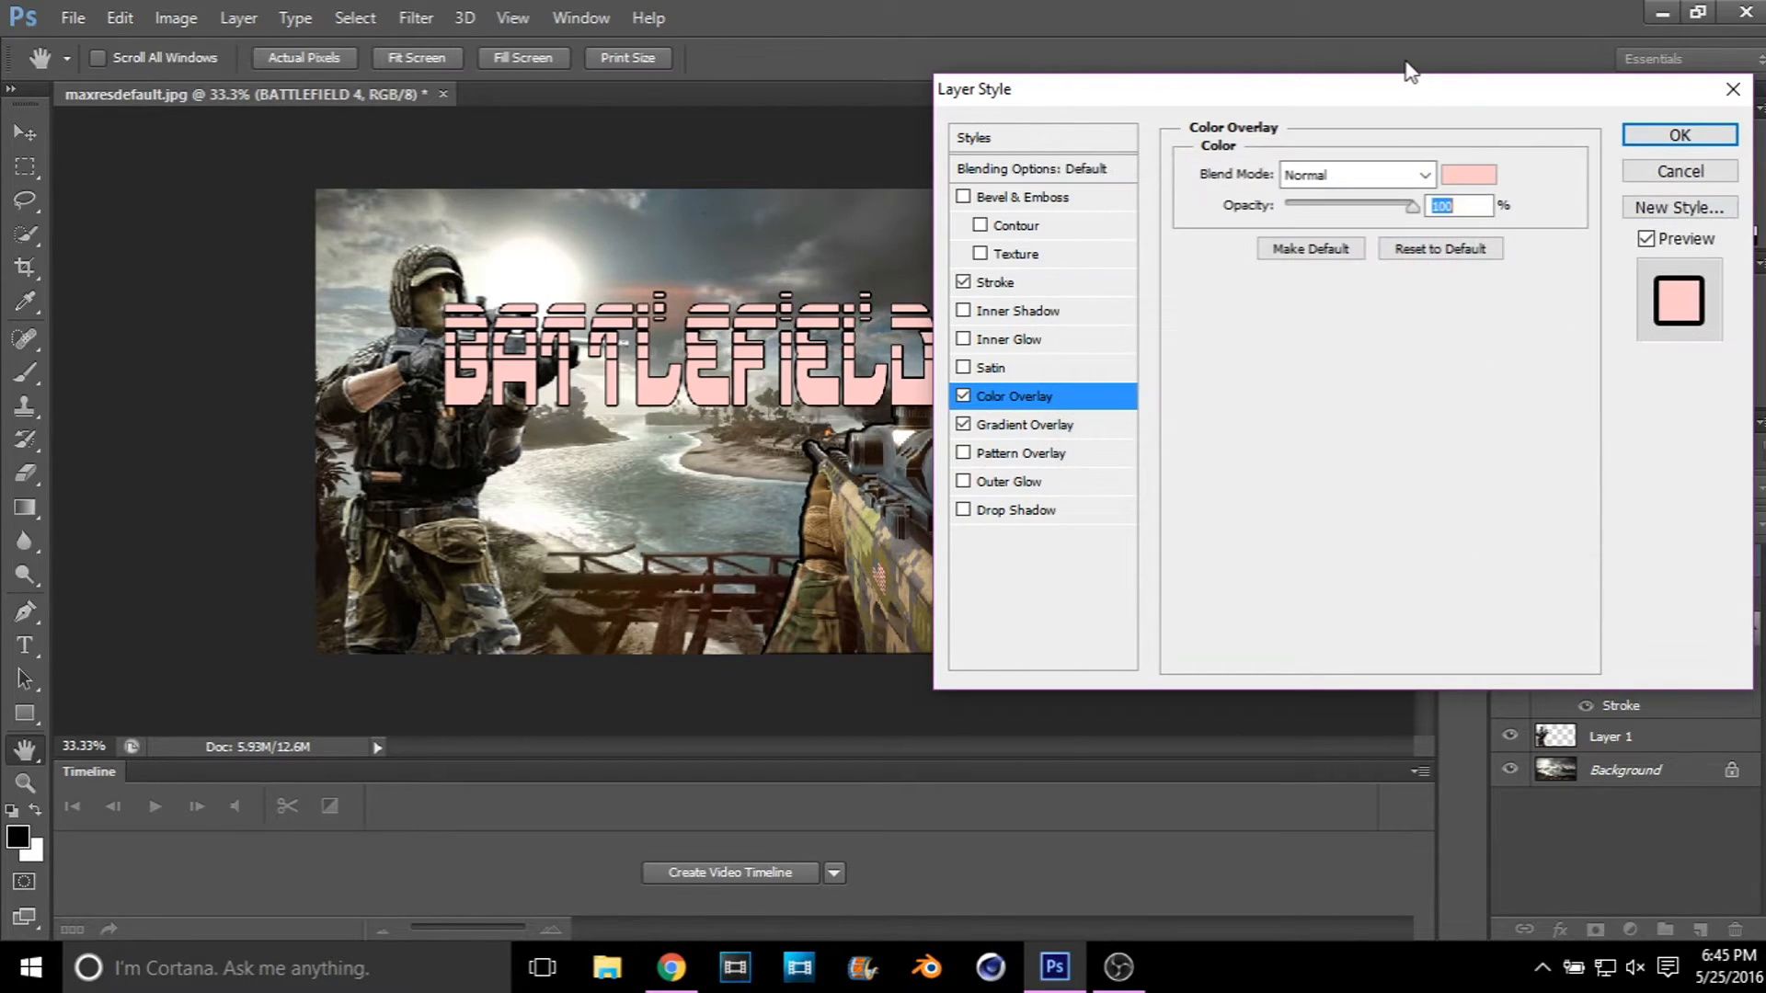
pyautogui.moveTo(1406, 84); pyautogui.dragTo(1516, 105)
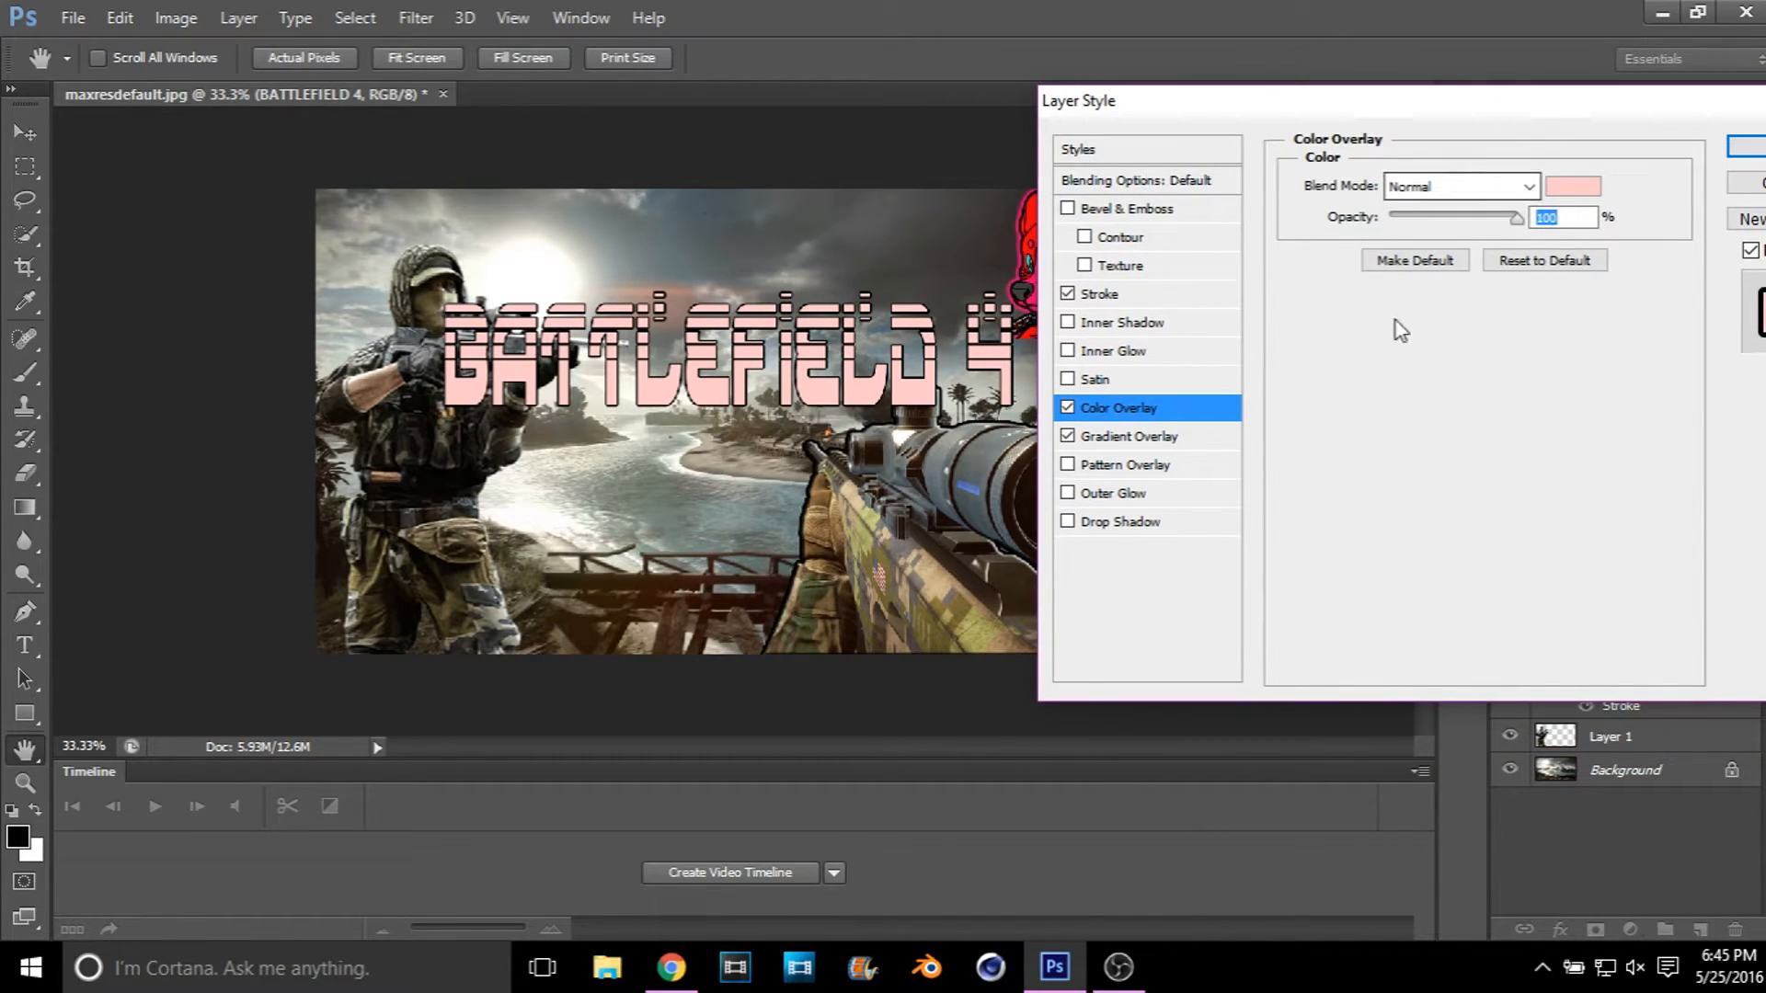
pyautogui.click(1067, 407)
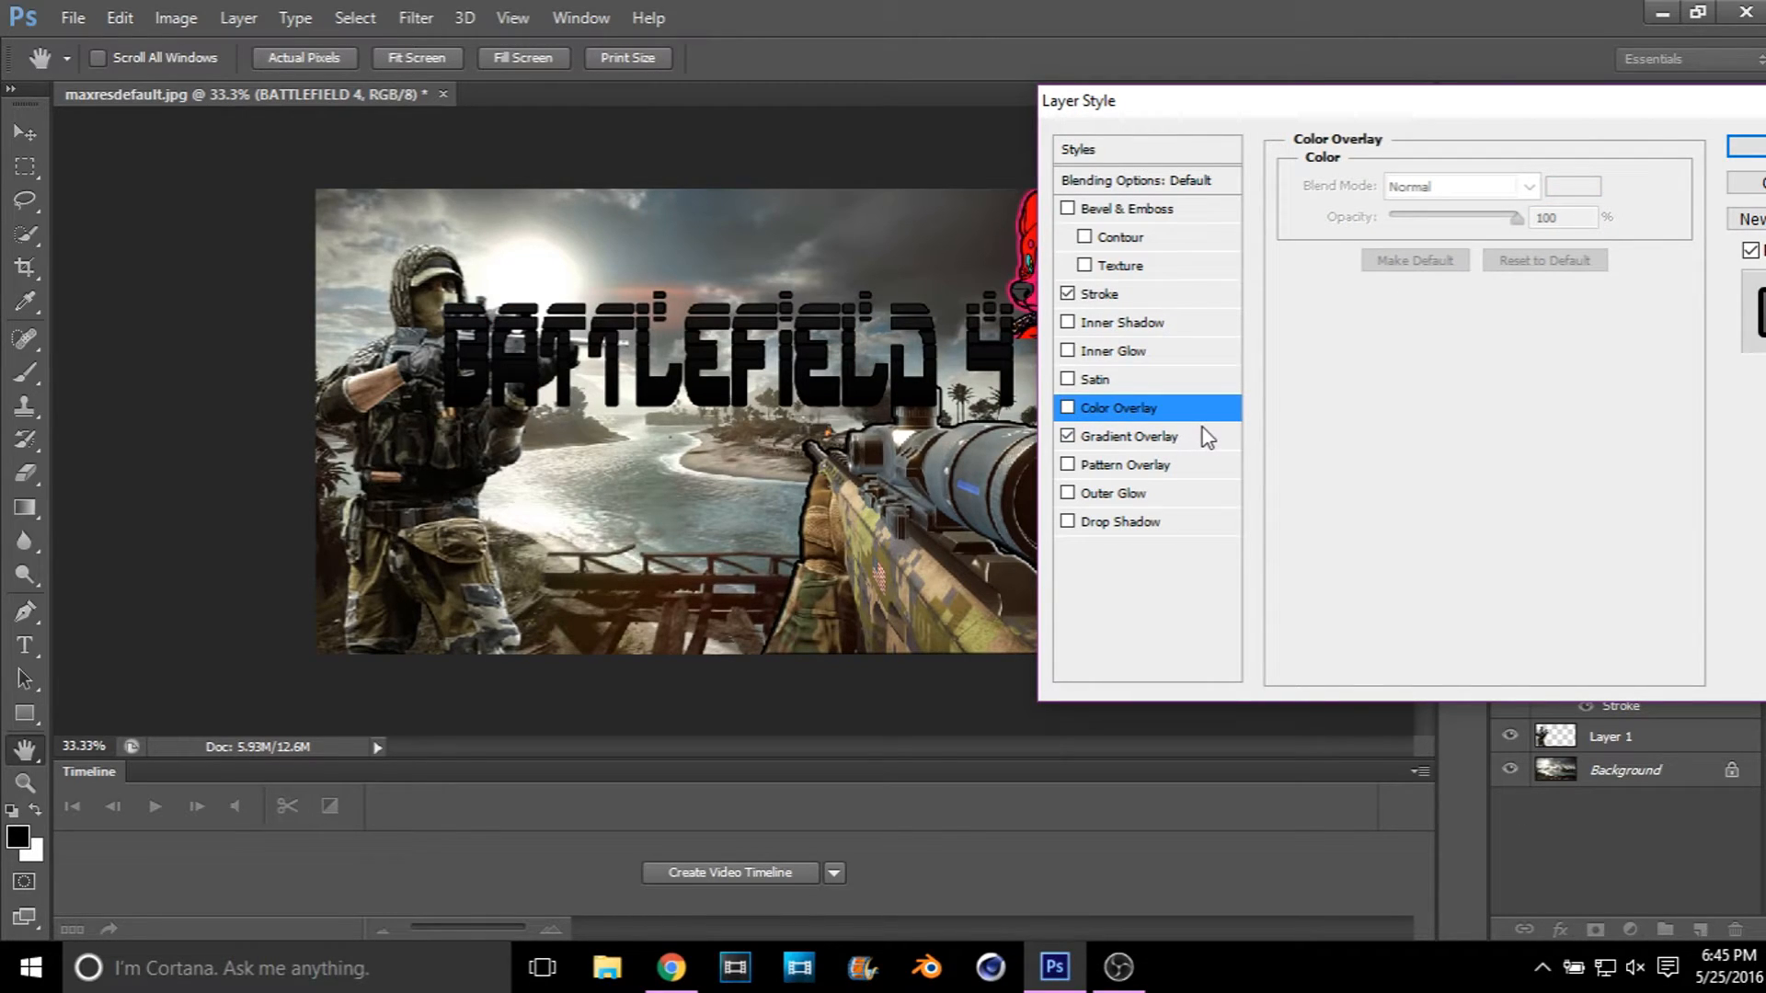
# Step: Set the text's Gradient Overlay to 100% opacity, Linear style and a 96° angle, and apply the layer style
pyautogui.click(1225, 446)
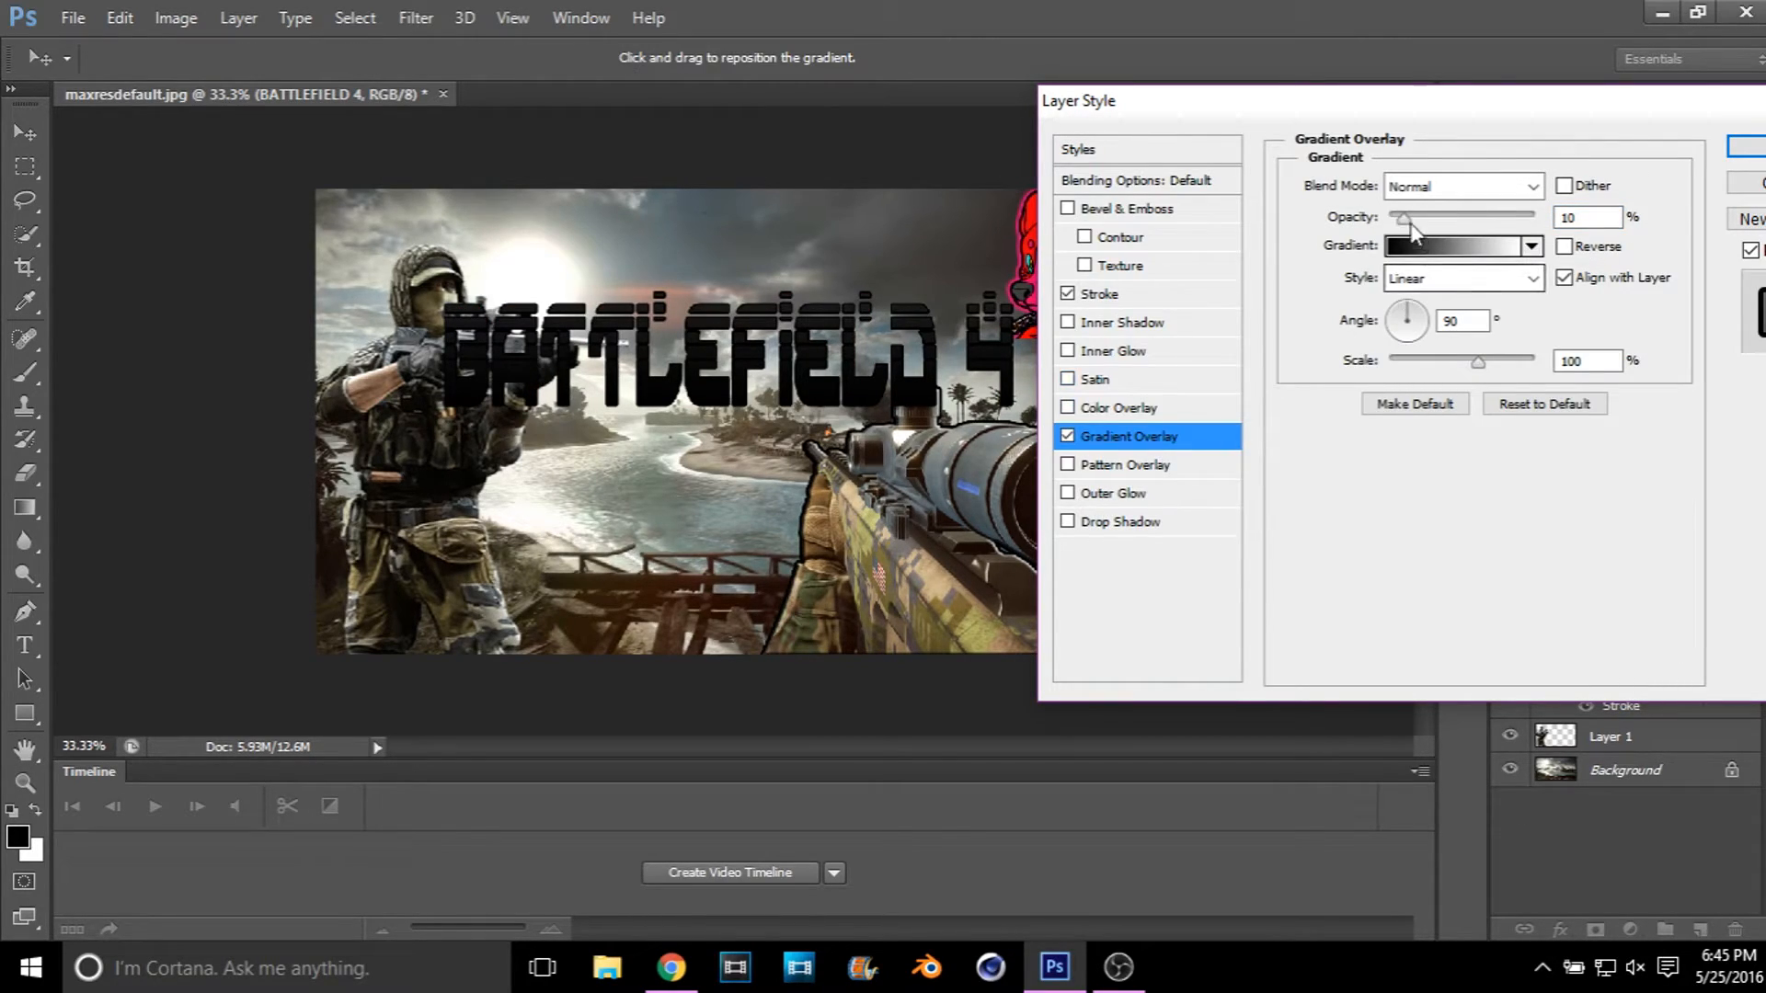
pyautogui.moveTo(1405, 218); pyautogui.dragTo(1534, 218)
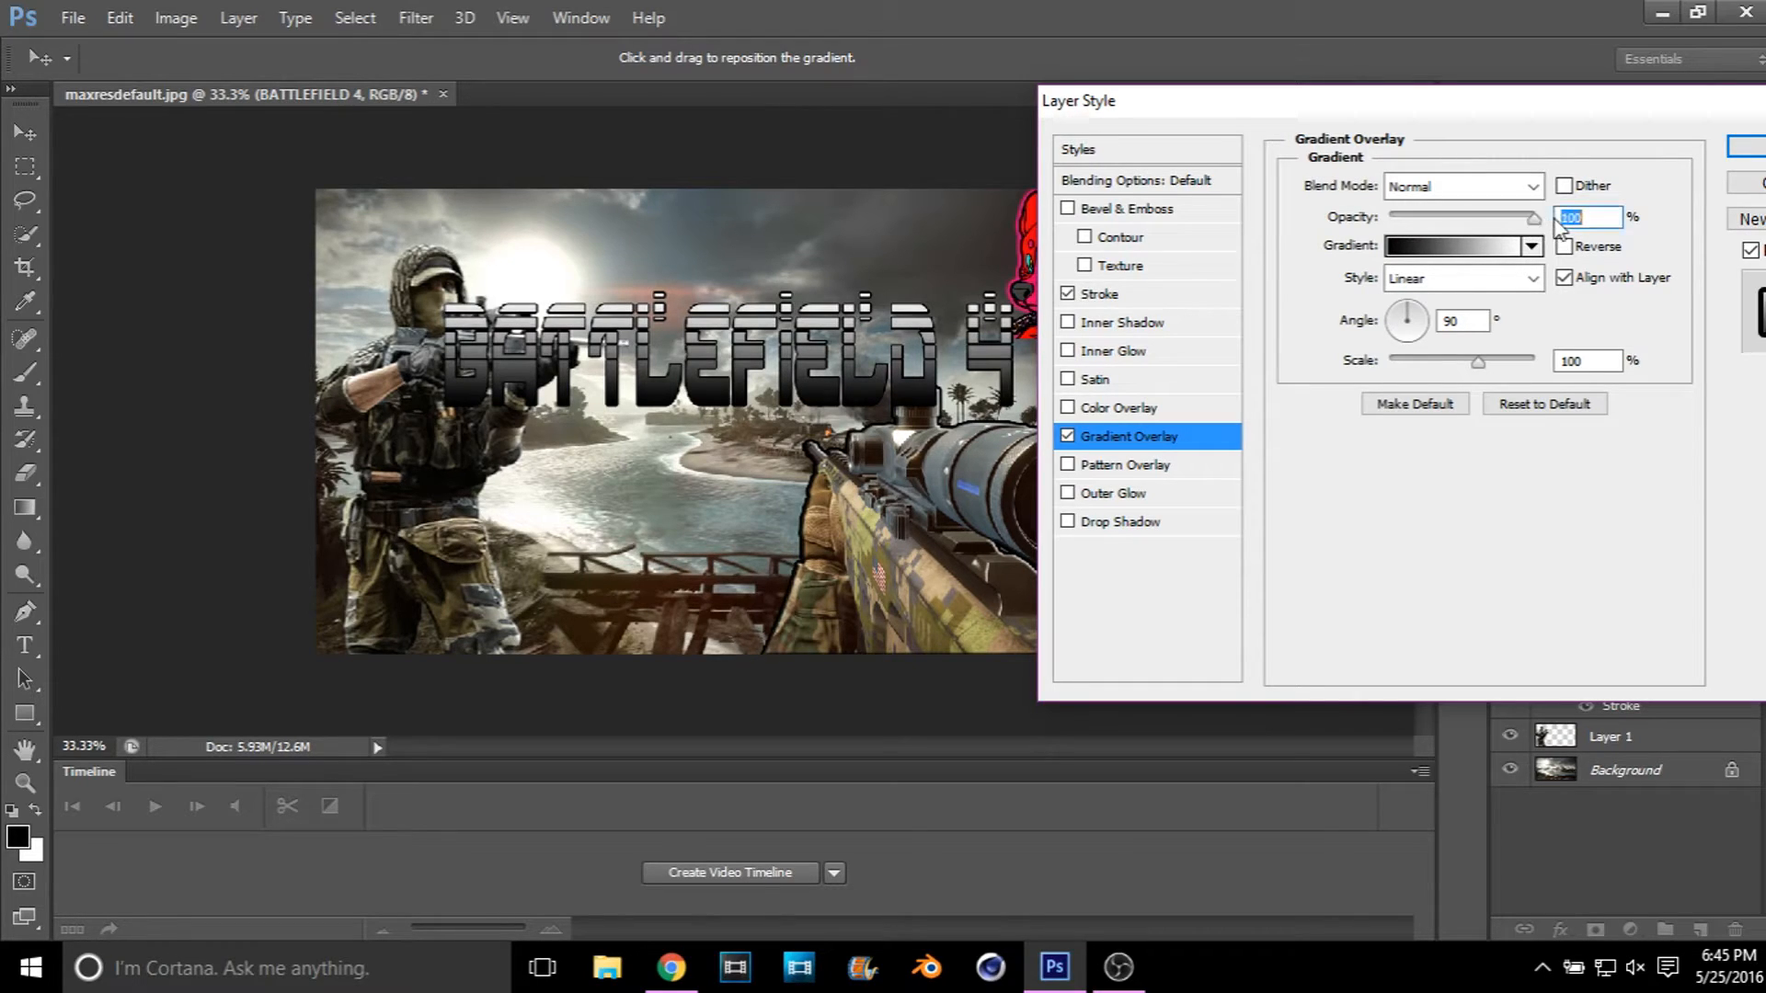
pyautogui.click(1529, 277)
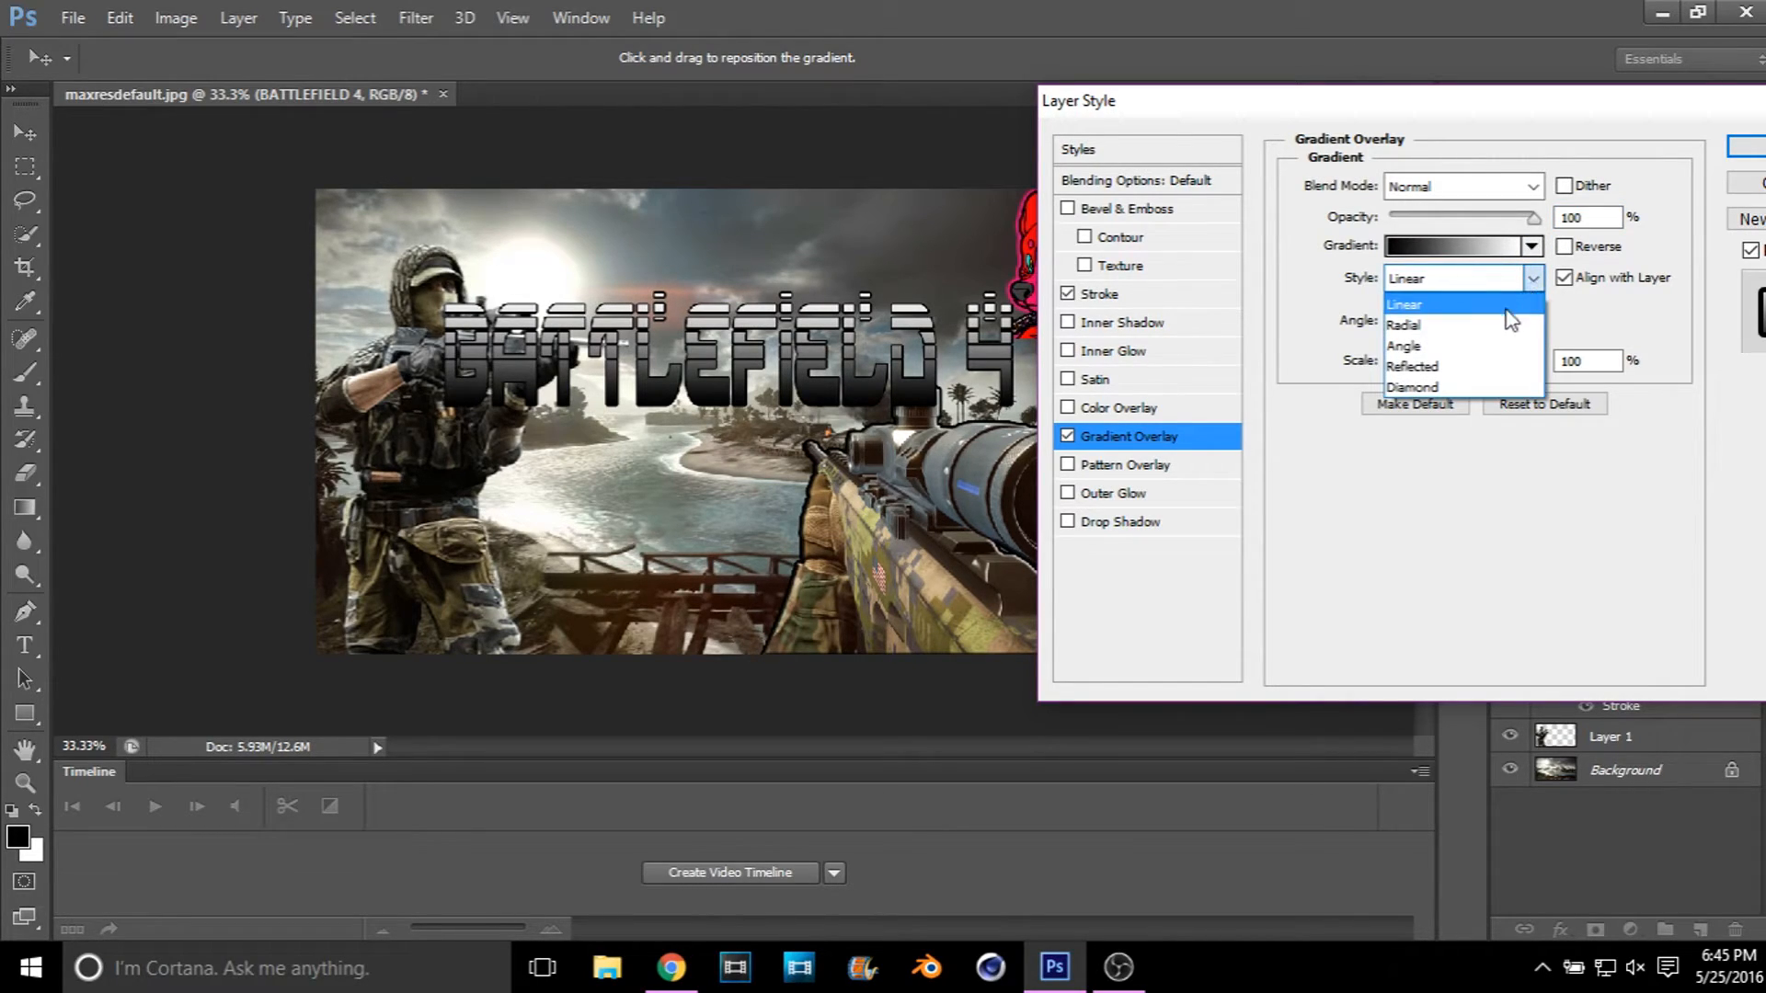
pyautogui.click(1532, 279)
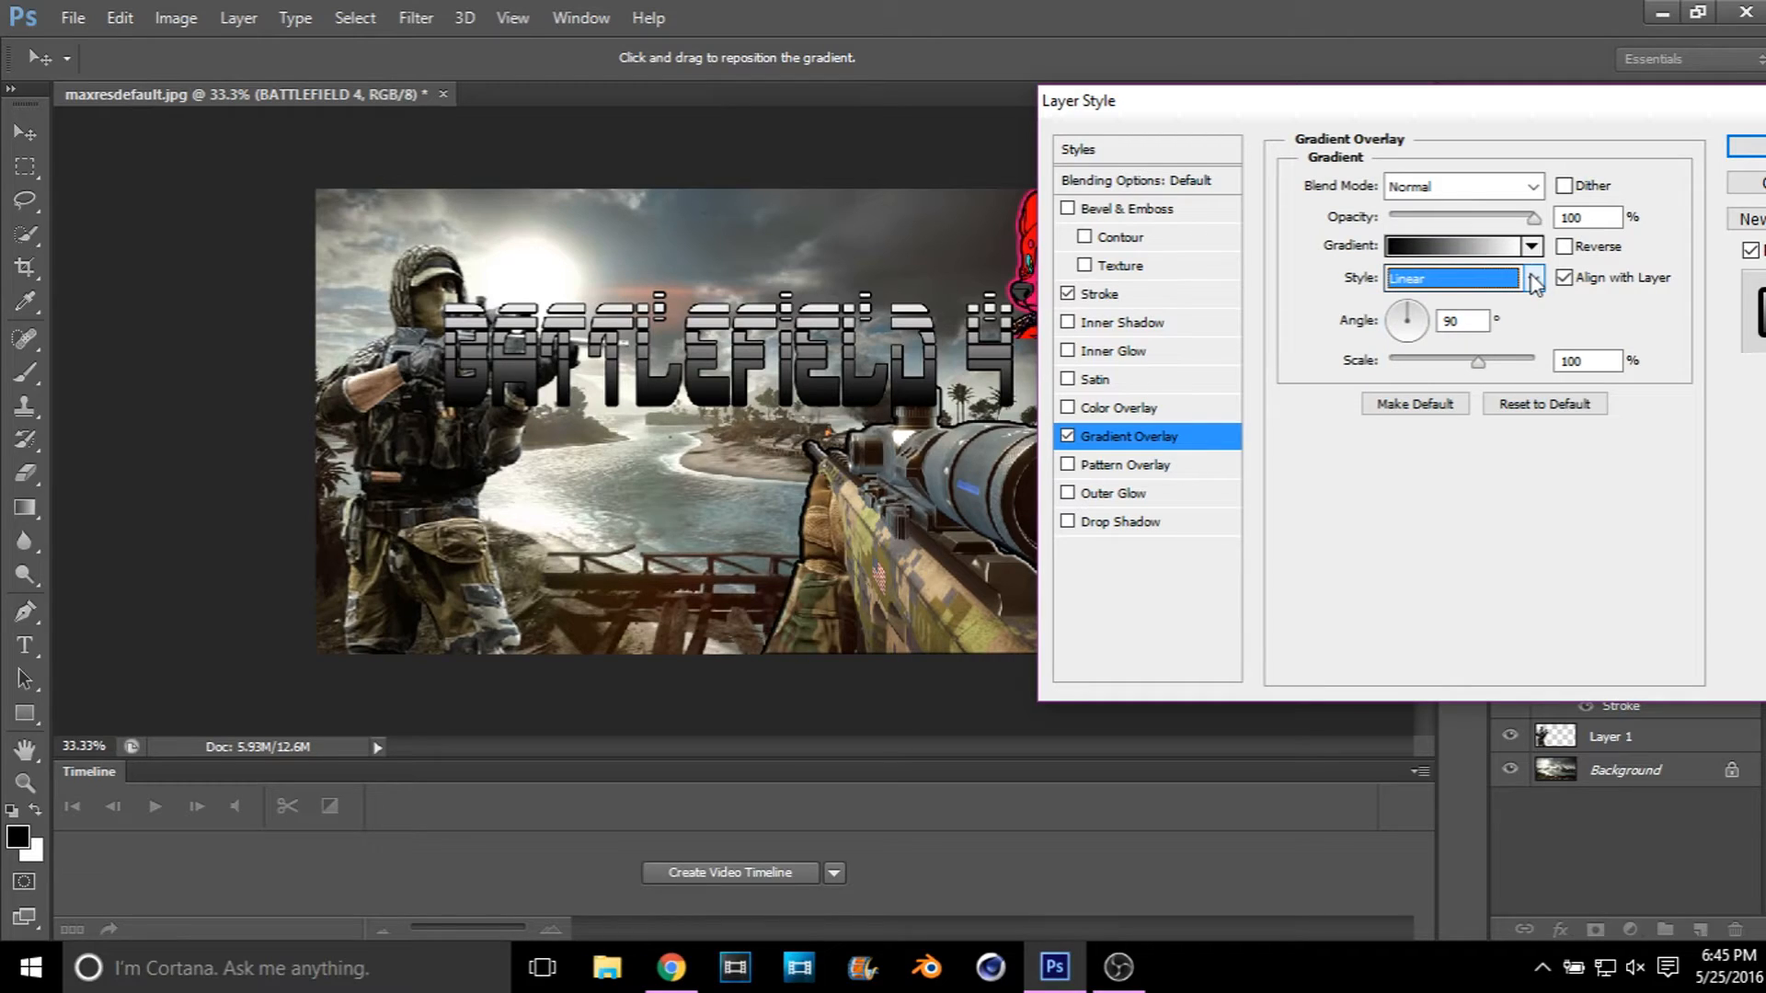
pyautogui.moveTo(1402, 322); pyautogui.dragTo(1396, 317)
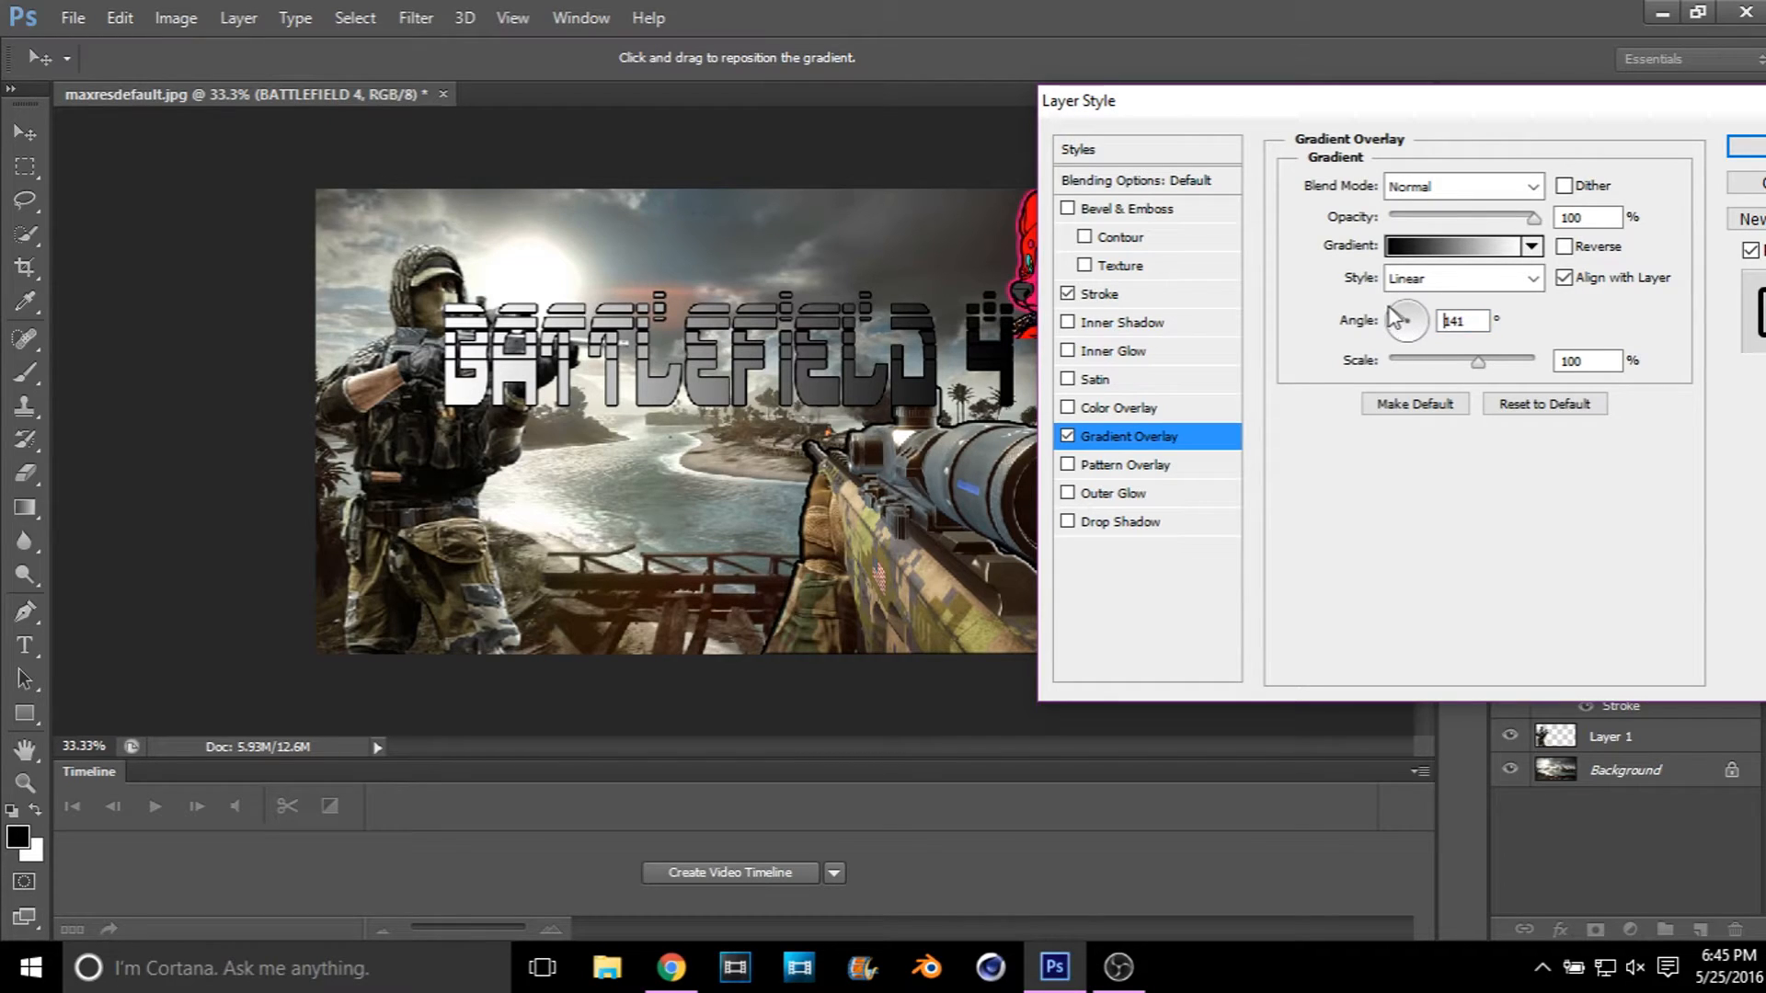
pyautogui.moveTo(1394, 318)
pyautogui.mouseDown()
pyautogui.moveTo(1428, 352)
pyautogui.moveTo(1435, 330)
pyautogui.moveTo(1411, 308)
pyautogui.mouseUp()
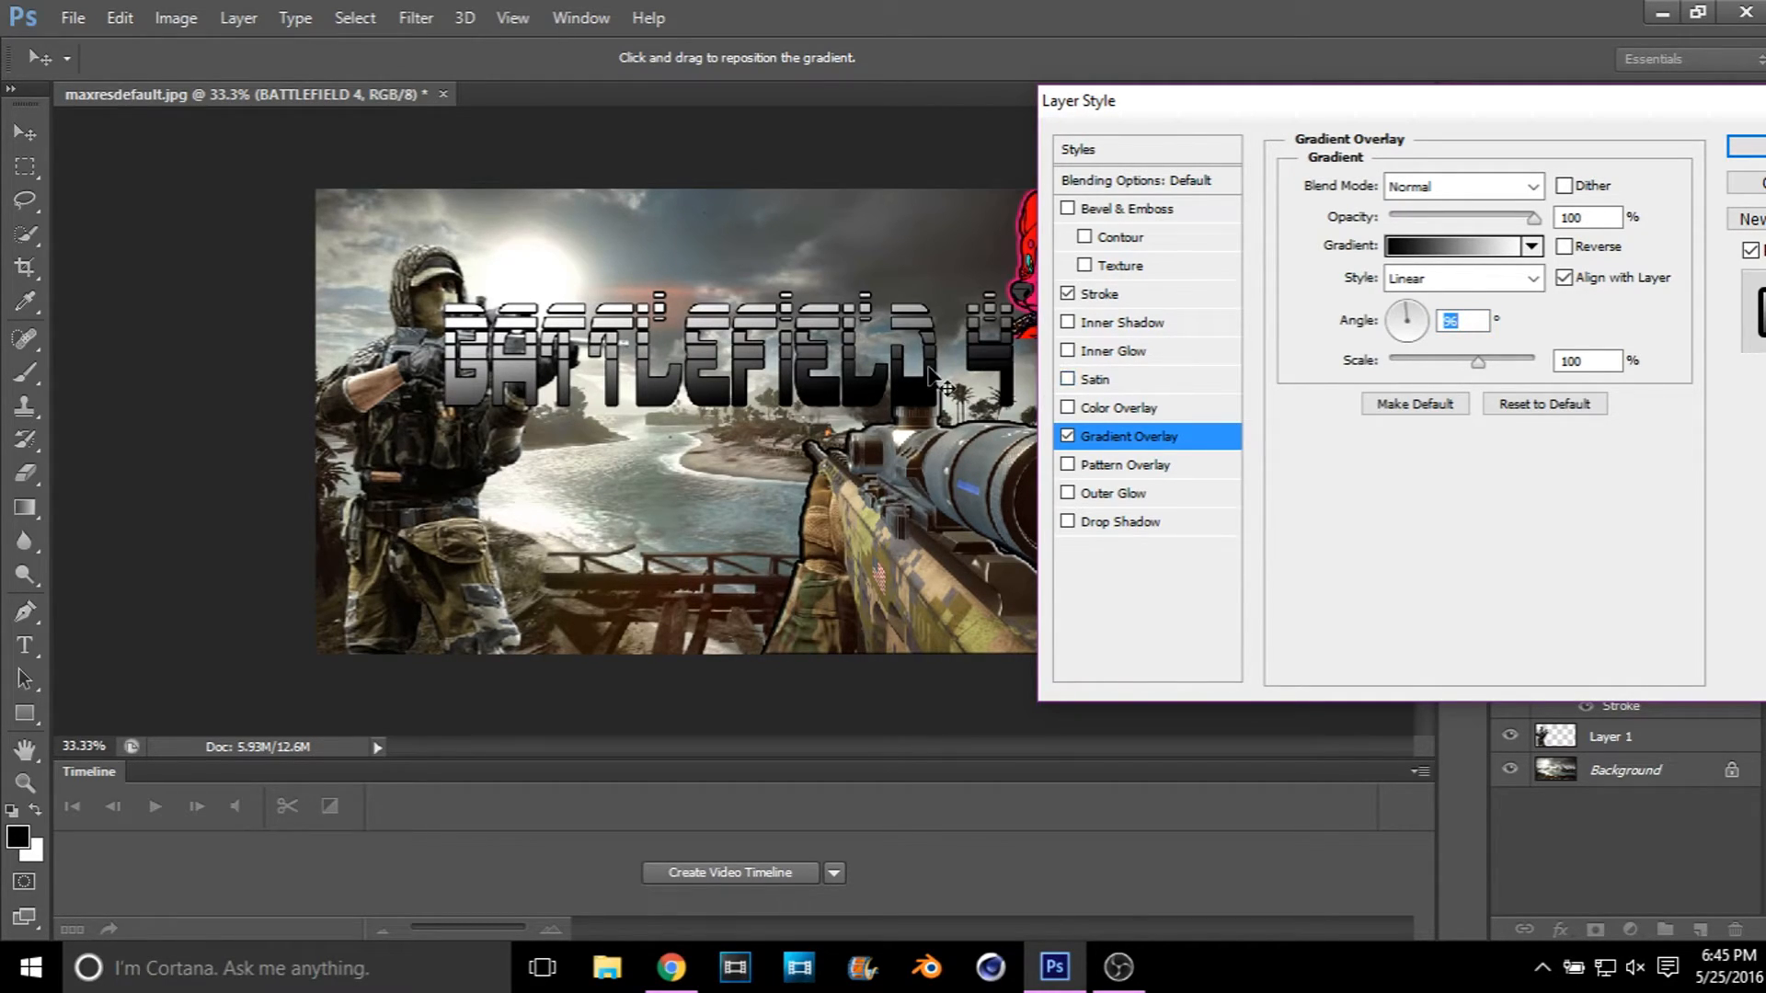
pyautogui.click(1747, 147)
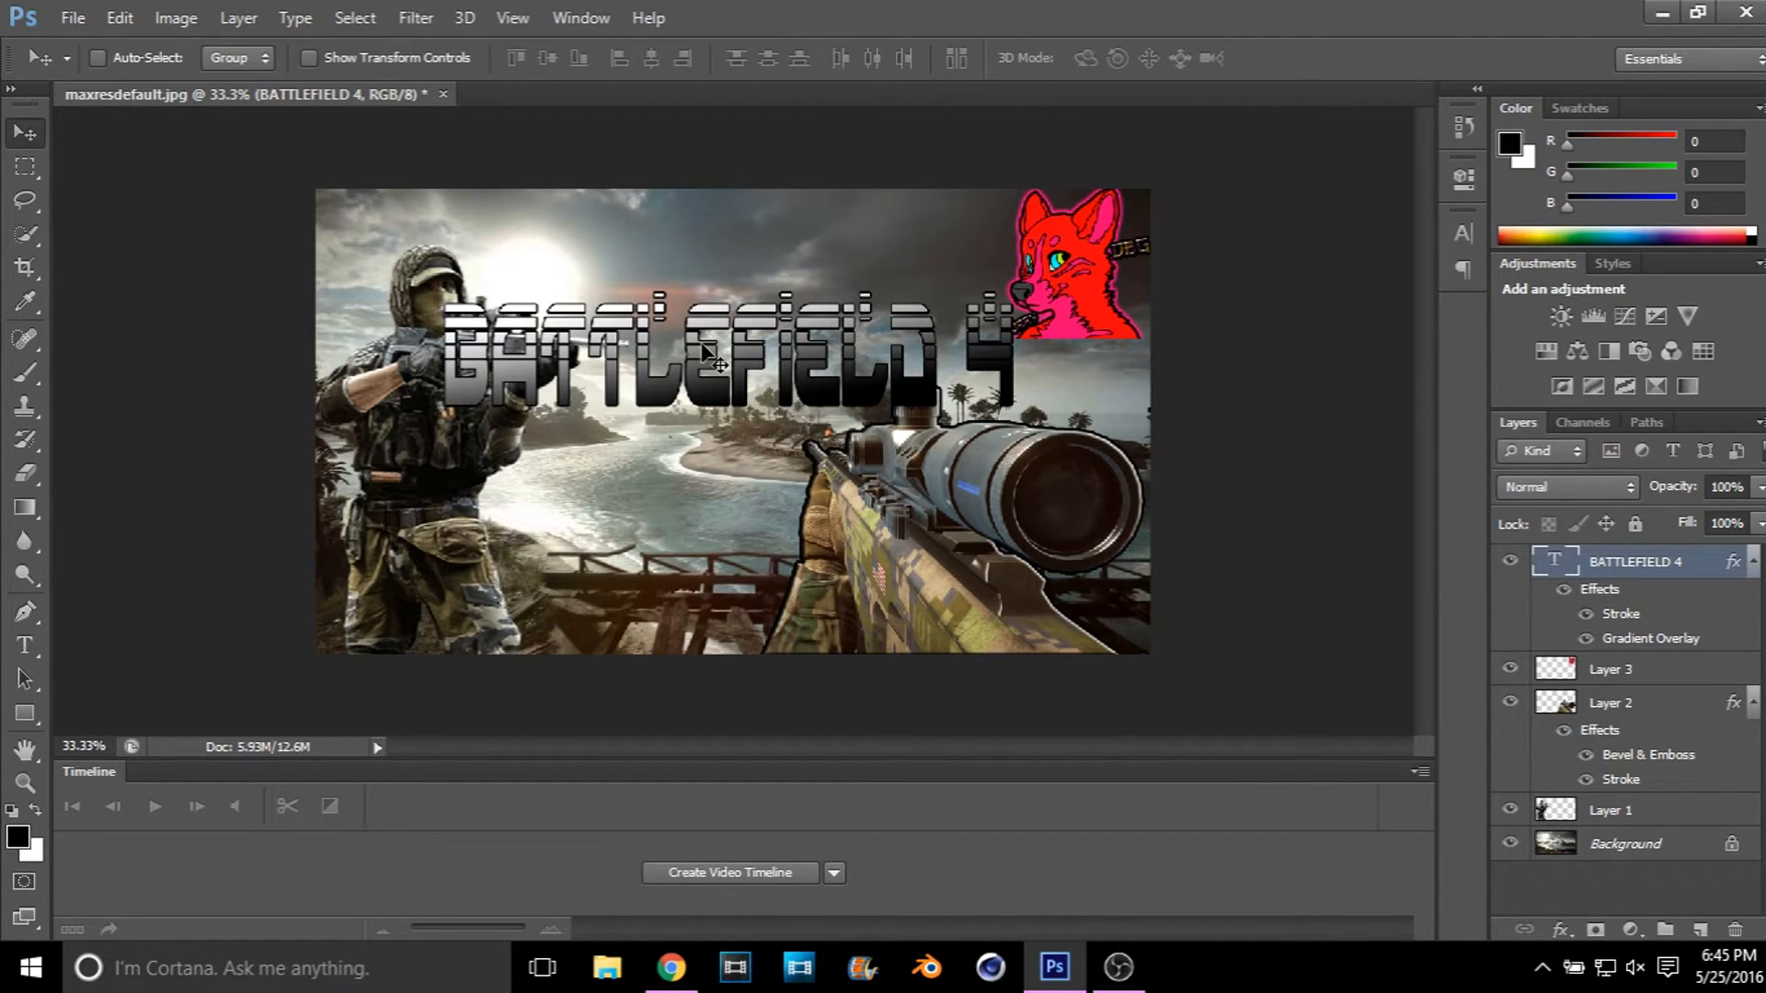
# Step: Scale the BATTLEFIELD 4 text to about 85% width and 77% height, rotate it about -2°, and place it along the image's upper edge beside the fox
pyautogui.hotkey('ctrl', 't')
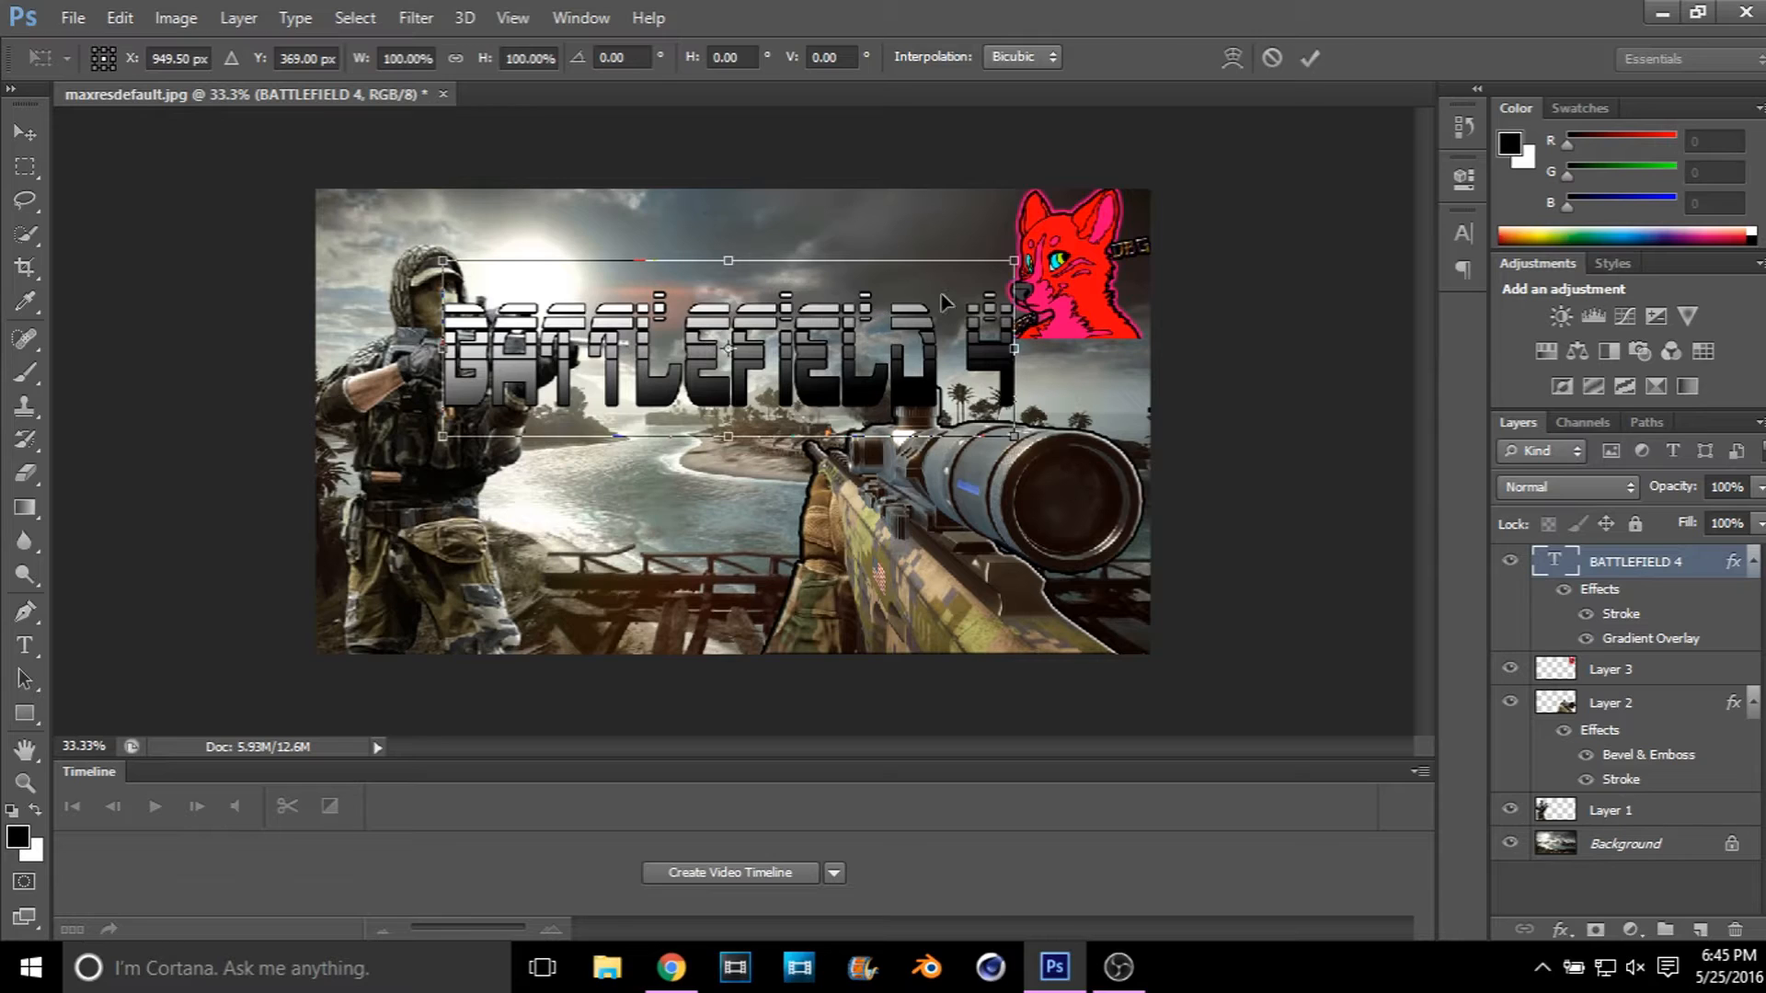
pyautogui.moveTo(1049, 257); pyautogui.dragTo(1000, 204)
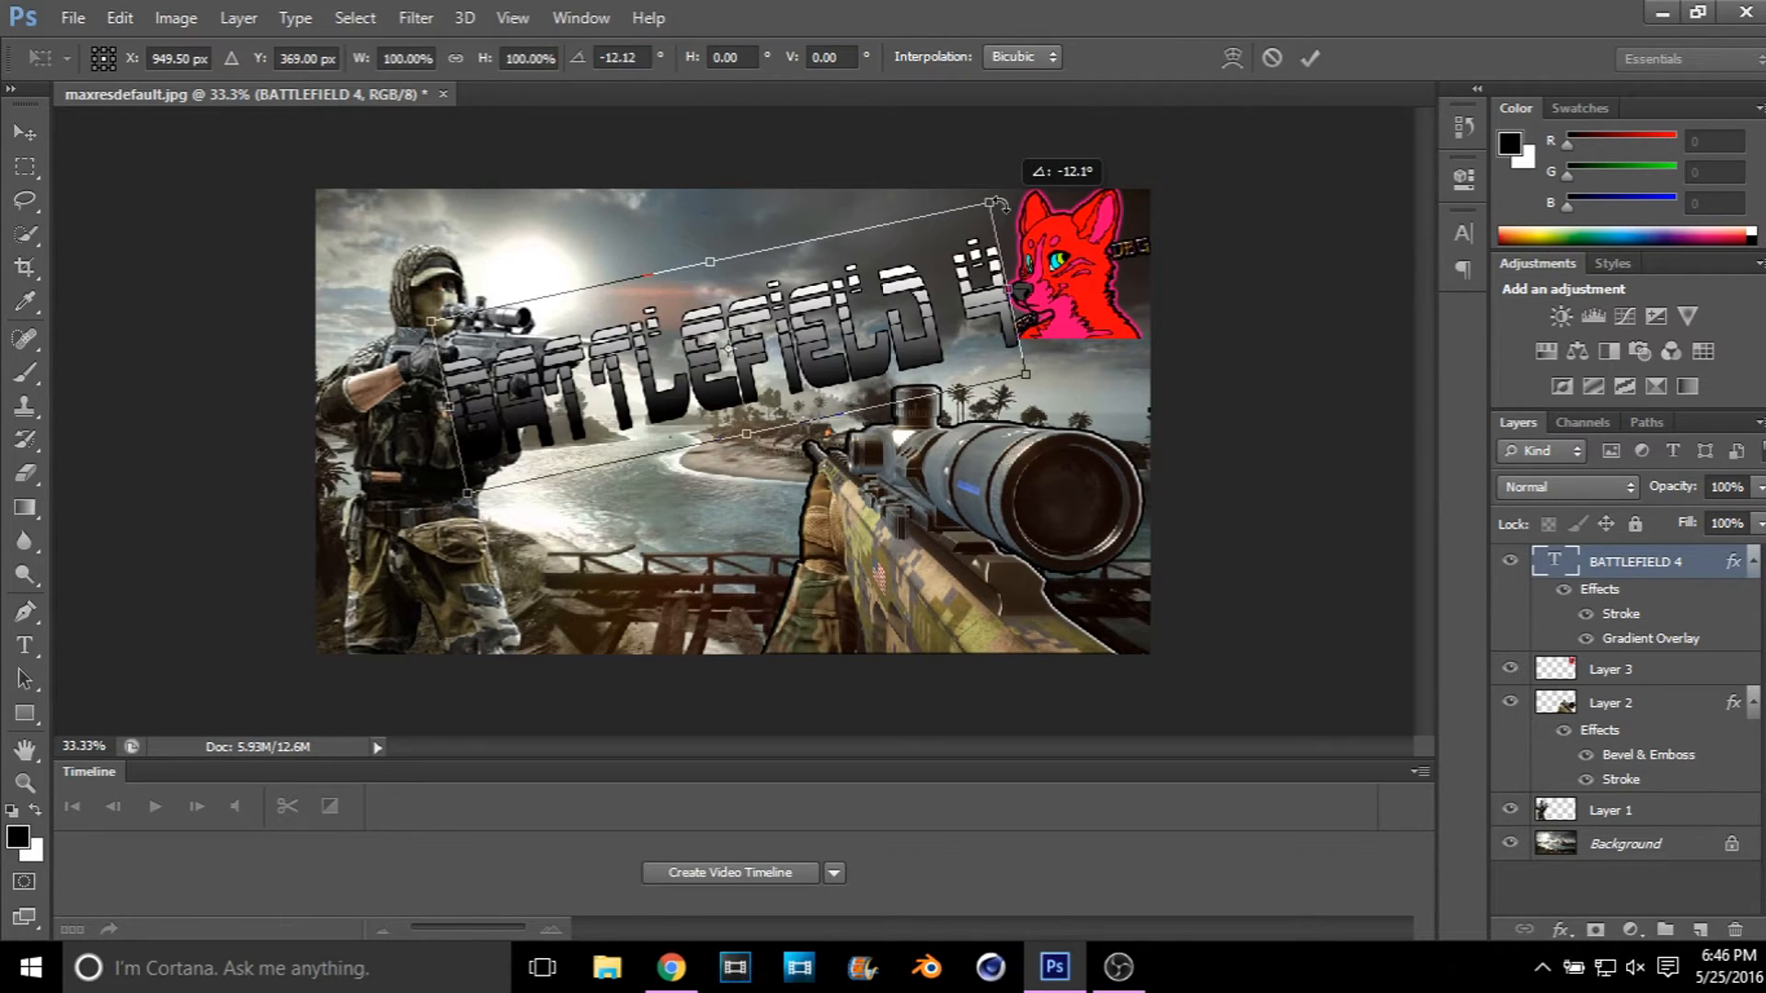
pyautogui.moveTo(806, 344); pyautogui.dragTo(778, 366)
pyautogui.moveTo(654, 289); pyautogui.dragTo(664, 322)
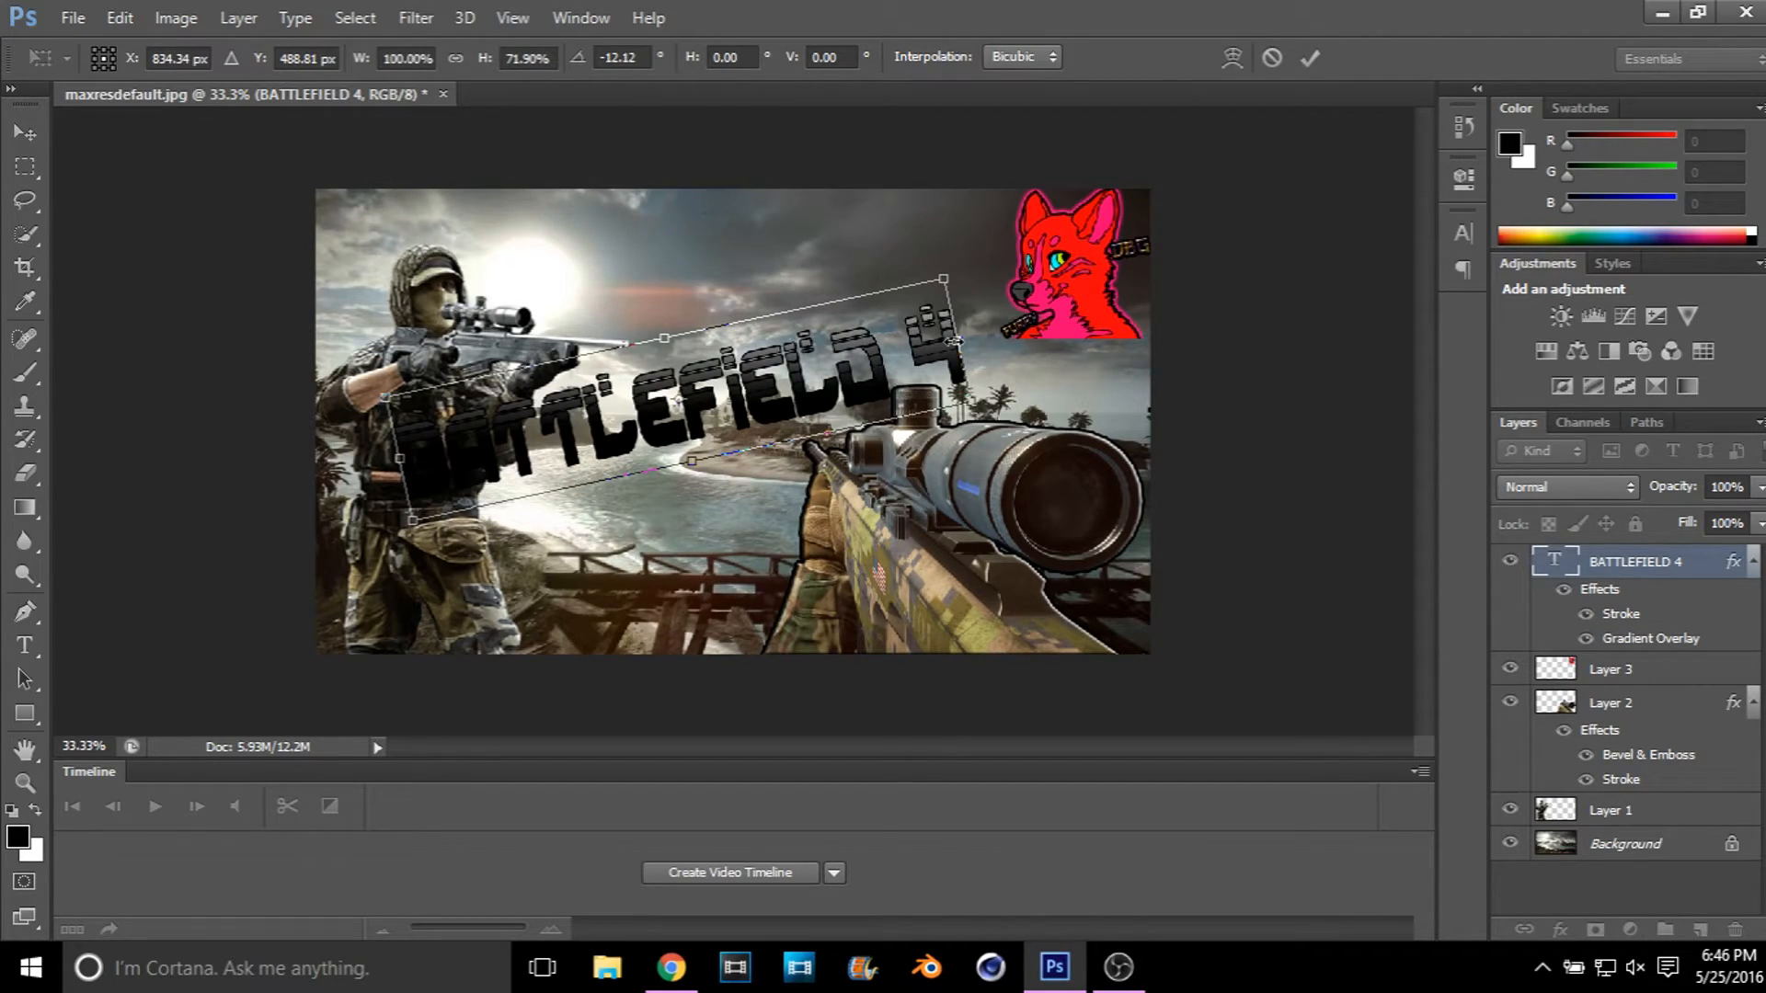
pyautogui.moveTo(954, 341); pyautogui.dragTo(935, 345)
pyautogui.moveTo(655, 340); pyautogui.dragTo(641, 357)
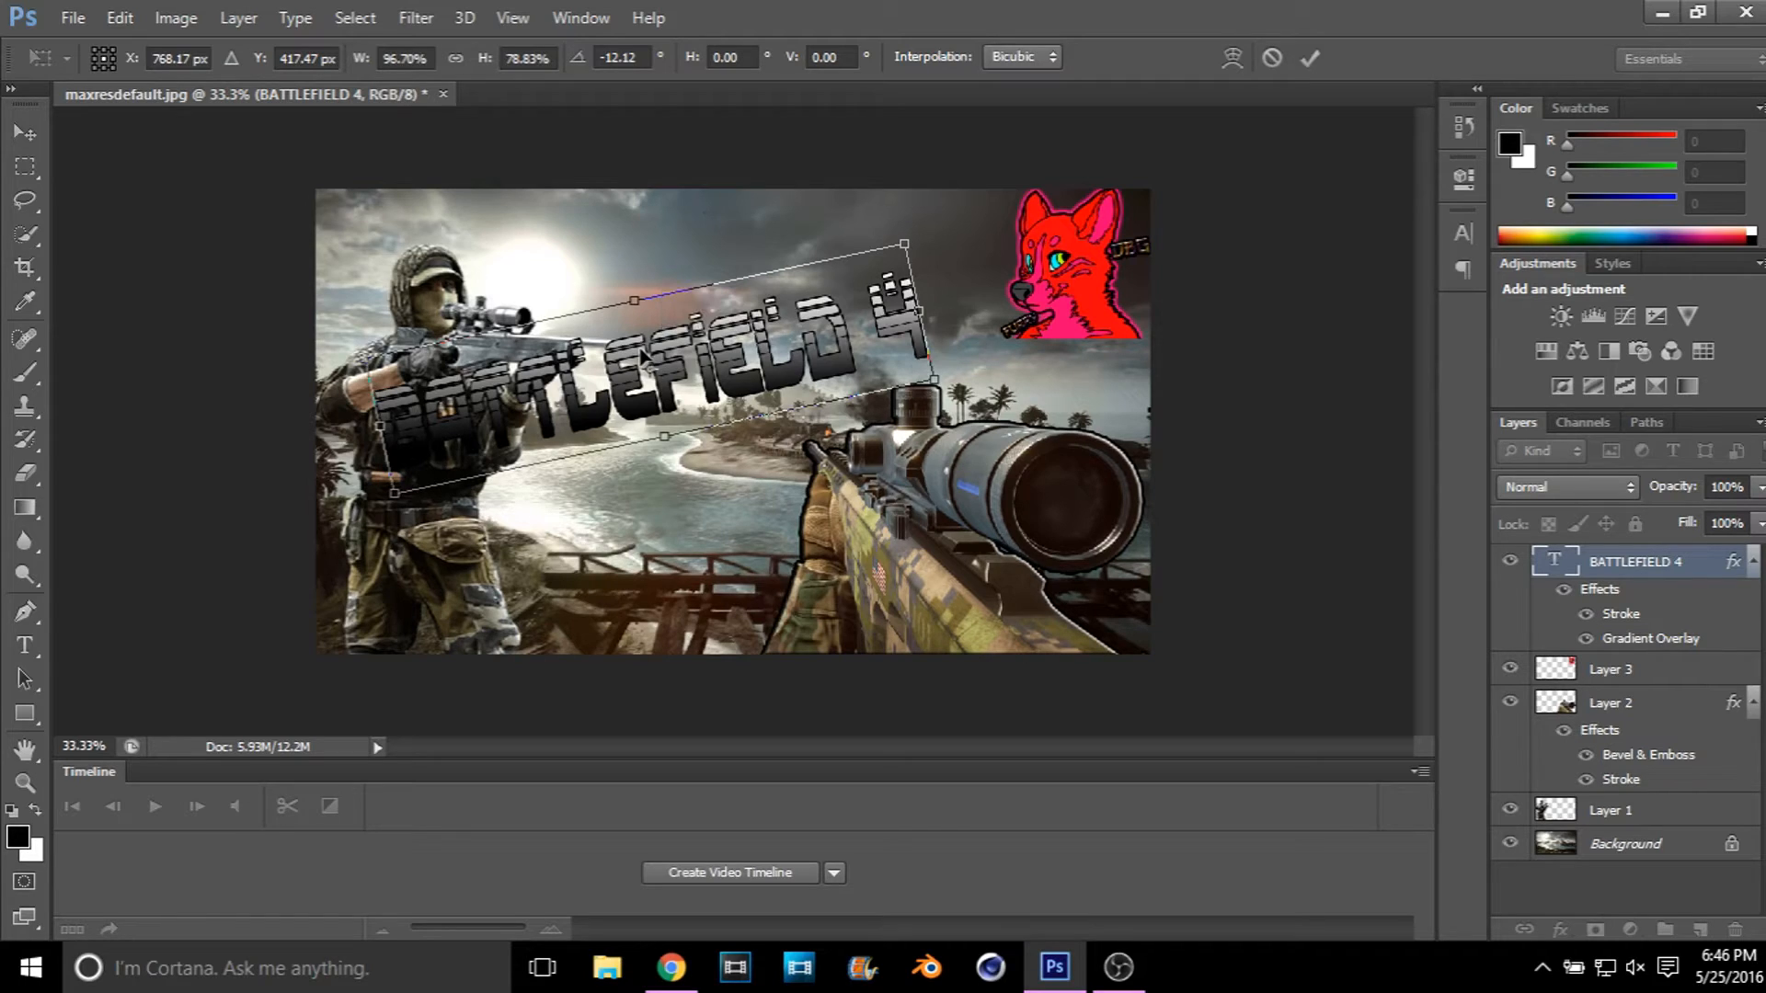
pyautogui.moveTo(946, 328); pyautogui.dragTo(857, 295)
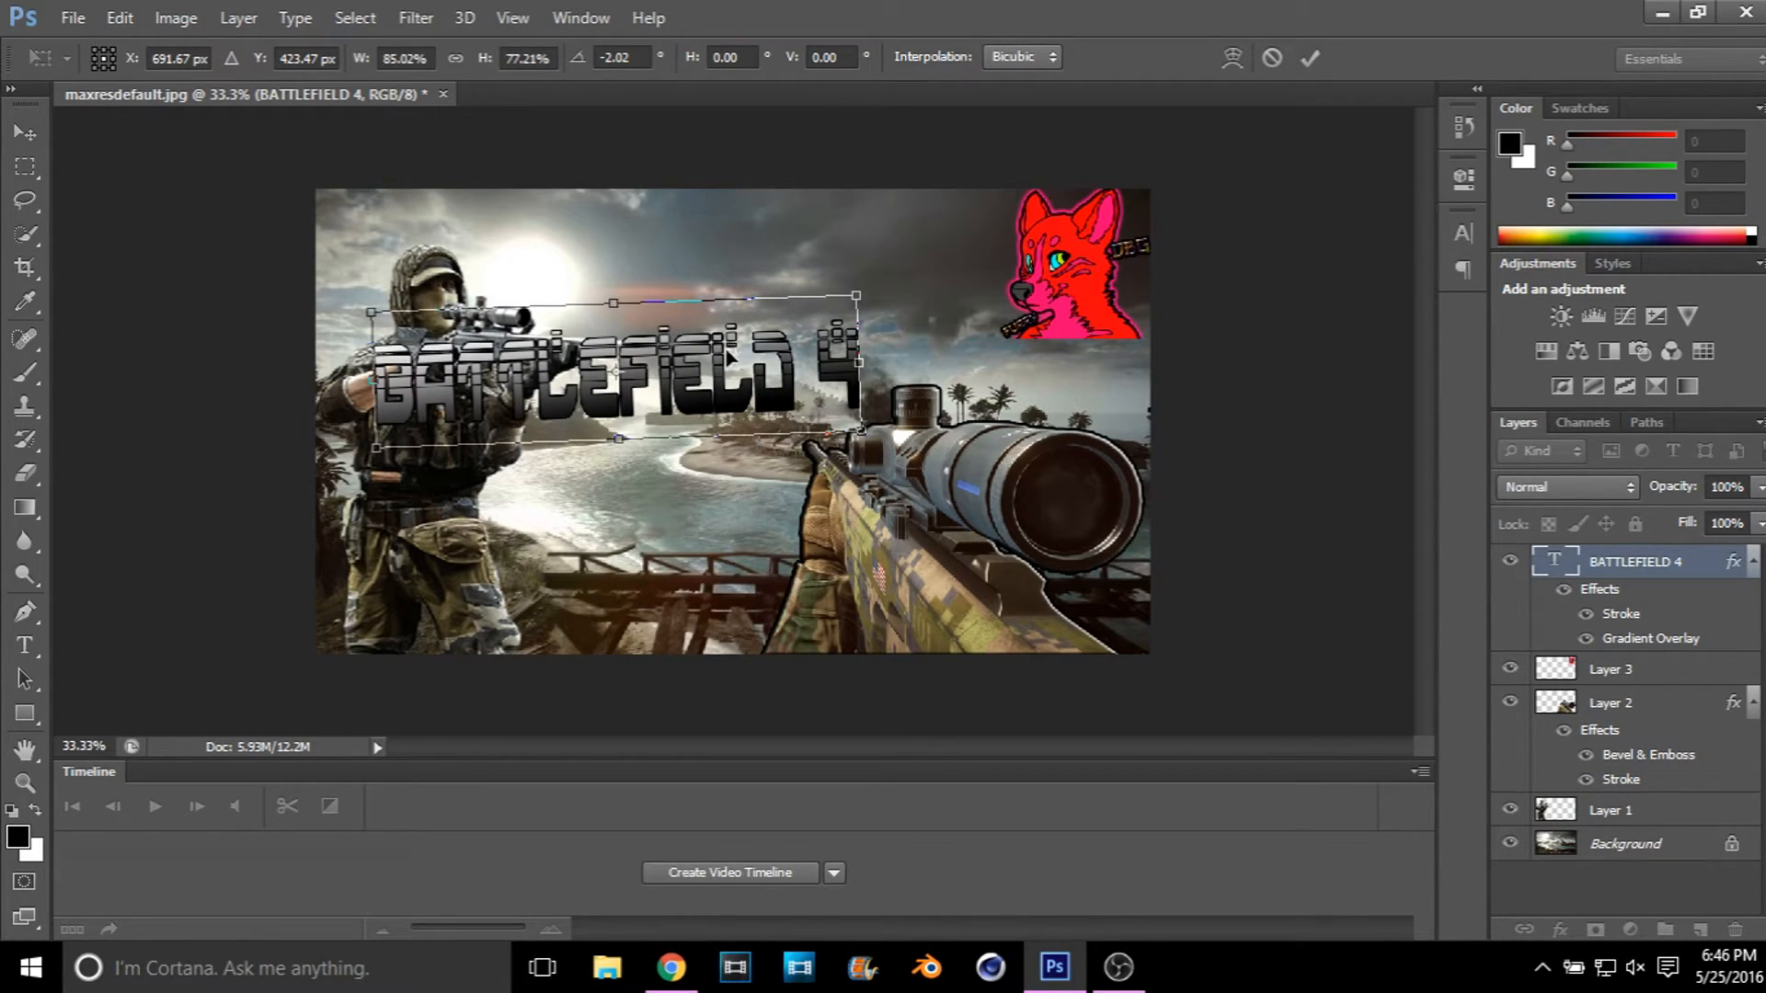
pyautogui.moveTo(729, 354); pyautogui.dragTo(834, 234)
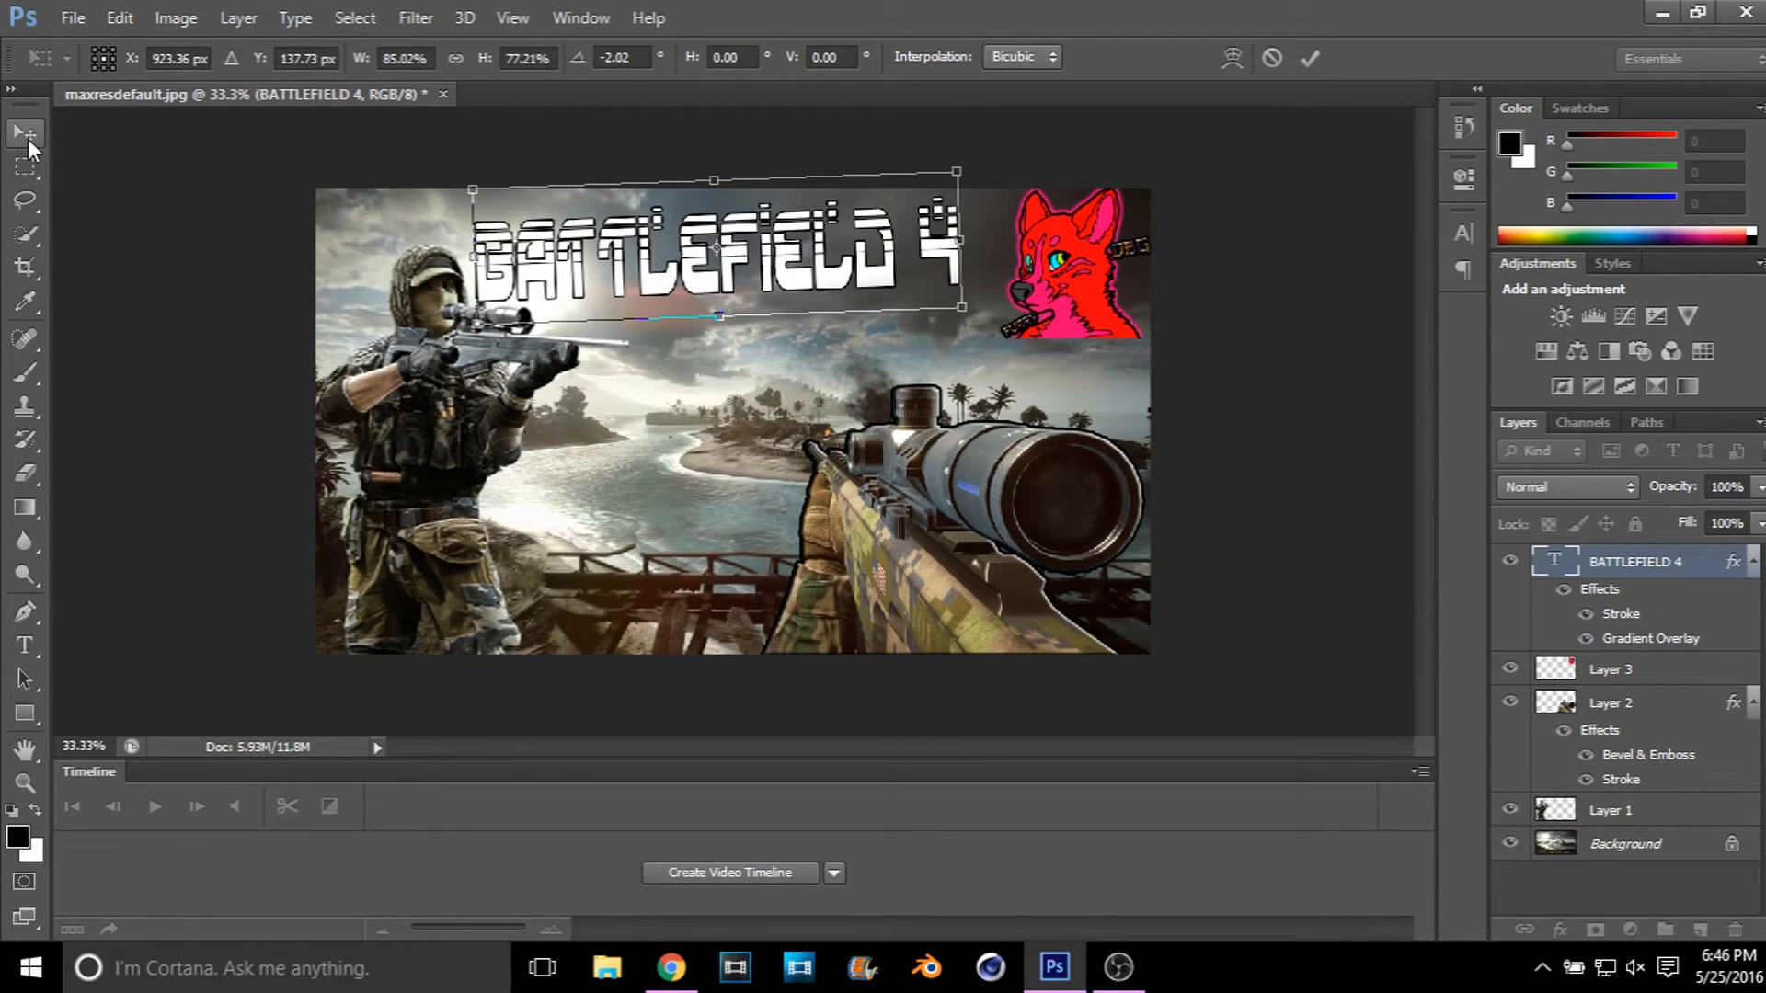
pyautogui.click(26, 136)
pyautogui.click(759, 379)
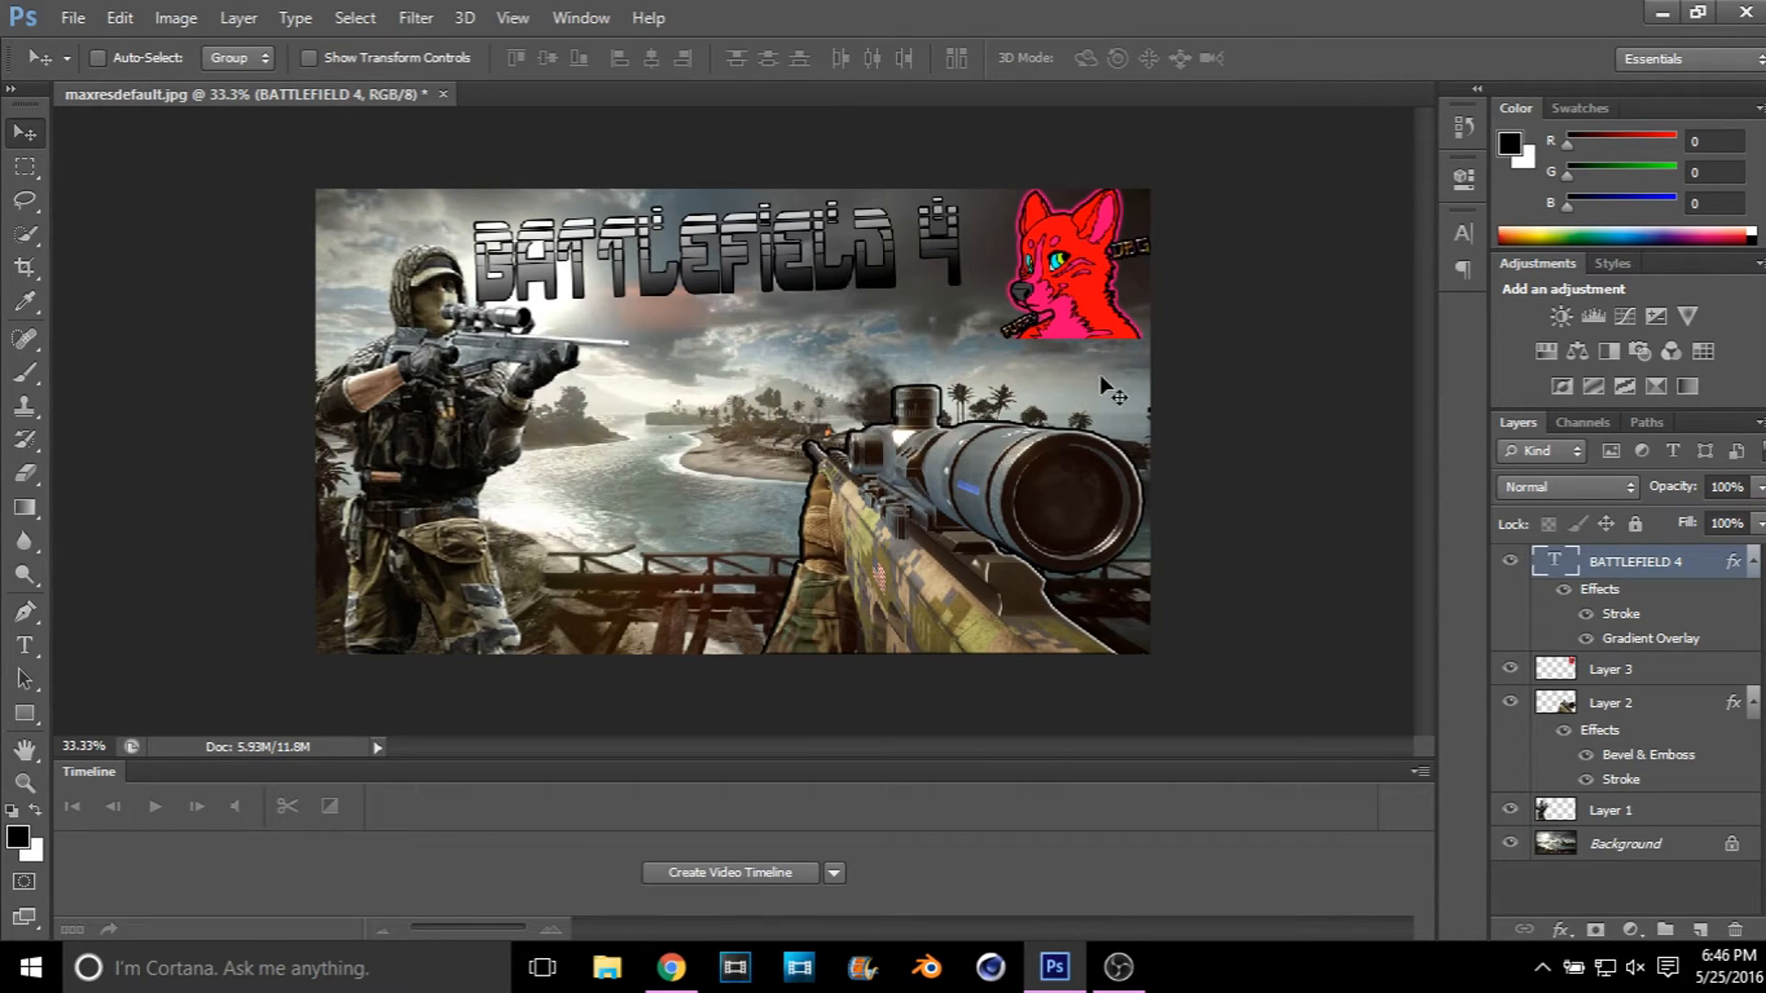
# Step: Duplicate the BATTLEFIELD 4 text layer and move the copy below the original, to the middle of the image
pyautogui.rightClick(1695, 566)
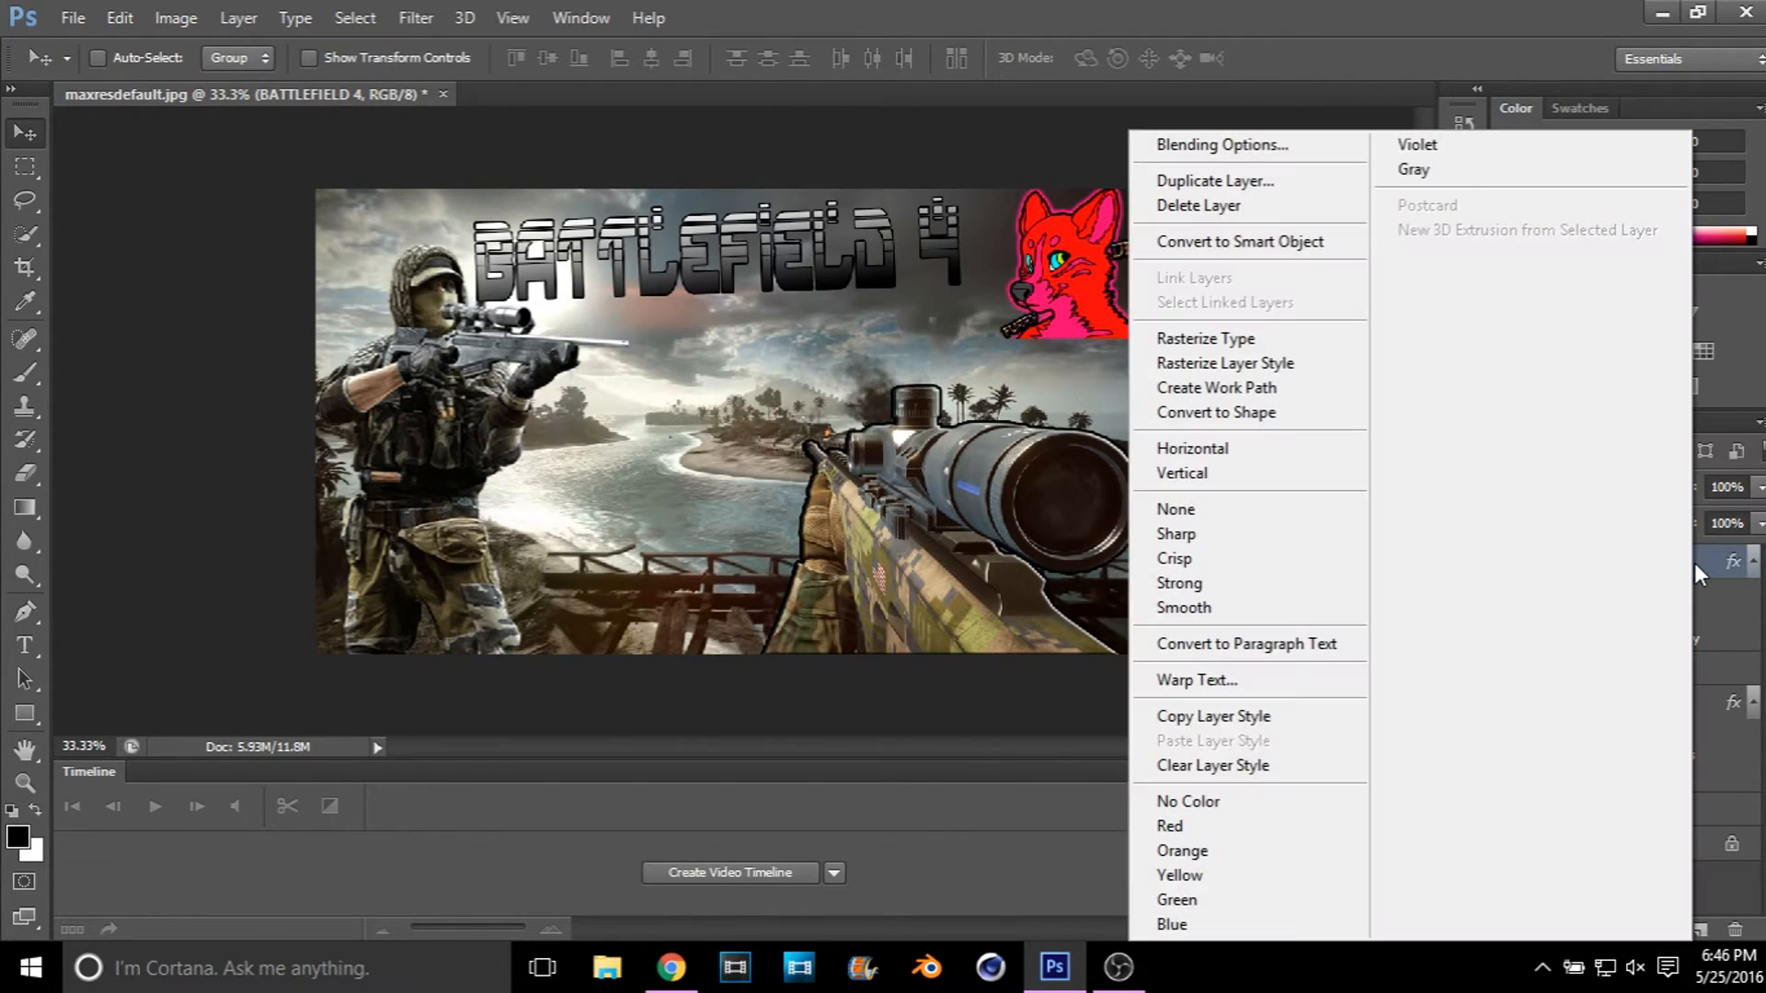
pyautogui.click(1305, 174)
pyautogui.click(1107, 293)
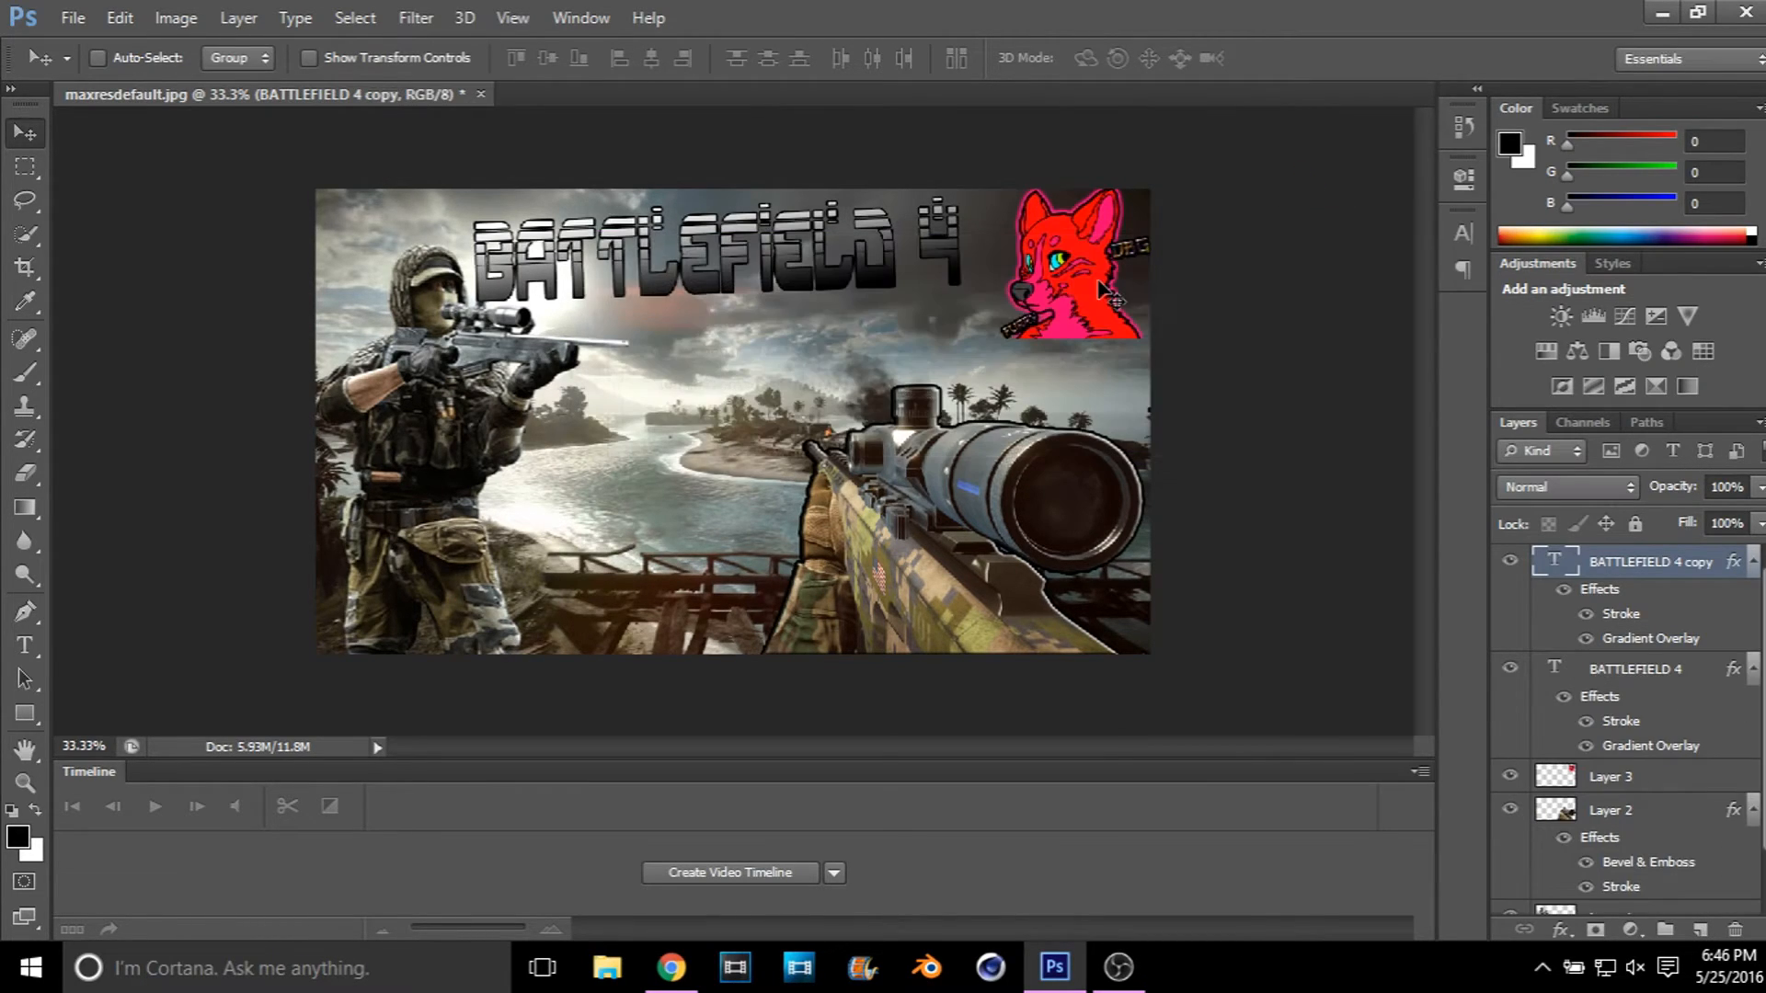
pyautogui.moveTo(780, 273); pyautogui.dragTo(743, 460)
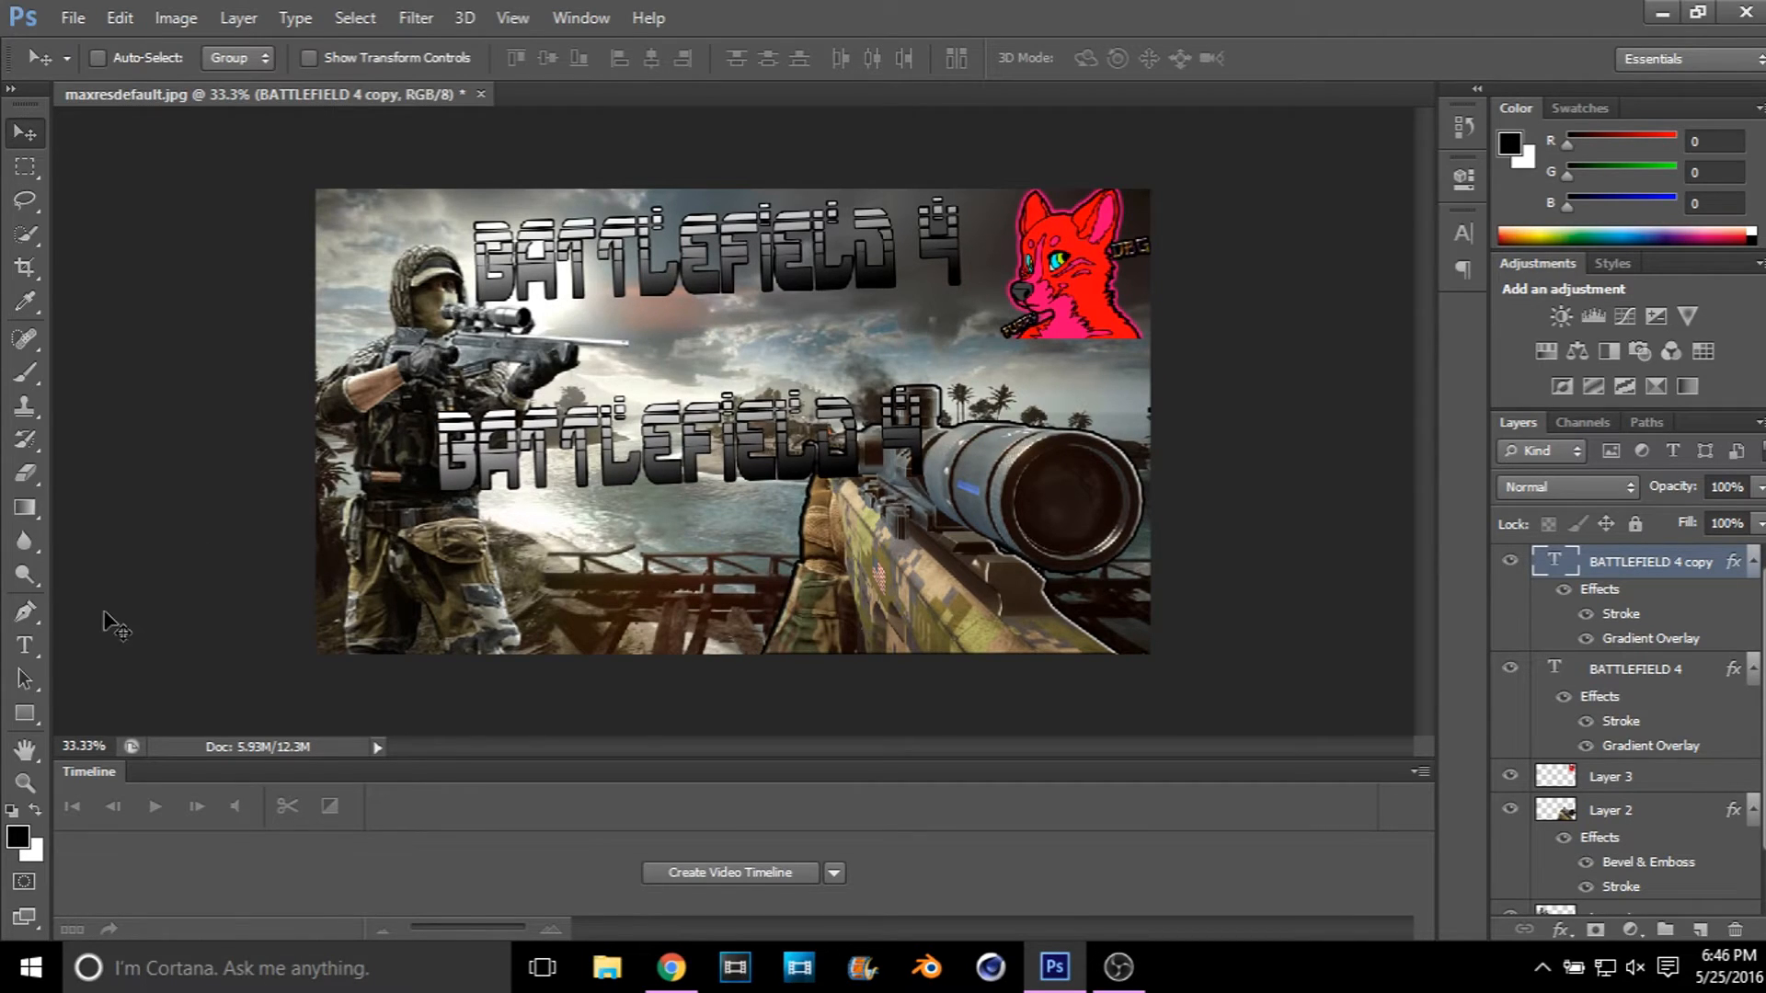
# Step: Replace the copied layer's text with MONTAGE
pyautogui.click(20, 652)
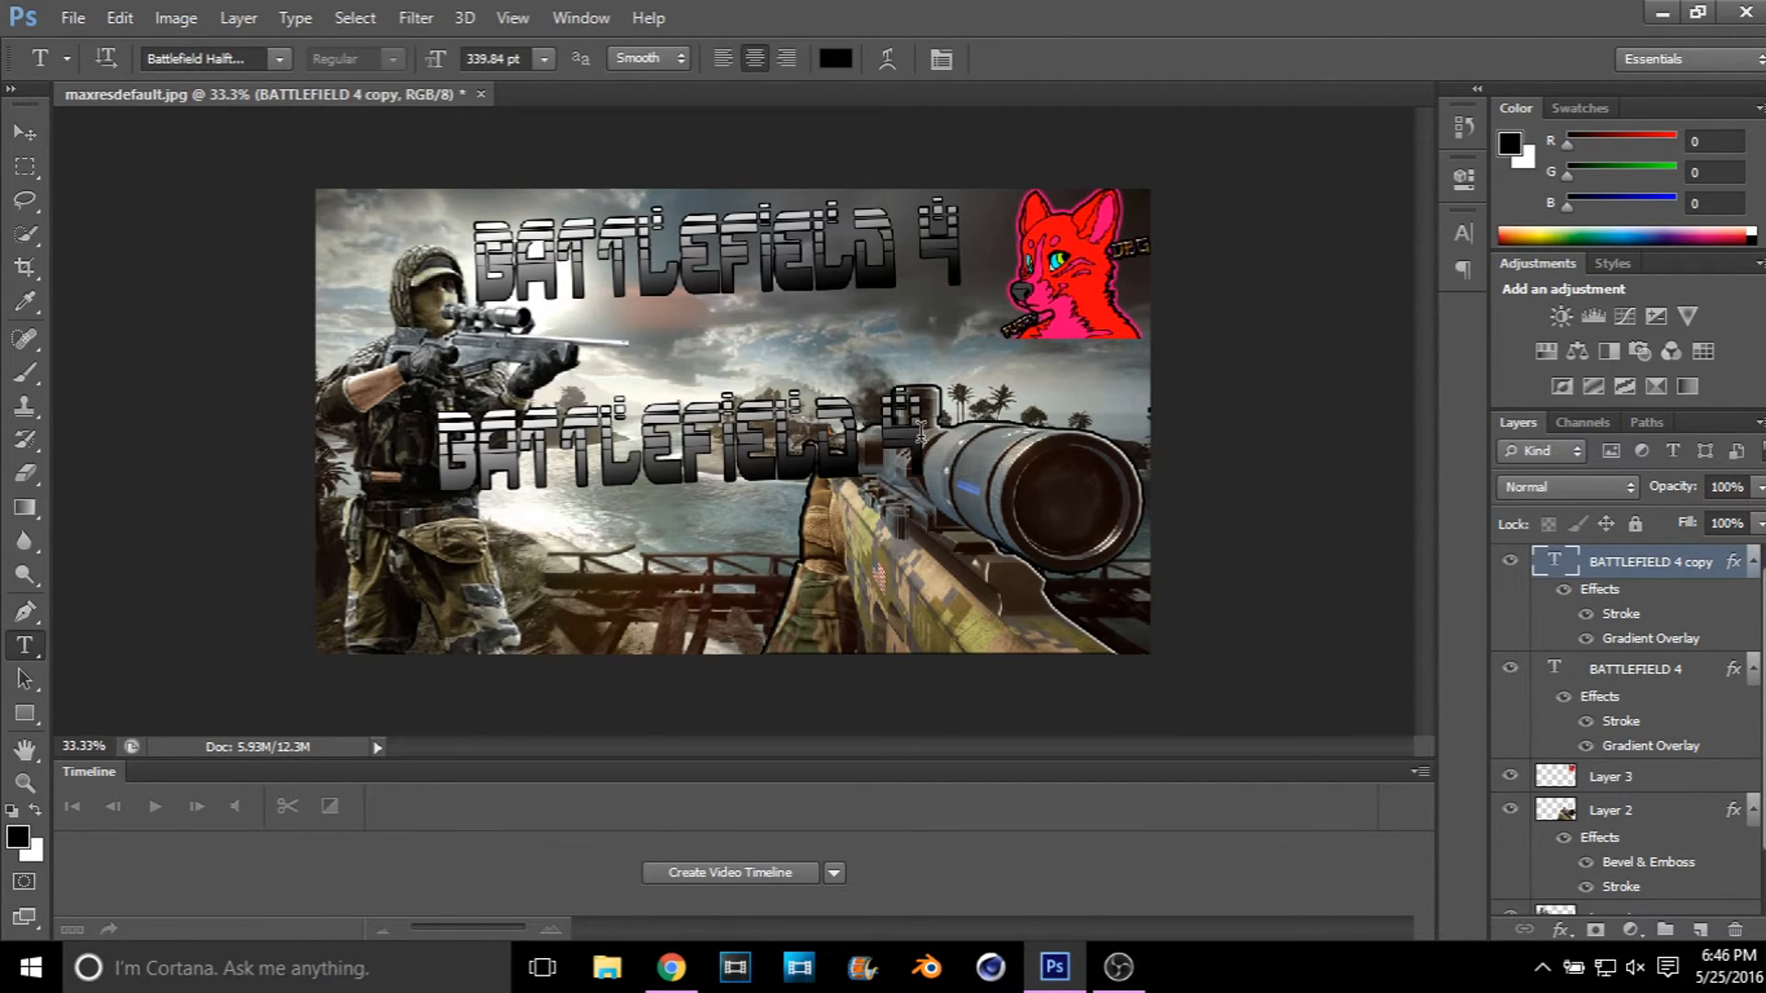
pyautogui.moveTo(920, 432); pyautogui.dragTo(264, 460)
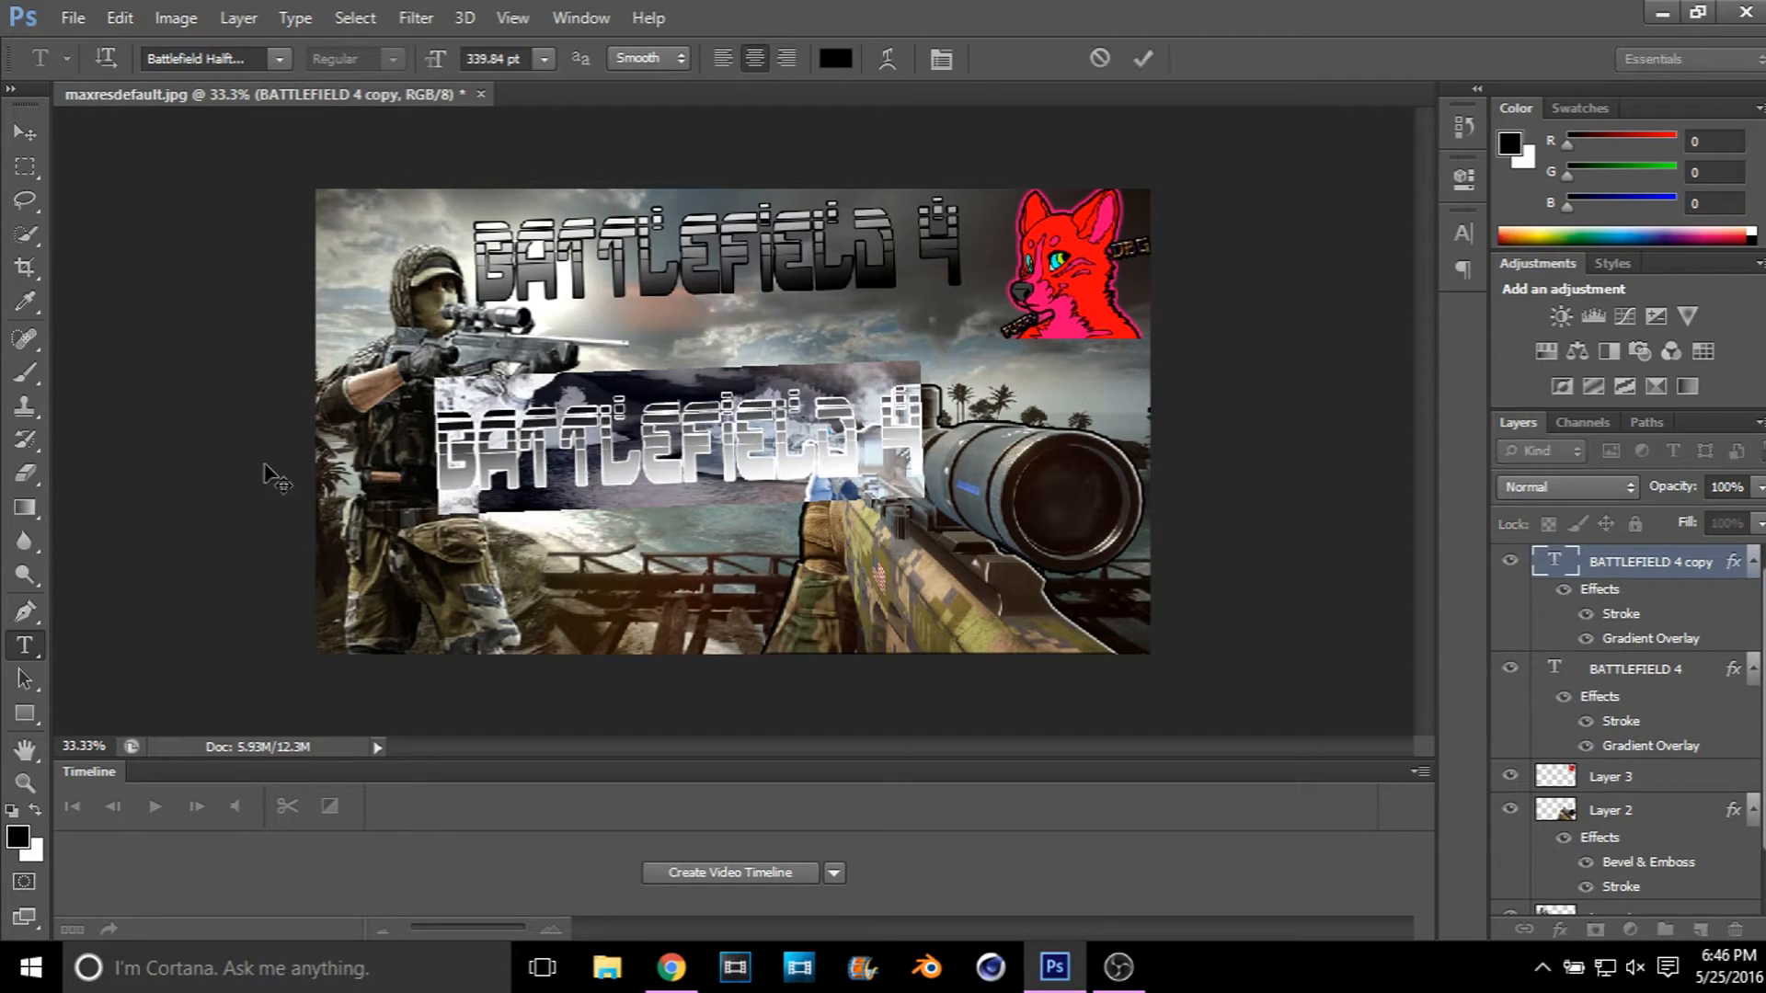
pyautogui.press('BackSpace')
pyautogui.write('mon')
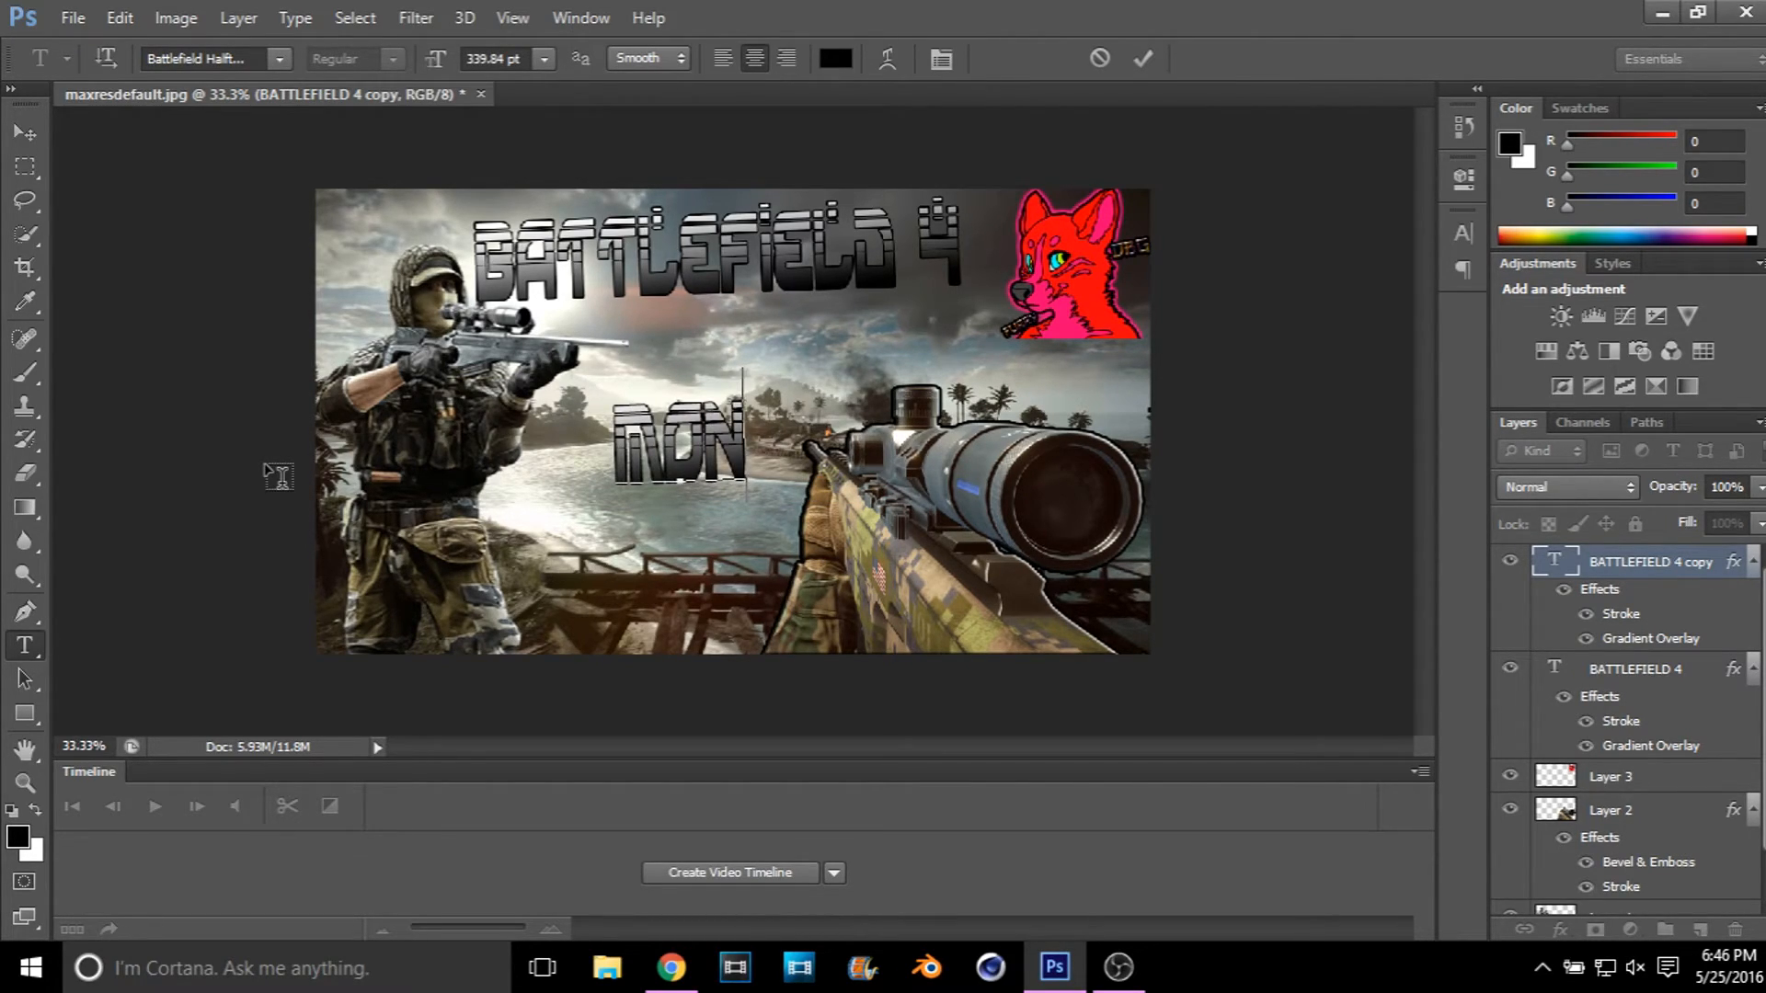
pyautogui.write('tage')
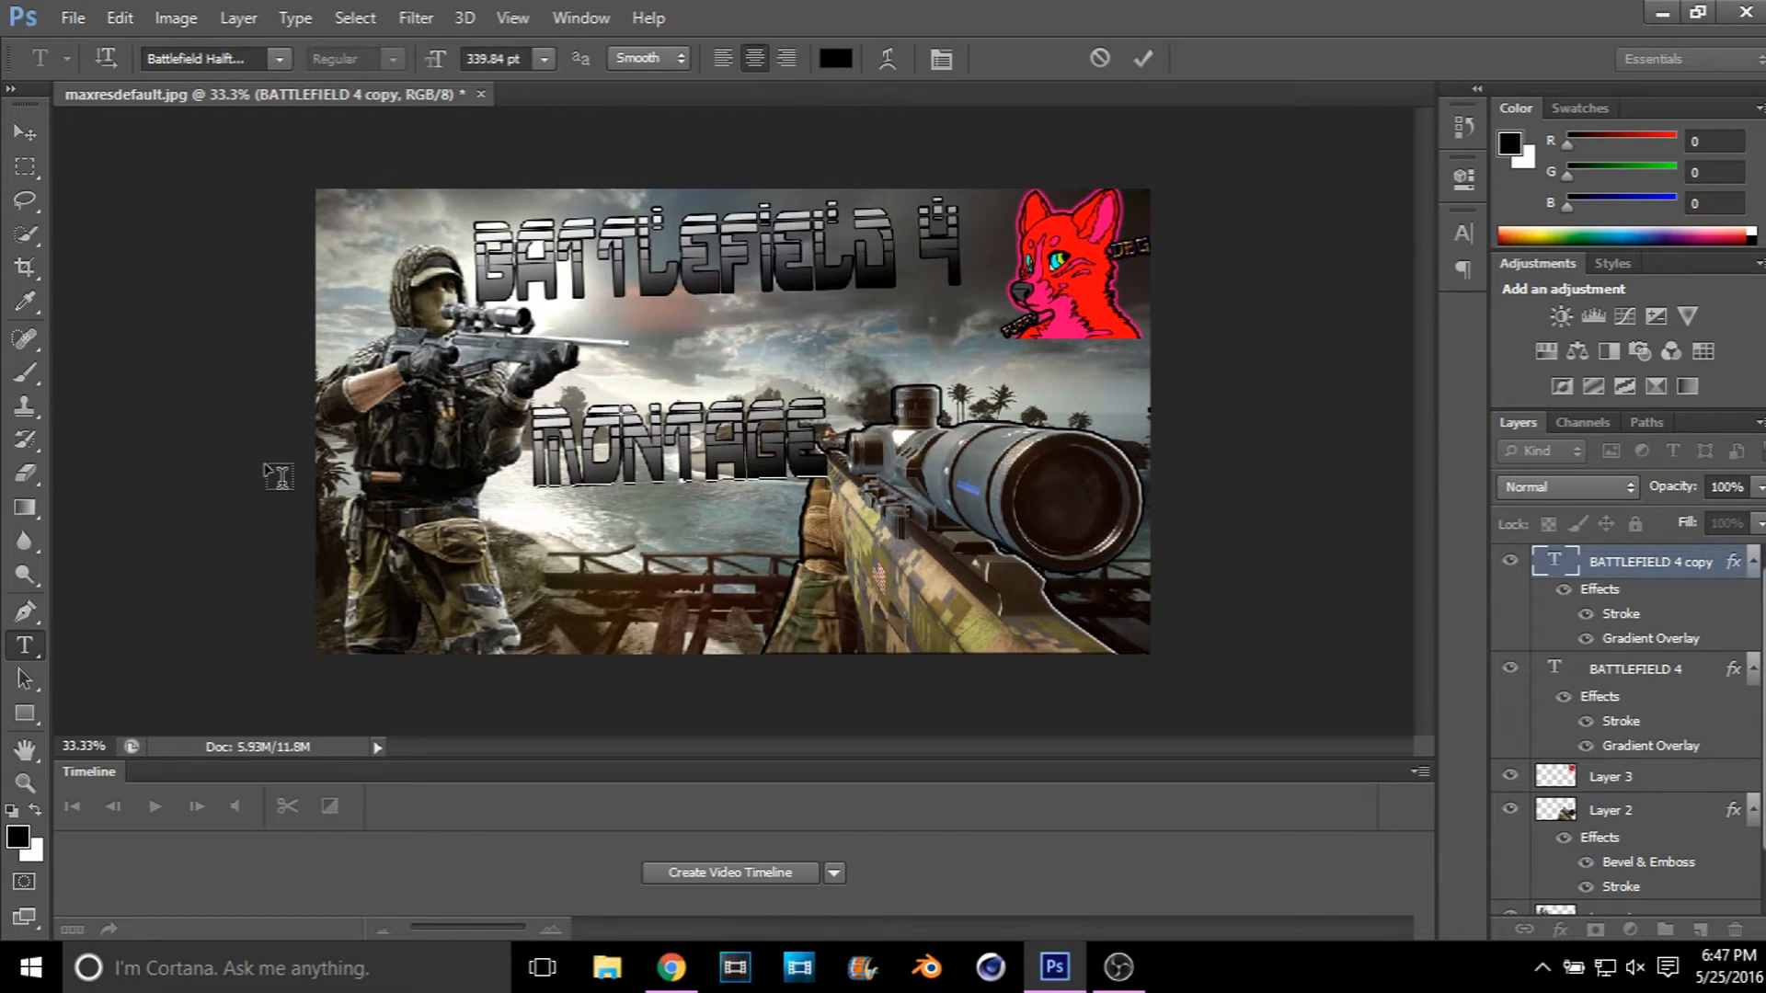
pyautogui.click(33, 140)
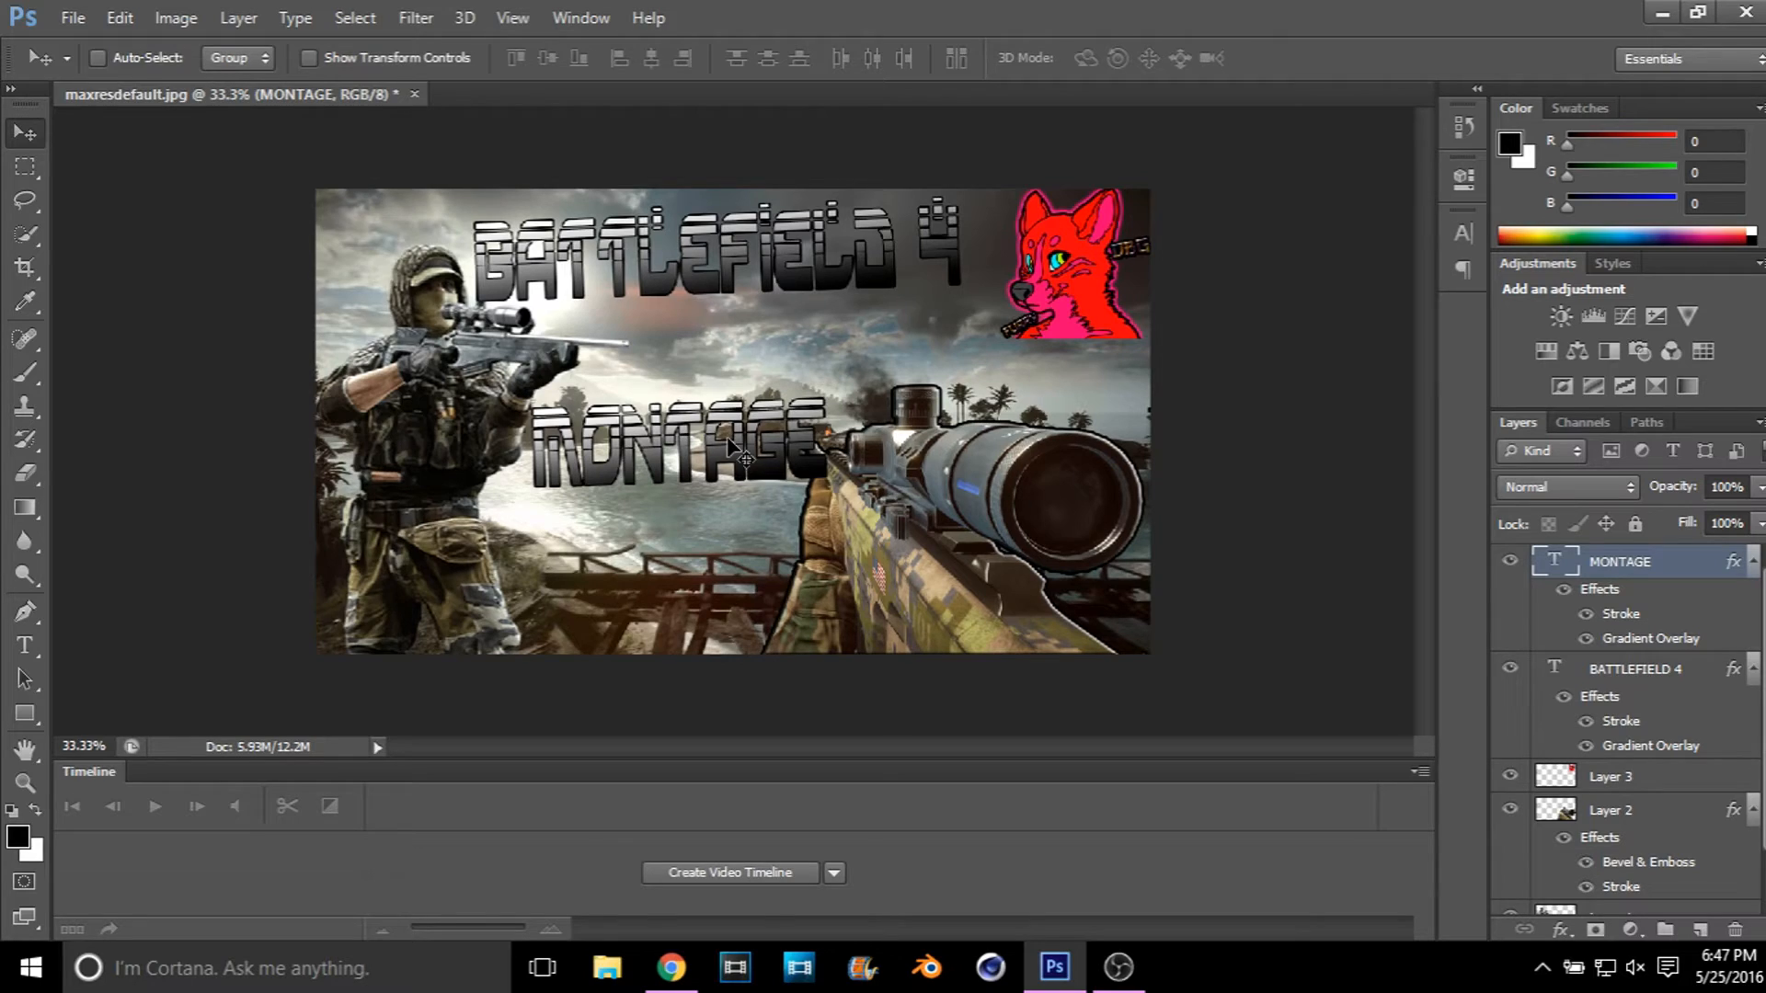
# Step: Rotate the MONTAGE text about -16°, stretch its width to about 162%, and position it between the soldier and the rifle scope
pyautogui.hotkey('ctrl', 't')
pyautogui.moveTo(869, 350); pyautogui.dragTo(837, 308)
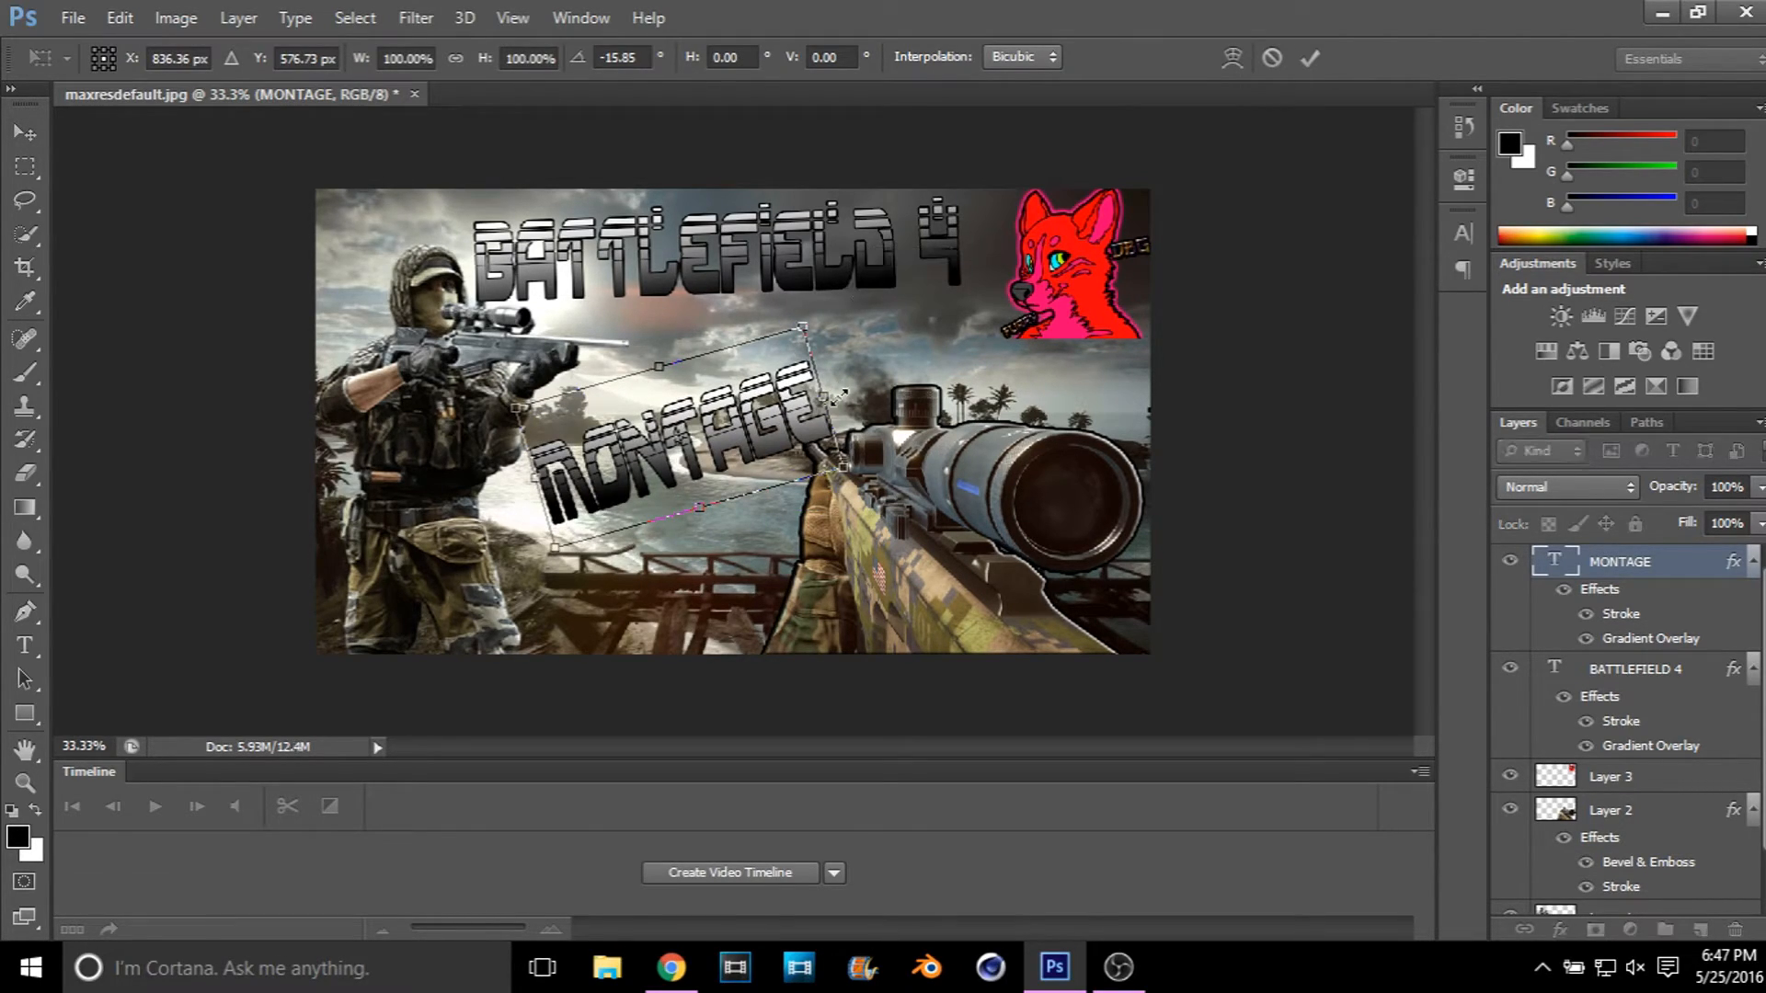
pyautogui.moveTo(825, 397); pyautogui.dragTo(1003, 347)
pyautogui.moveTo(899, 383); pyautogui.dragTo(848, 390)
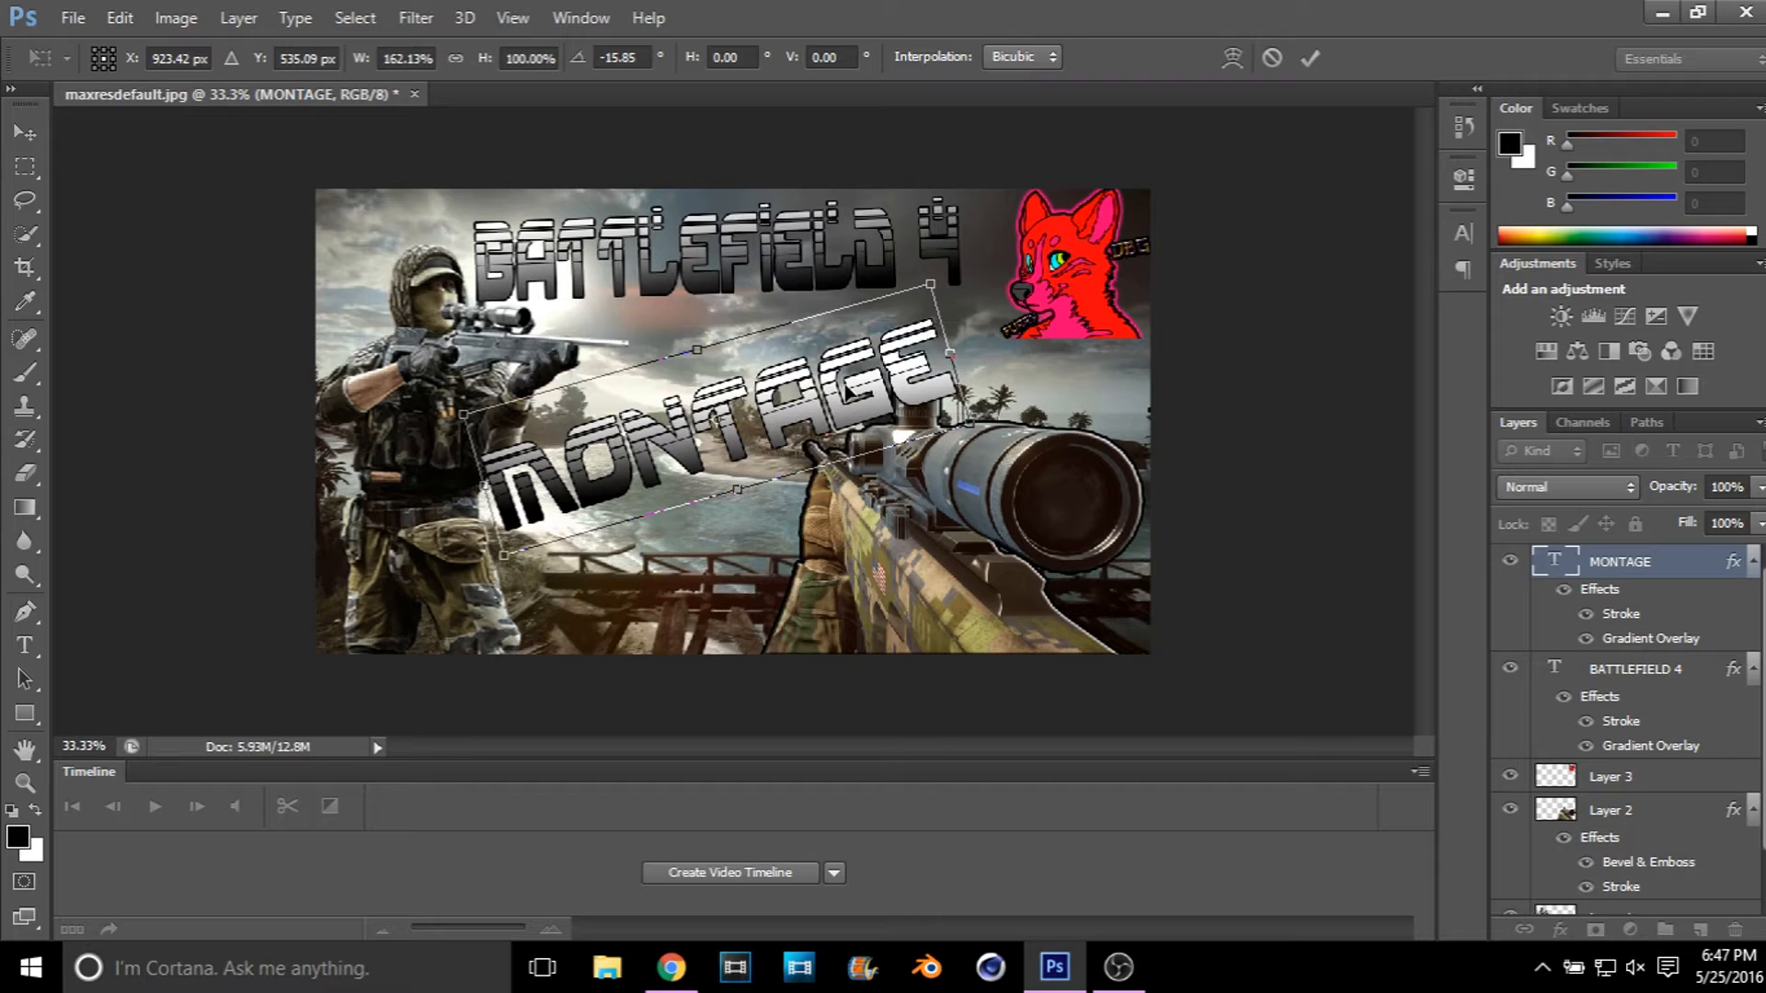
pyautogui.click(20, 136)
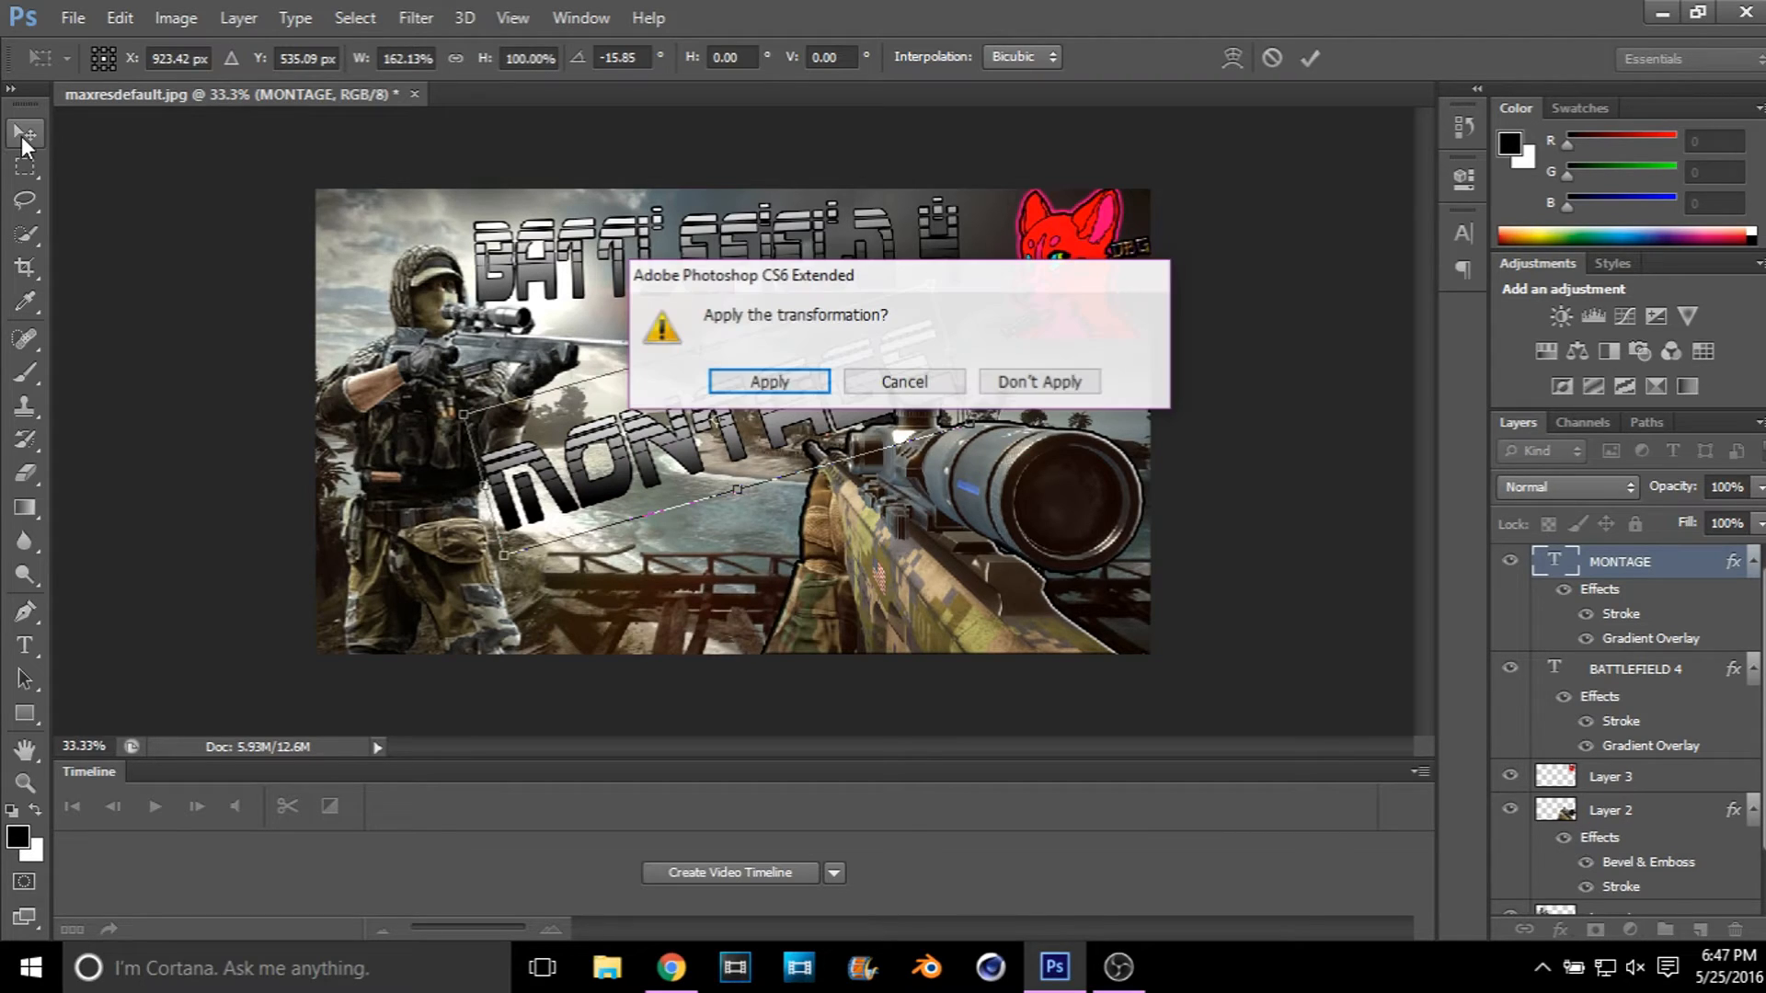
pyautogui.click(753, 381)
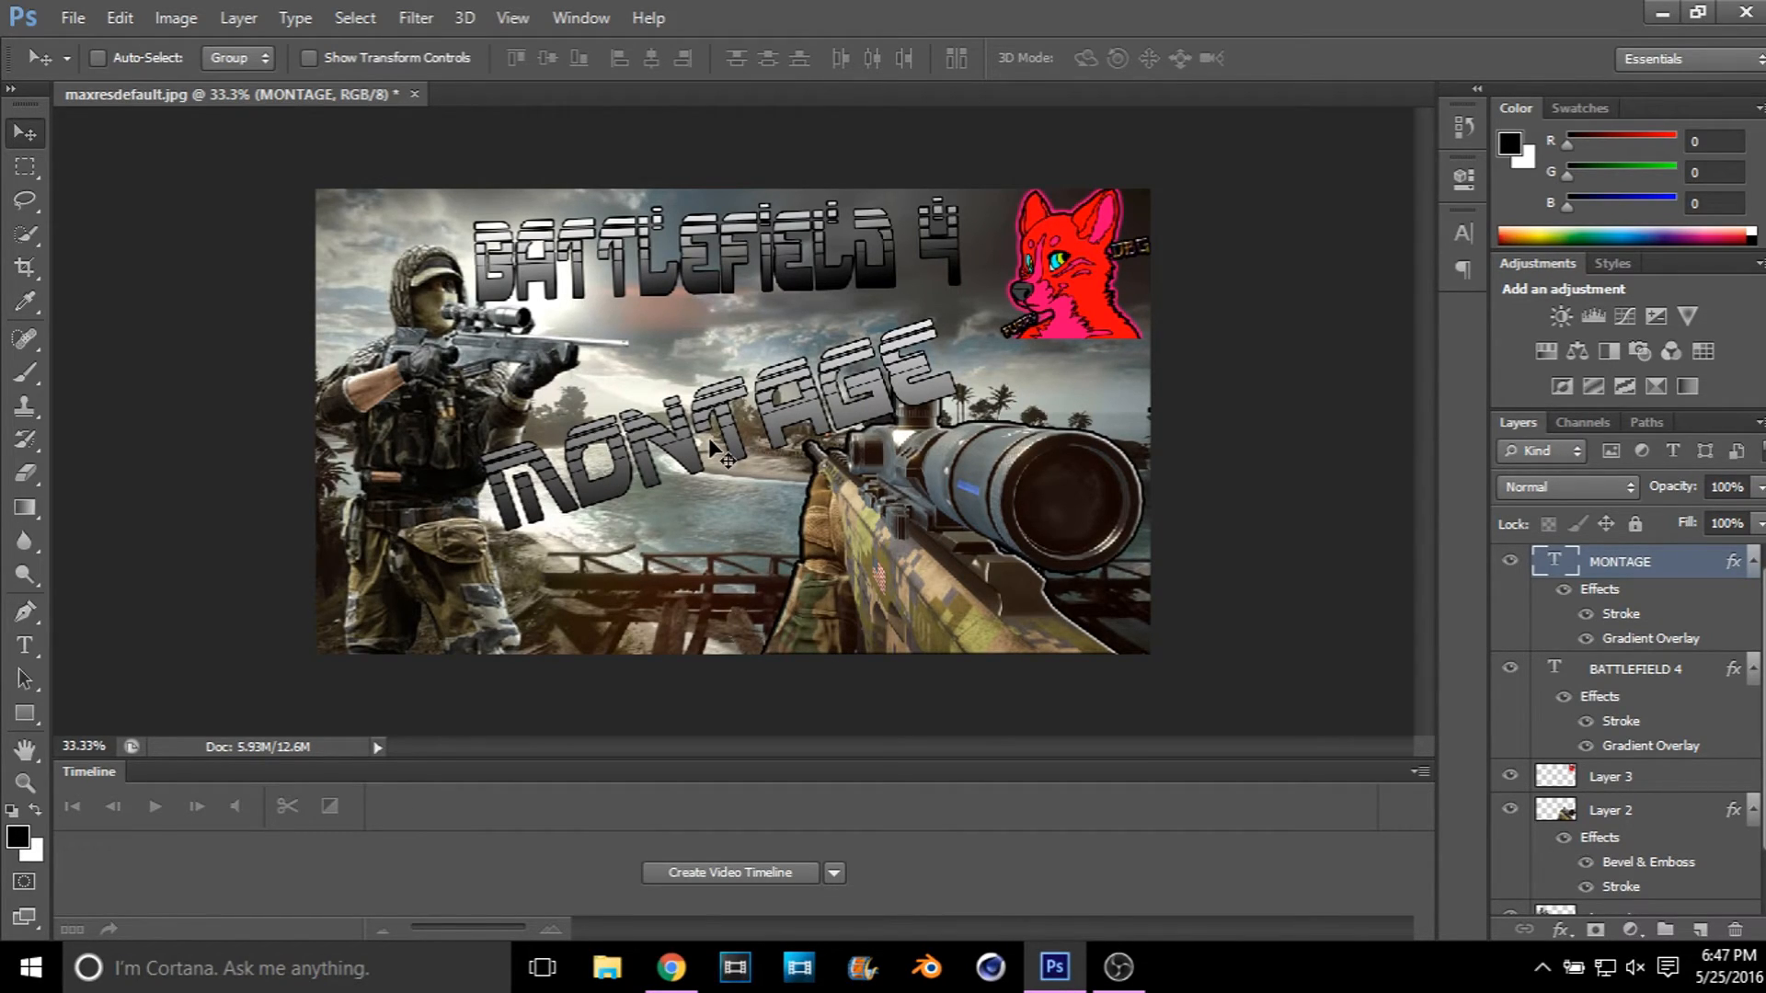
# Step: Thicken the MONTAGE text layer's black outside stroke to 10 px
pyautogui.doubleClick(1738, 566)
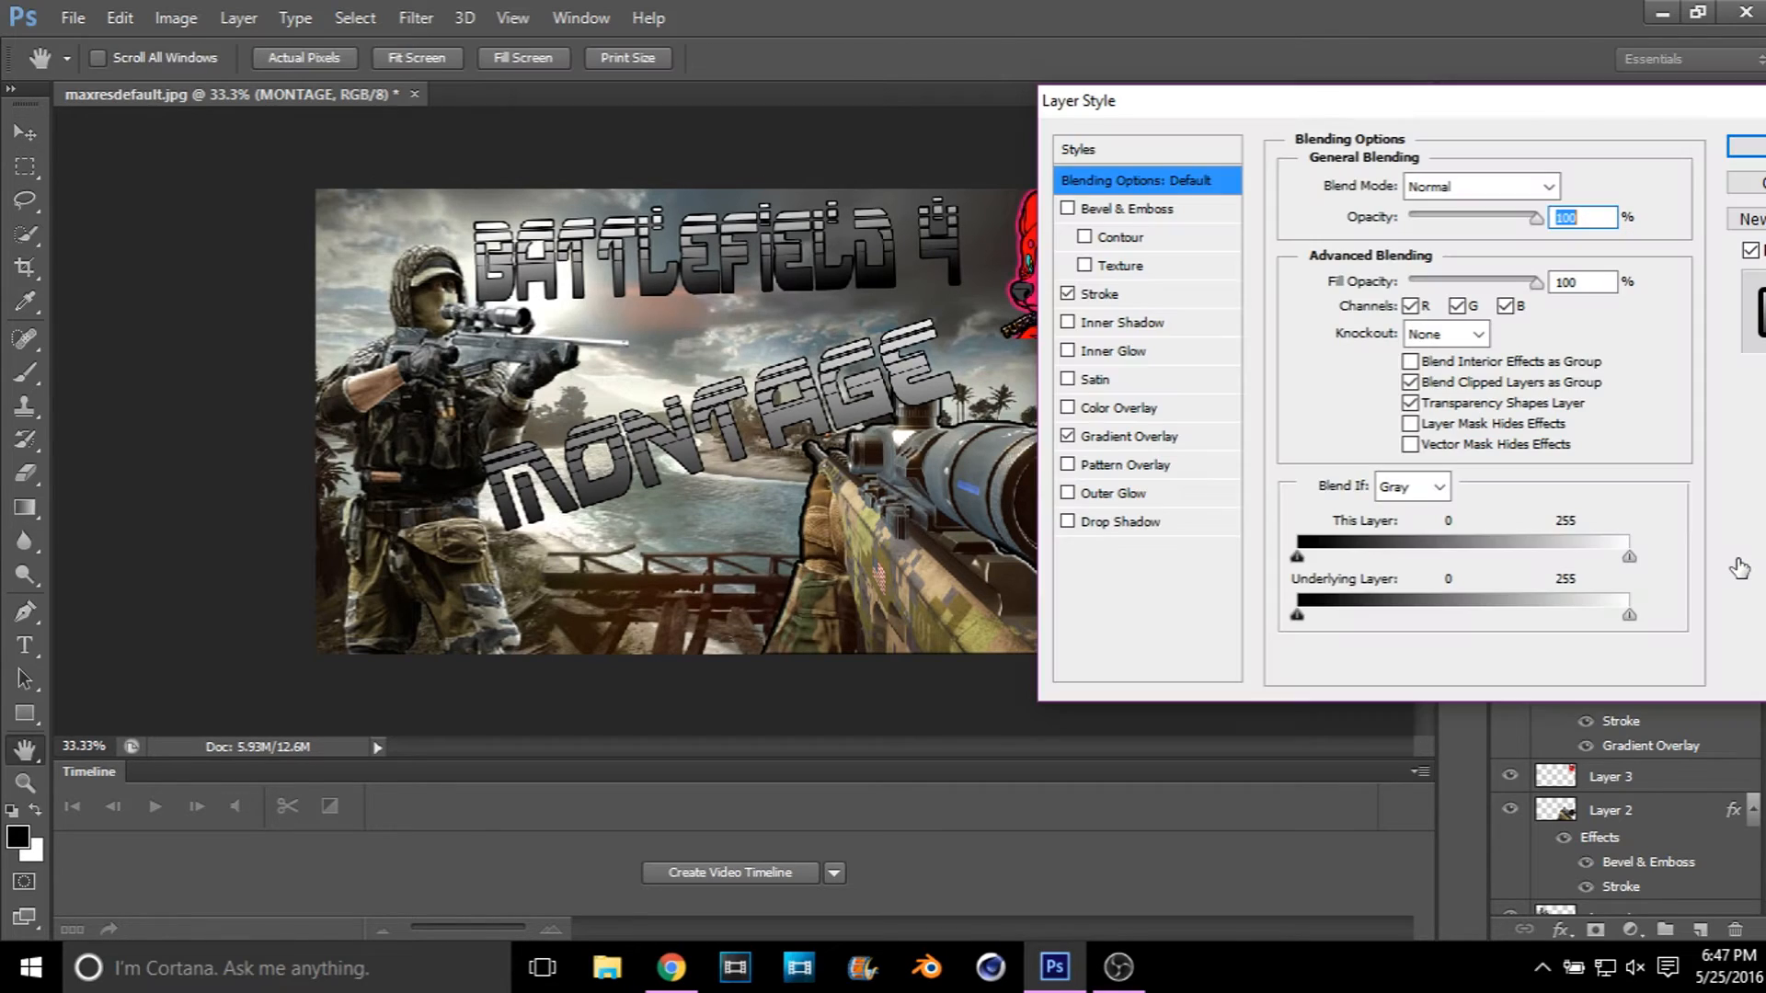
pyautogui.click(1232, 294)
pyautogui.click(1552, 182)
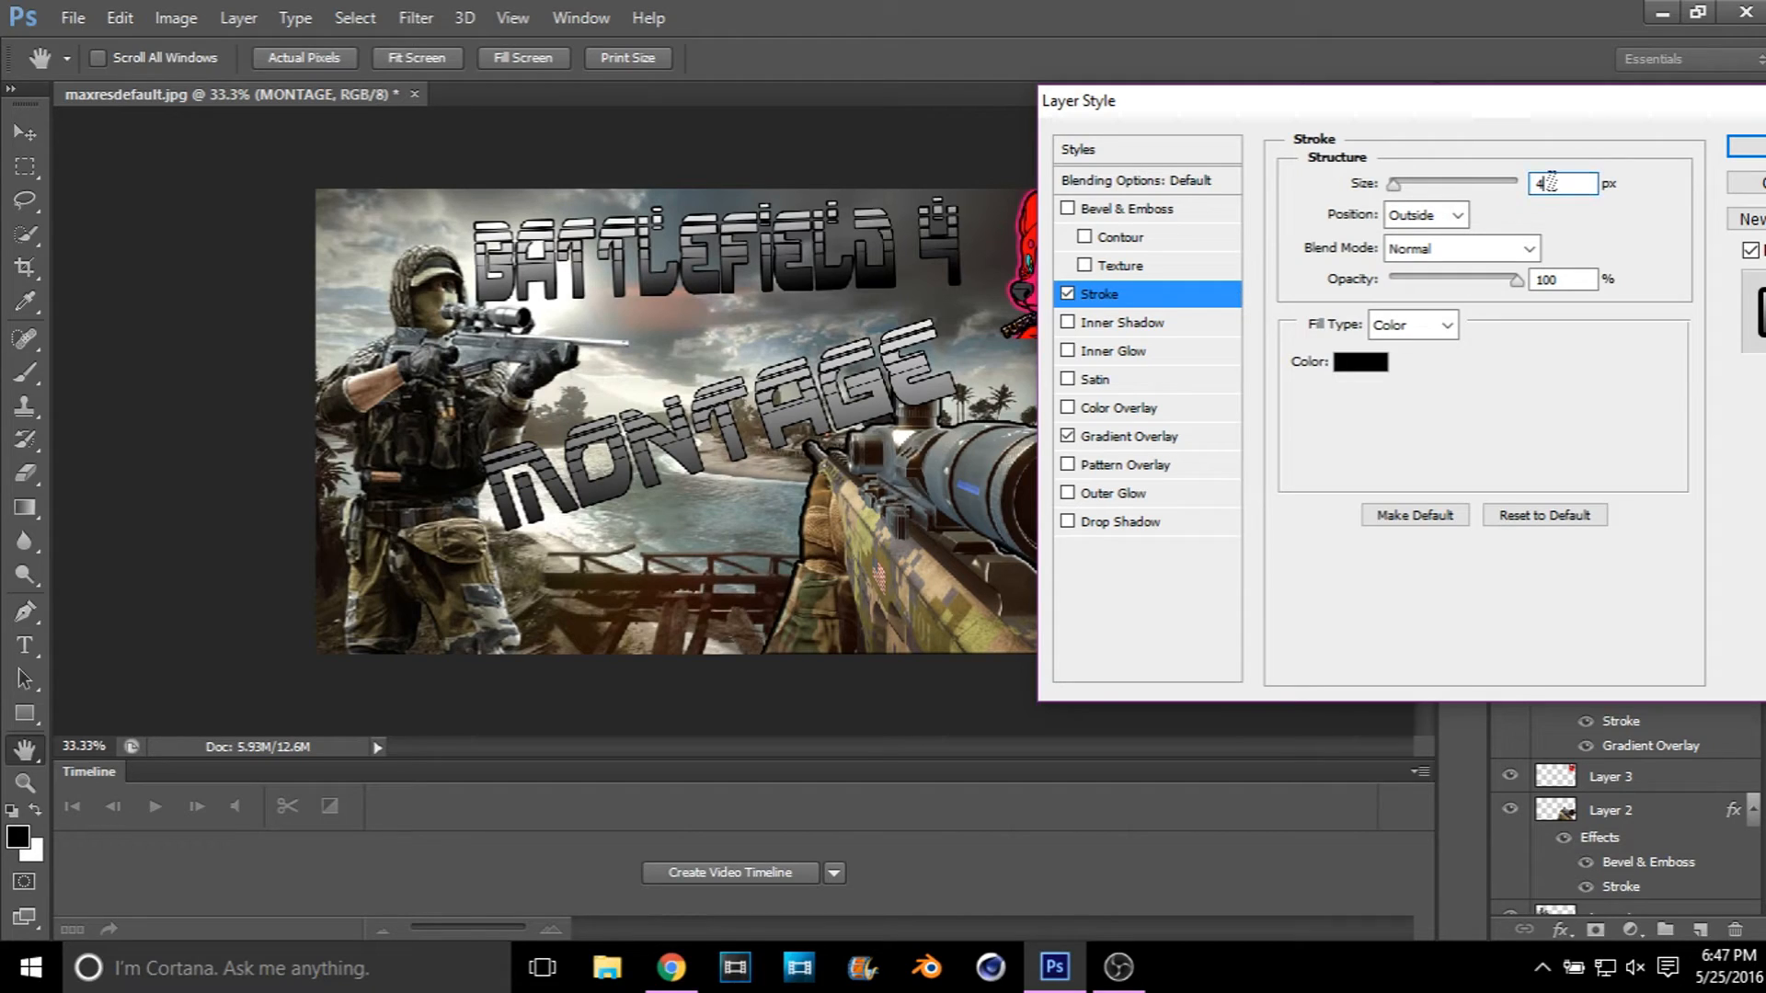
pyautogui.press('BackSpace')
pyautogui.write('6')
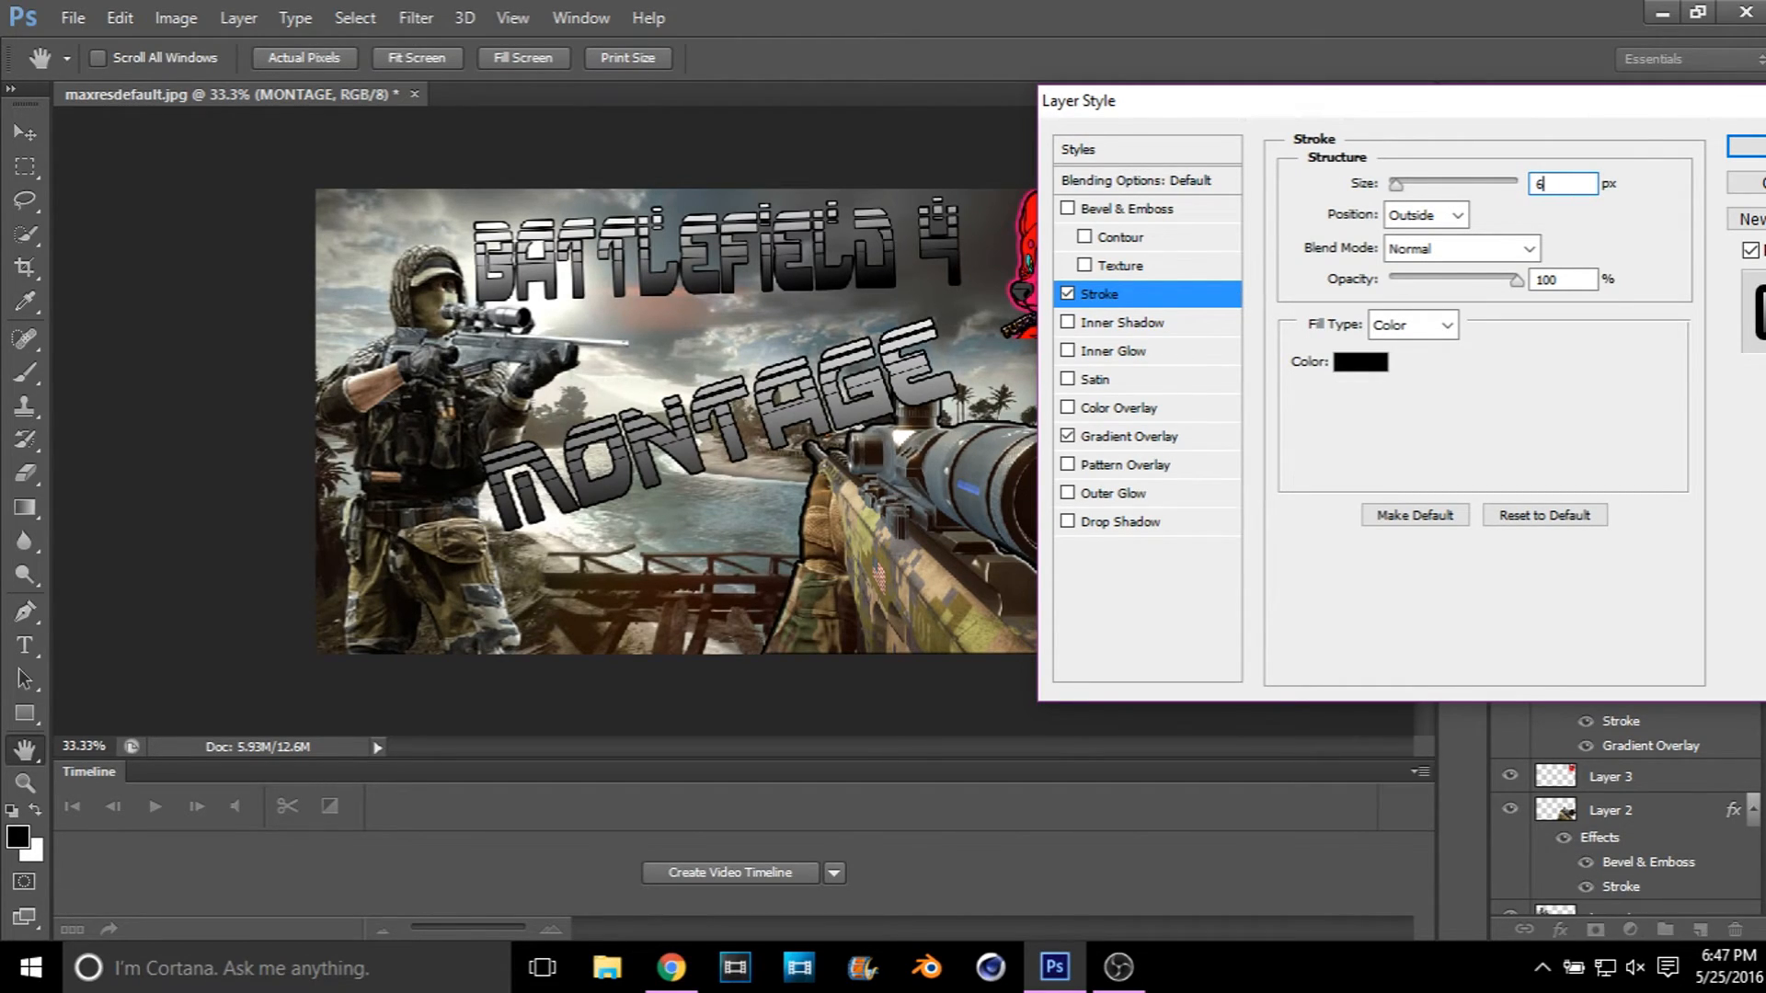
pyautogui.press('BackSpace')
pyautogui.write('10')
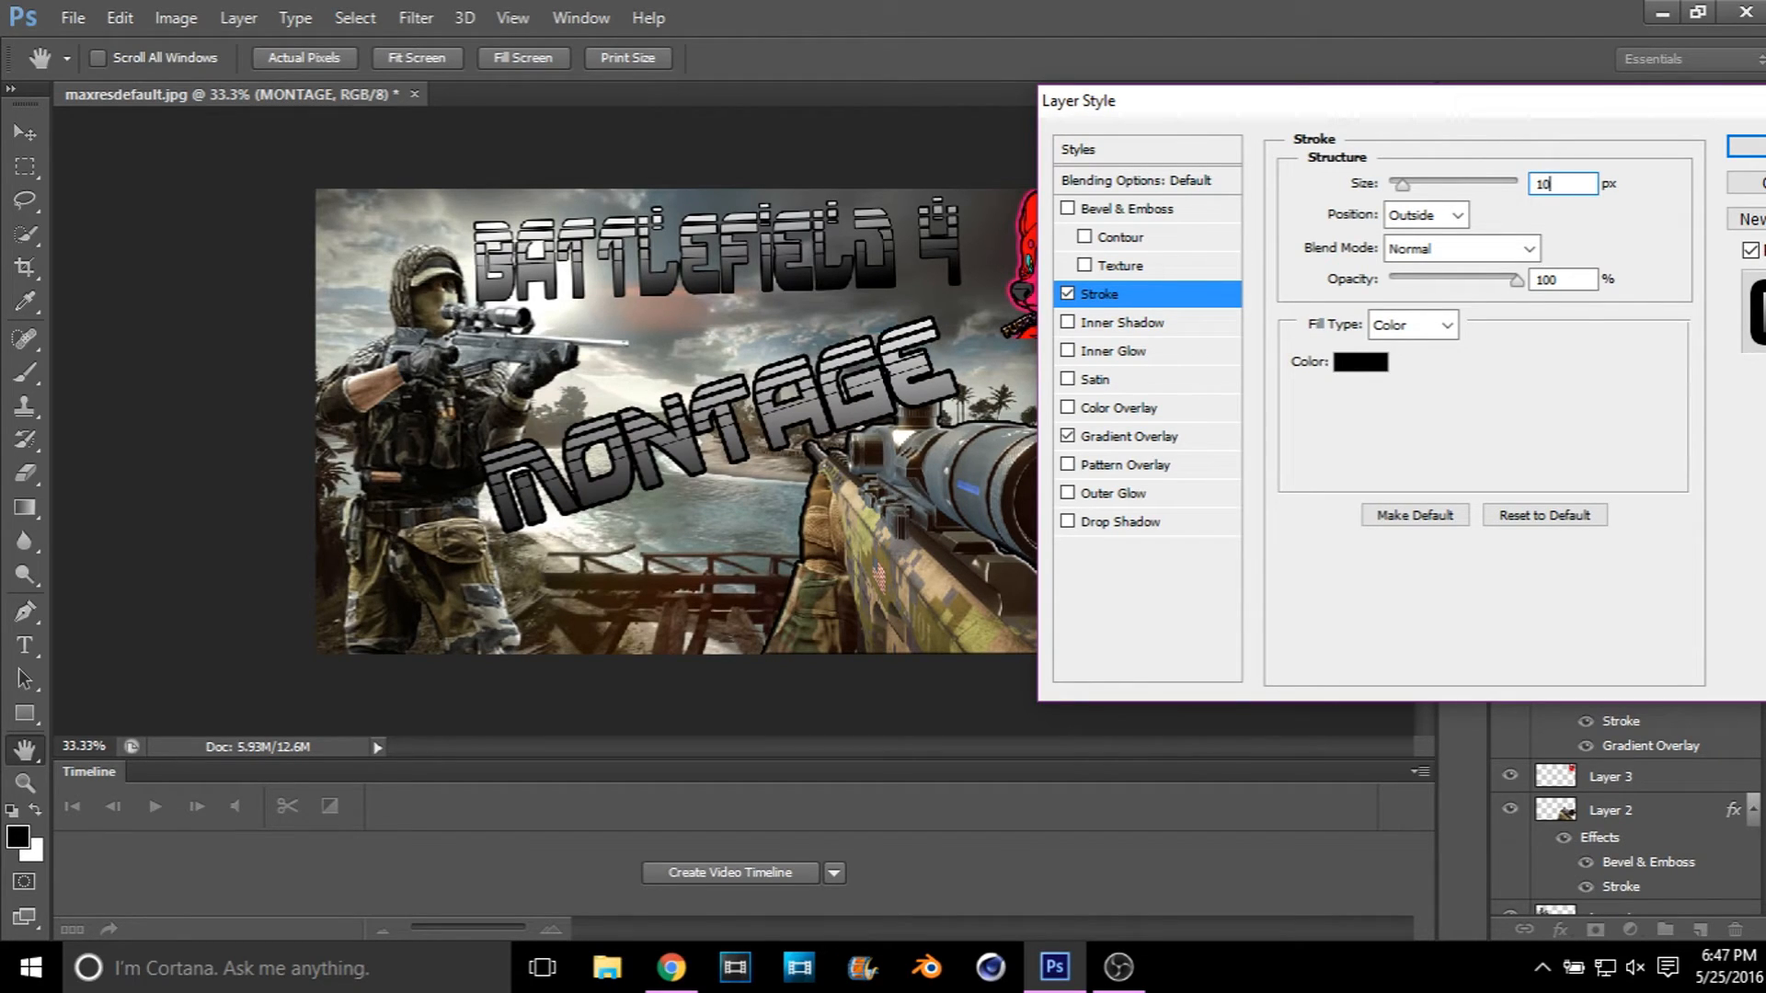
pyautogui.click(1747, 148)
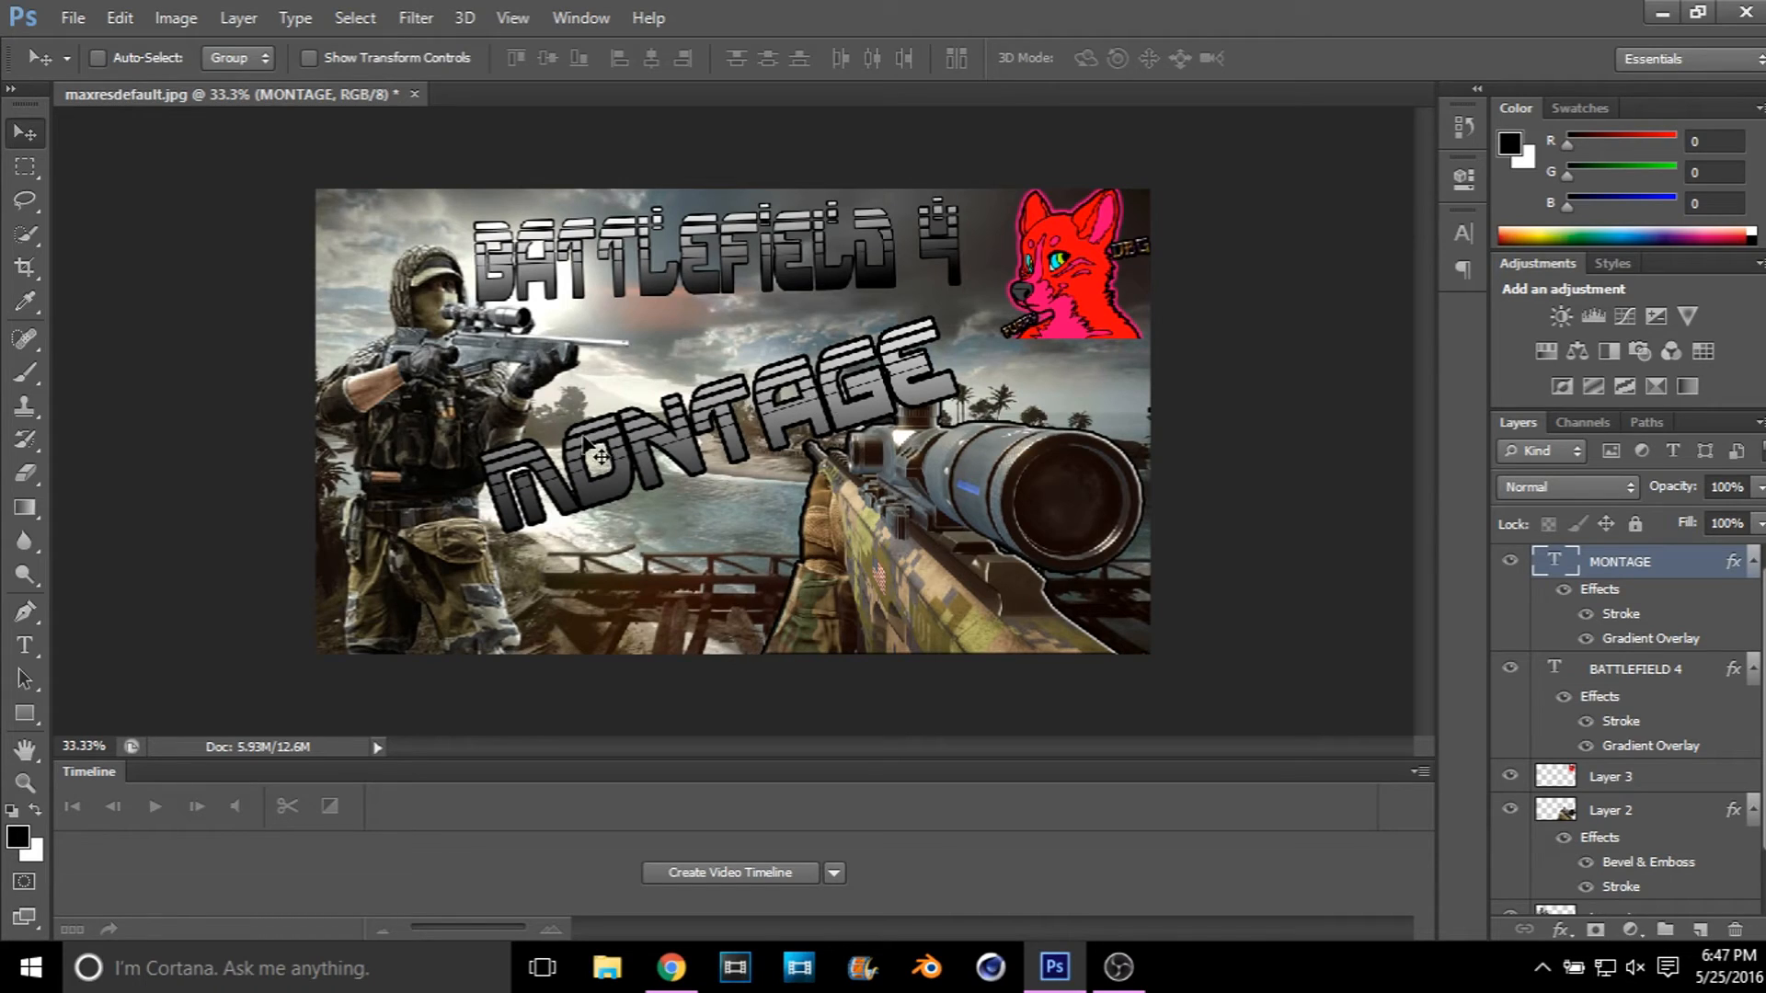
# Step: Set the black outside stroke on the BATTLEFIELD 4 text layer to 10 px
pyautogui.click(1708, 673)
pyautogui.rightClick(1708, 671)
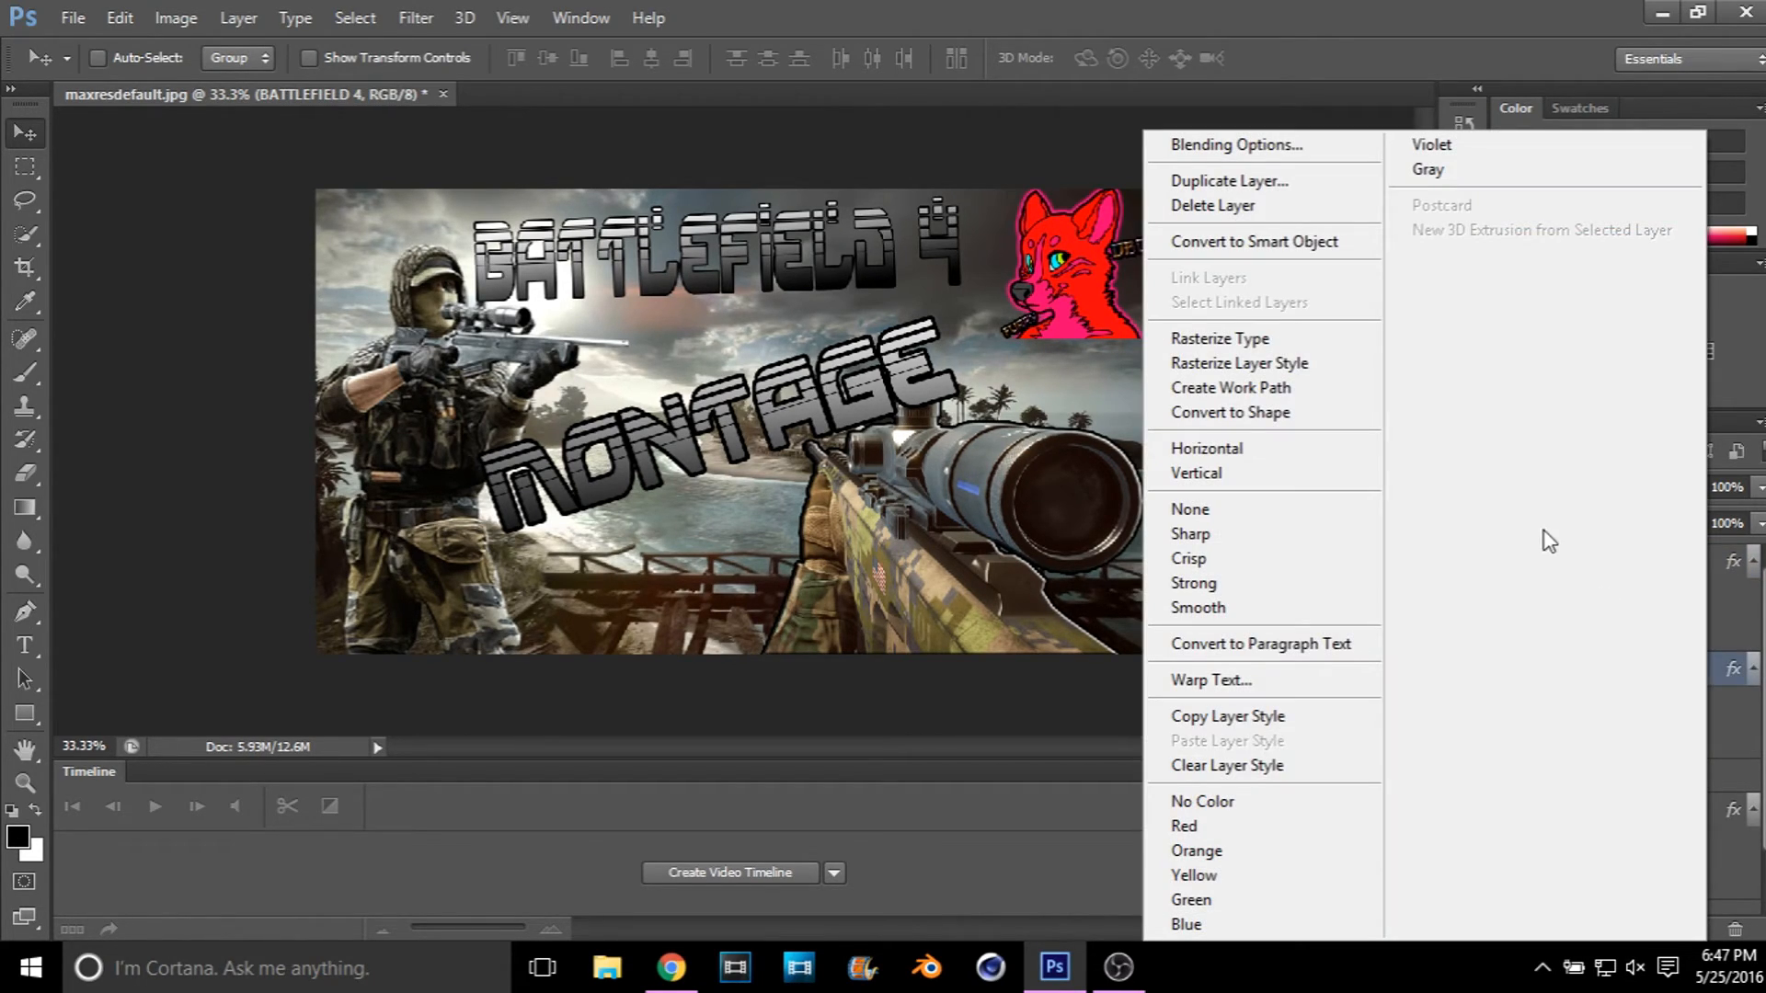
pyautogui.click(1061, 342)
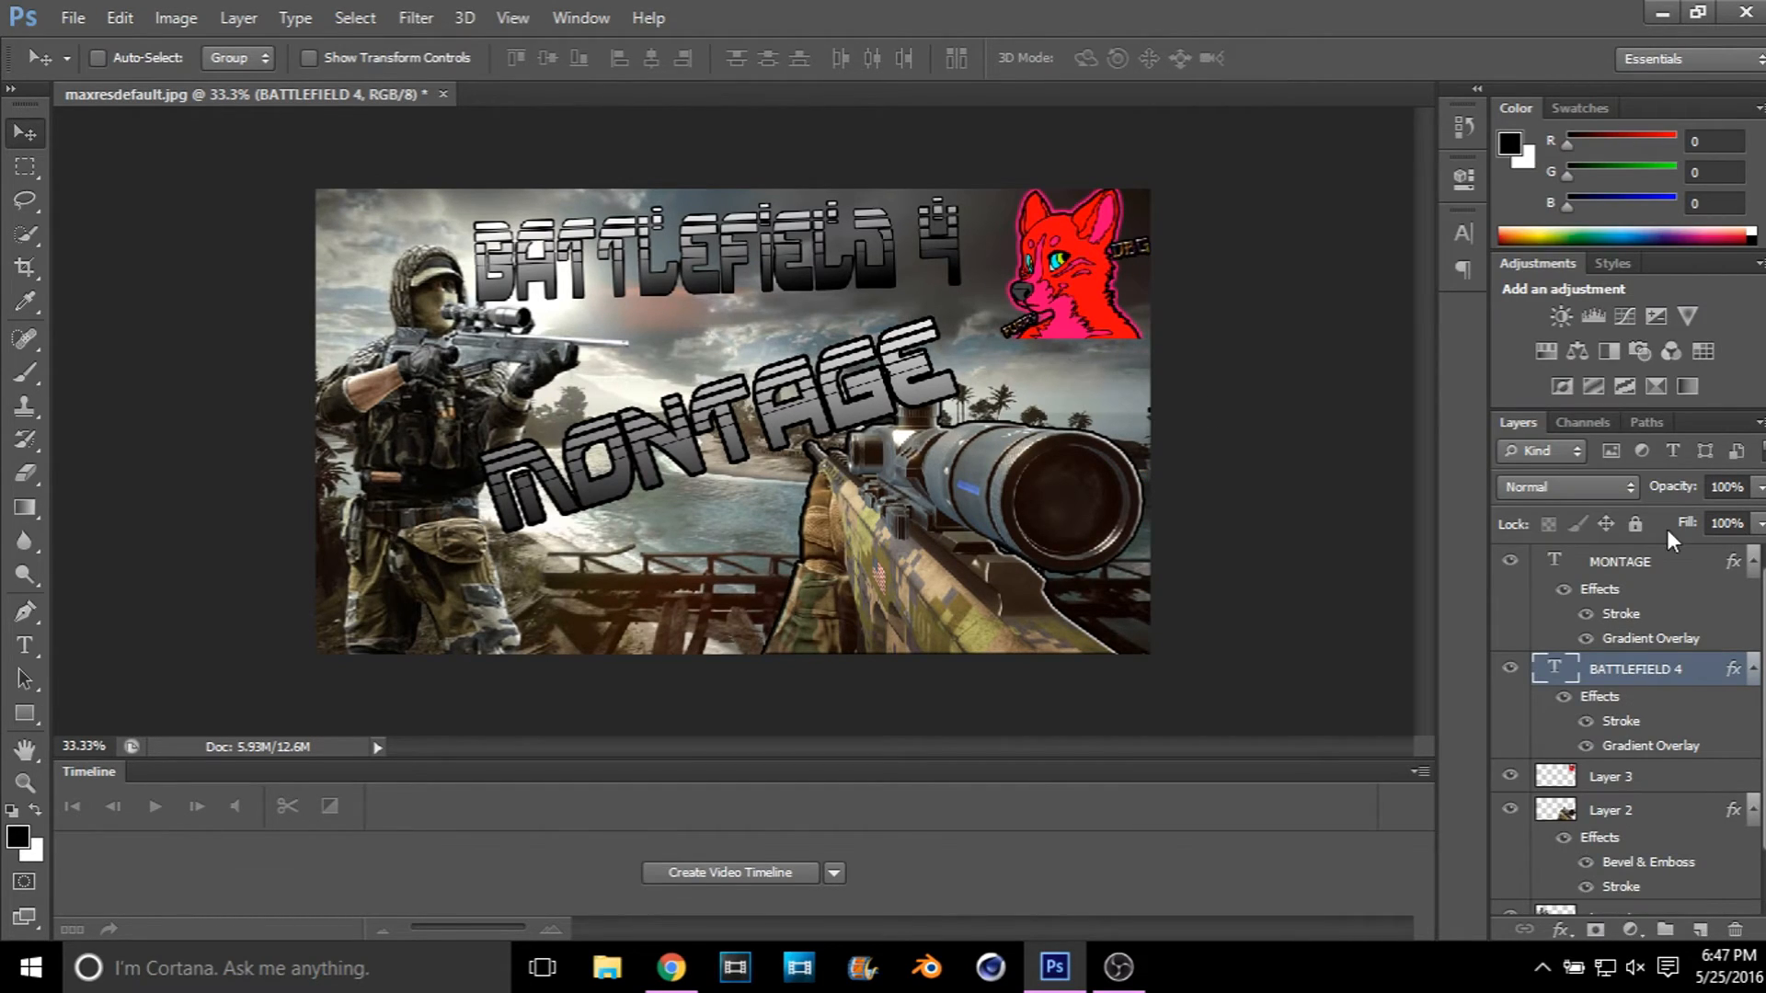
pyautogui.doubleClick(1735, 674)
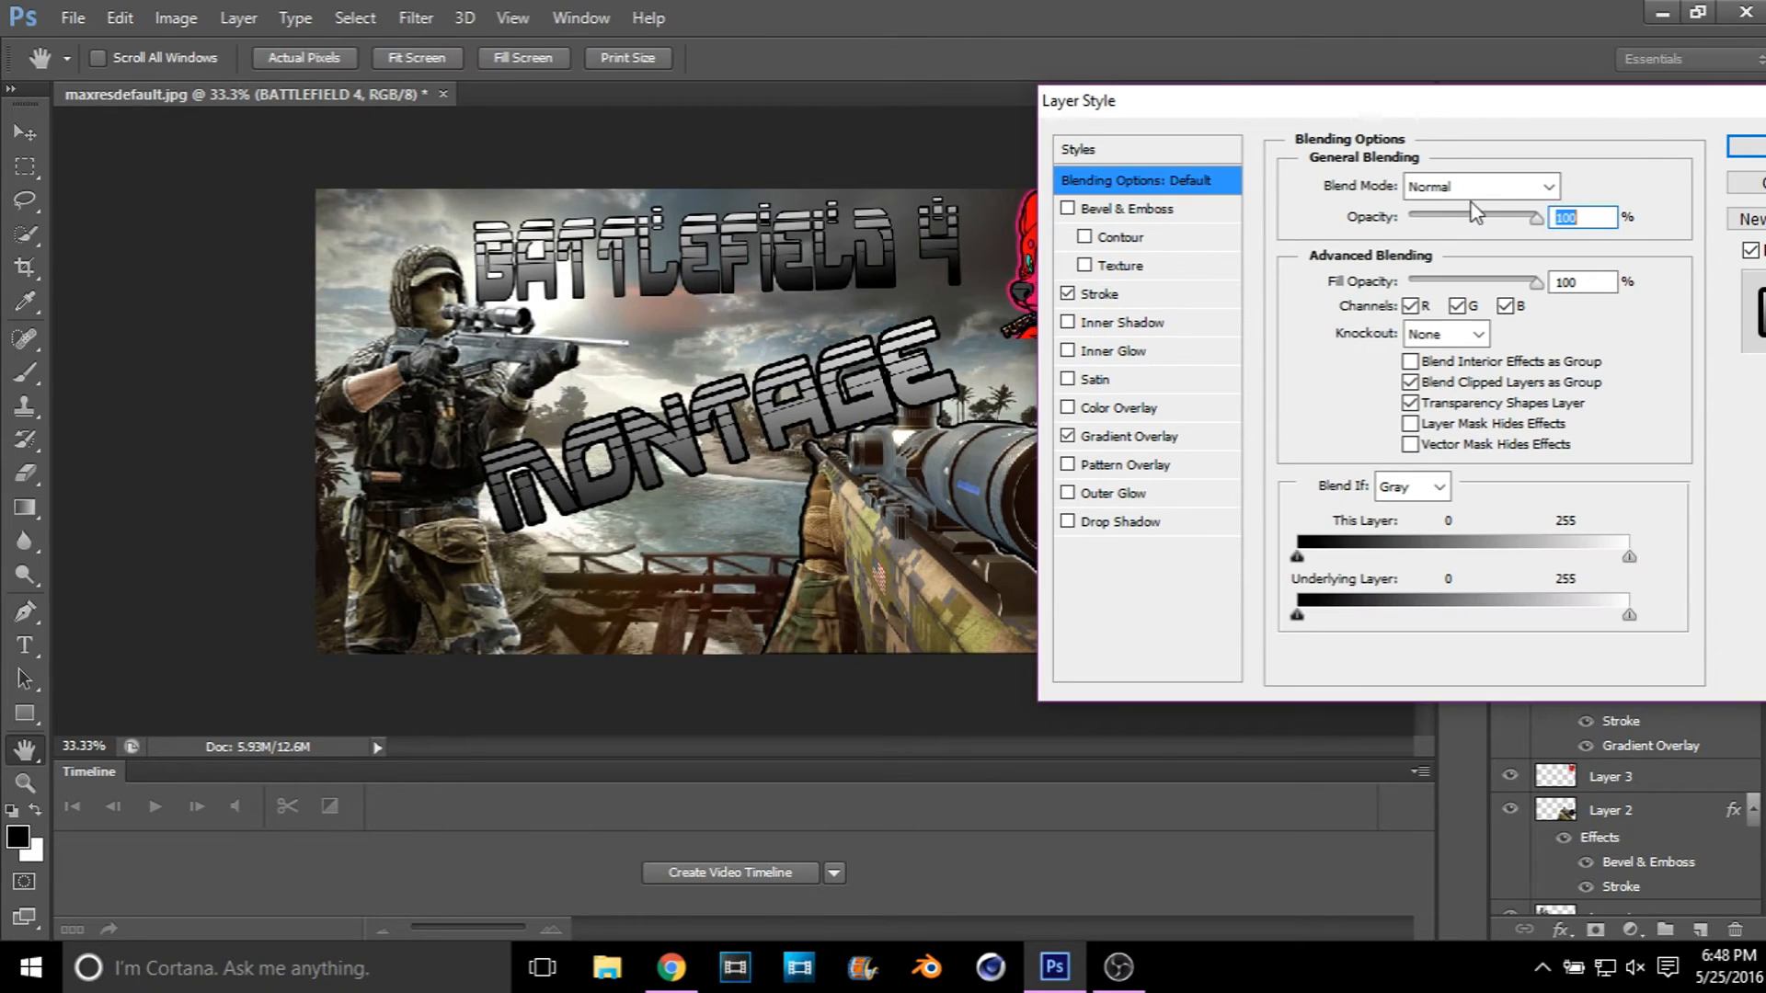
pyautogui.click(1216, 294)
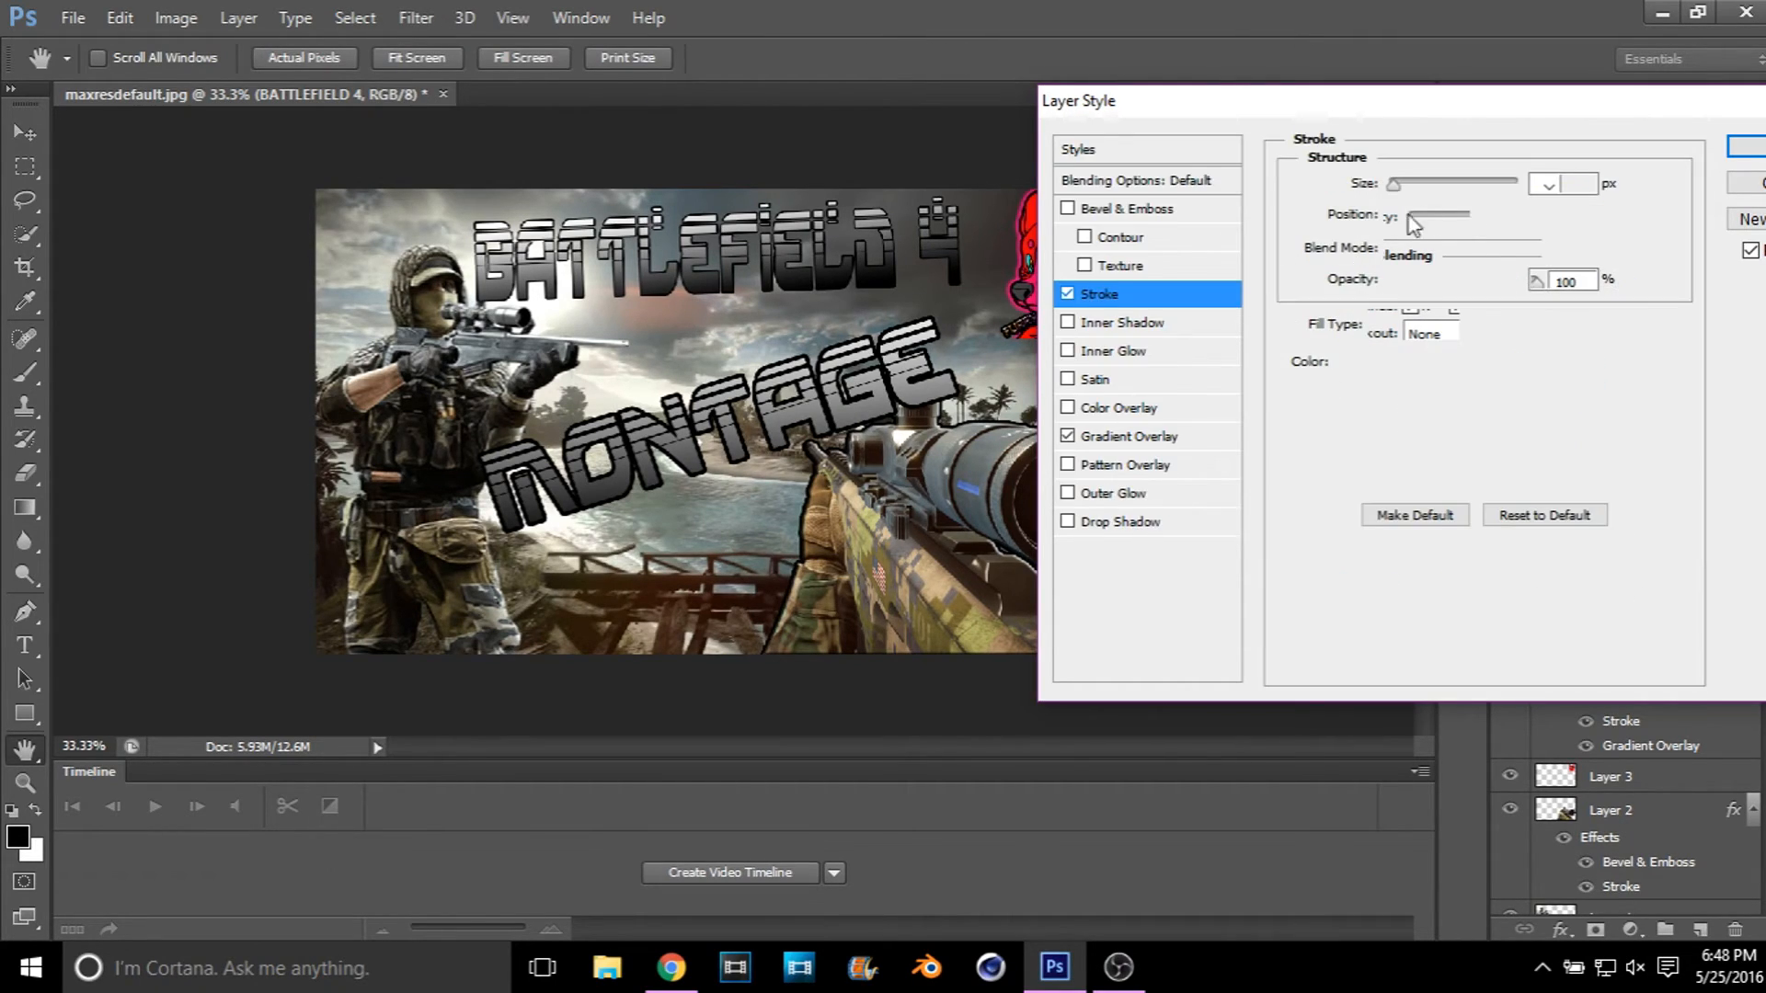
pyautogui.click(1569, 183)
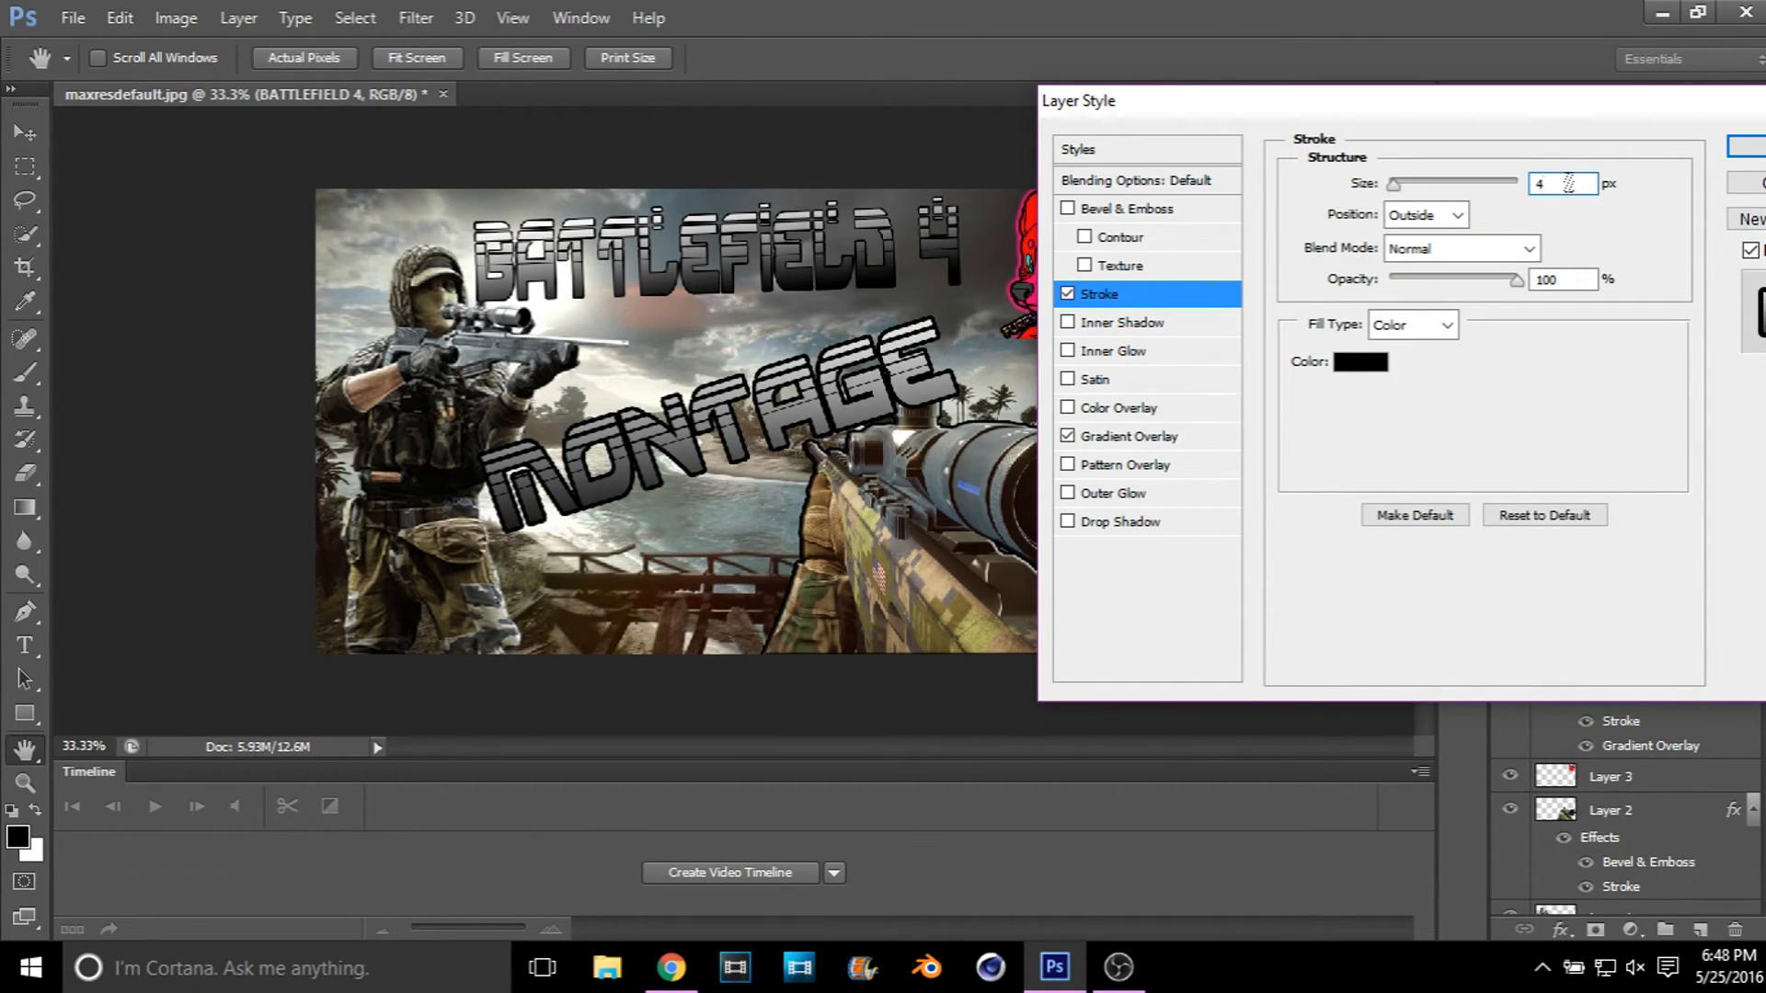
pyautogui.press('BackSpace')
pyautogui.write('10')
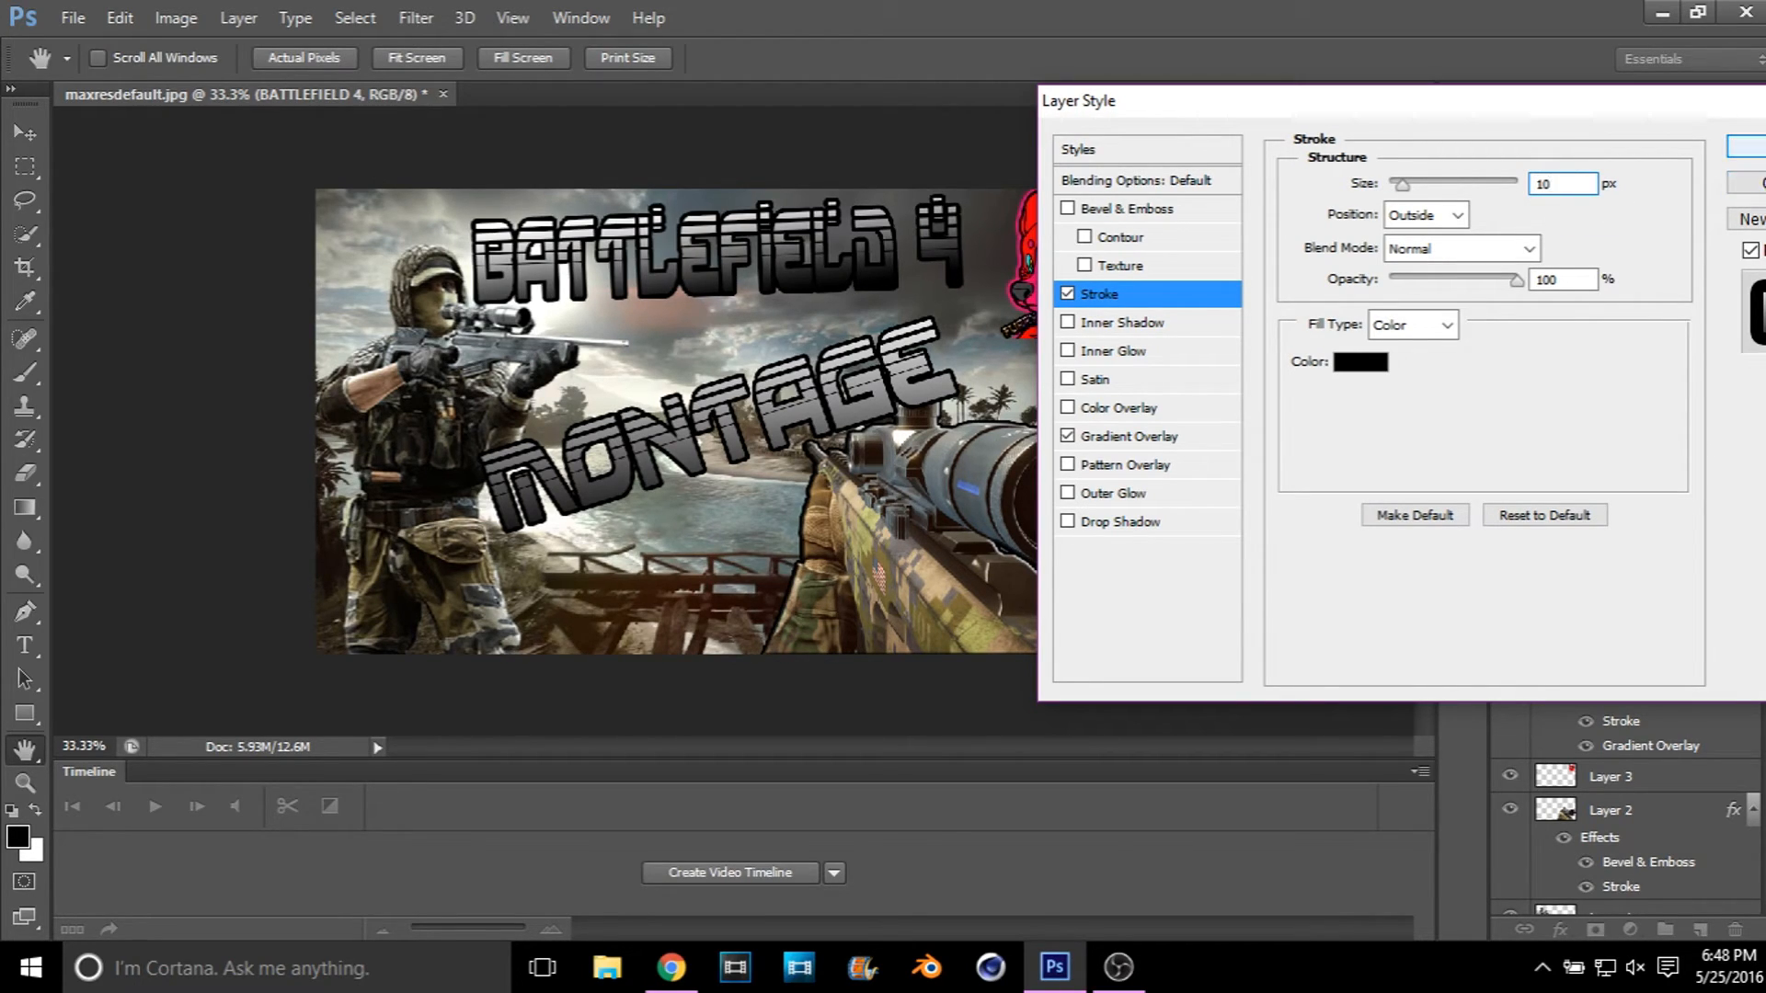
pyautogui.click(1748, 145)
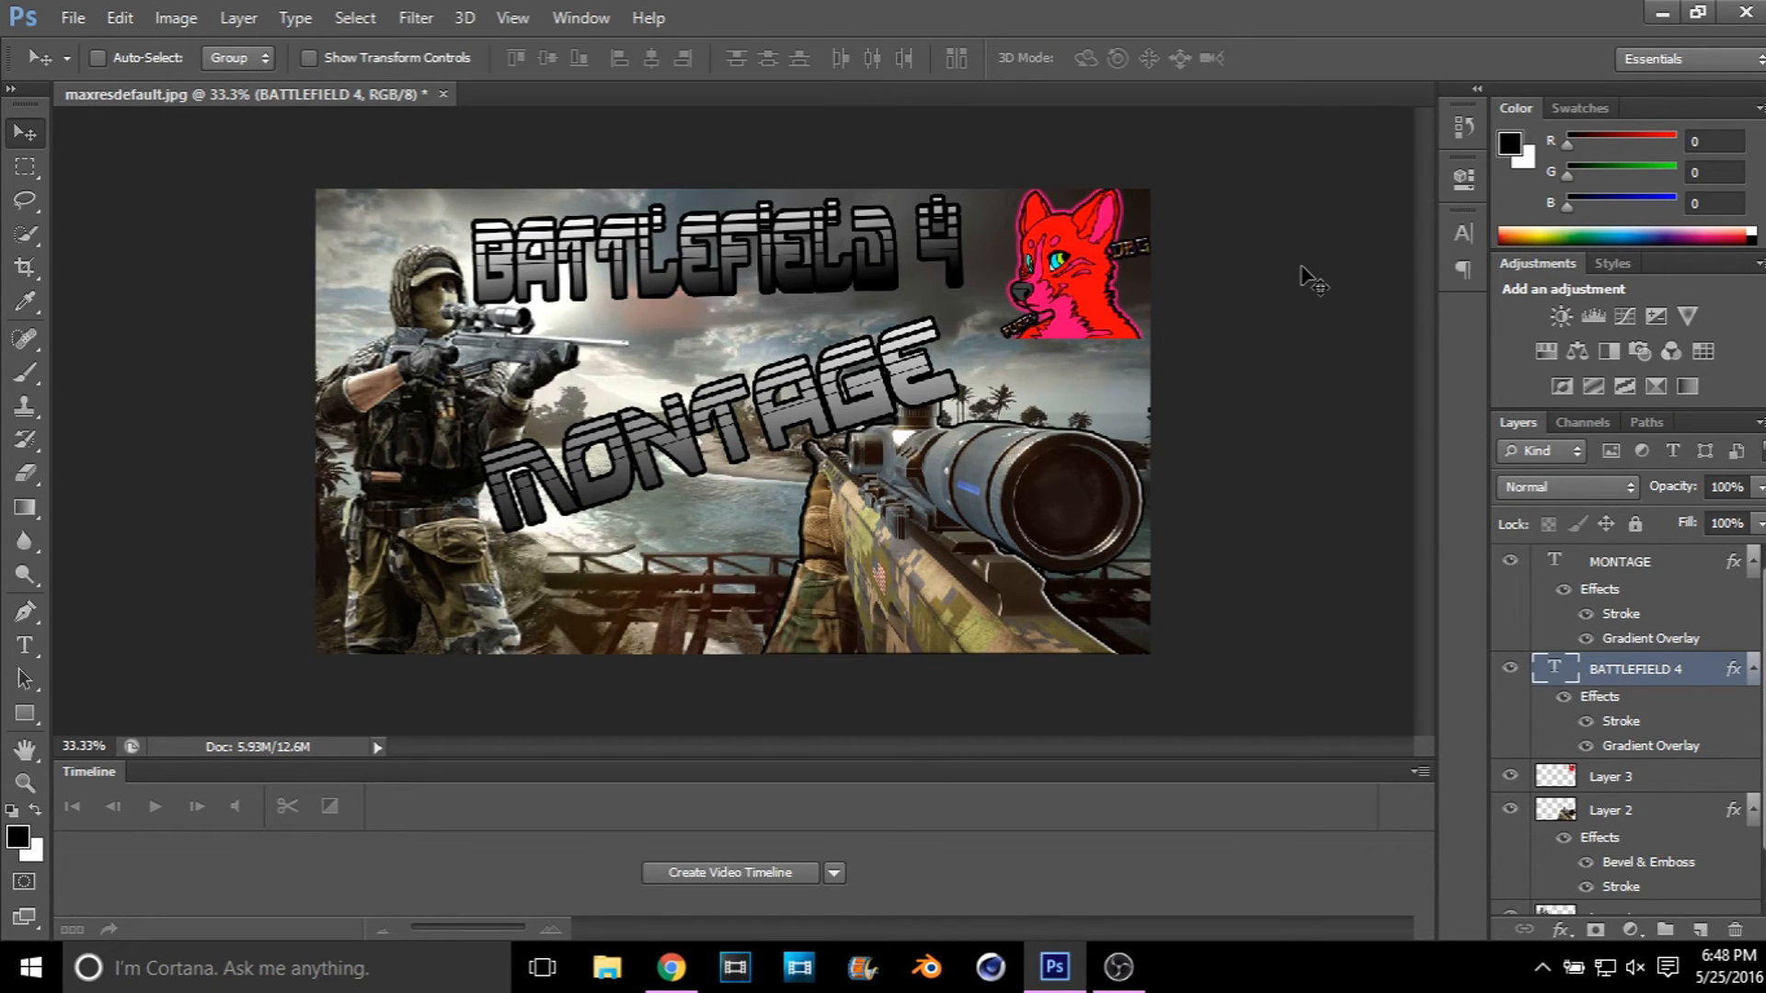
# Step: Save the thumbnail to the Desktop as a JPEG named BF4 Montage 2, with maximum quality 12 and progressive format
pyautogui.click(76, 19)
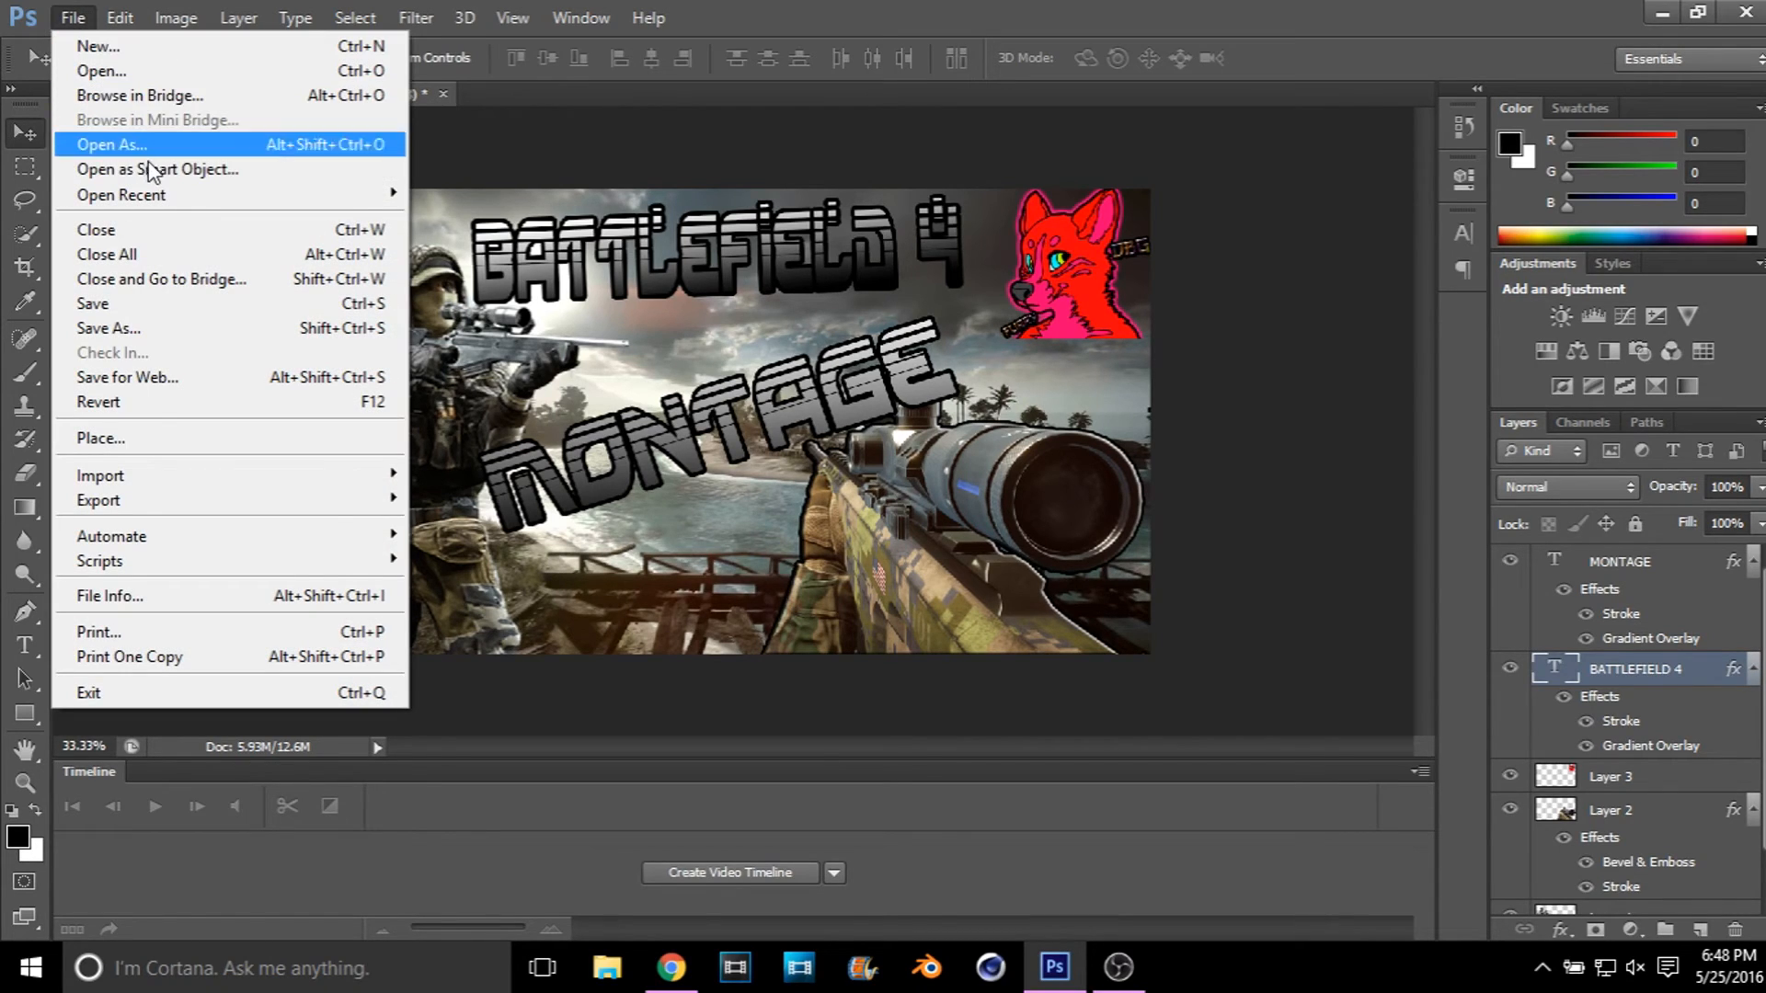
pyautogui.click(136, 326)
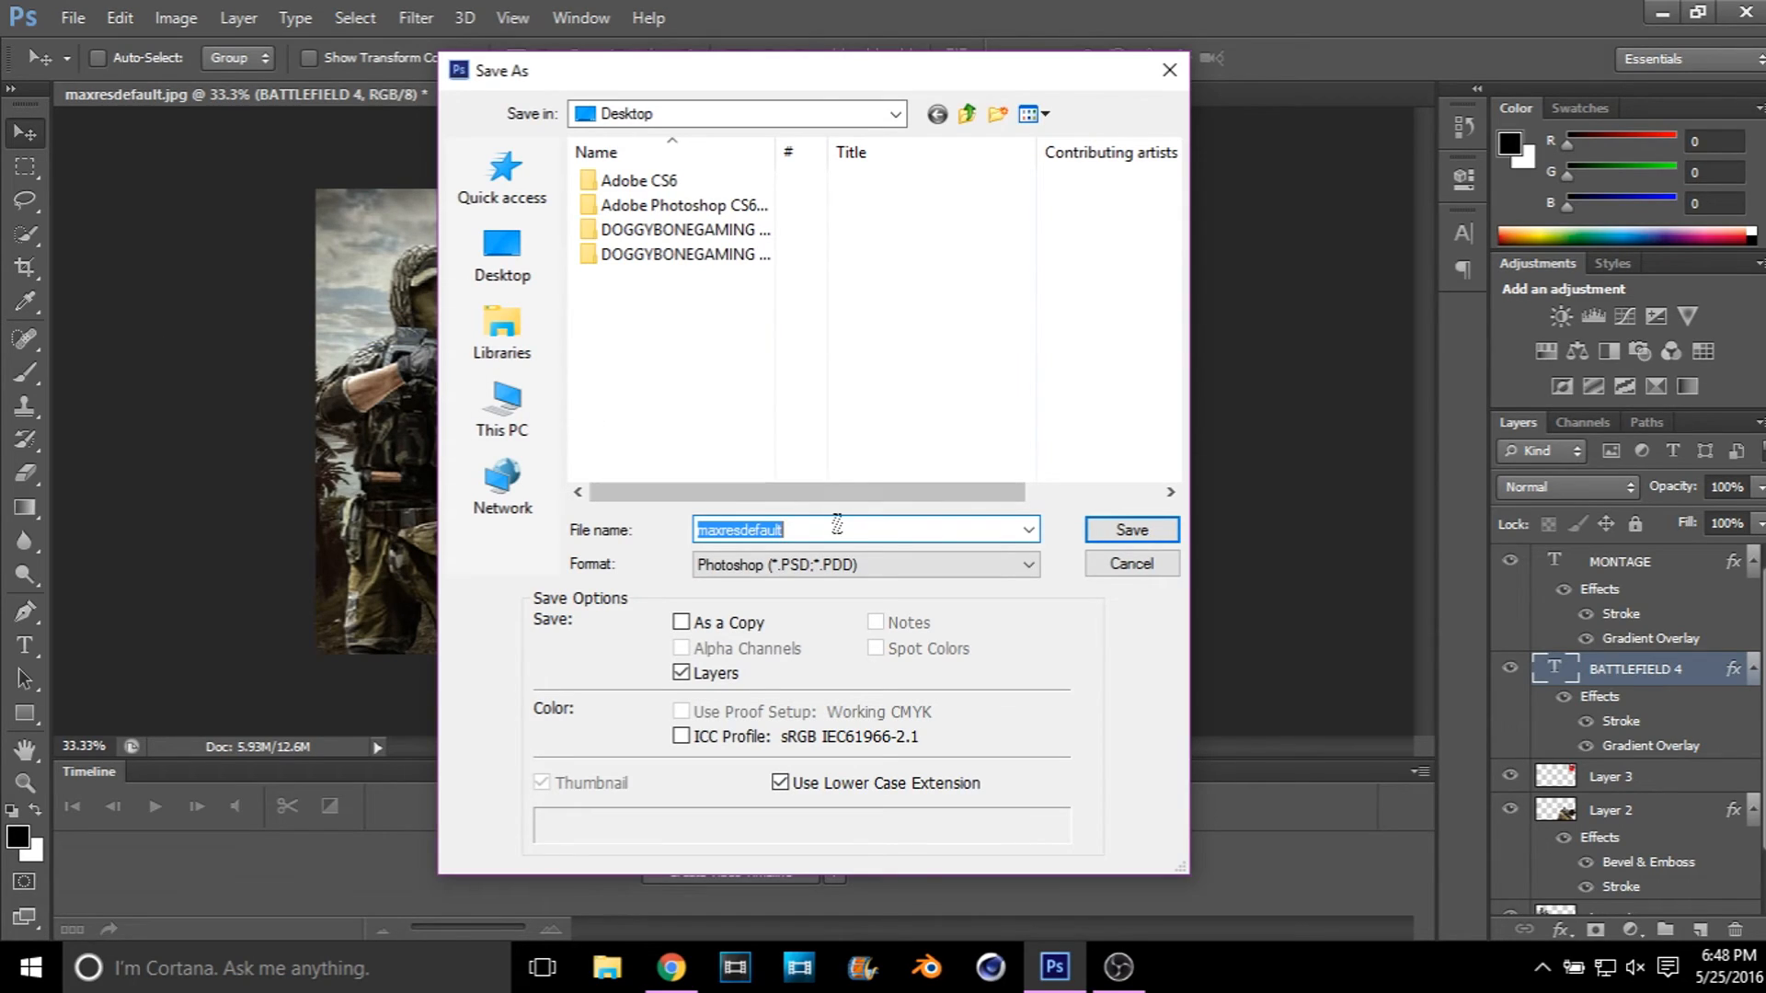
pyautogui.press('BackSpace')
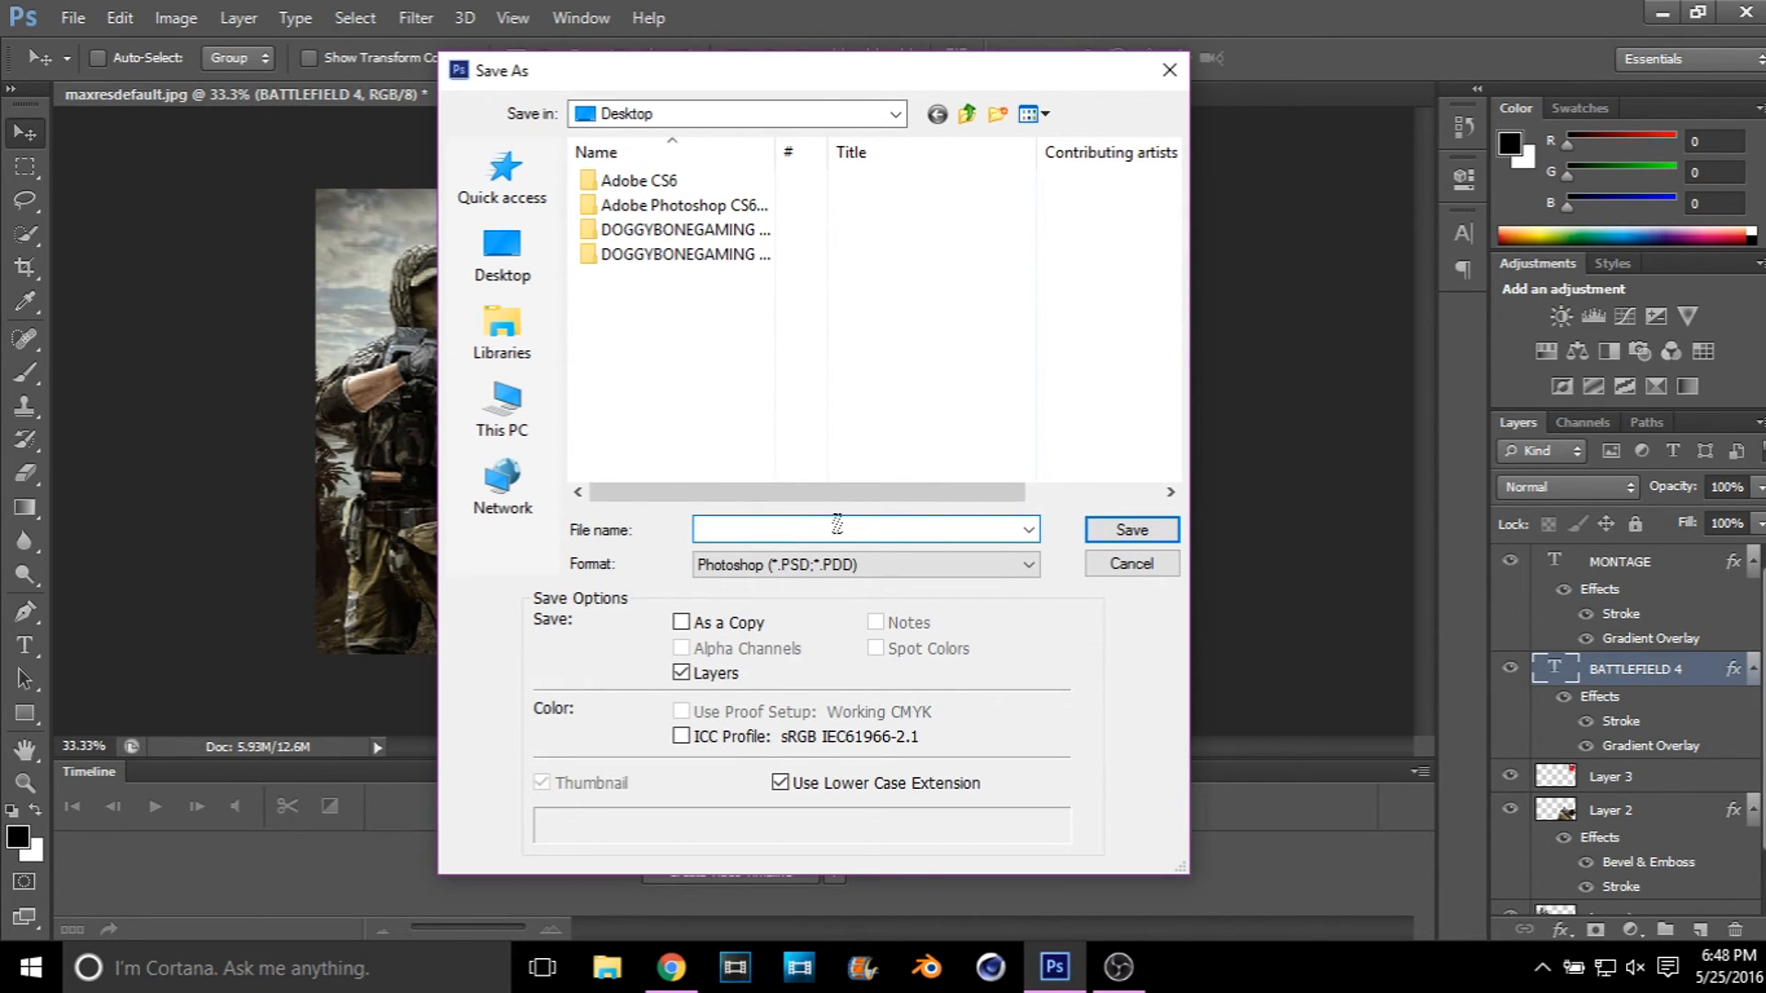
pyautogui.write('BF4 Montage 2')
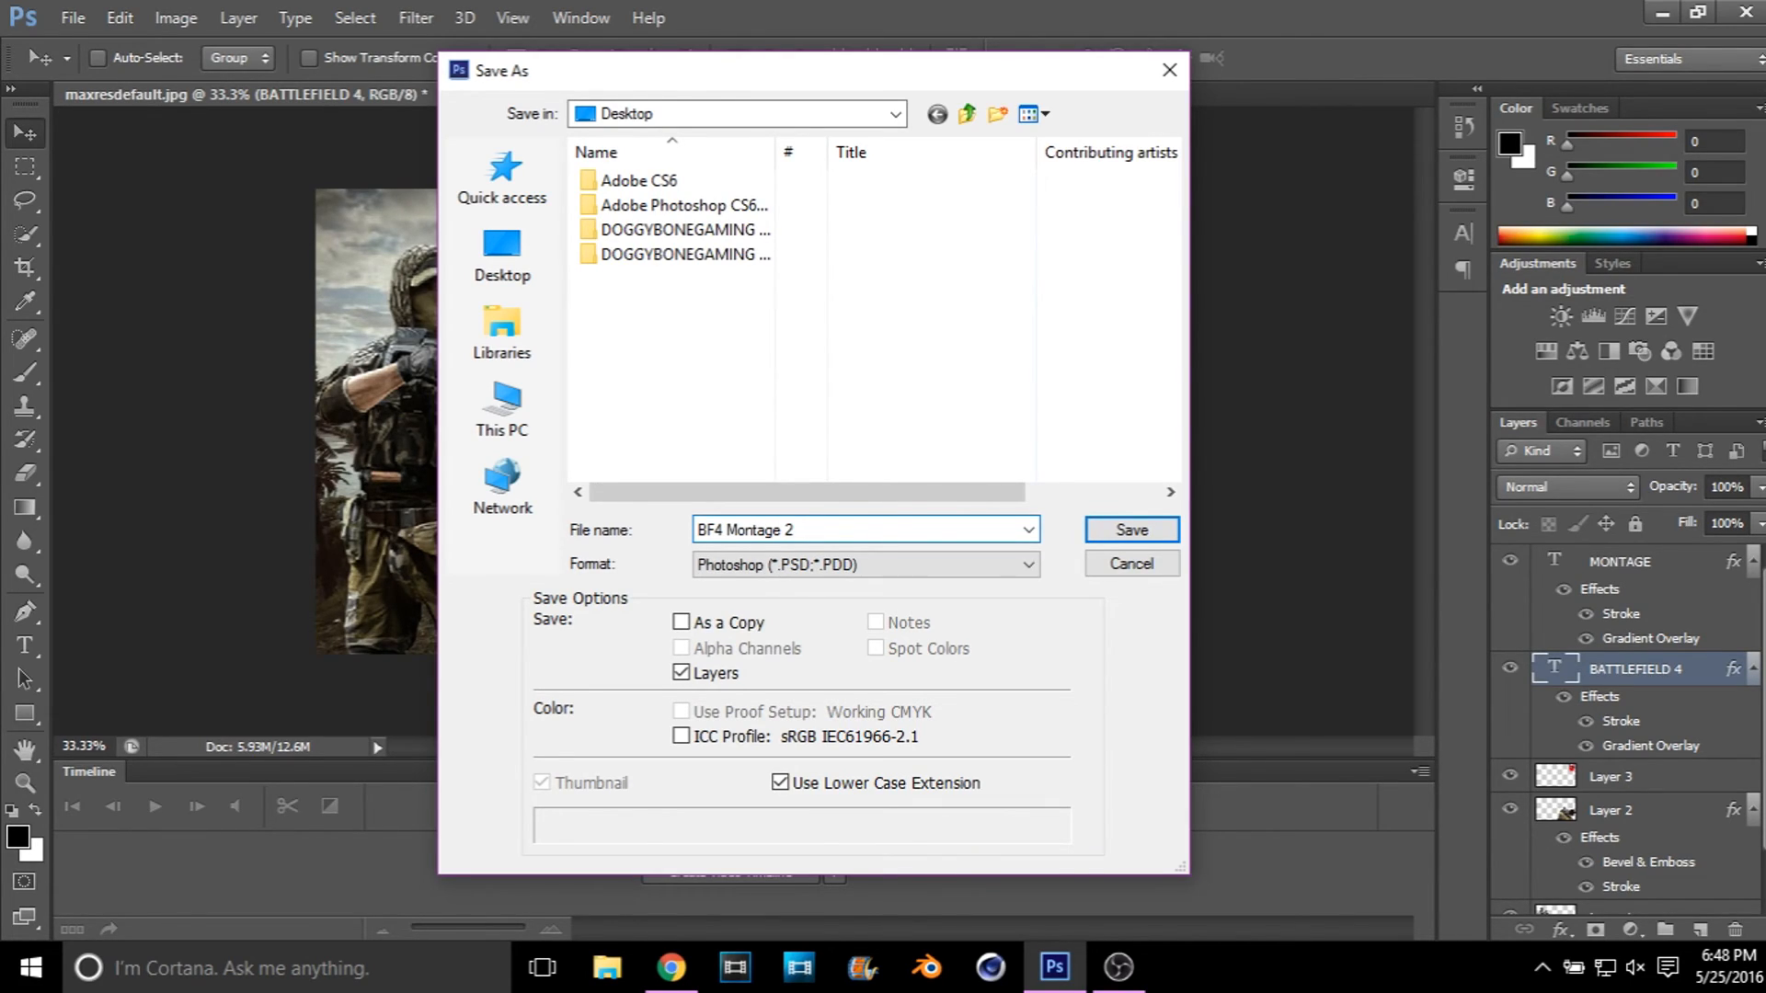
pyautogui.click(1028, 566)
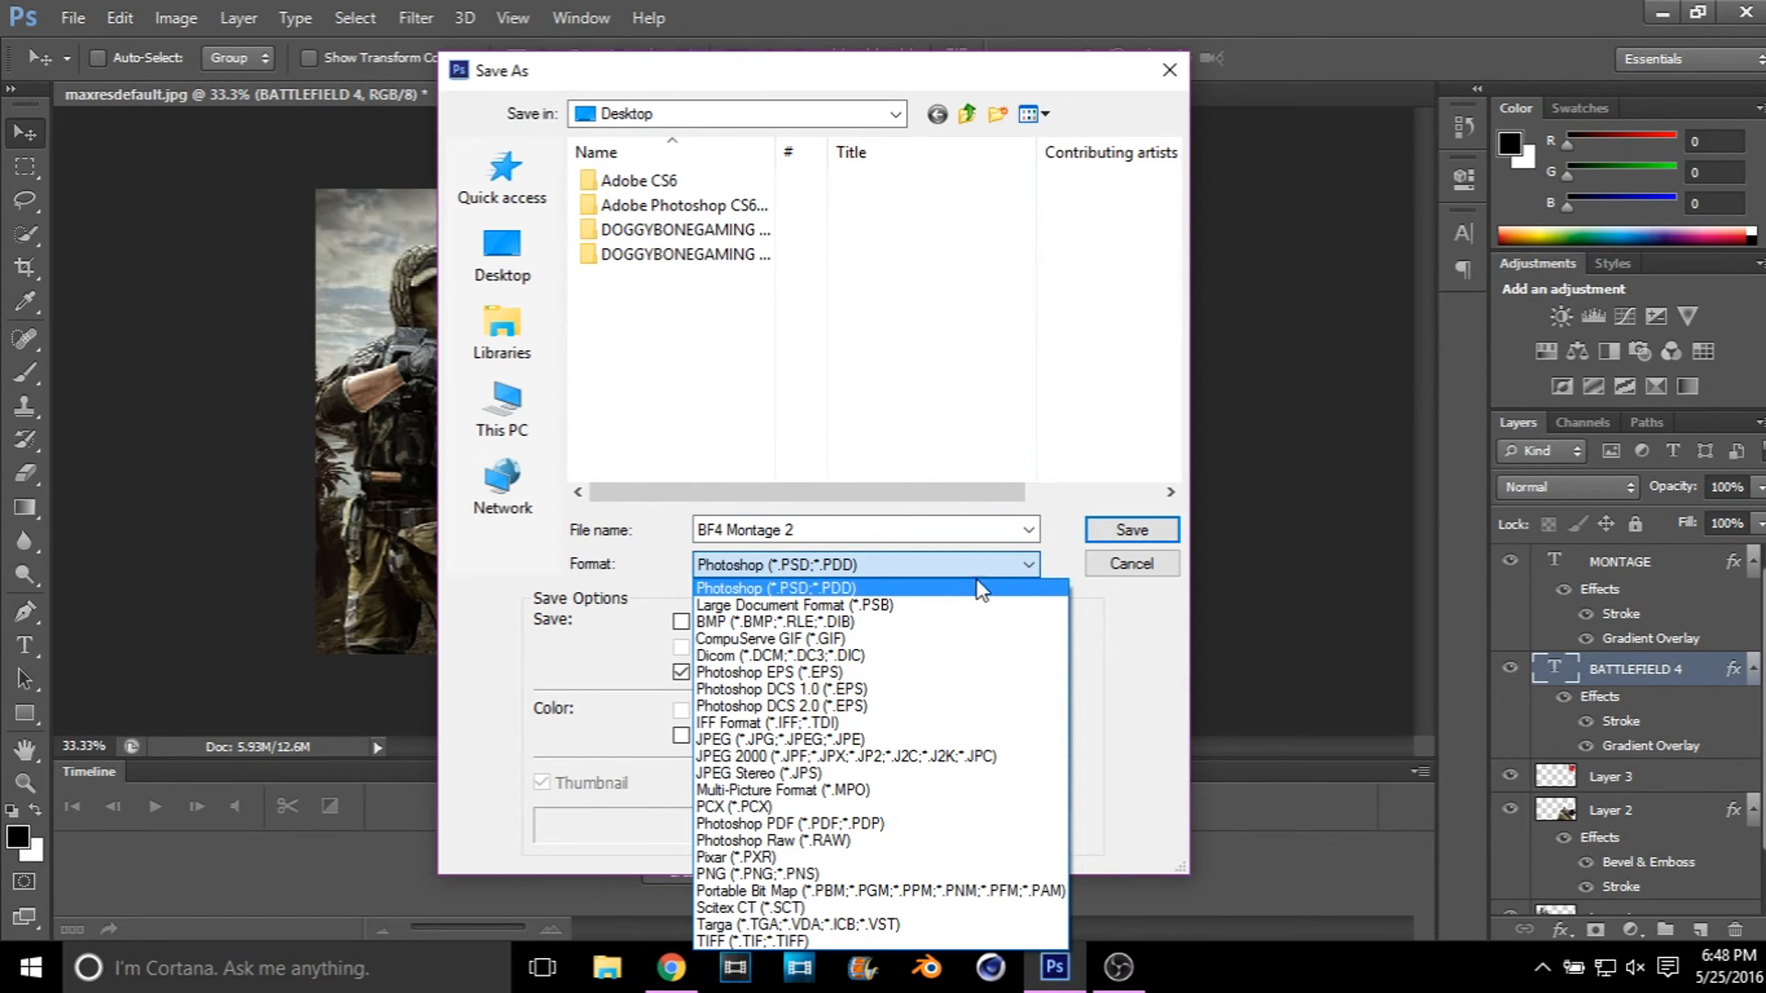
pyautogui.click(874, 740)
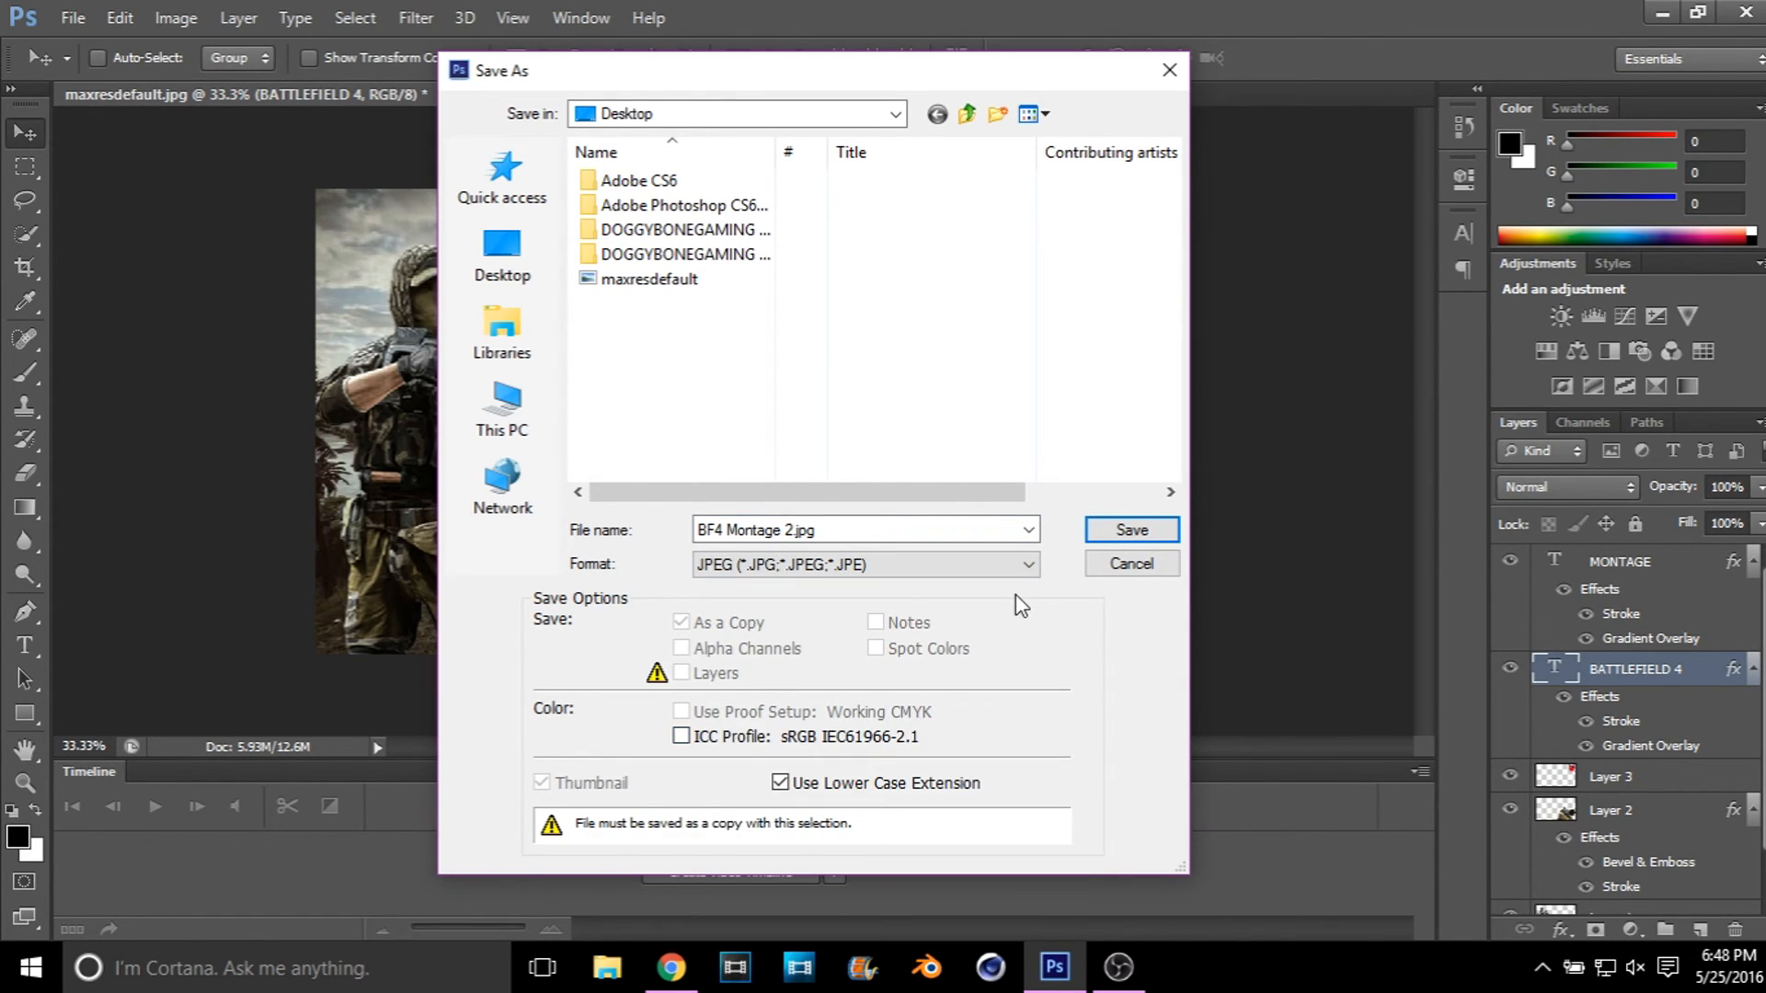
pyautogui.click(1116, 531)
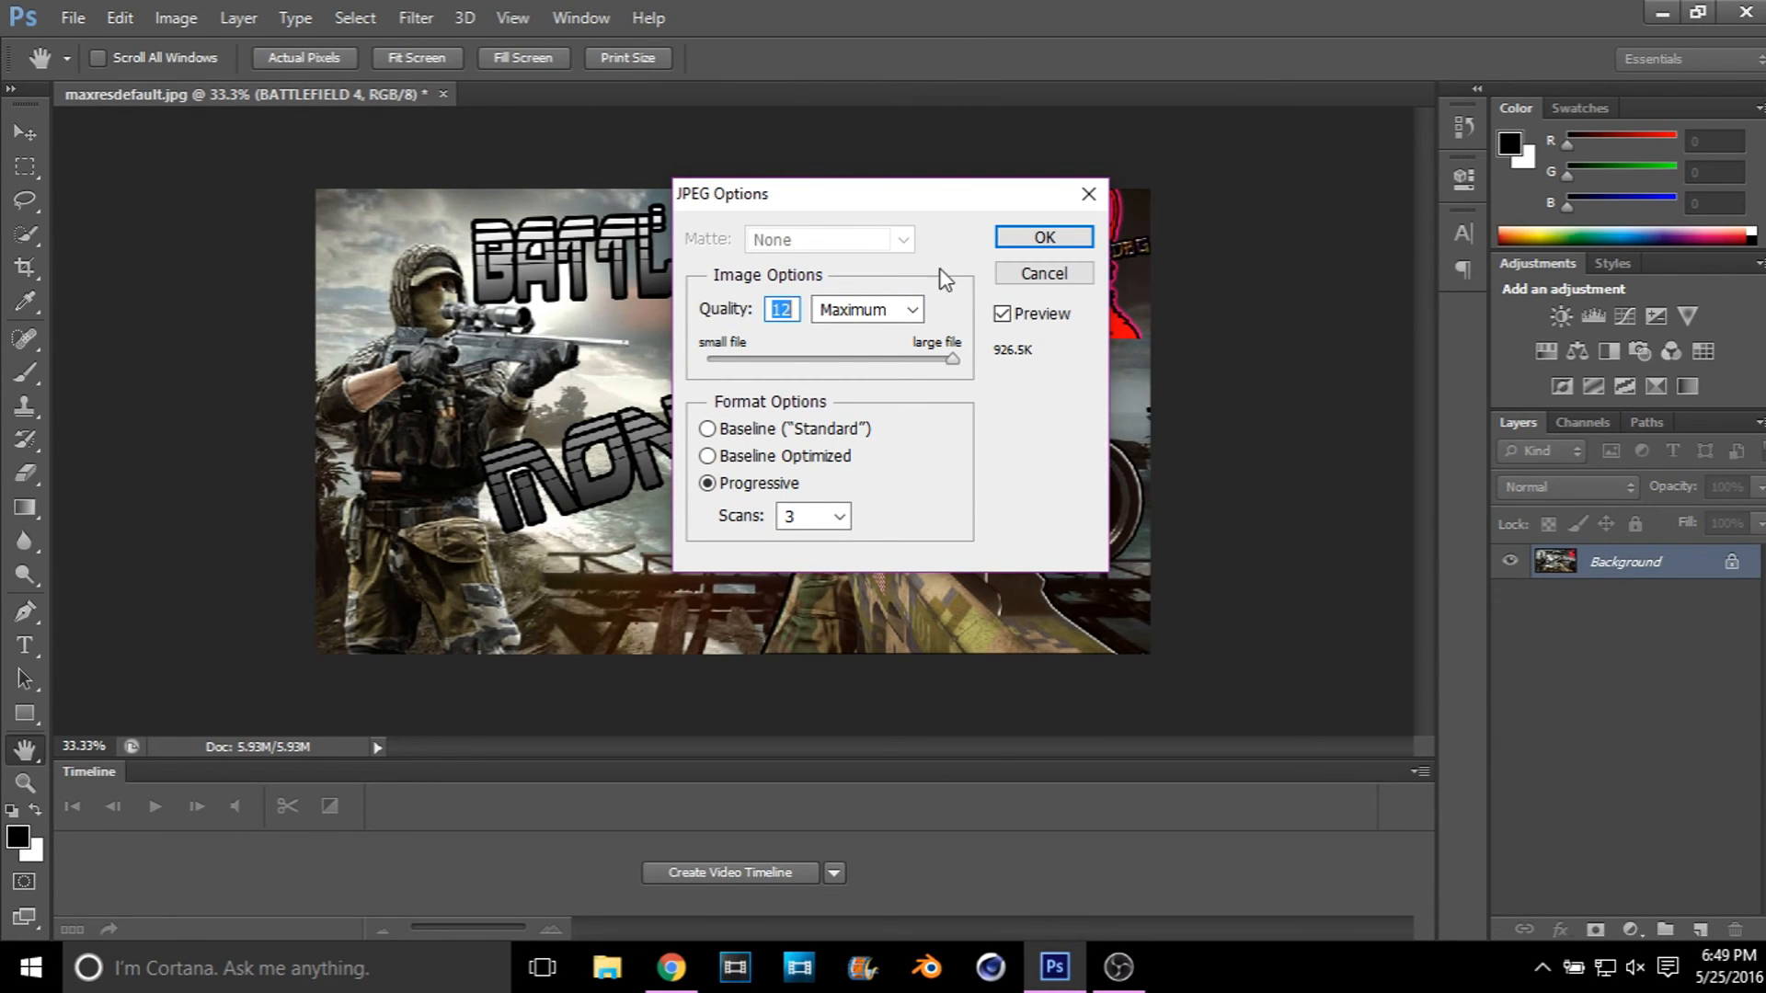
pyautogui.click(1009, 241)
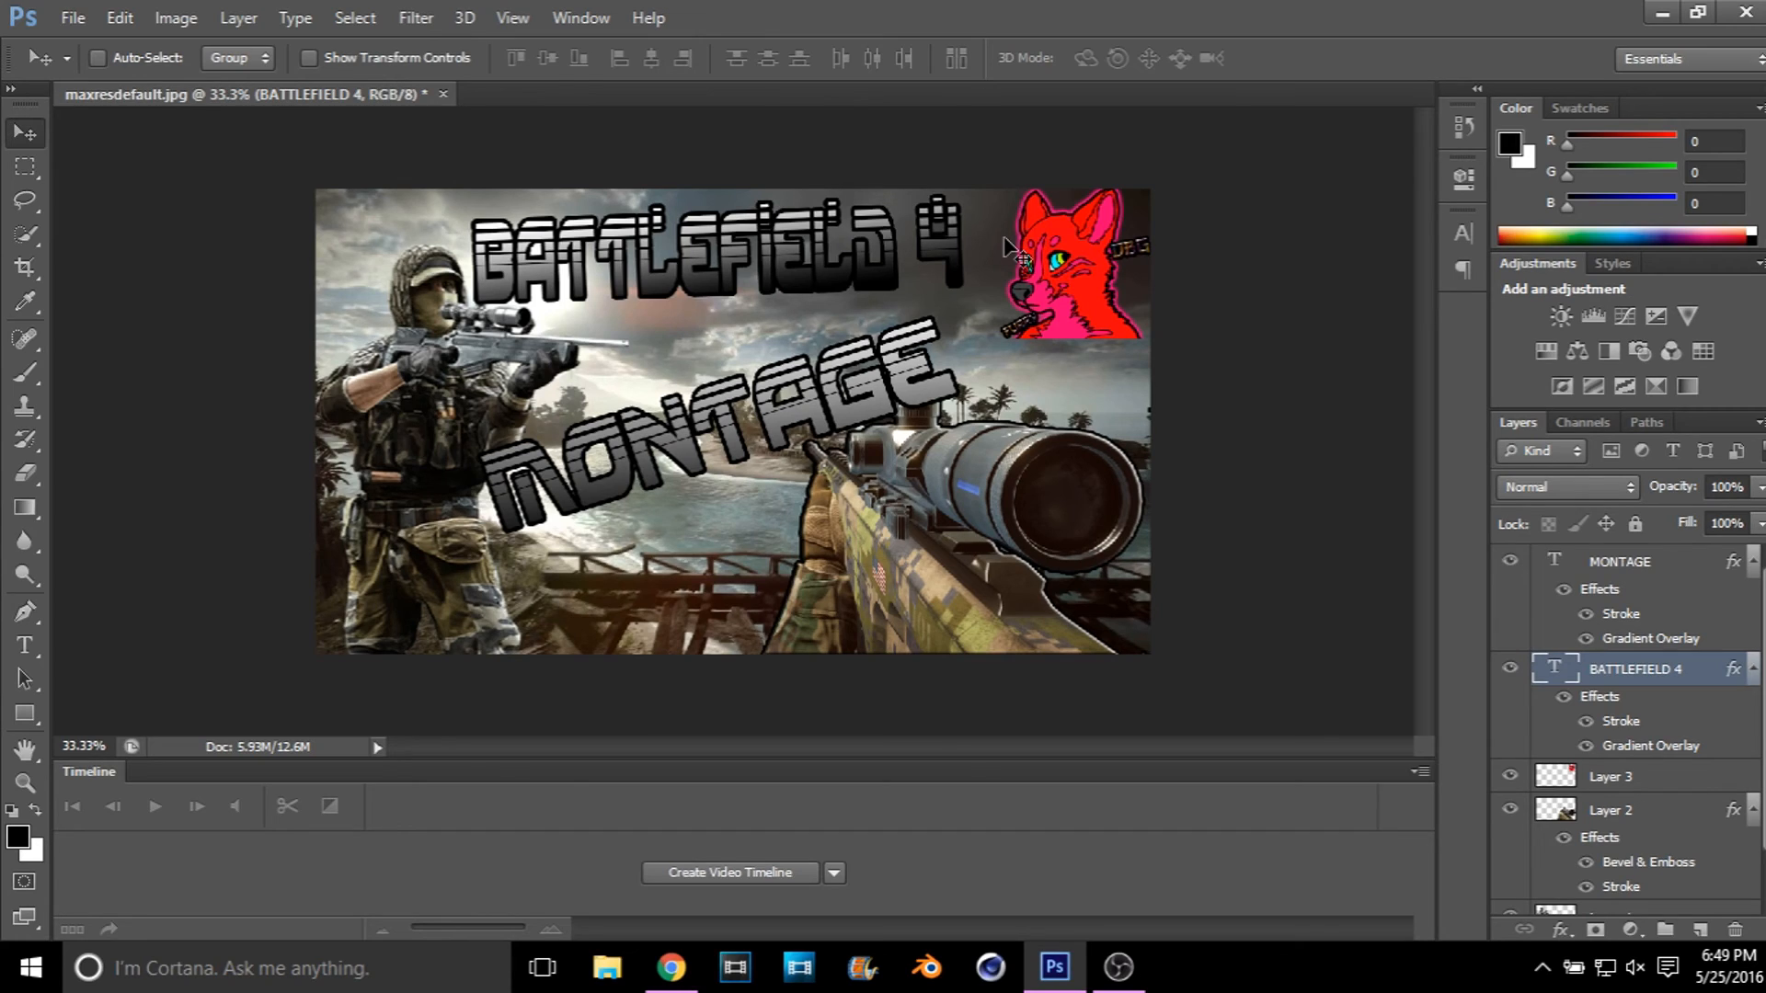
# Step: View the saved BF4 Montage 2 image from the desktop in Windows Photo Viewer, close it and return to Photoshop
pyautogui.click(1662, 12)
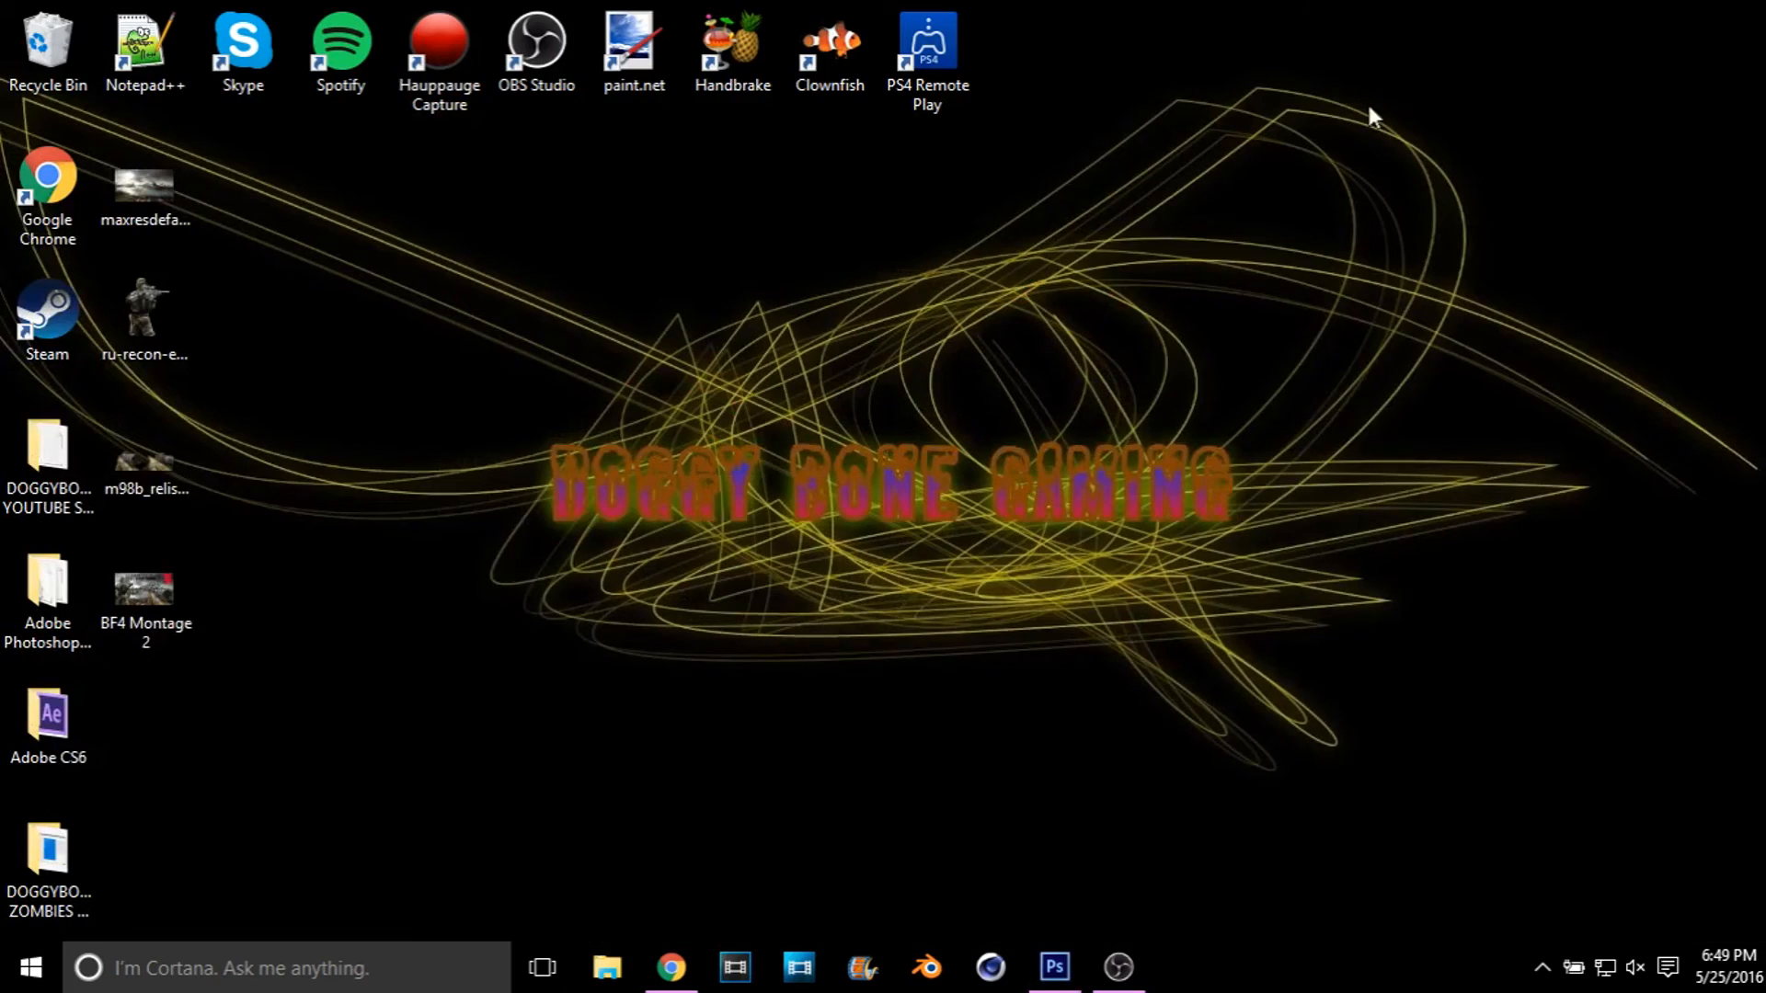
pyautogui.doubleClick(147, 603)
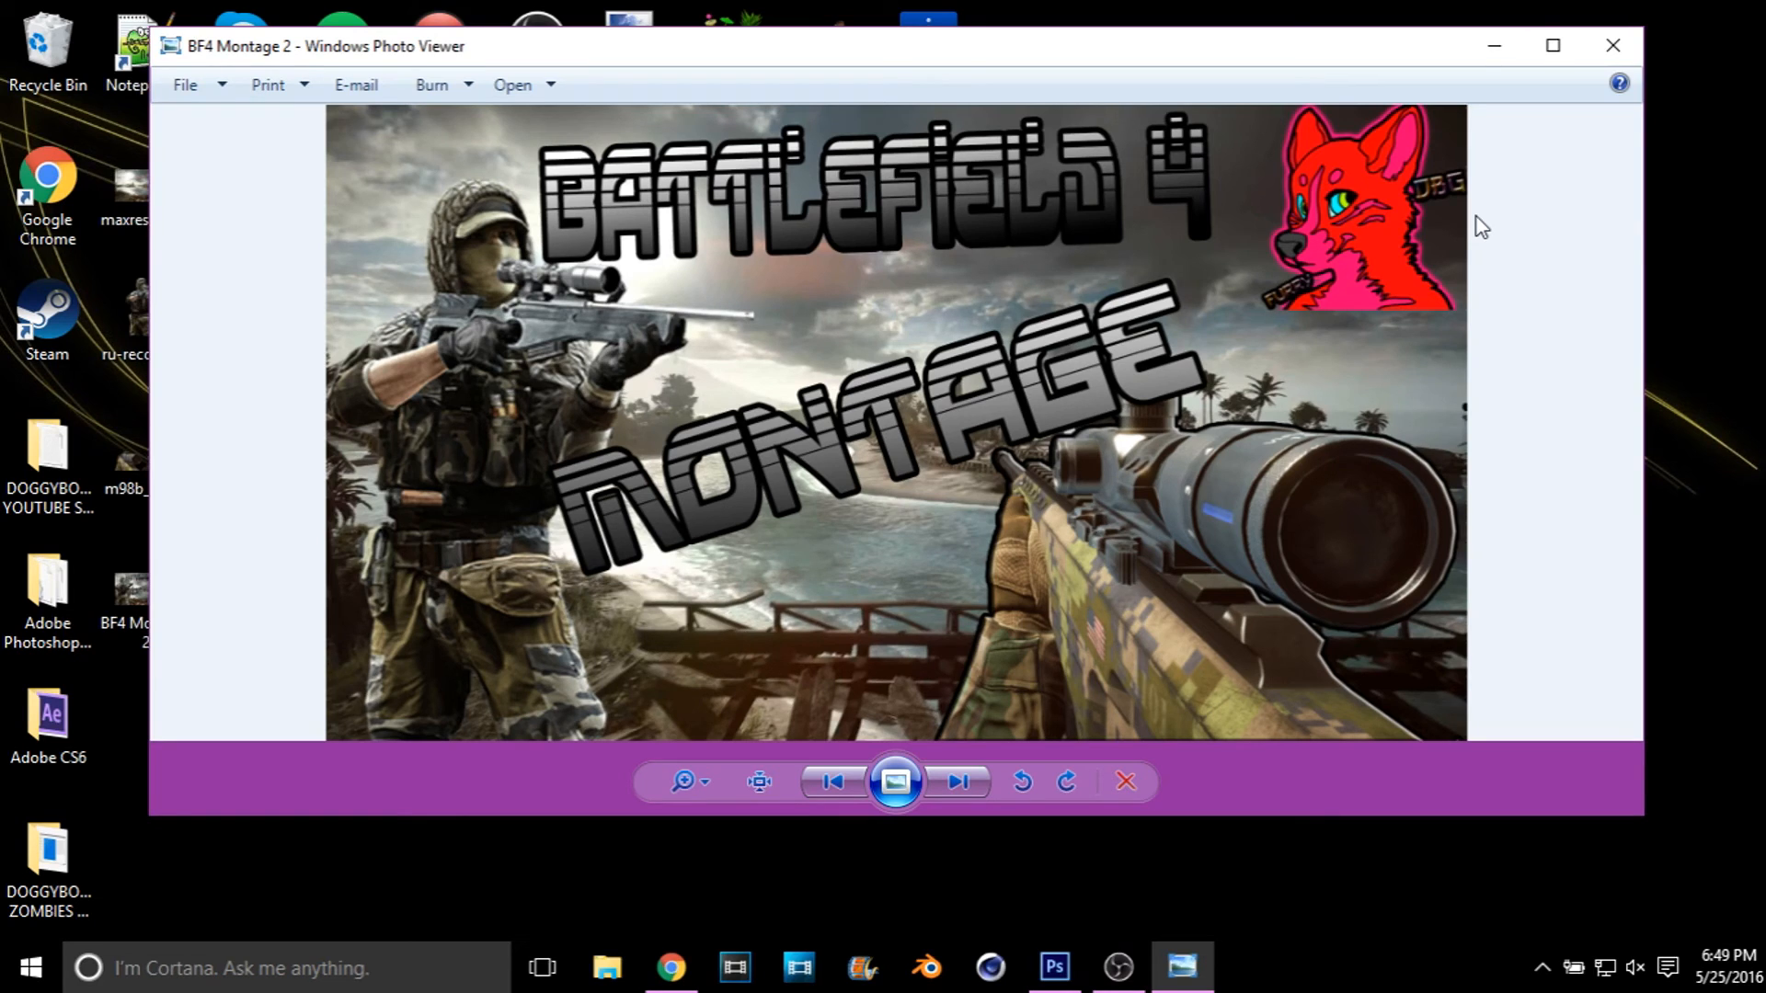
pyautogui.click(1614, 45)
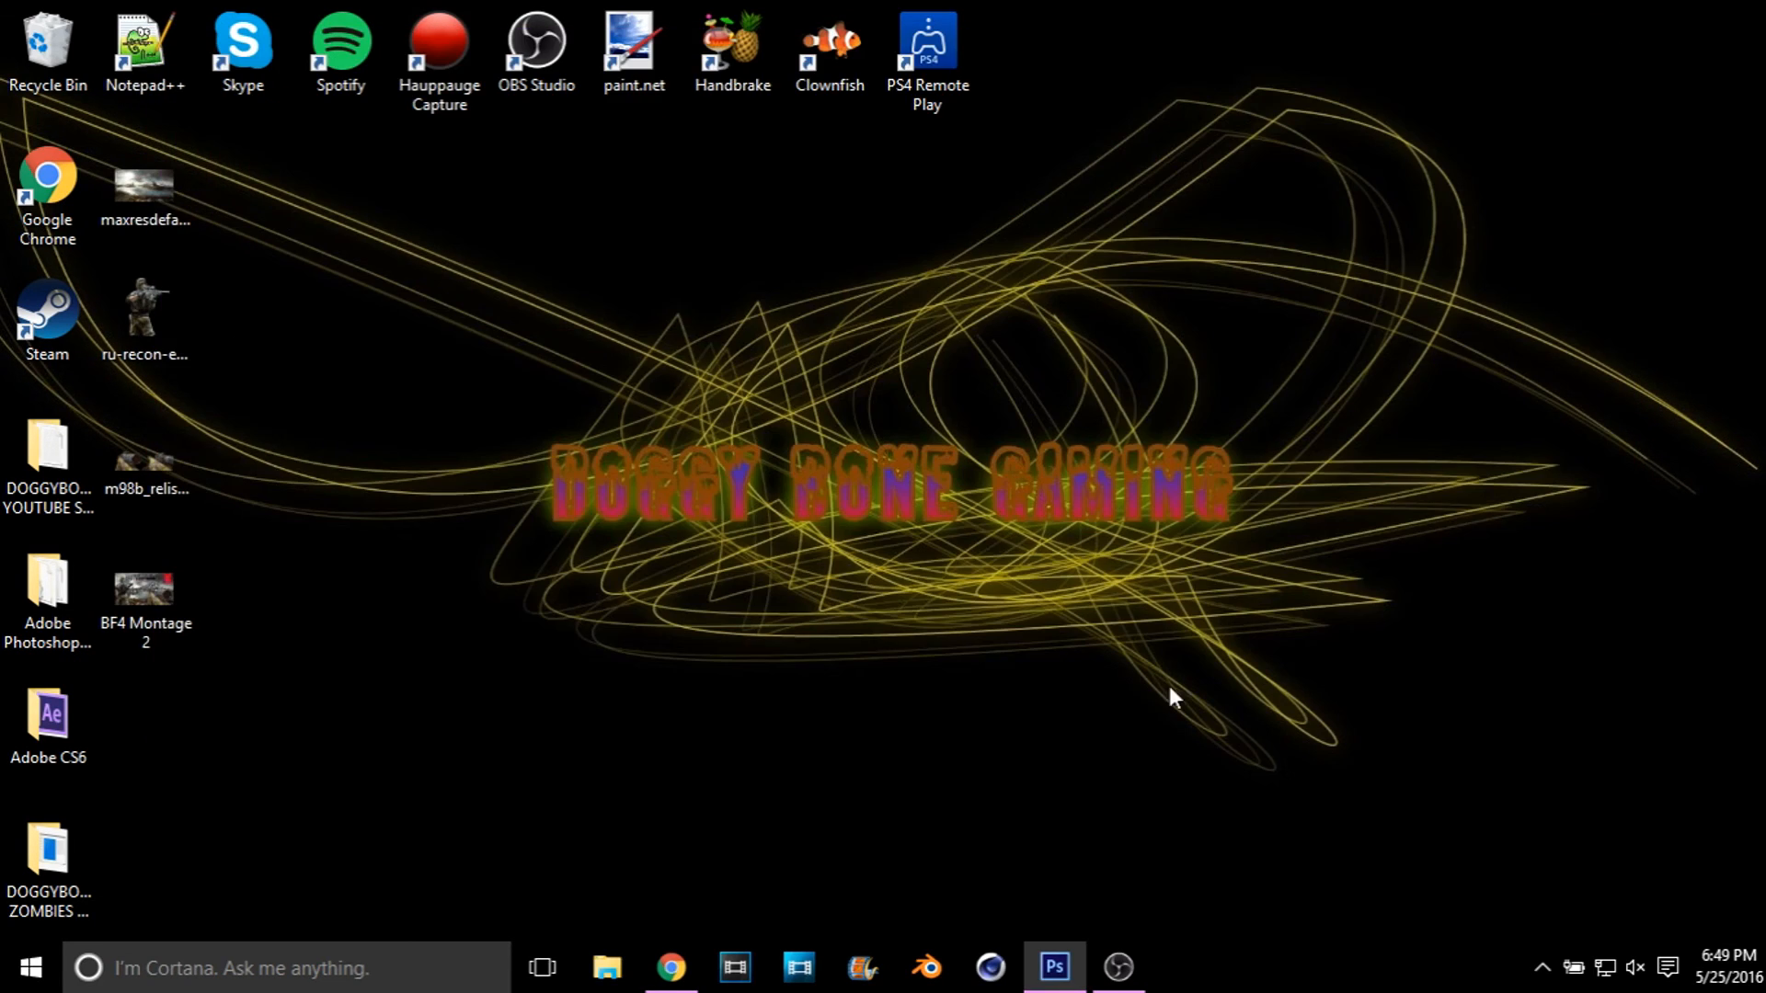
pyautogui.click(1049, 970)
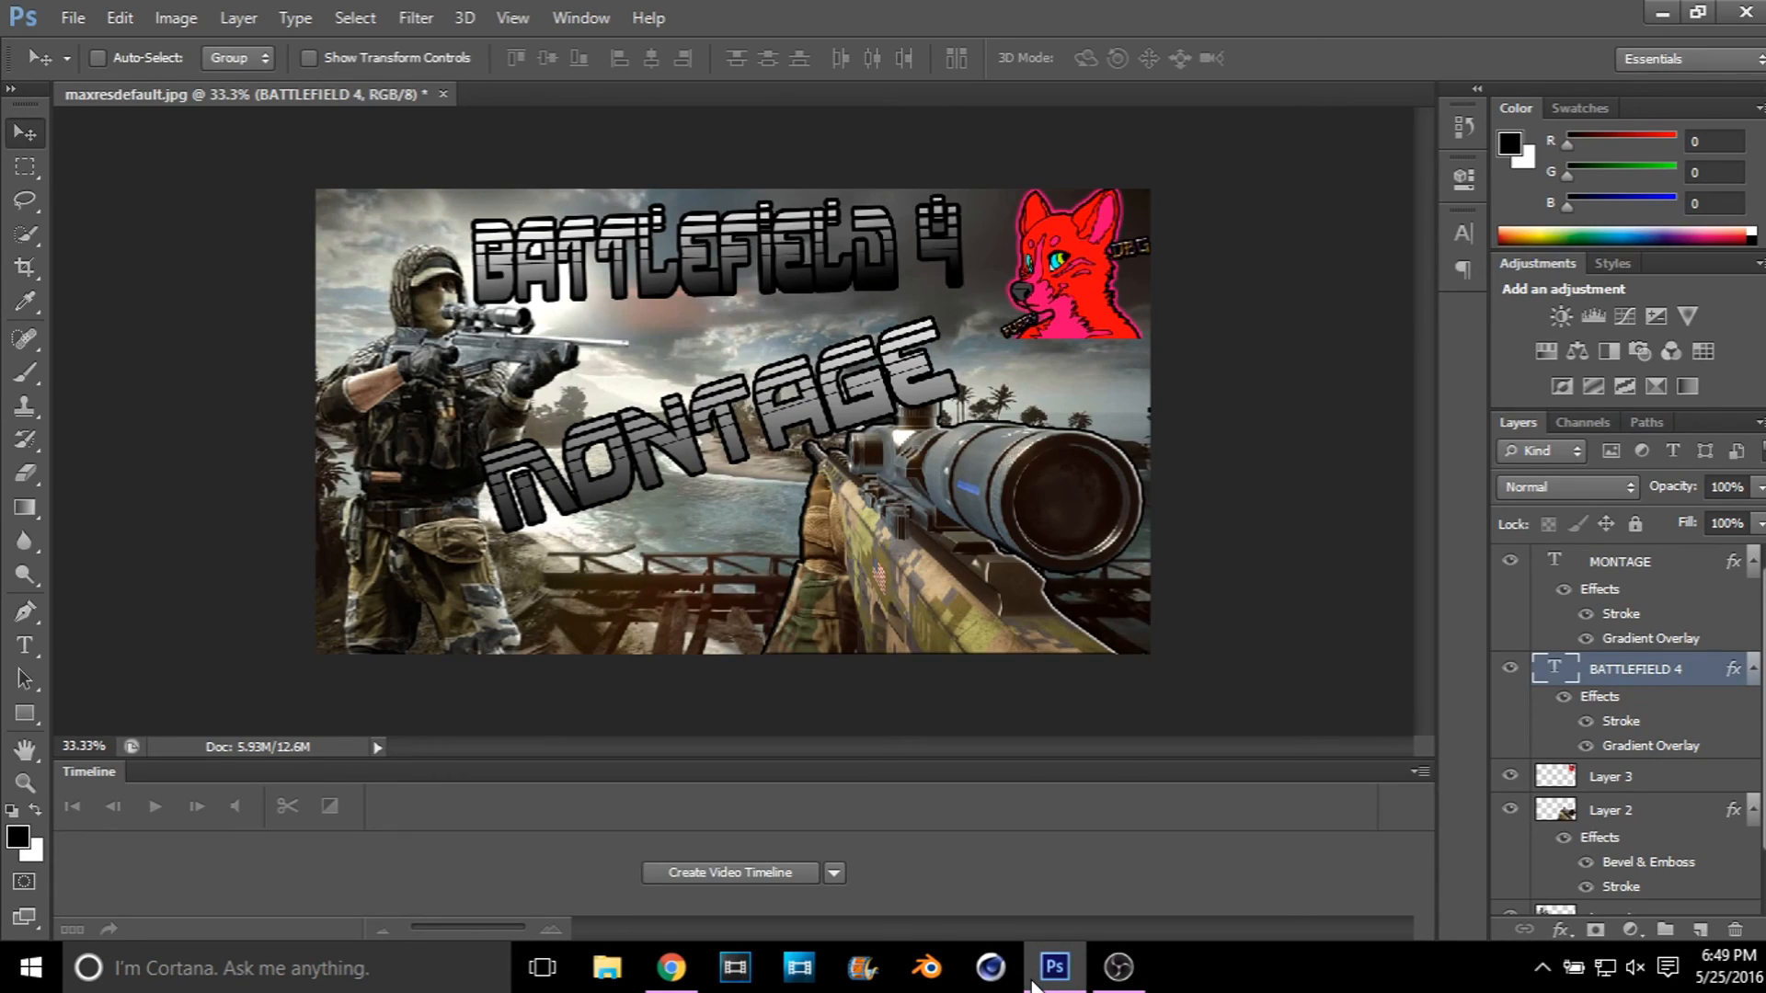